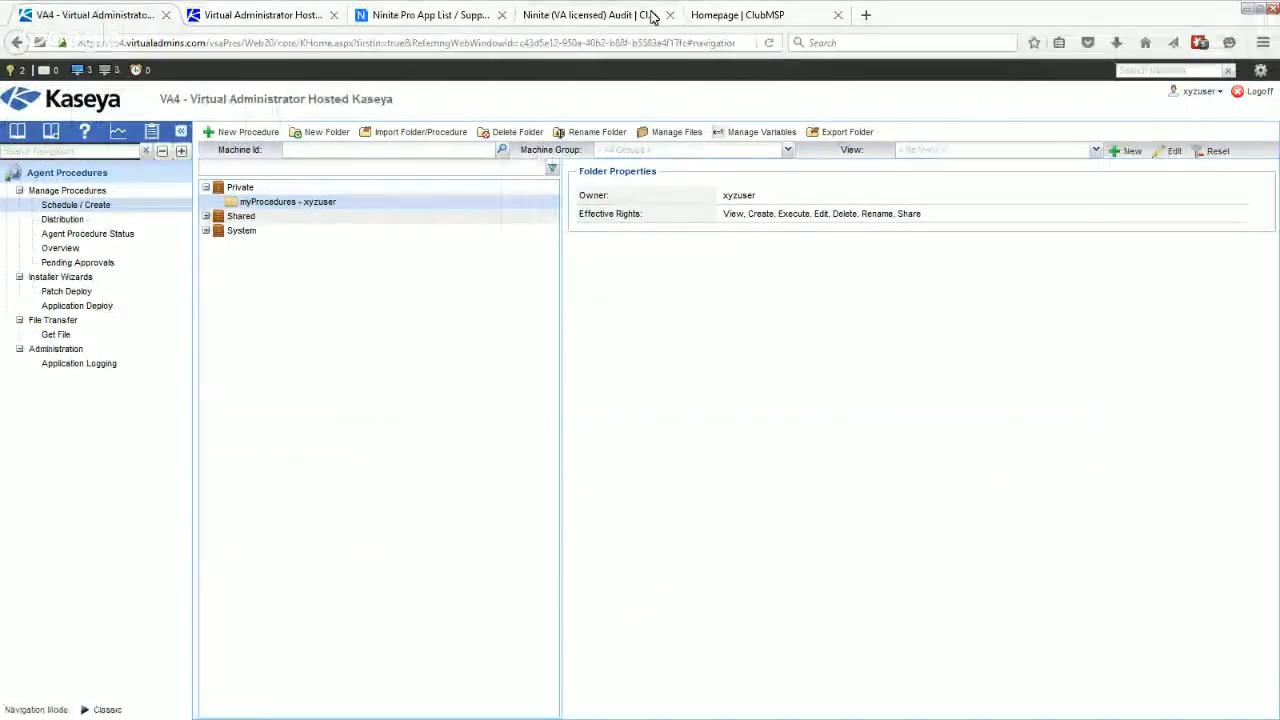
# - Switch to the ClubMSP site, open its script index and search for "Ninite all"
pyautogui.click(728, 14)
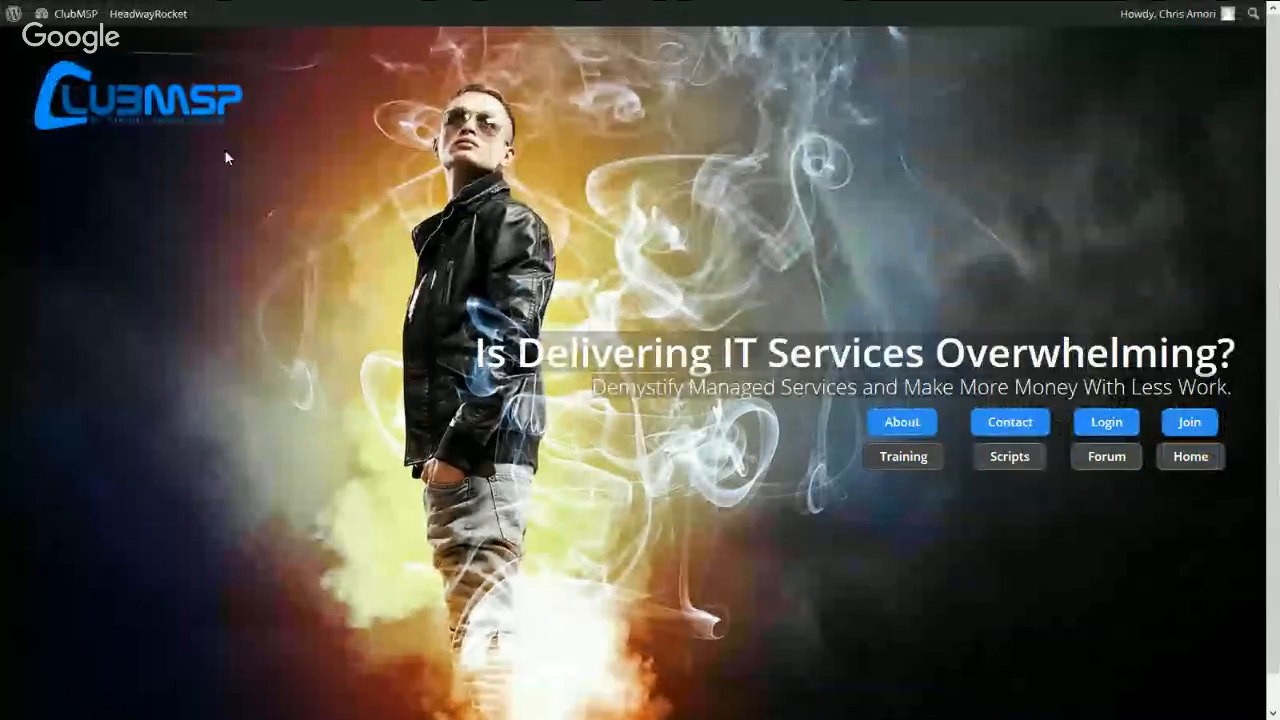
pyautogui.click(1010, 457)
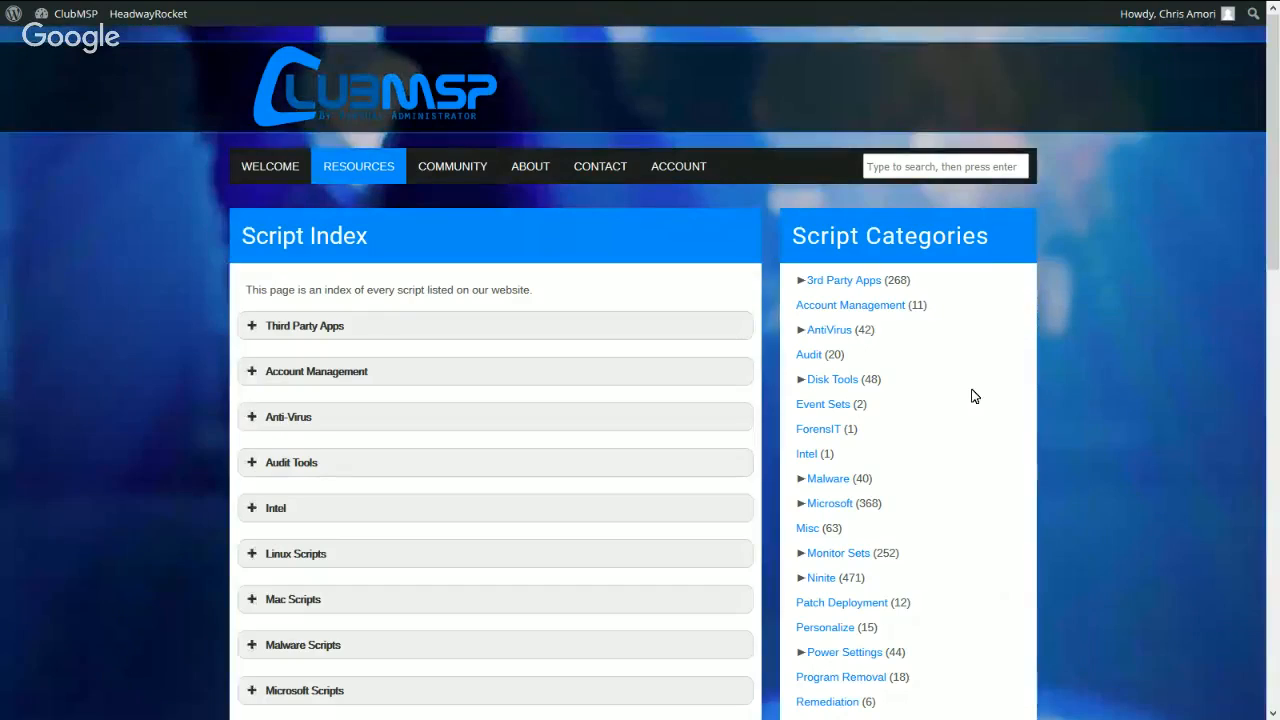
pyautogui.click(945, 166)
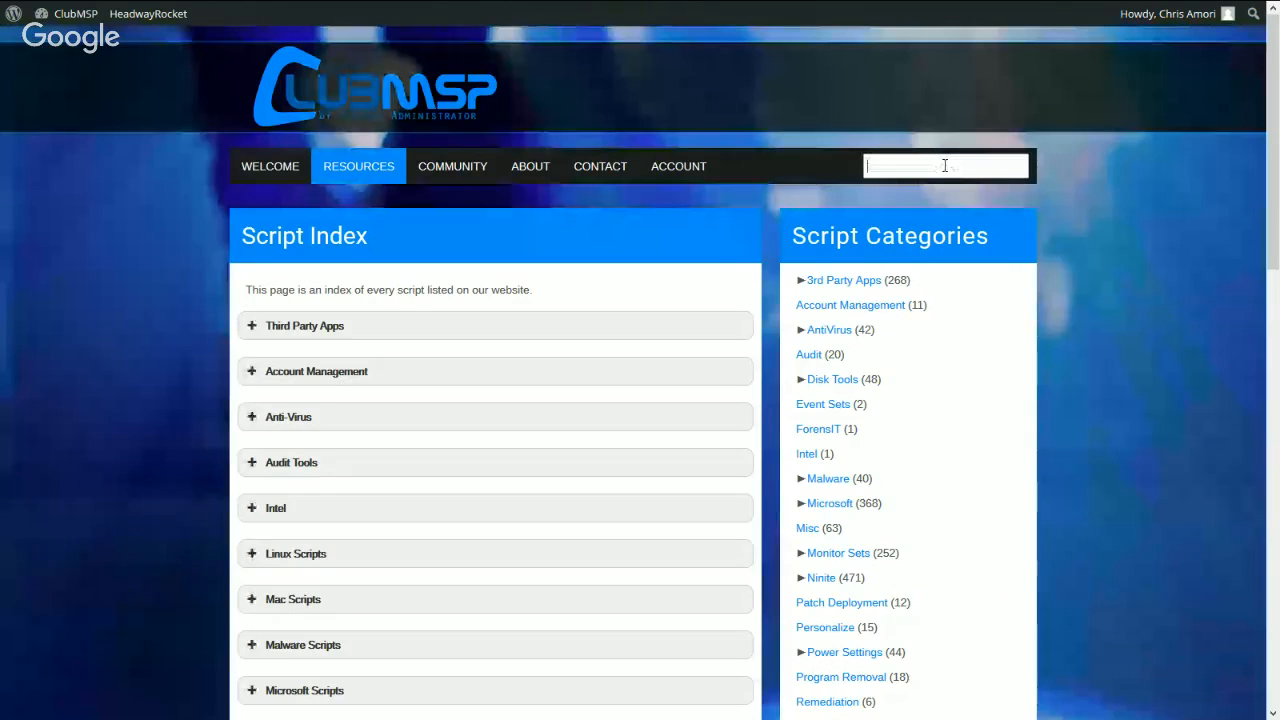
pyautogui.write('n')
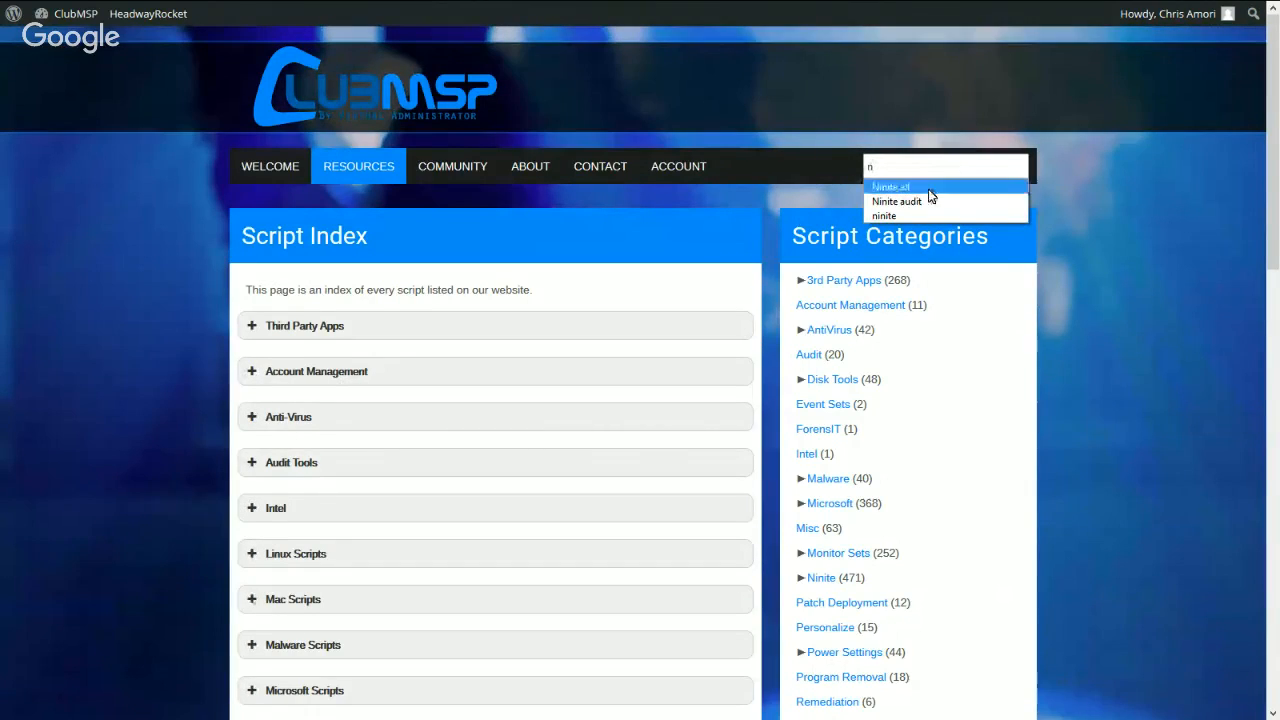
pyautogui.click(928, 188)
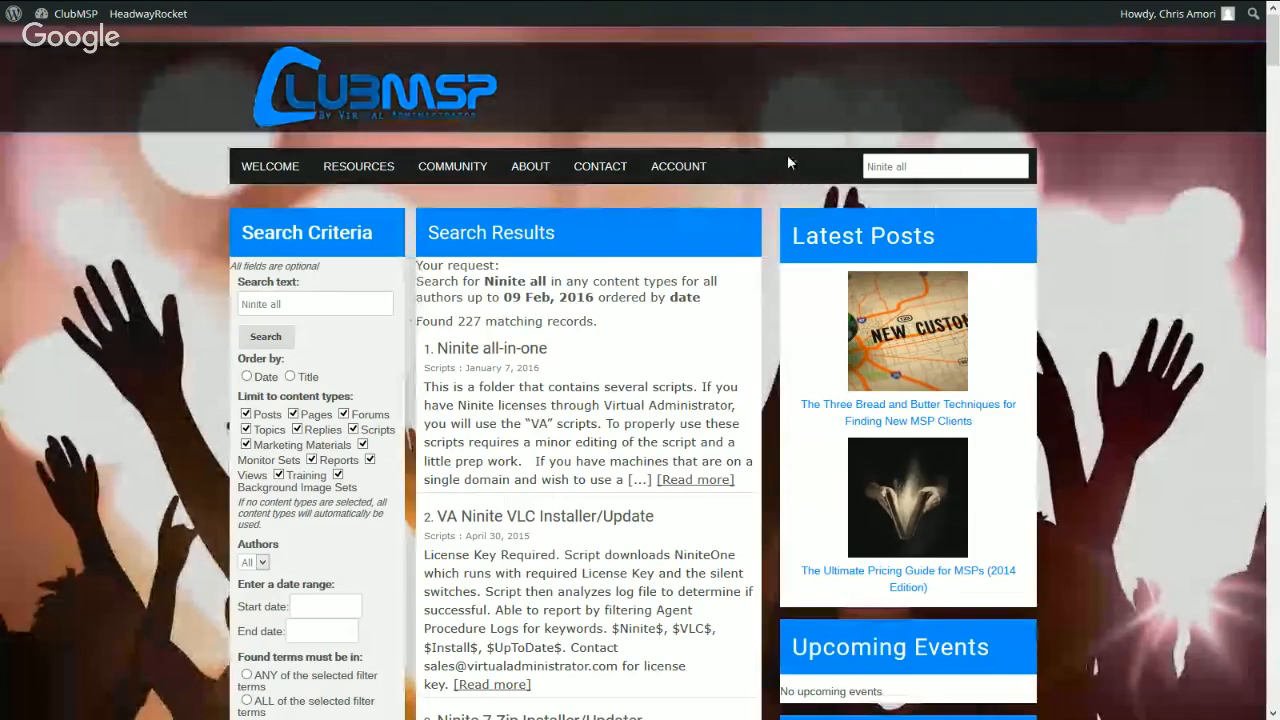
# - Open the Ninite all-in-one search result and copy its complete script XML
pyautogui.click(502, 356)
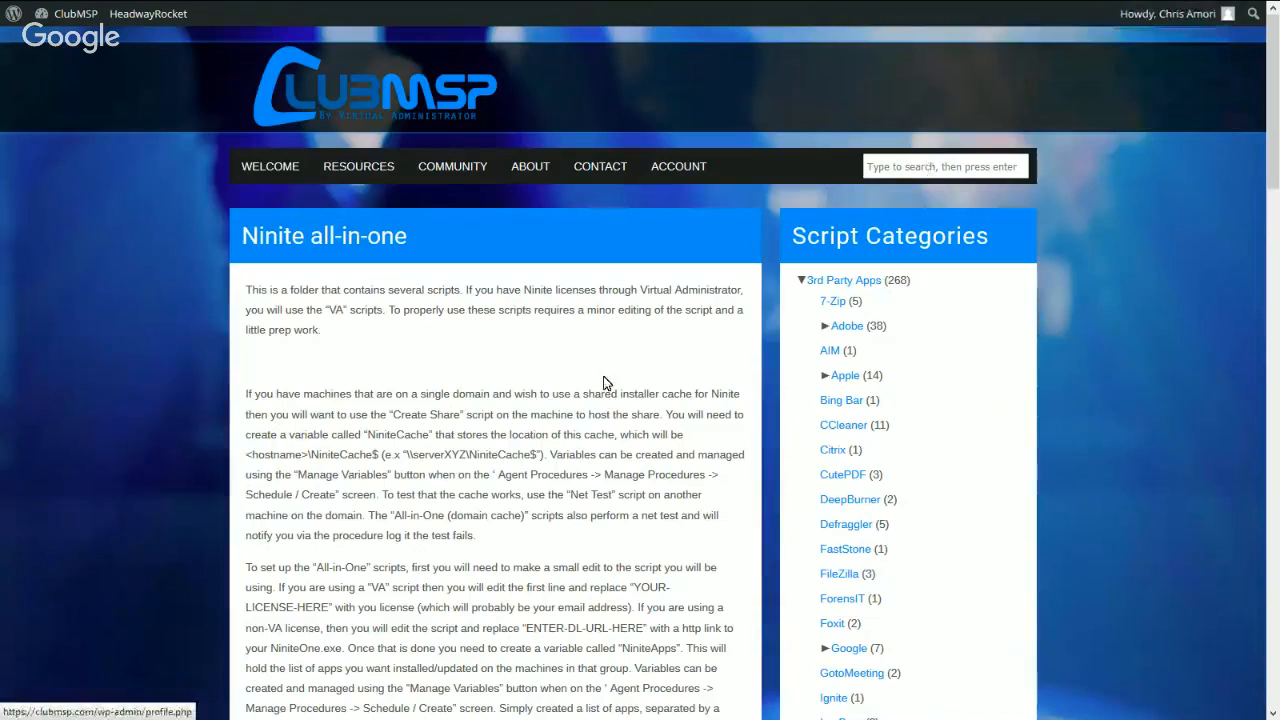
pyautogui.scroll(-2, 378, 489)
pyautogui.scroll(-3, 378, 489)
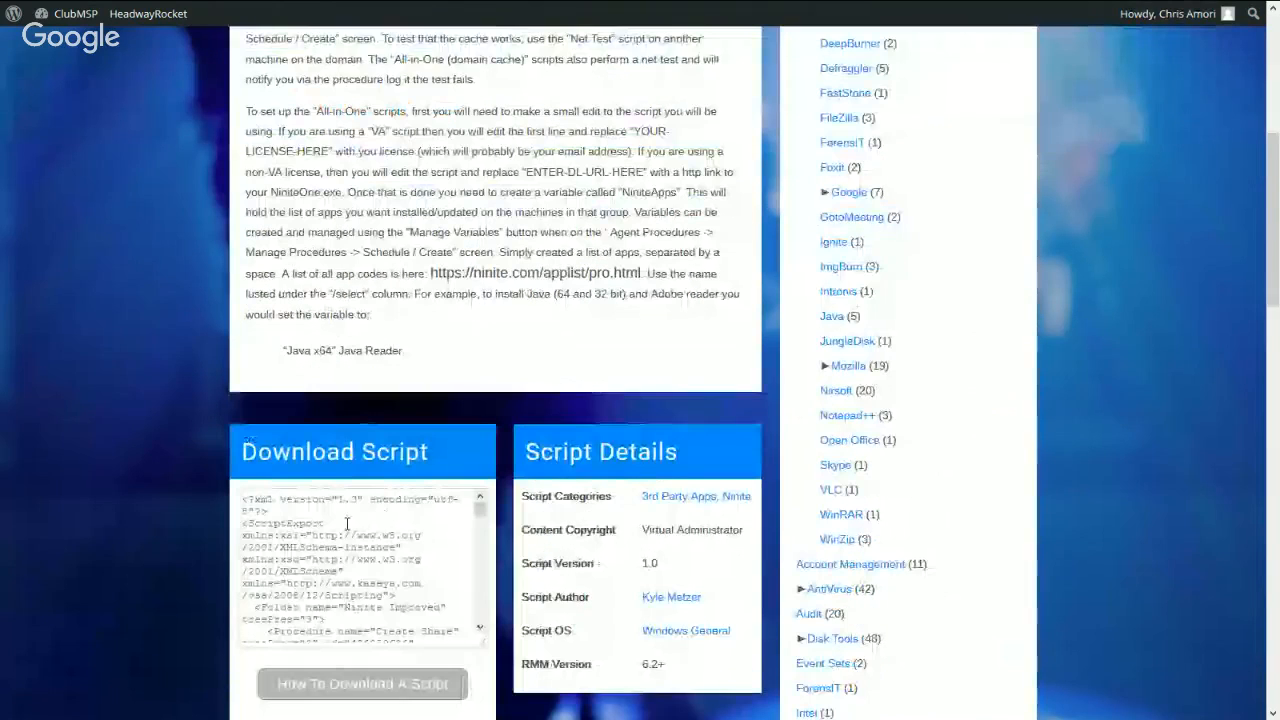
pyautogui.click(347, 523)
pyautogui.scroll(-10, 347, 560)
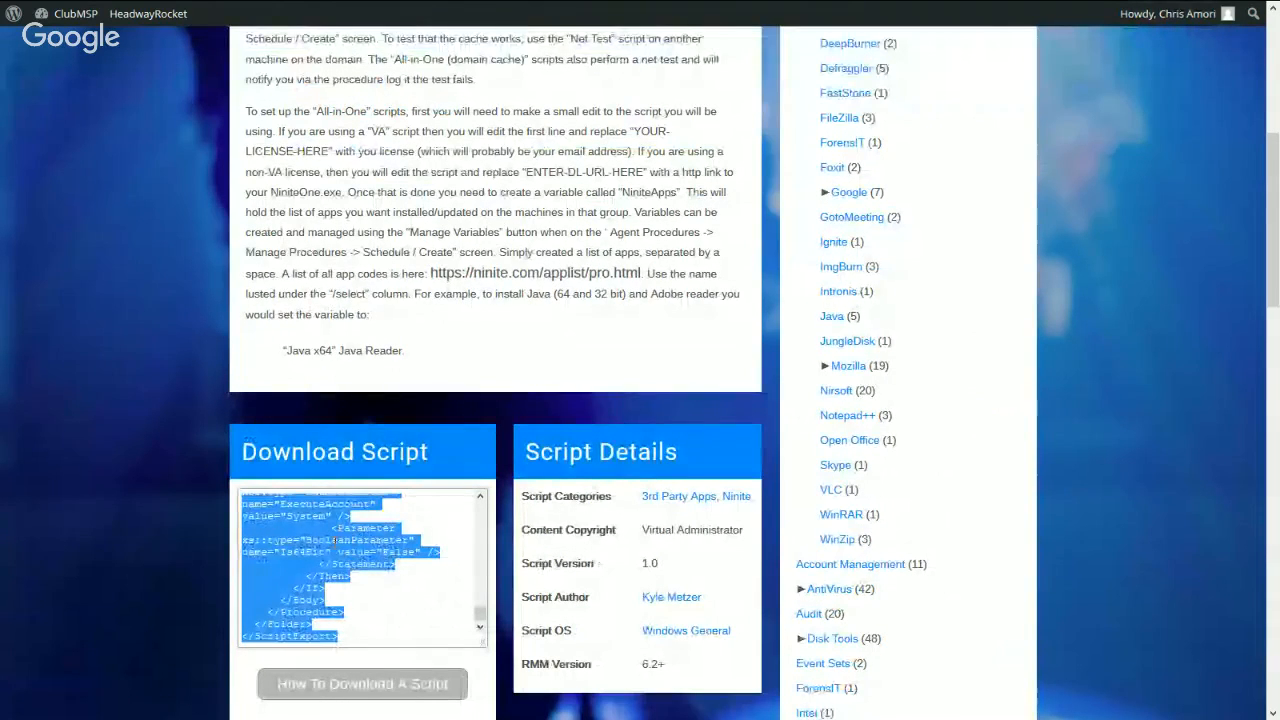
# - Switch to Kaseya, import the copied script XML into the private myProcedures folder and expand the Ninite Improved folder
pyautogui.moveTo(240, 10)
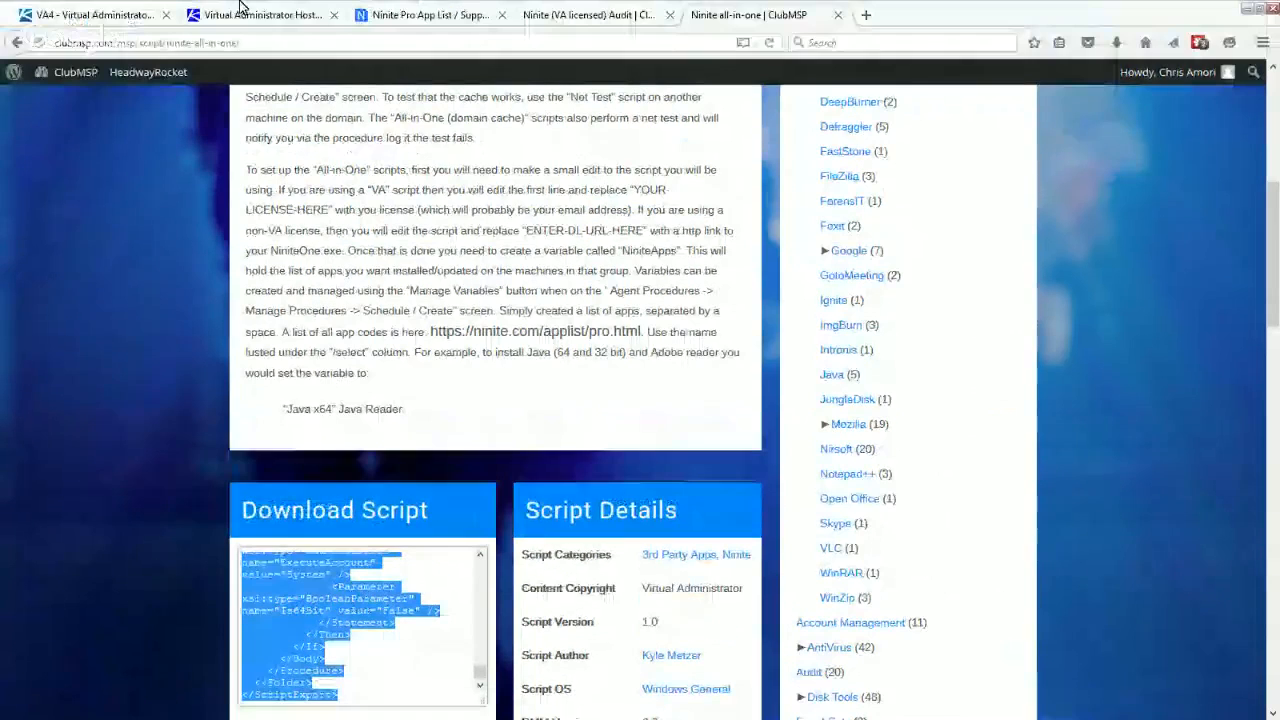
pyautogui.click(93, 15)
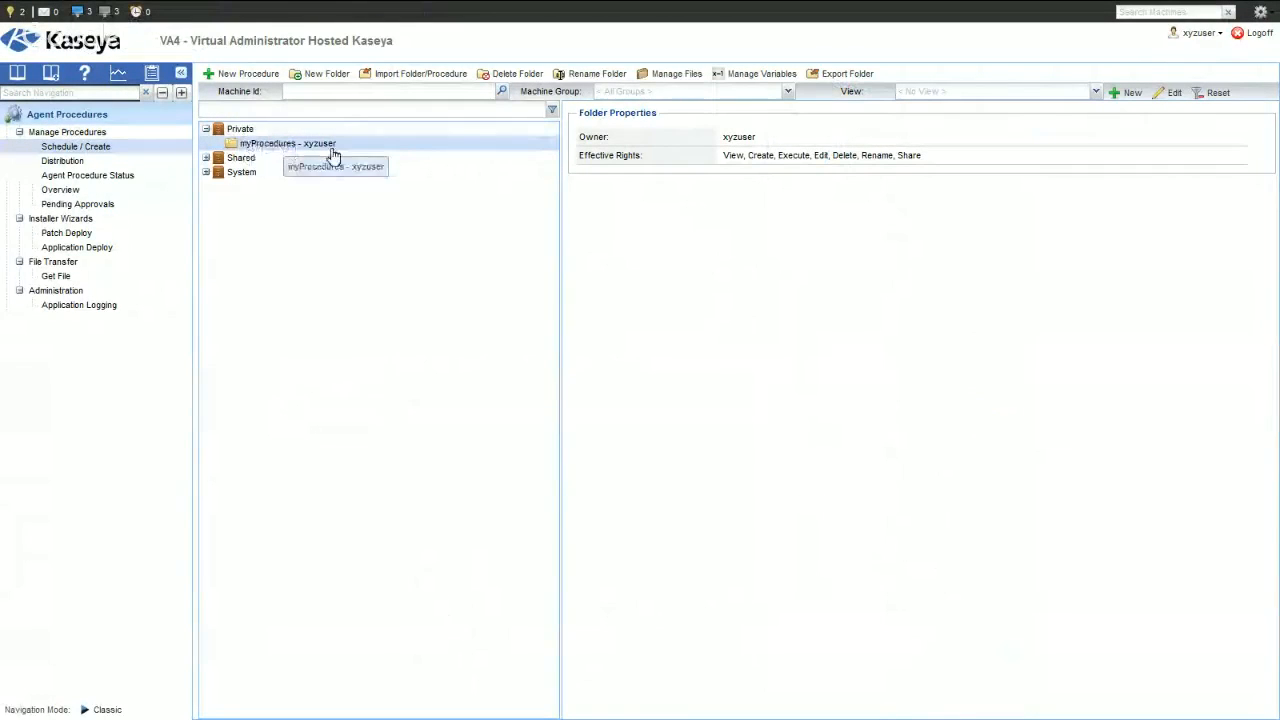
pyautogui.click(434, 76)
pyautogui.click(457, 248)
pyautogui.hotkey('ctrl', 'v')
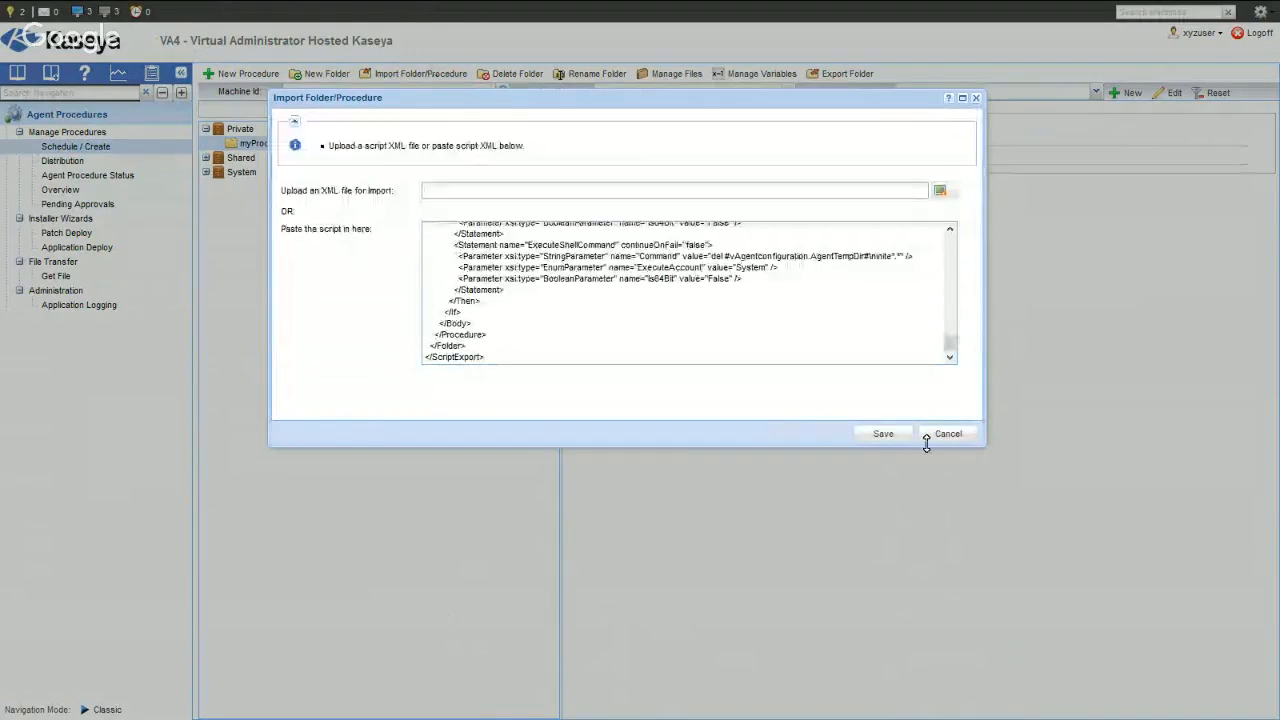
pyautogui.click(883, 434)
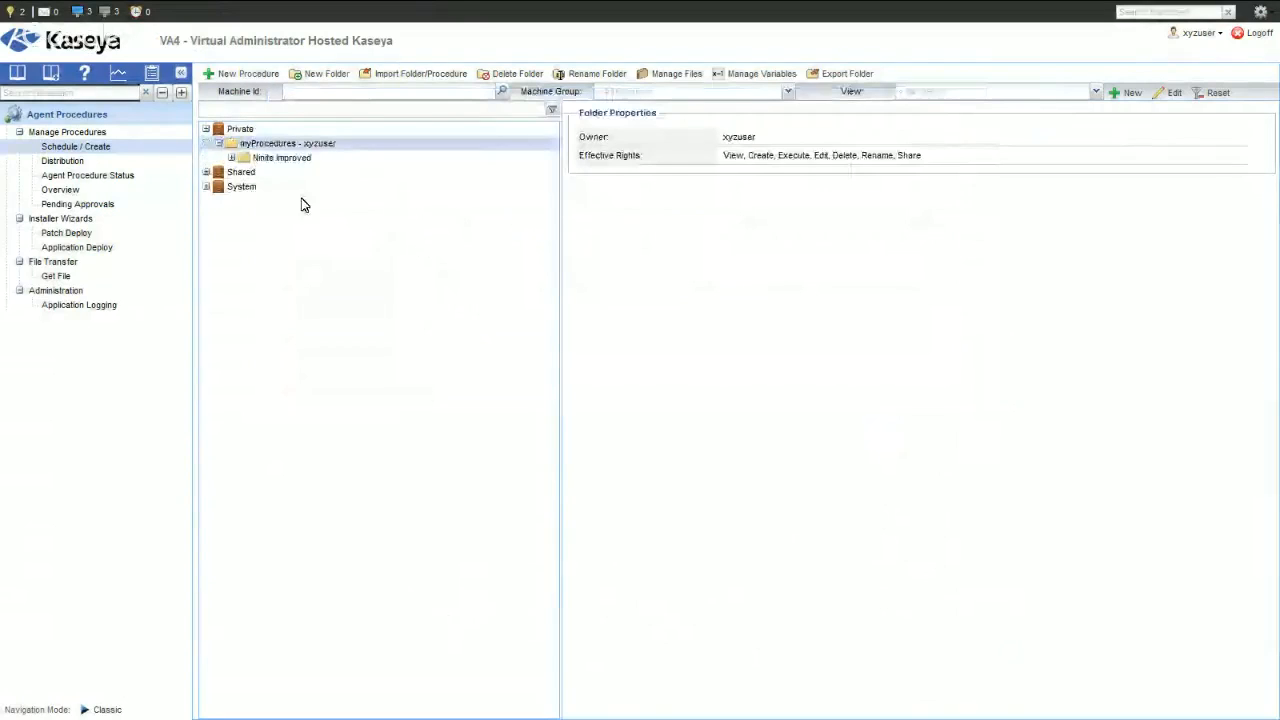
pyautogui.click(231, 157)
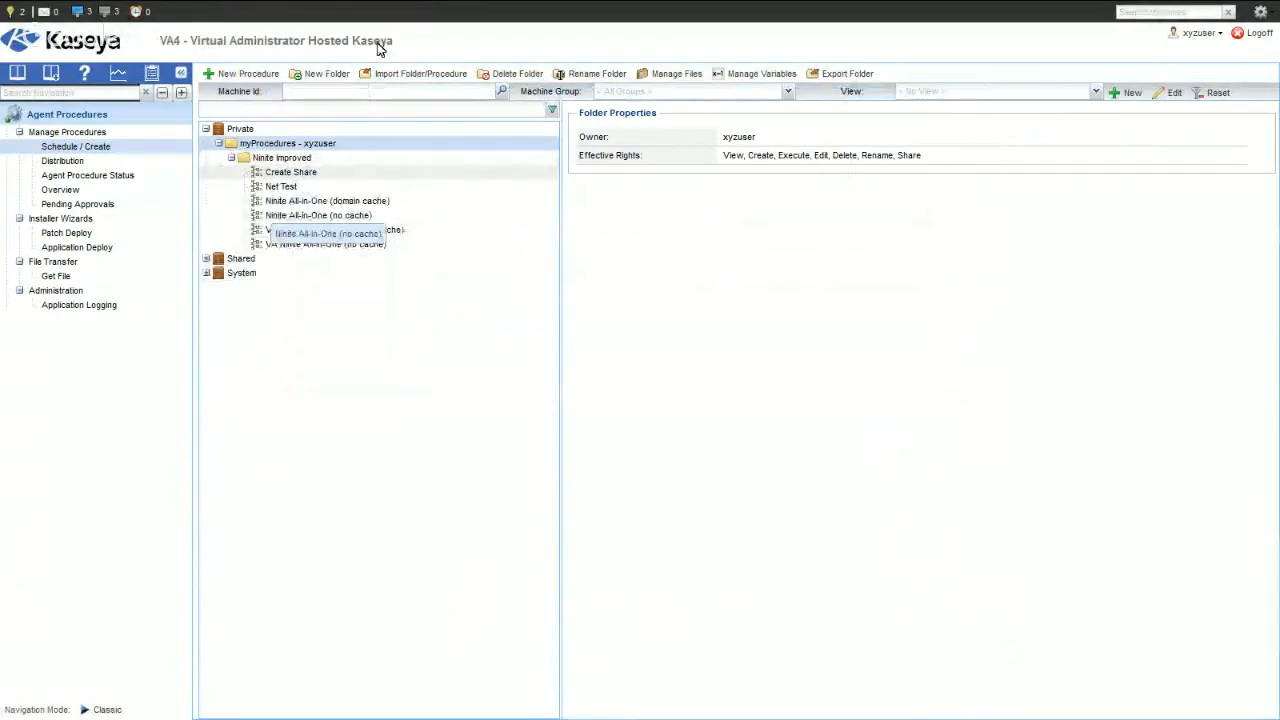
# - Search ClubMSP for "Ninite audit" and copy the complete XML of the Ninite (VA licensed) Audit script
pyautogui.moveTo(380, 4)
pyautogui.click(773, 16)
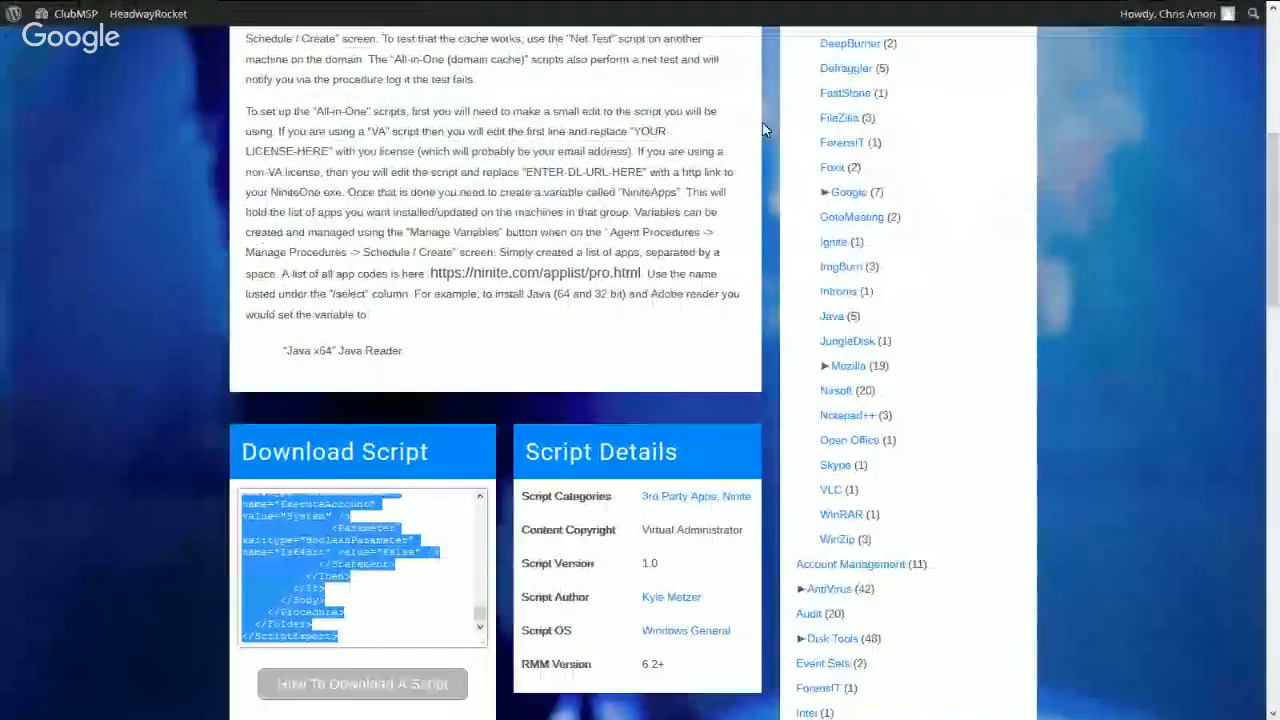
pyautogui.scroll(10, 1158, 239)
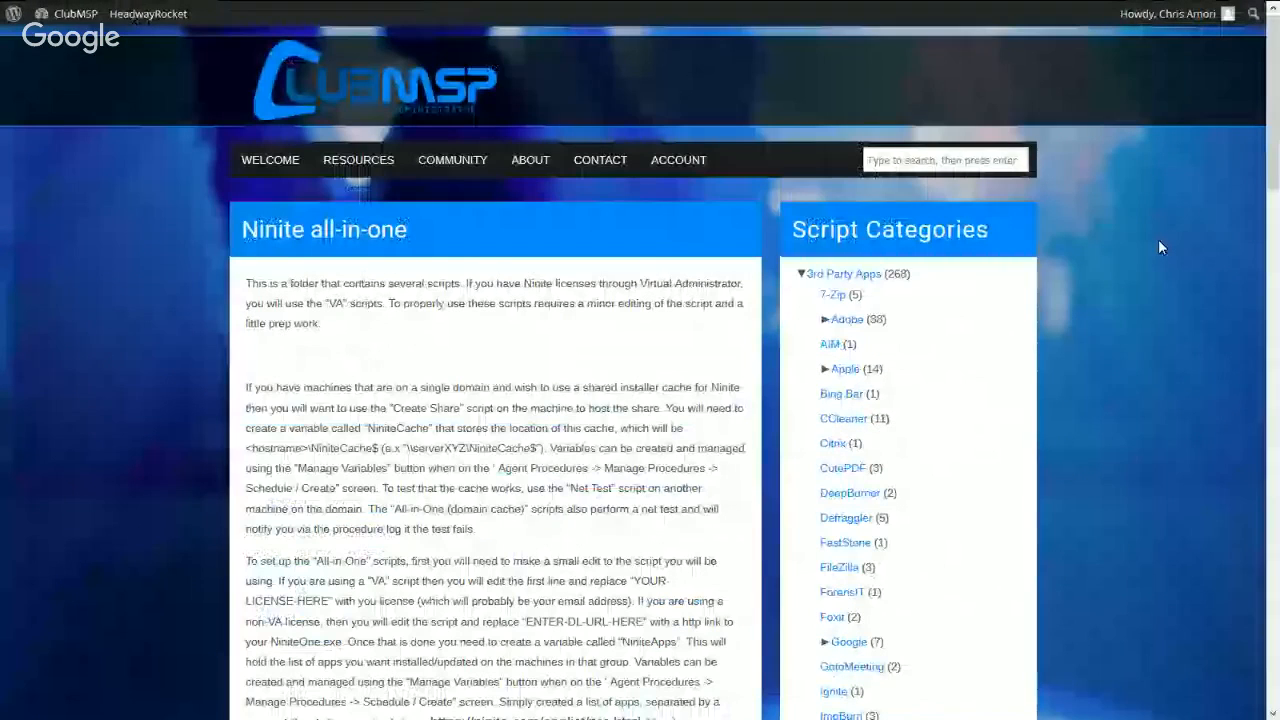
pyautogui.click(945, 162)
pyautogui.write('nin')
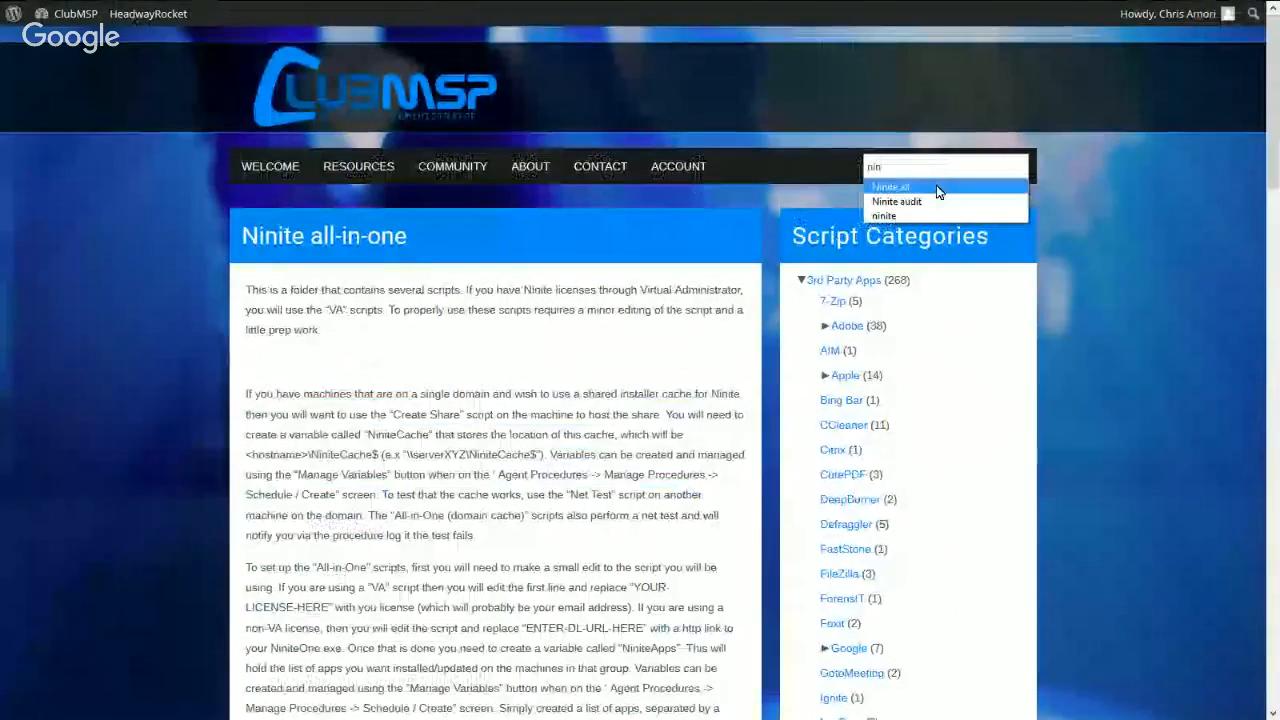
pyautogui.click(933, 200)
pyautogui.press('Return')
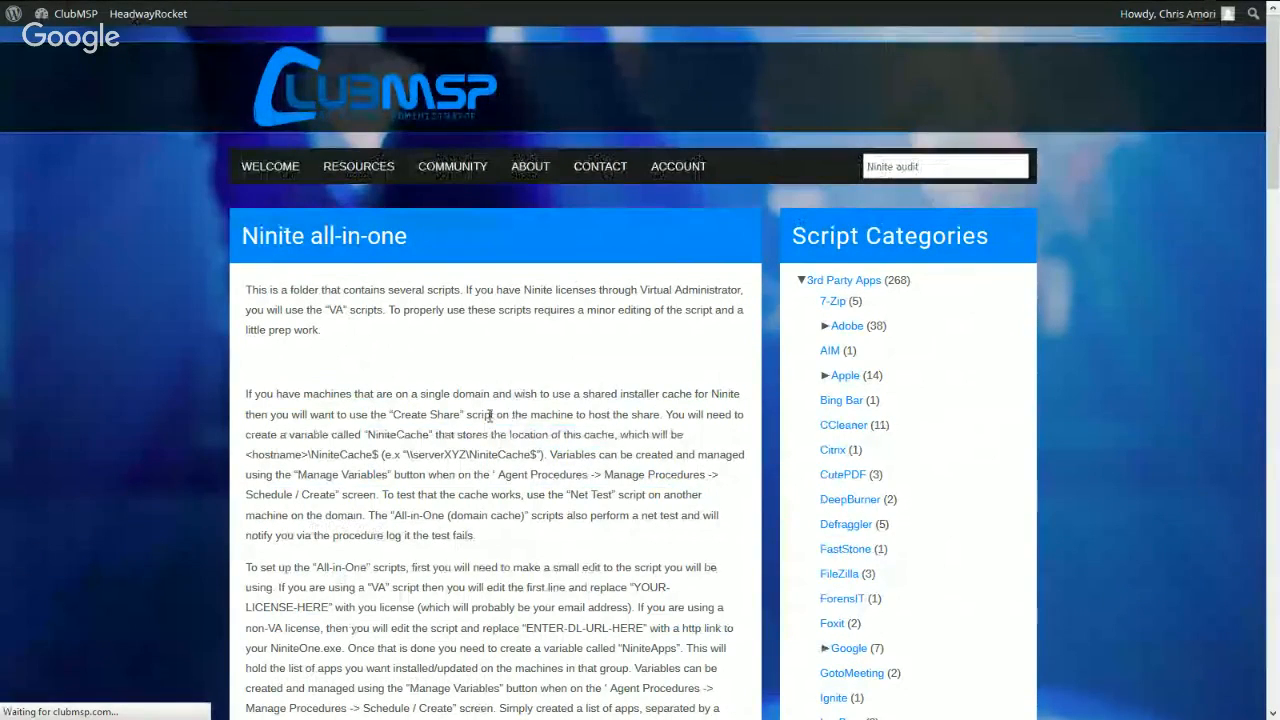
pyautogui.scroll(-2, 486, 366)
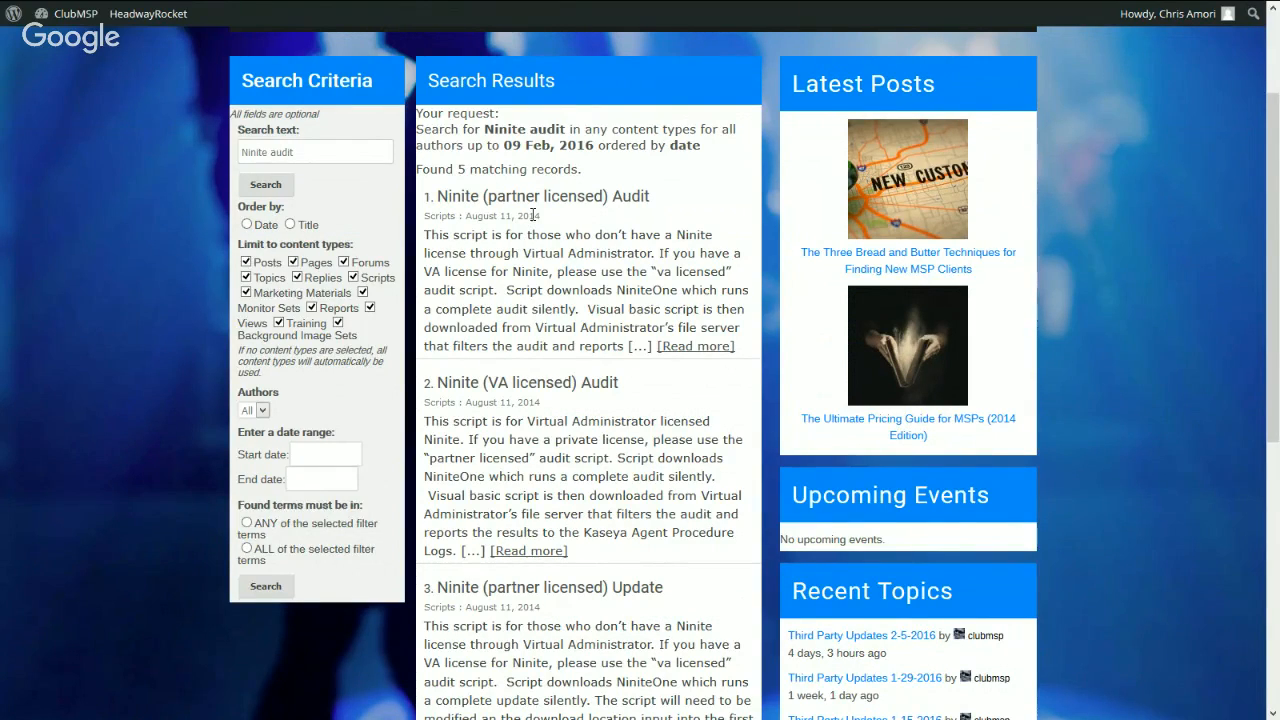
pyautogui.click(521, 389)
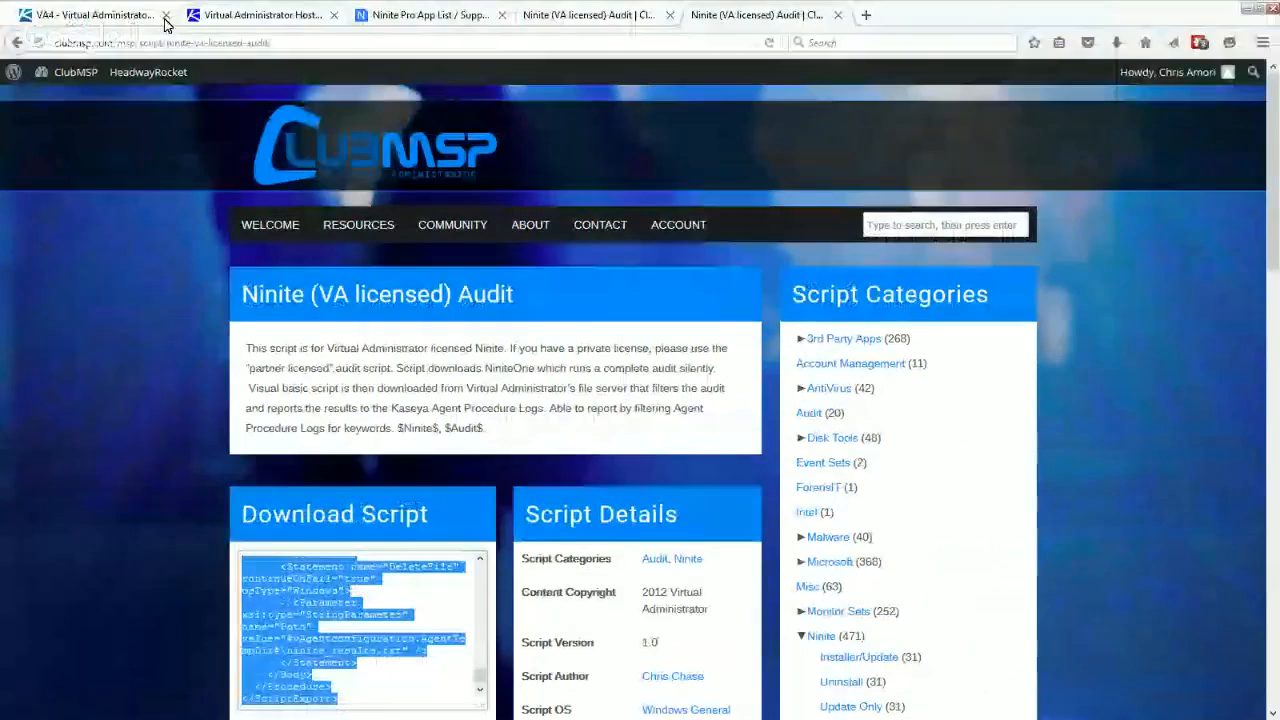
# - Switch to Kaseya and import the copied audit script XML into the private myProcedures folder
pyautogui.click(160, 18)
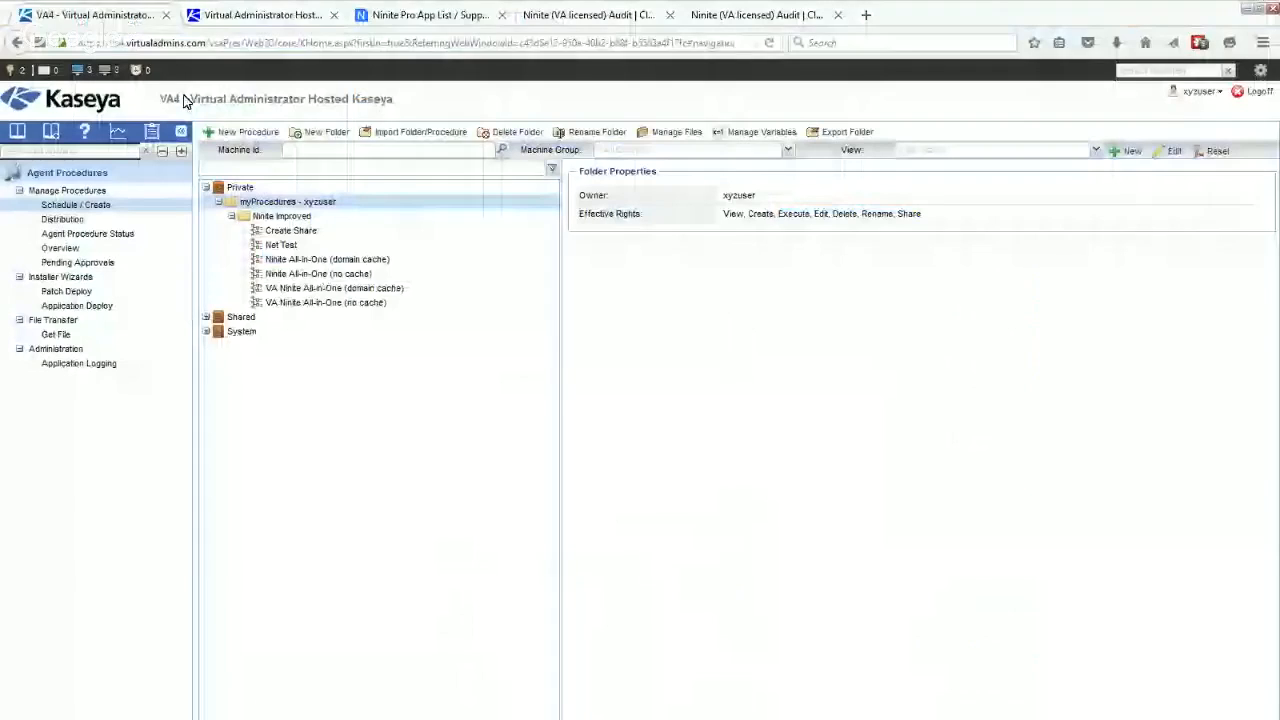
pyautogui.click(410, 132)
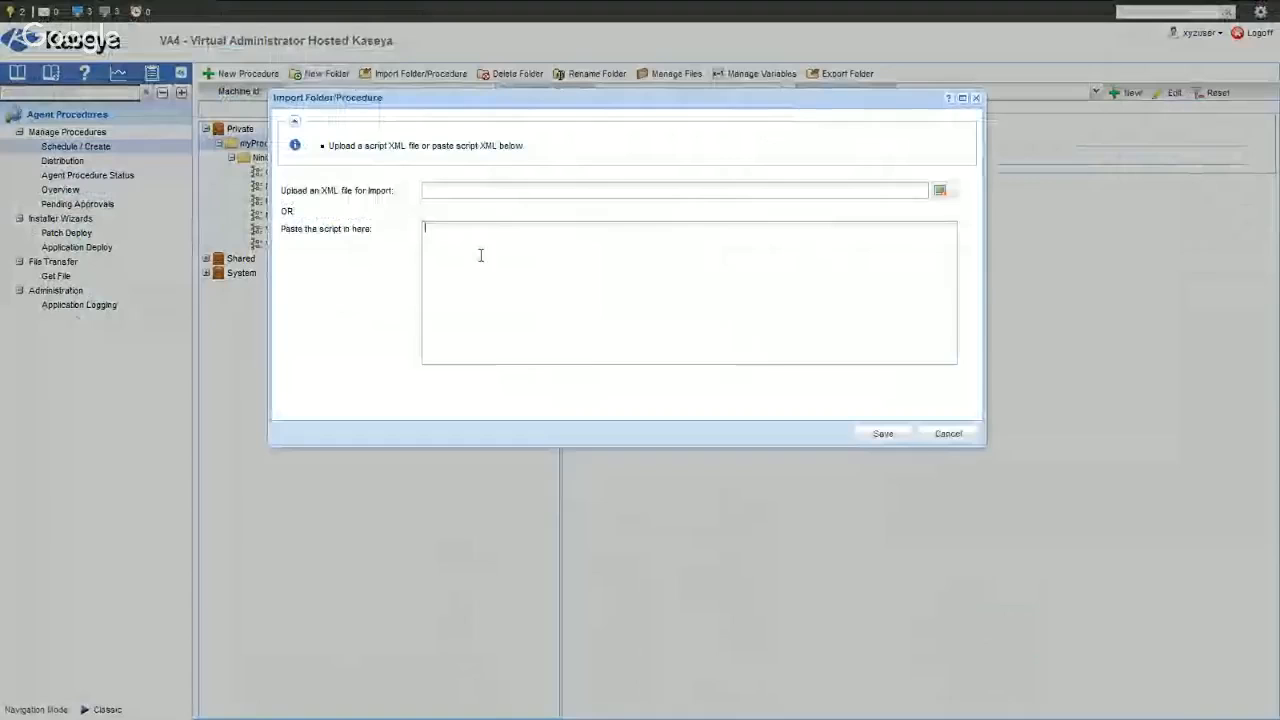
pyautogui.hotkey('ctrl', 'v')
pyautogui.click(883, 433)
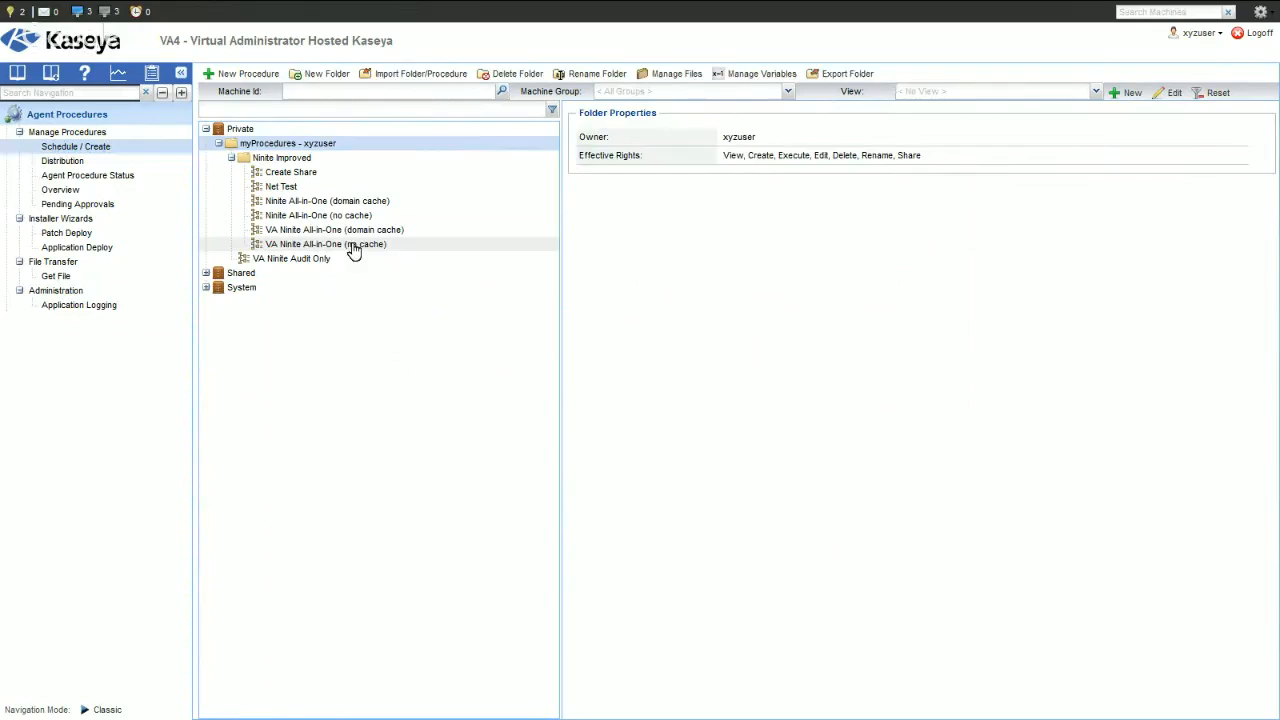
# - Edit the VA Ninite All-in-One (no cache) procedure, replacing YOUR-LICENSE-HERE in the NiniteLic variable with the Ninite license e-mail
pyautogui.click(352, 248)
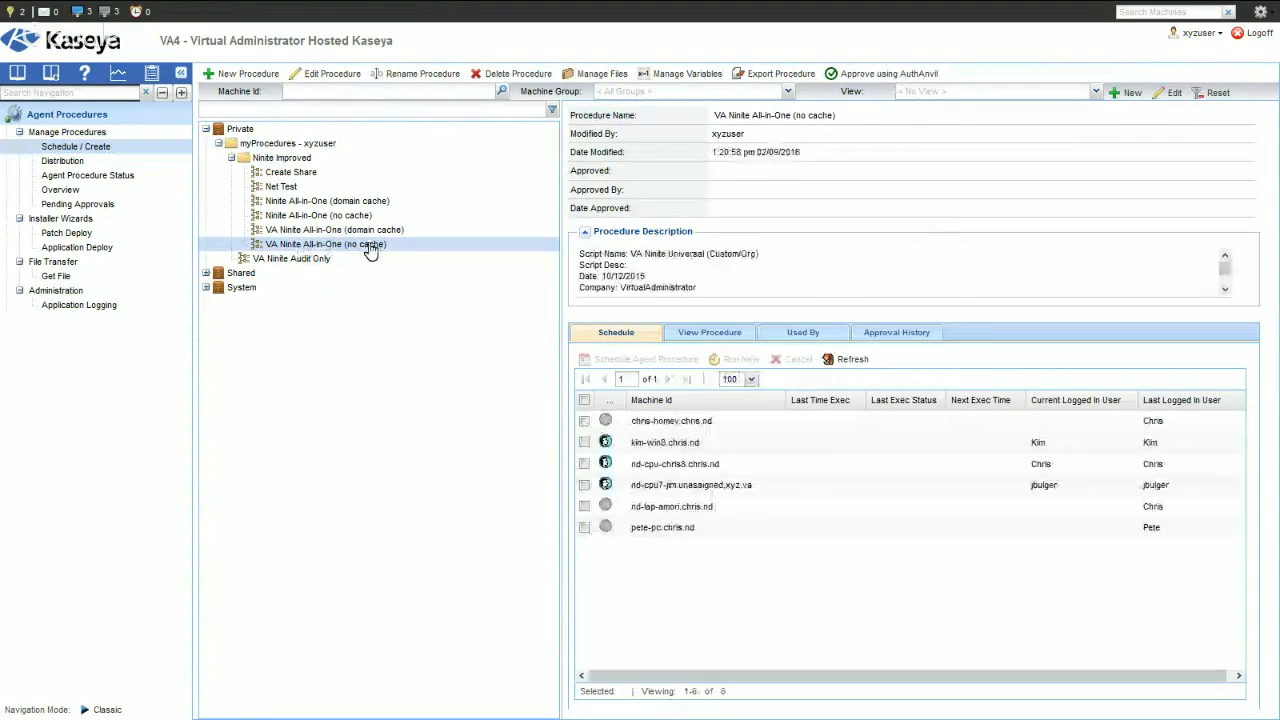
pyautogui.click(335, 84)
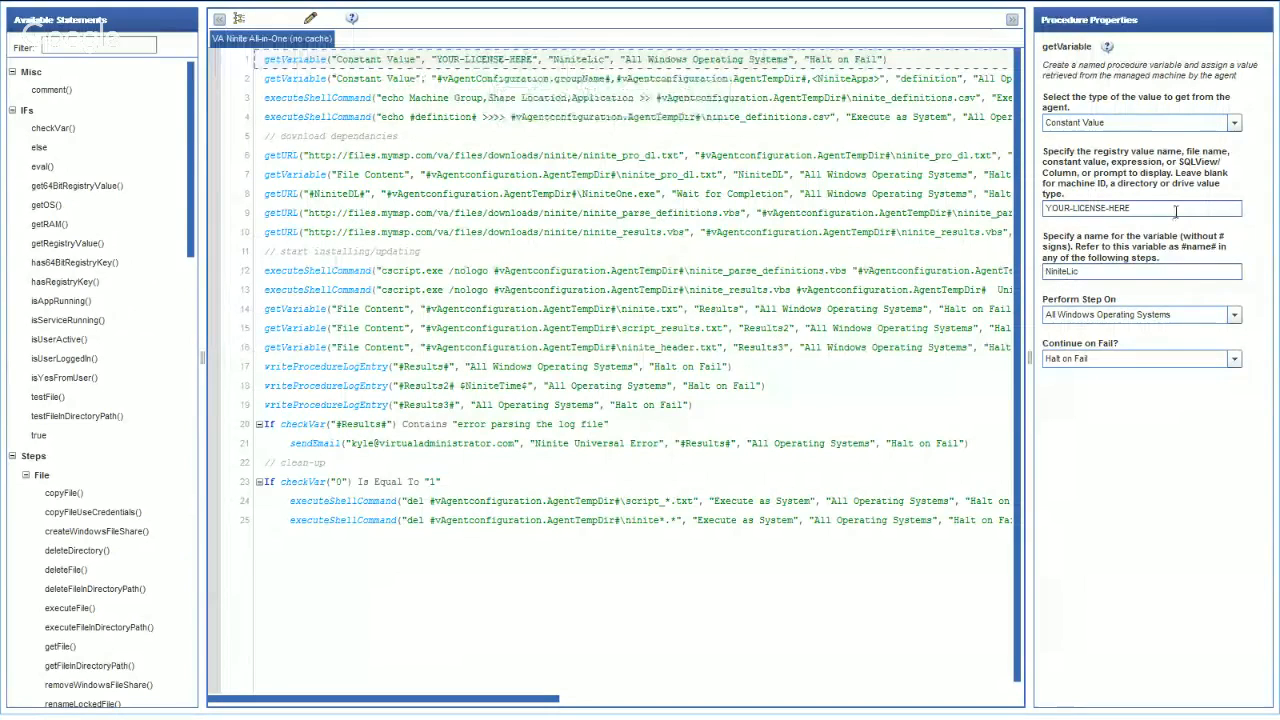
pyautogui.click(1168, 207)
pyautogui.moveTo(1168, 207); pyautogui.dragTo(968, 229)
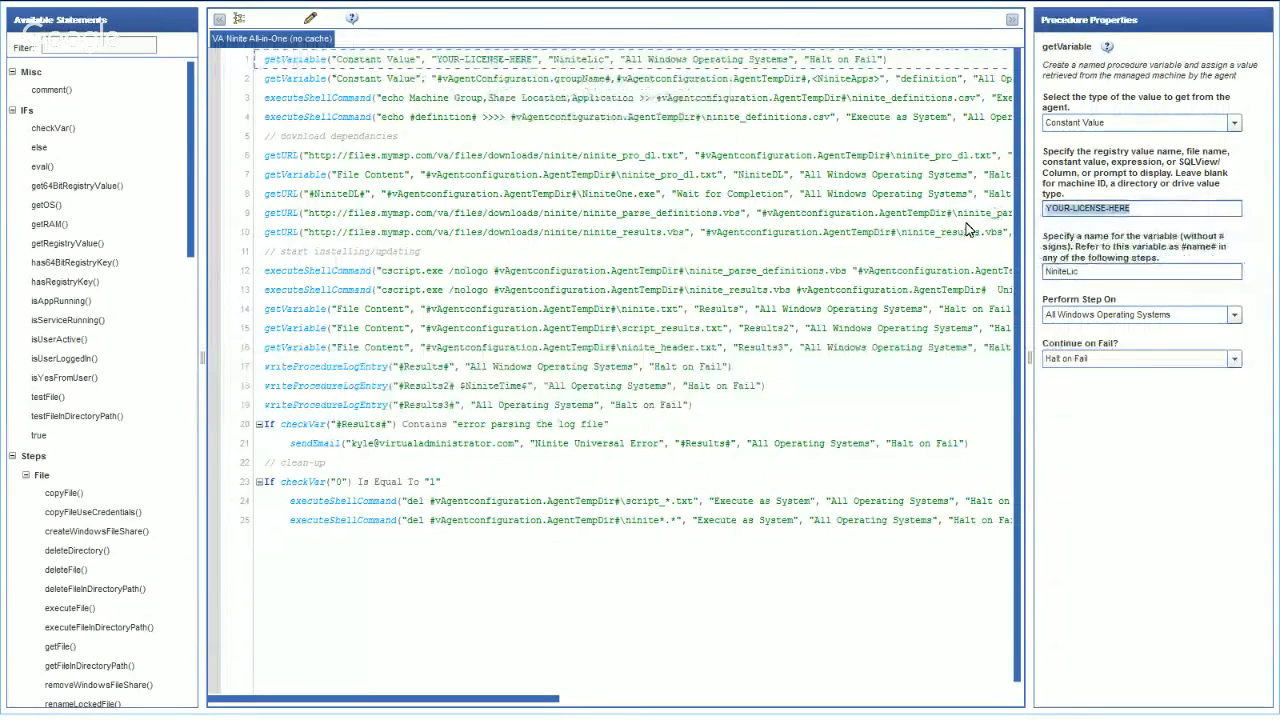
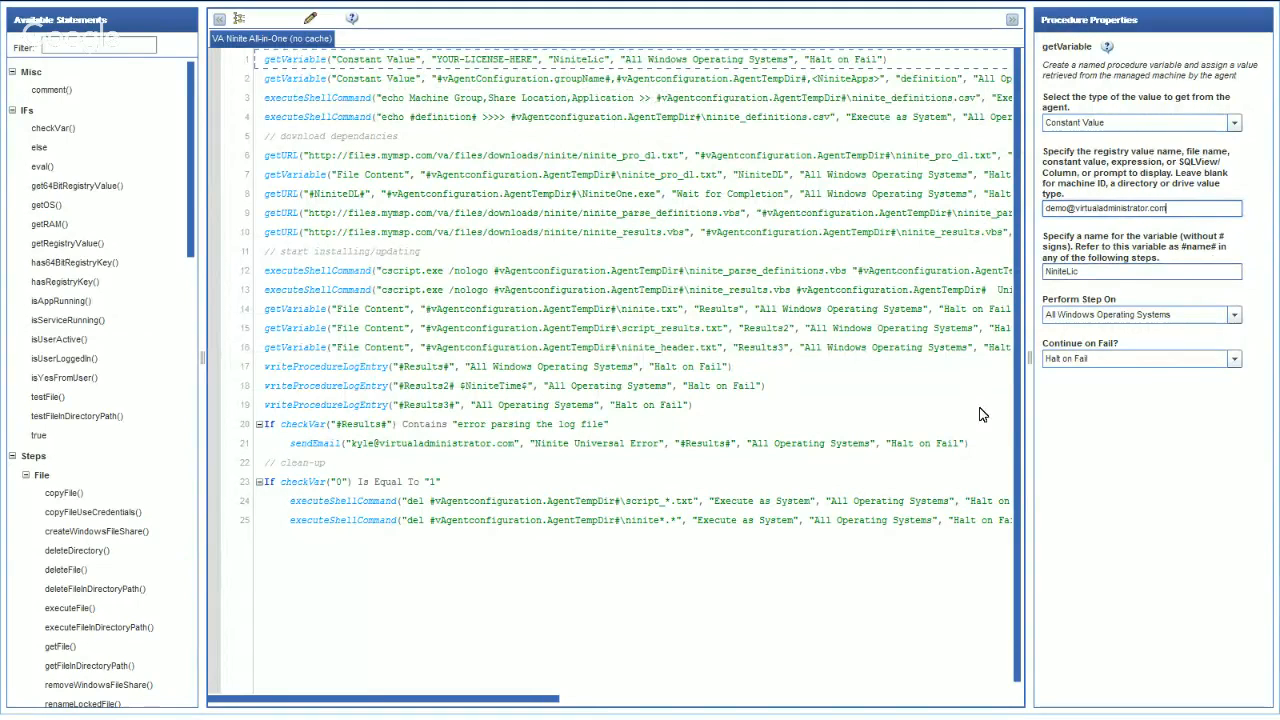
# - Save the edited VA Ninite All-in-One (no cache) procedure
pyautogui.click(296, 42)
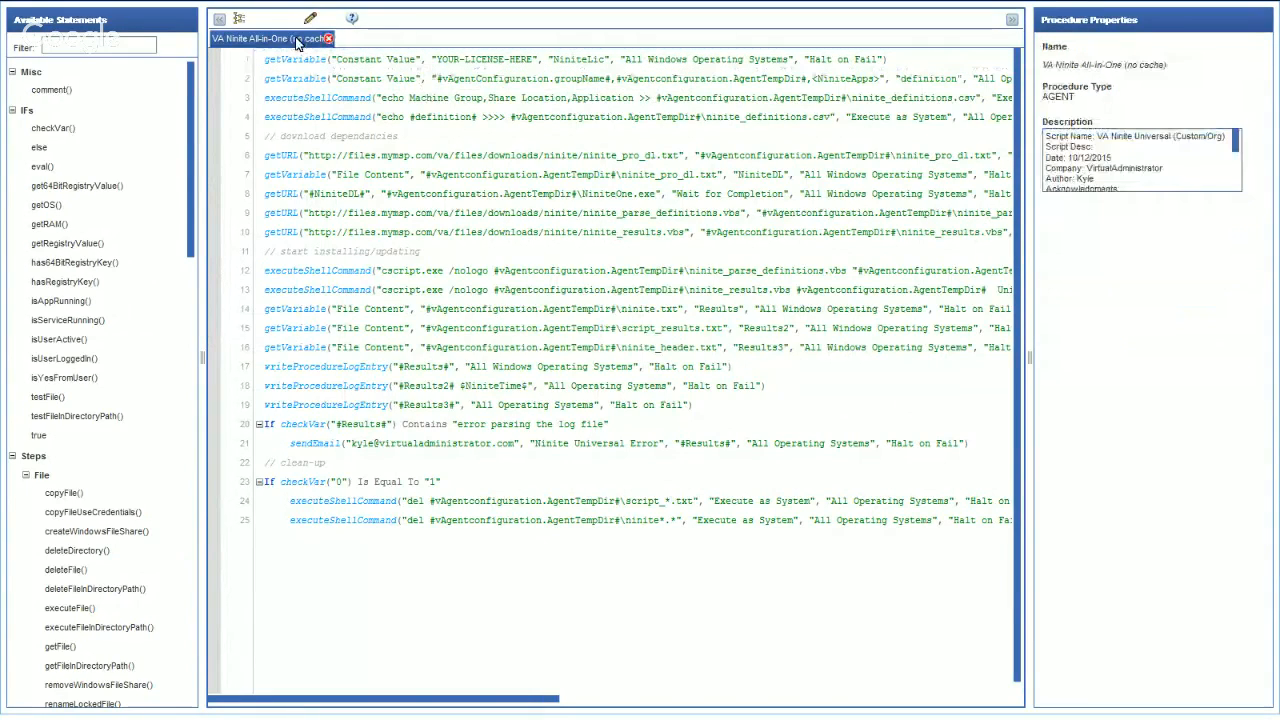
pyautogui.click(268, 18)
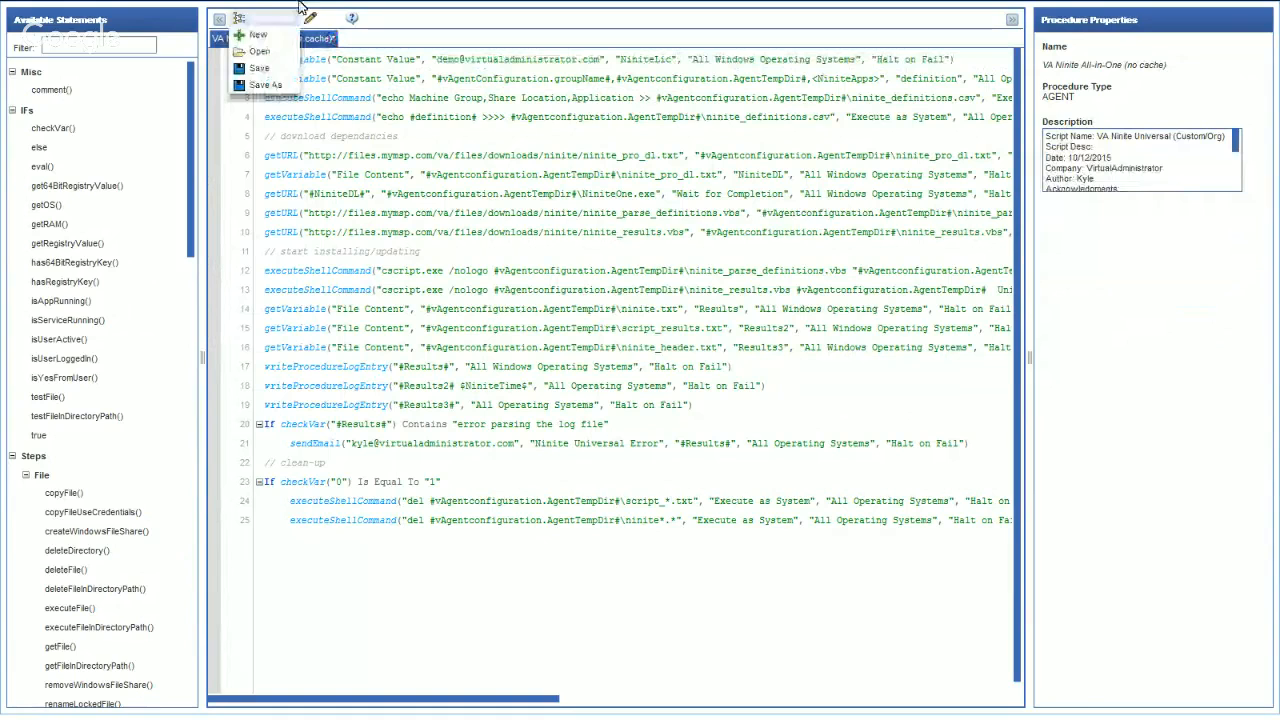
pyautogui.click(278, 62)
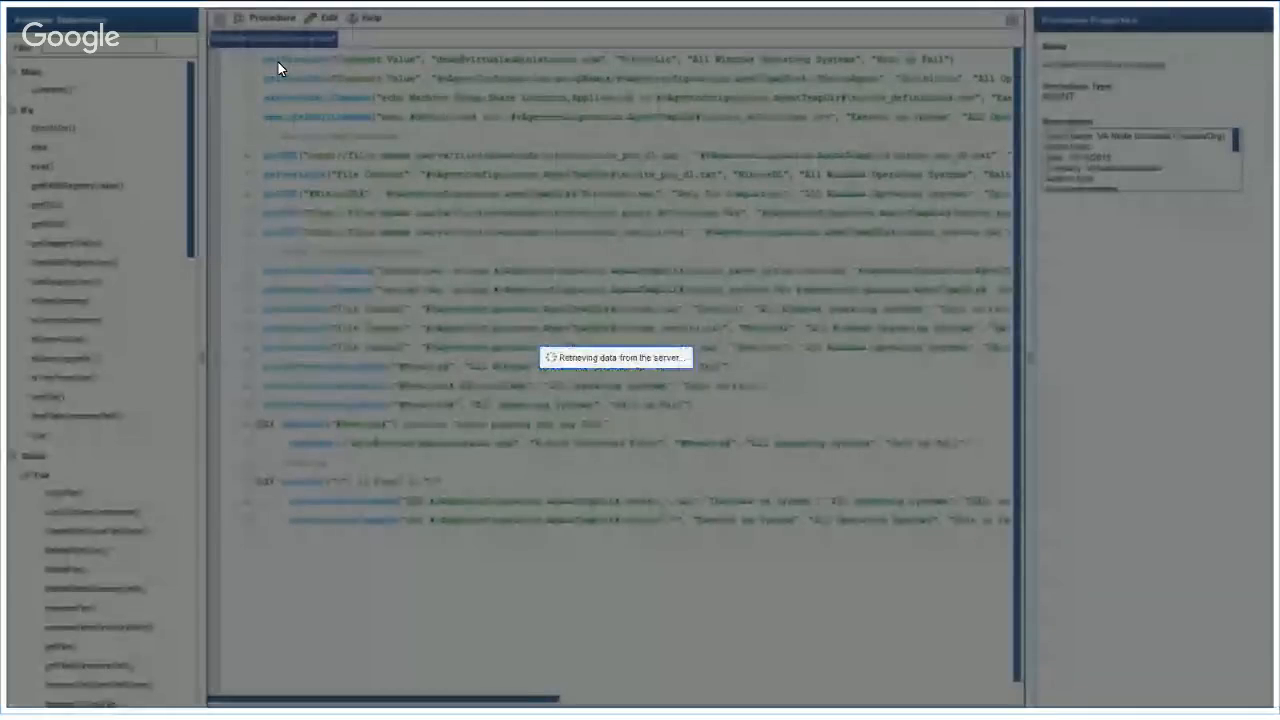
# - Open the VA Ninite Audit Only procedure from the private myProcedures folder in the procedure editor
pyautogui.moveTo(529, 3)
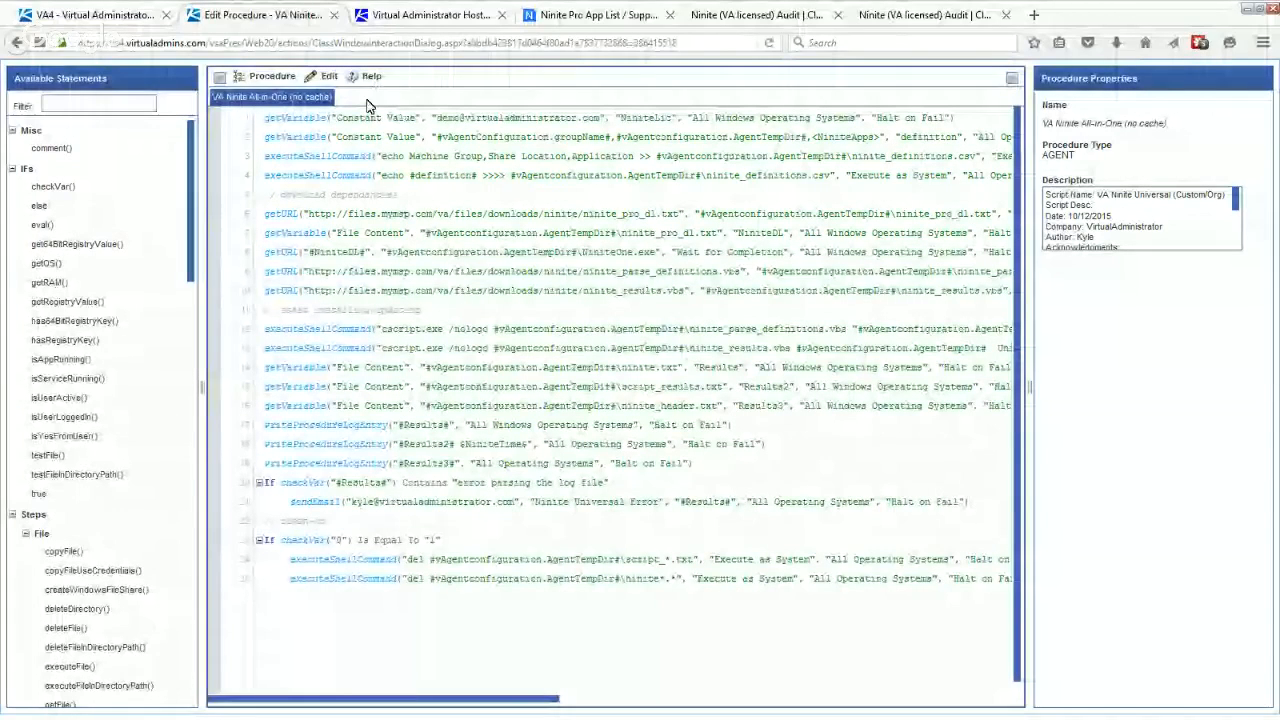
pyautogui.click(266, 76)
pyautogui.click(258, 110)
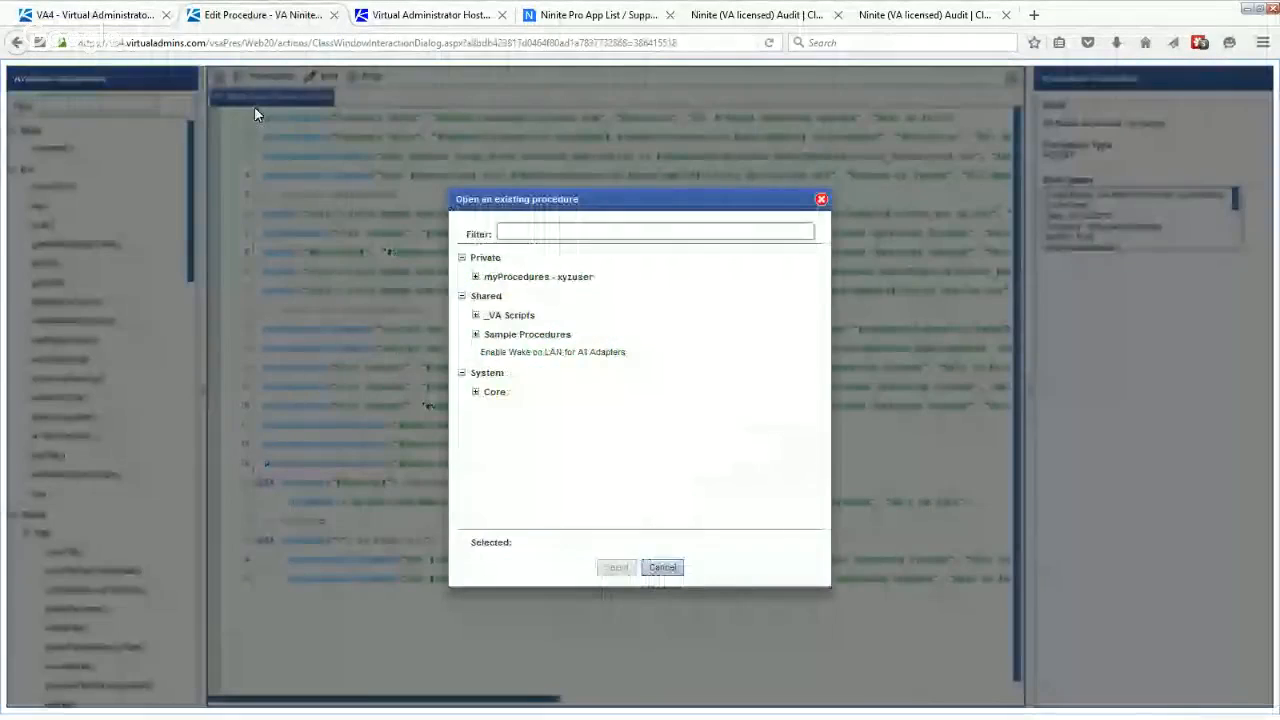
pyautogui.click(476, 276)
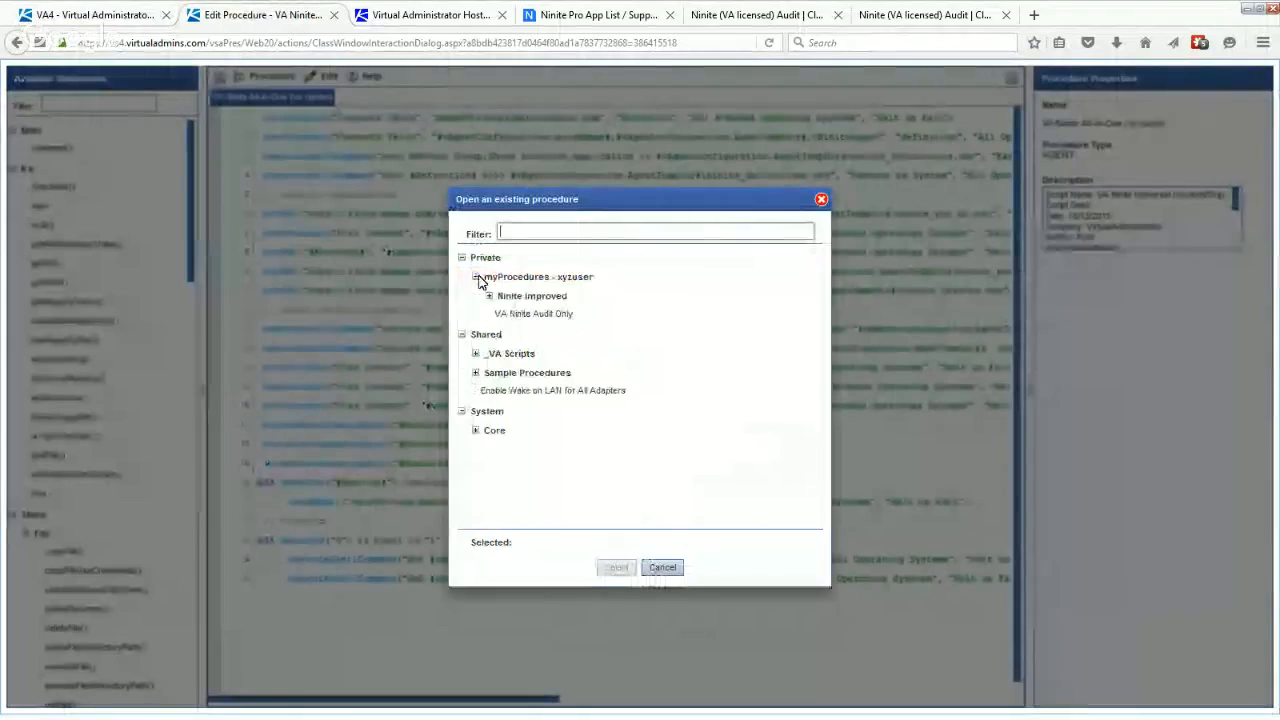
pyautogui.click(520, 316)
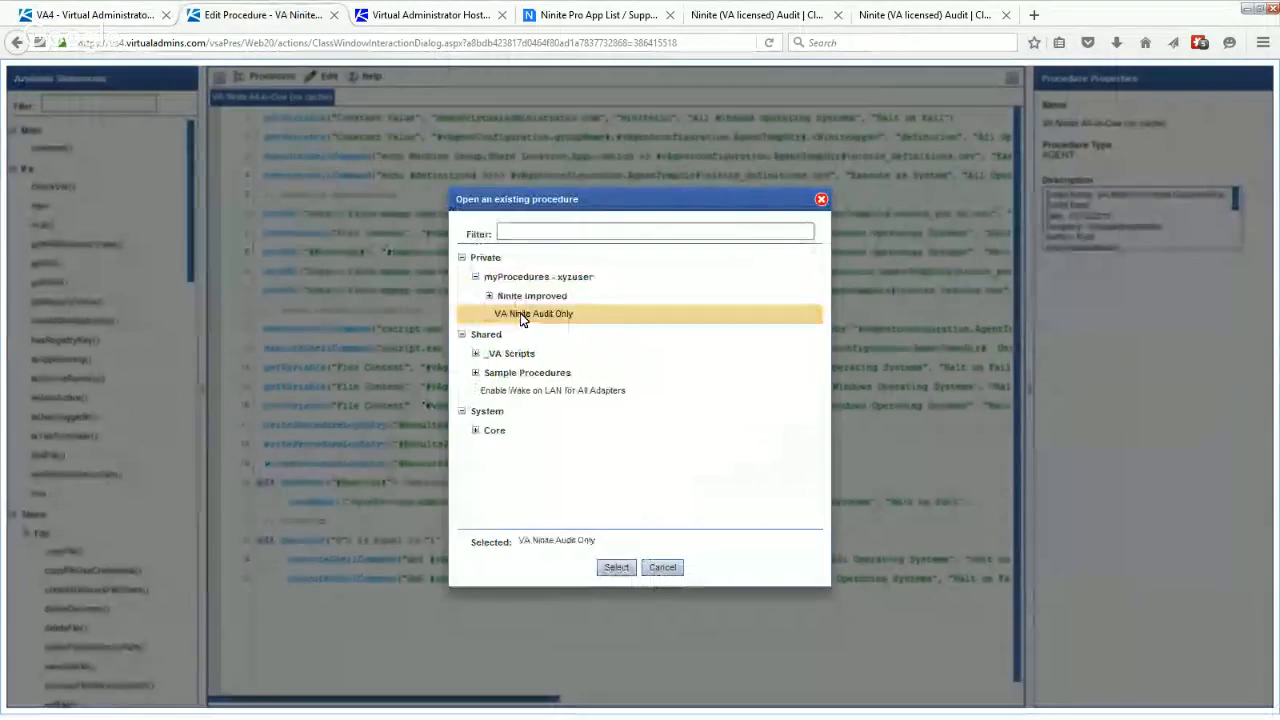
pyautogui.click(617, 567)
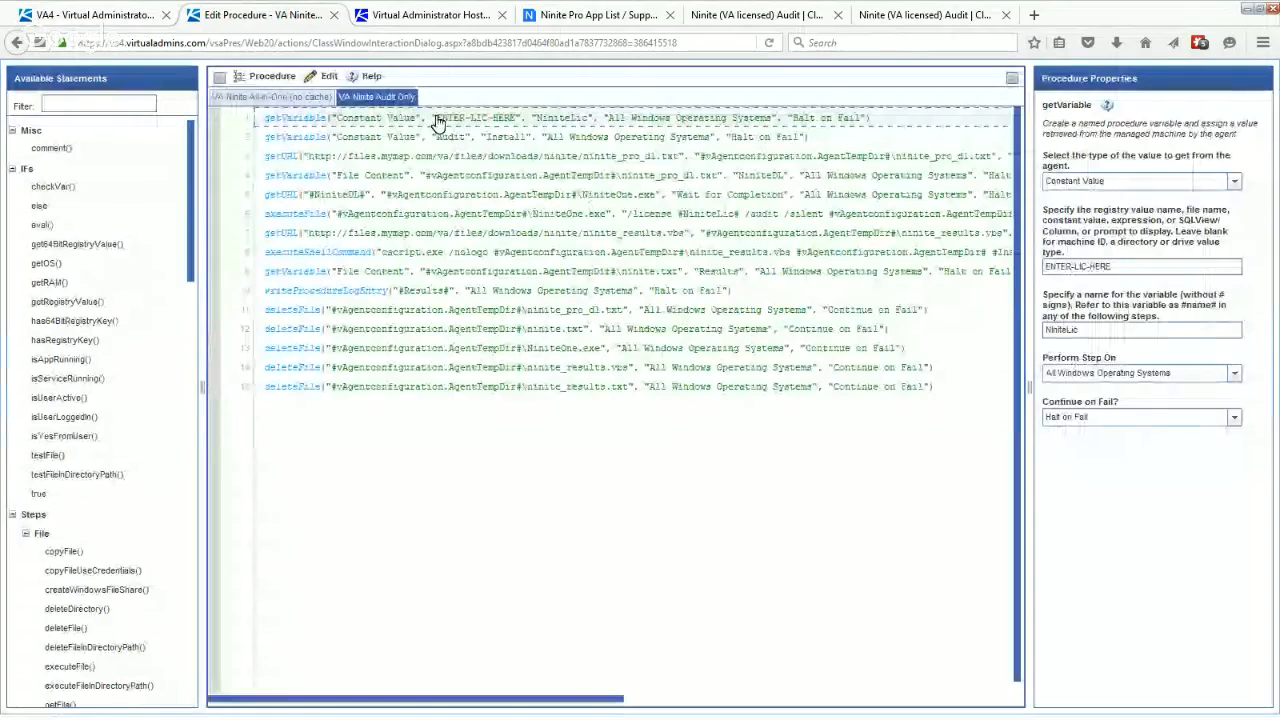
# - Replace ENTER-LIC-HERE in the NiniteLic variable with the Ninite license e-mail and save the VA Ninite Audit Only procedure
pyautogui.moveTo(1112, 267); pyautogui.dragTo(994, 253)
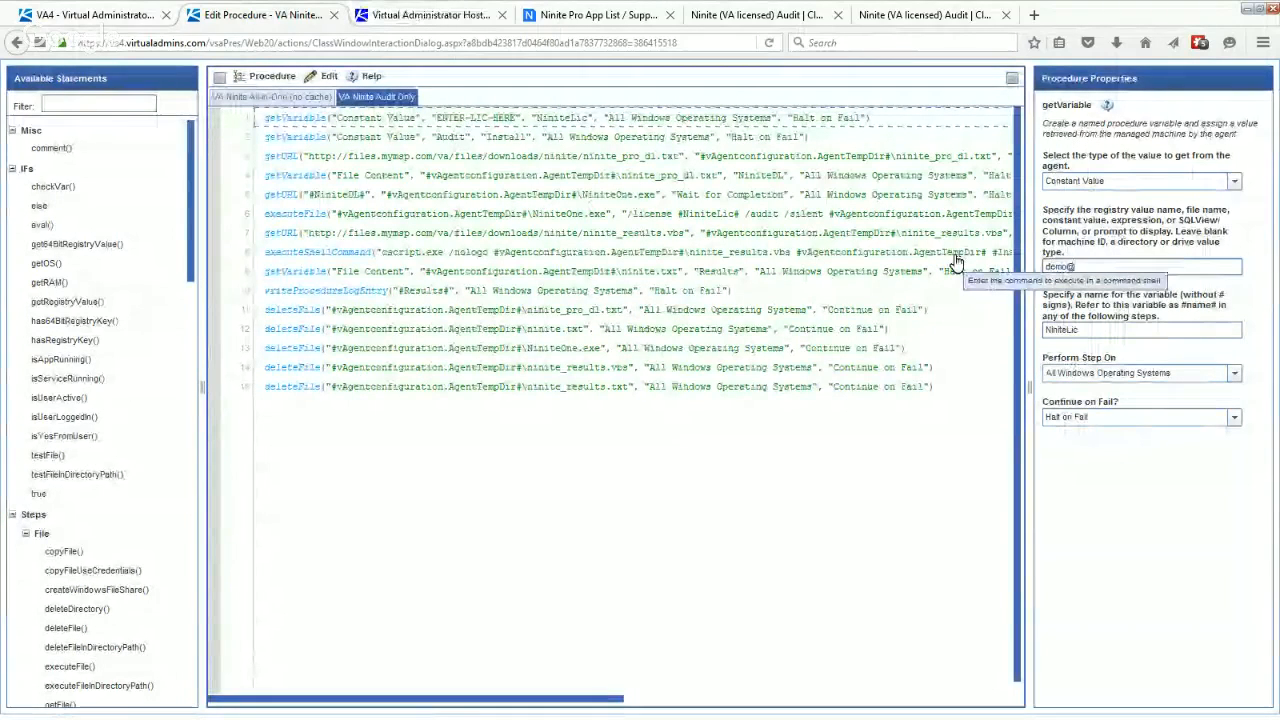
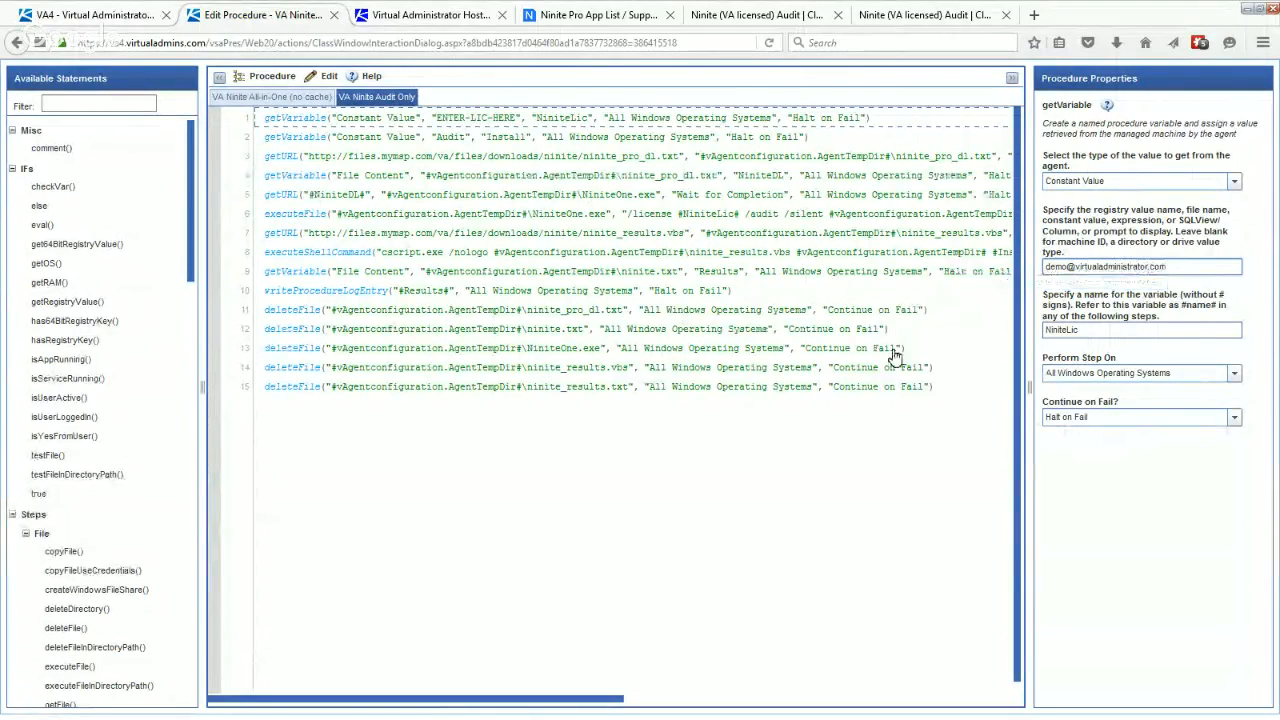
pyautogui.press('Return')
pyautogui.click(270, 77)
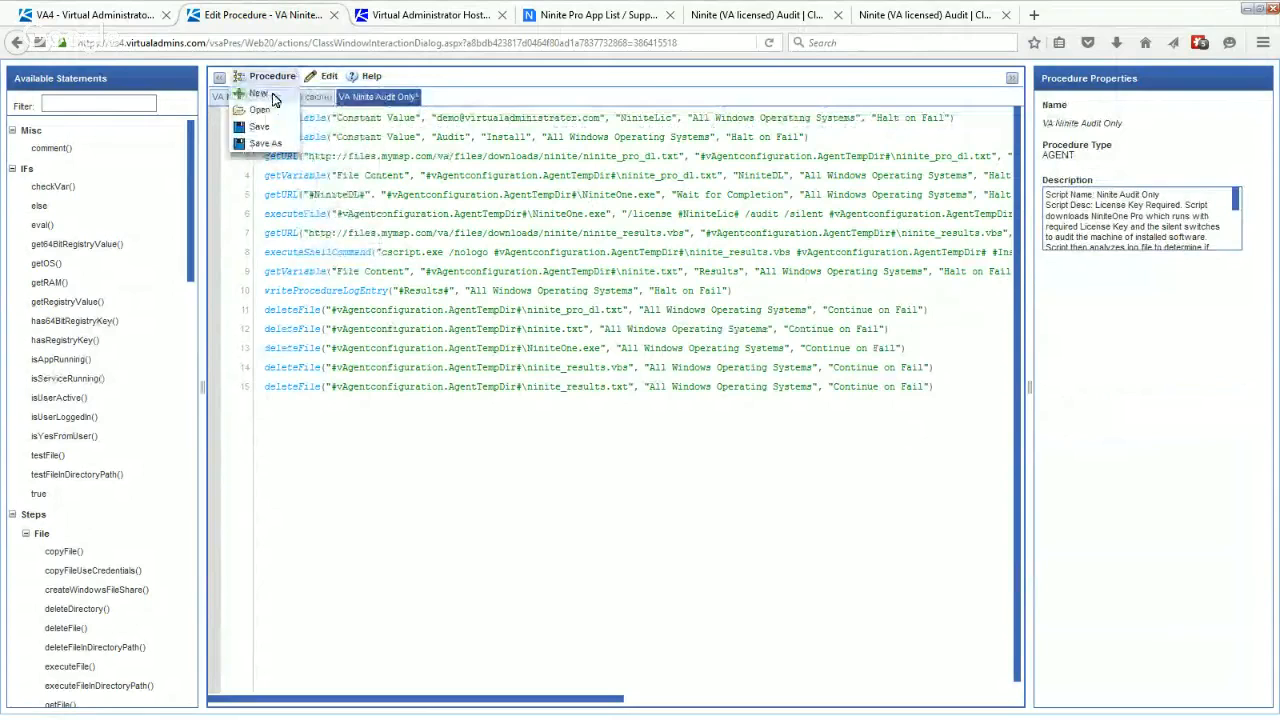
pyautogui.click(259, 126)
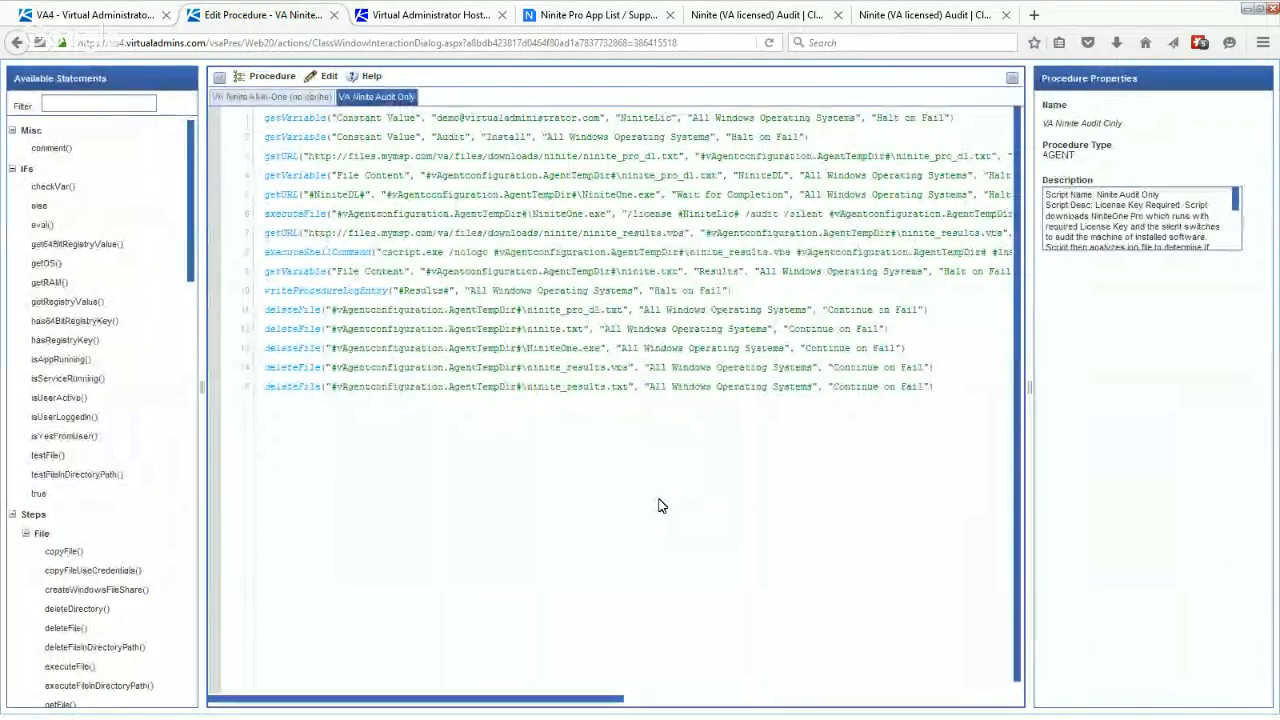
# - Return to the VA4 Kaseya server and check the pending approvals of the agent procedures
pyautogui.click(86, 14)
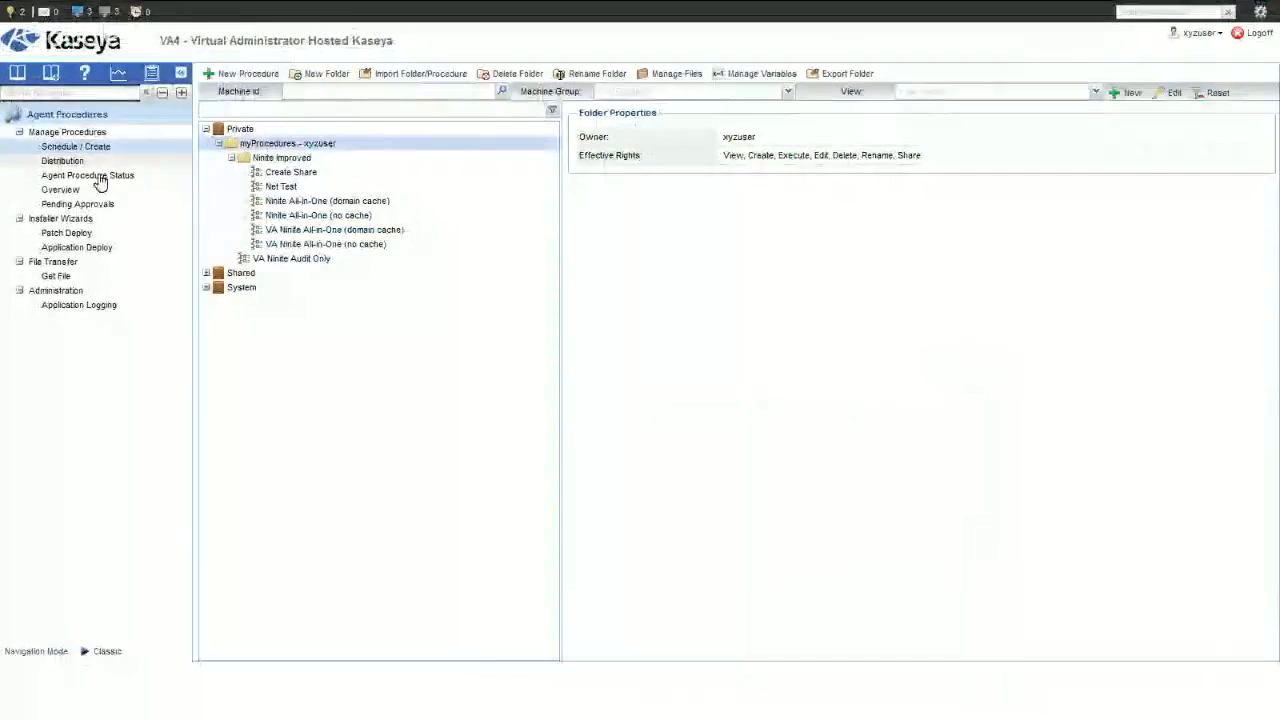
pyautogui.click(87, 205)
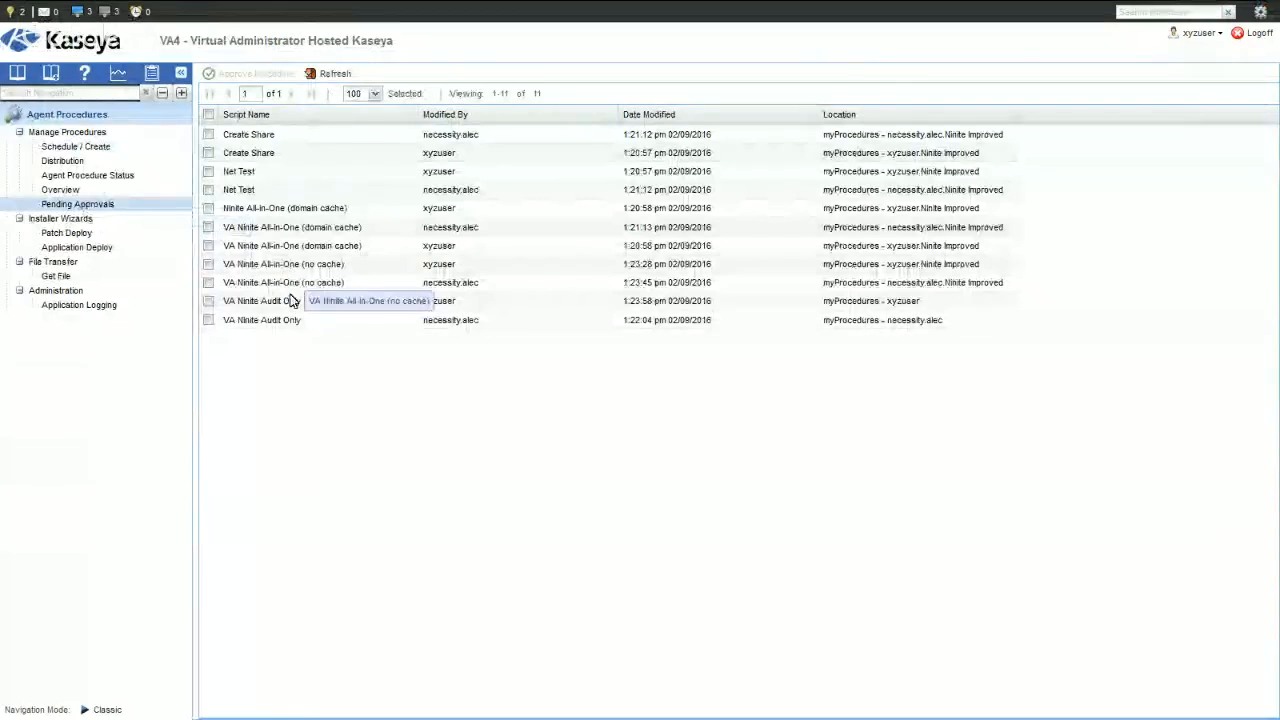
# - Open the VA Ninite Audit Only procedure's schedule from the private procedures and select the third listed machine
pyautogui.click(79, 150)
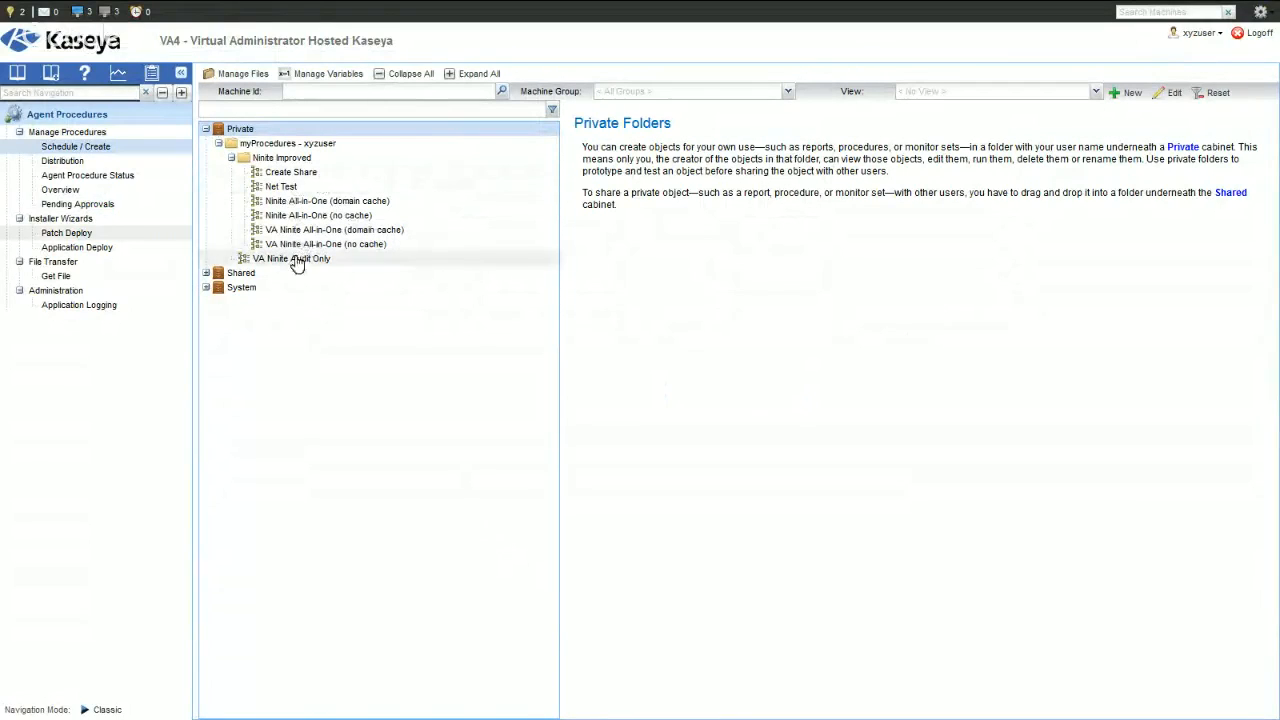
pyautogui.click(296, 260)
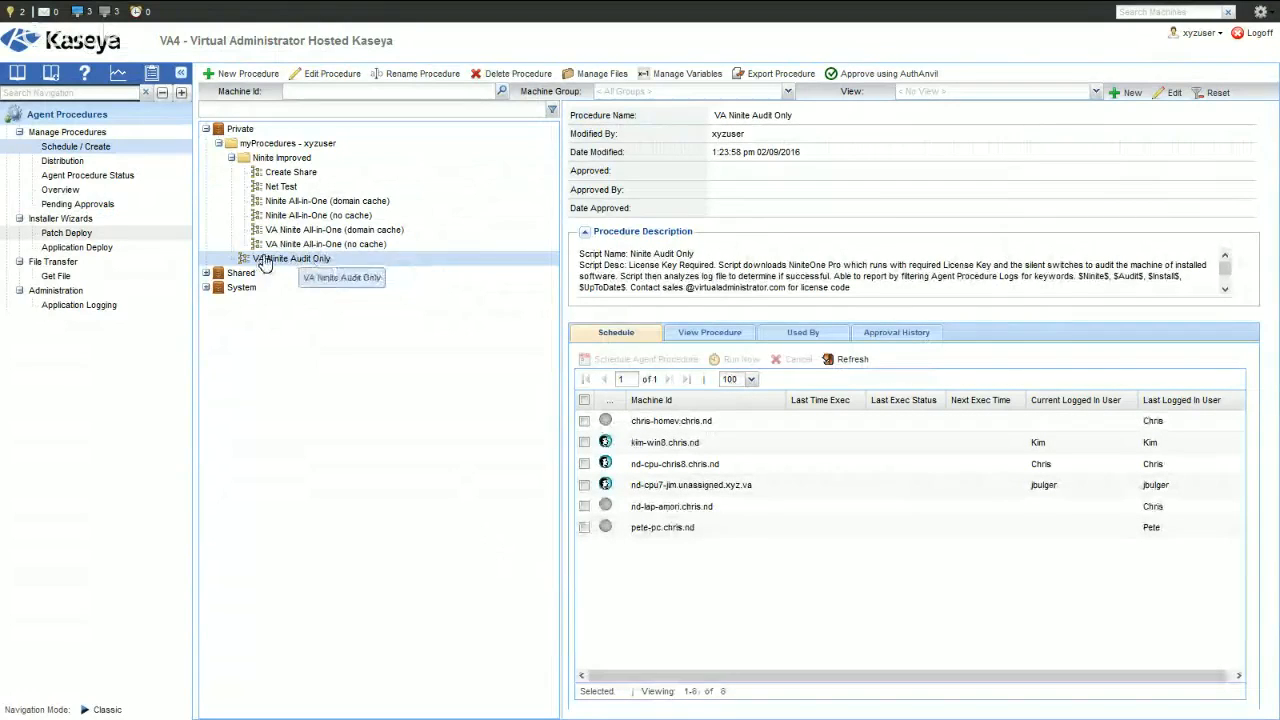
pyautogui.click(585, 464)
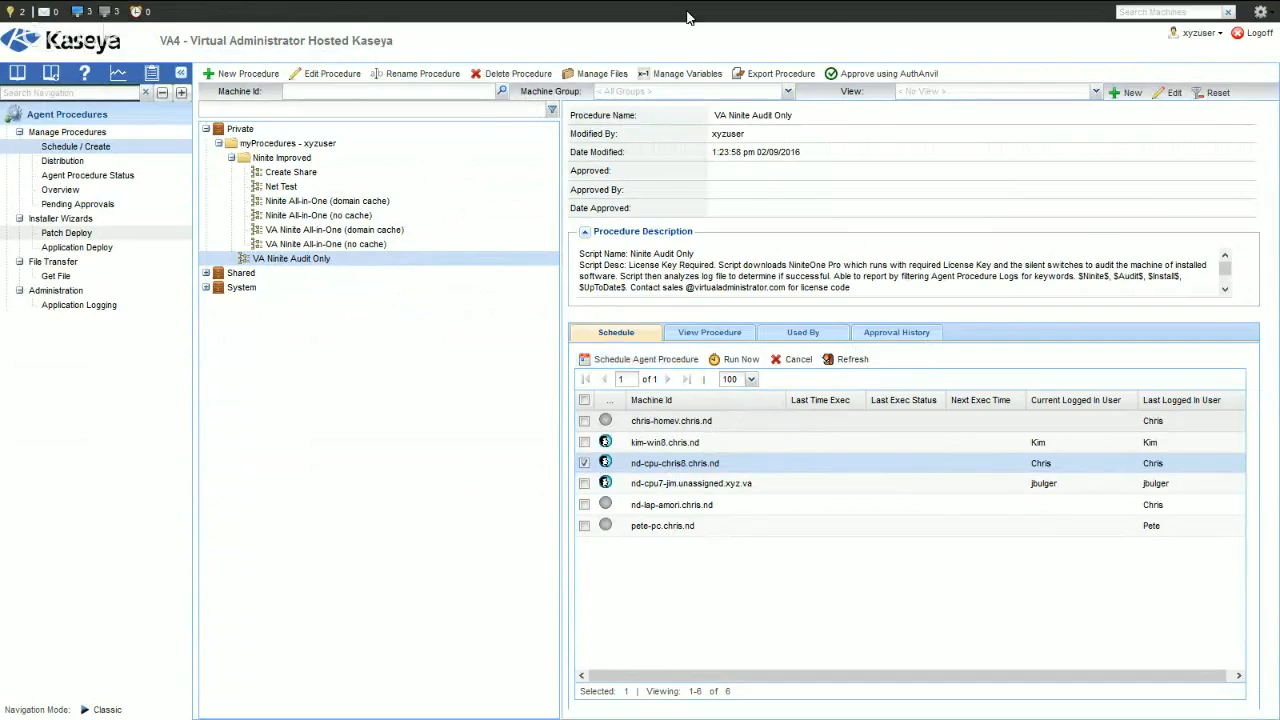
# - Switch to the other hosted Kaseya server, log on with the username and password, and open the agent logs
pyautogui.moveTo(390, 30)
pyautogui.click(422, 16)
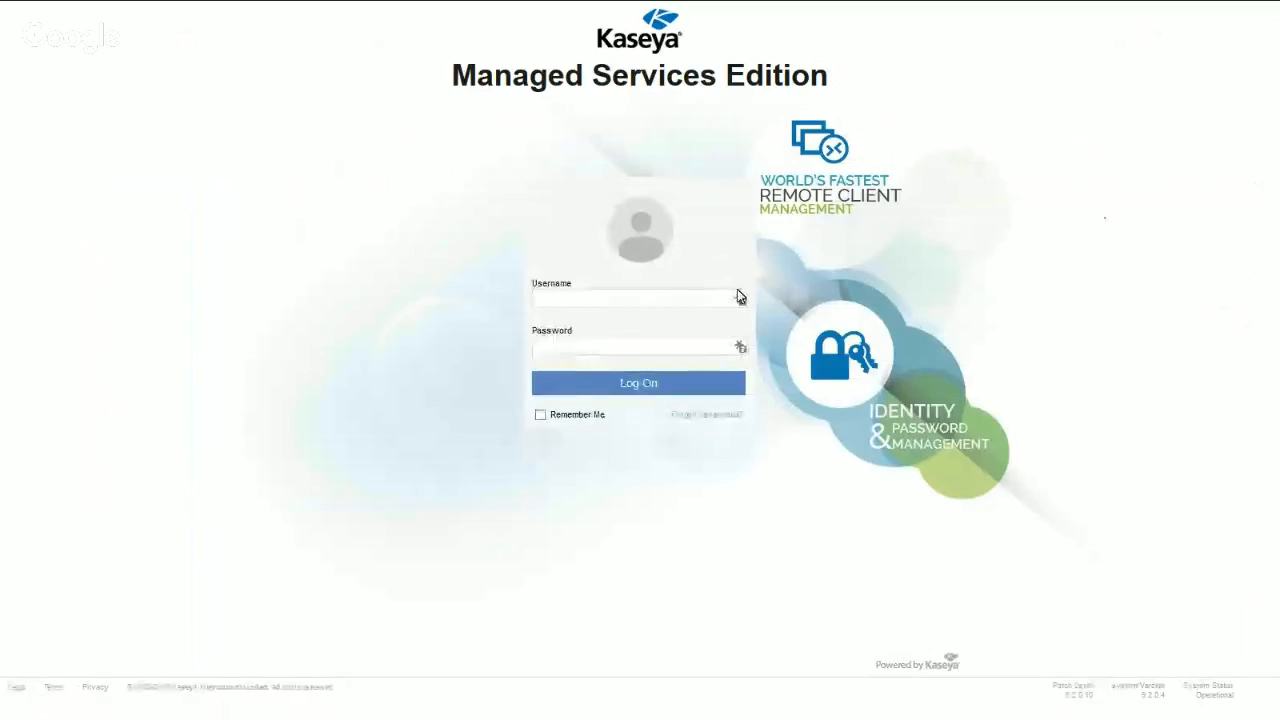
pyautogui.click(740, 300)
pyautogui.click(694, 345)
pyautogui.click(670, 385)
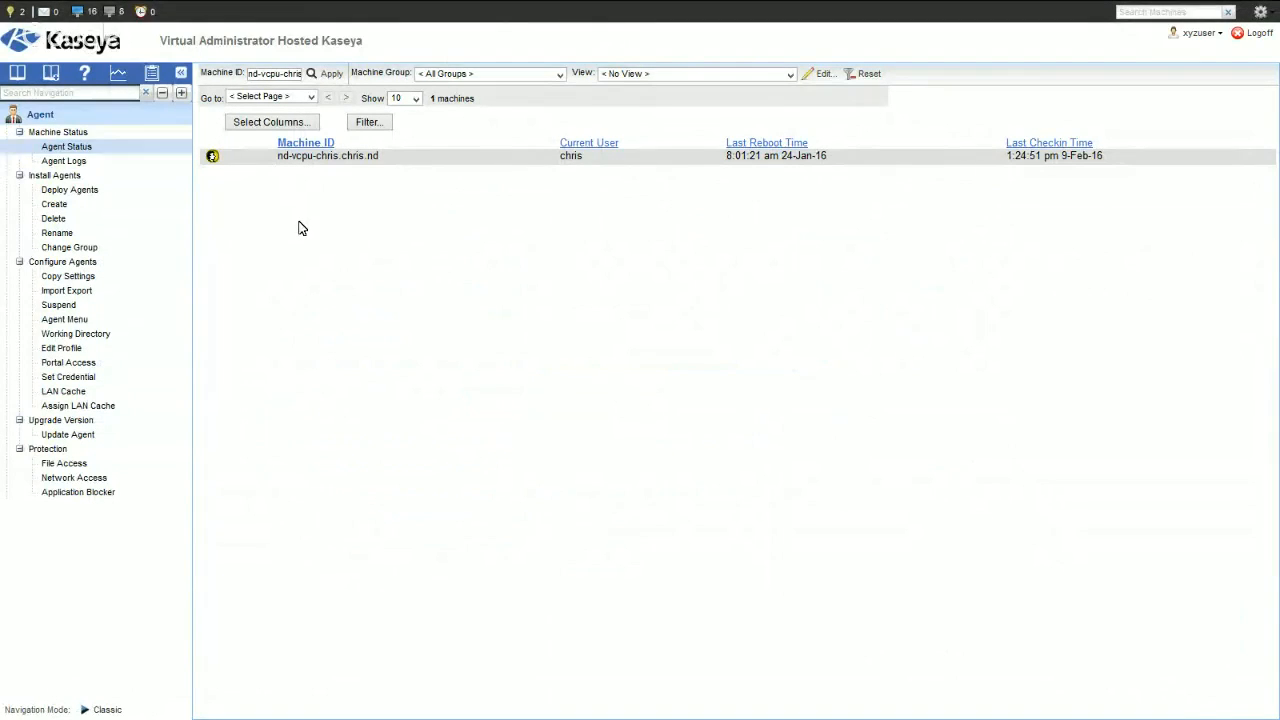
pyautogui.click(88, 163)
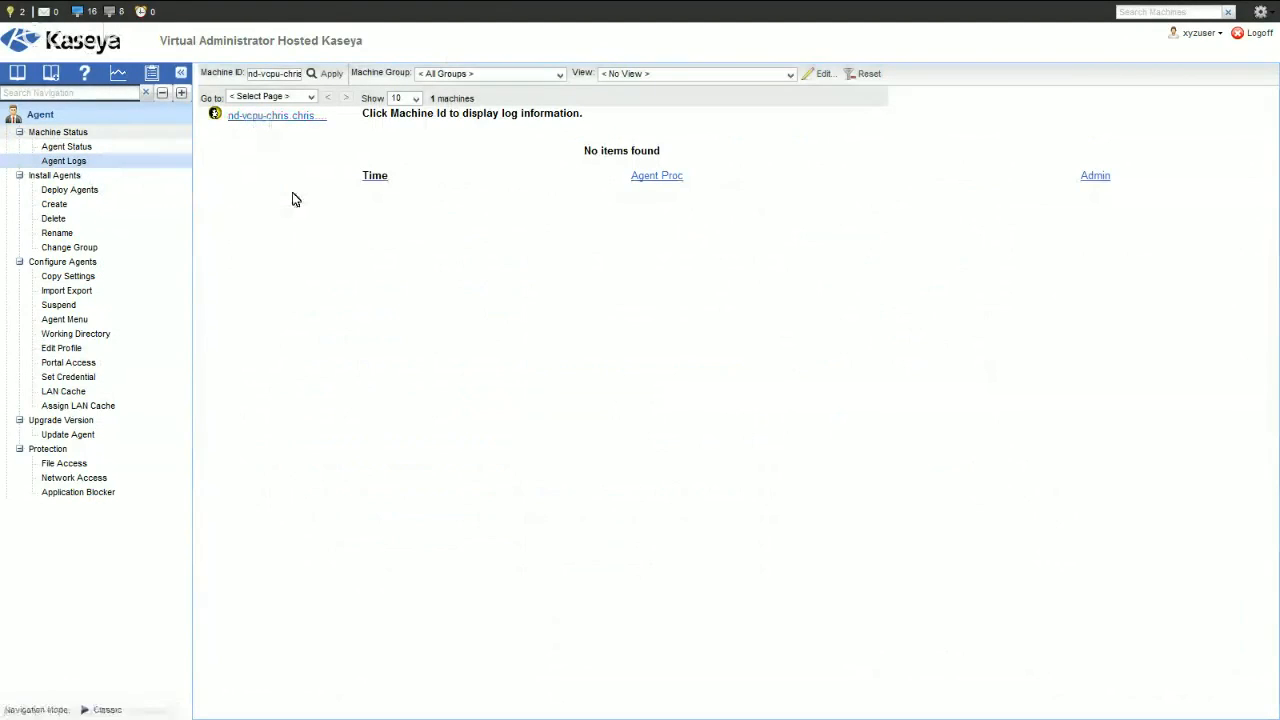
# - Run the Third Party Apps Audit report from the shared _VA Reports Audit folder in Info Center, keeping the preset machine filter
pyautogui.click(68, 116)
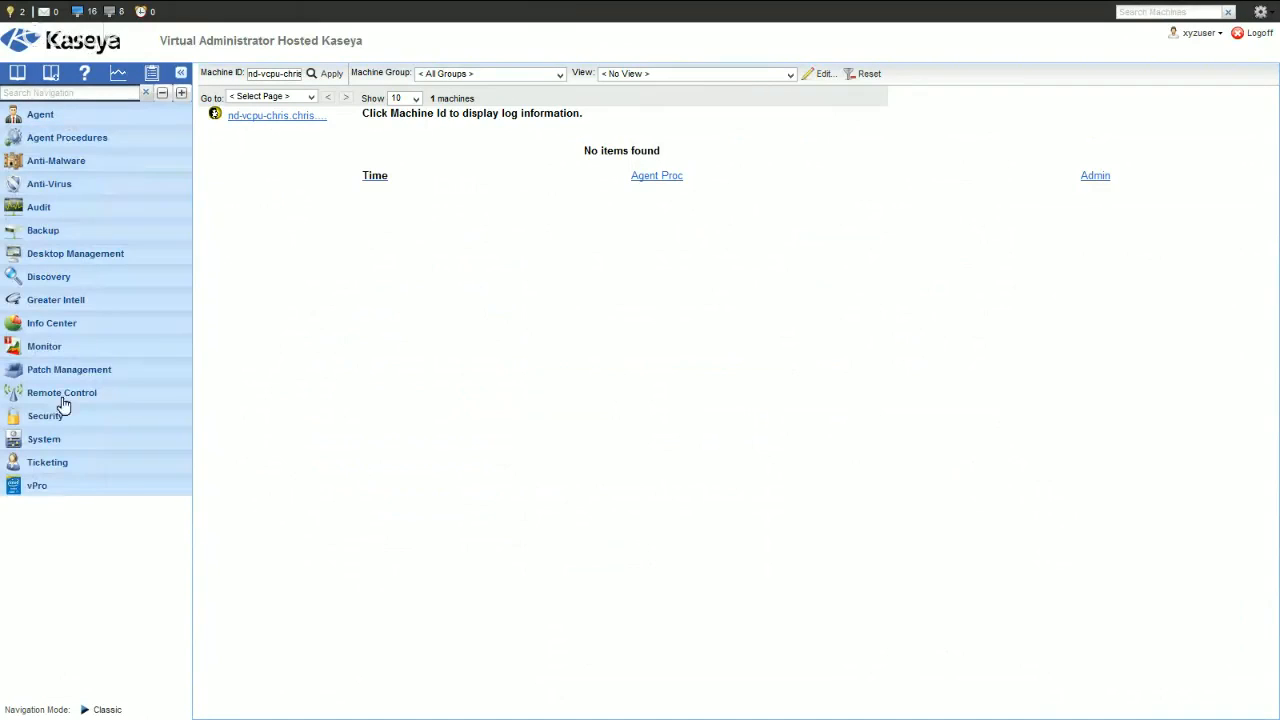
pyautogui.click(64, 326)
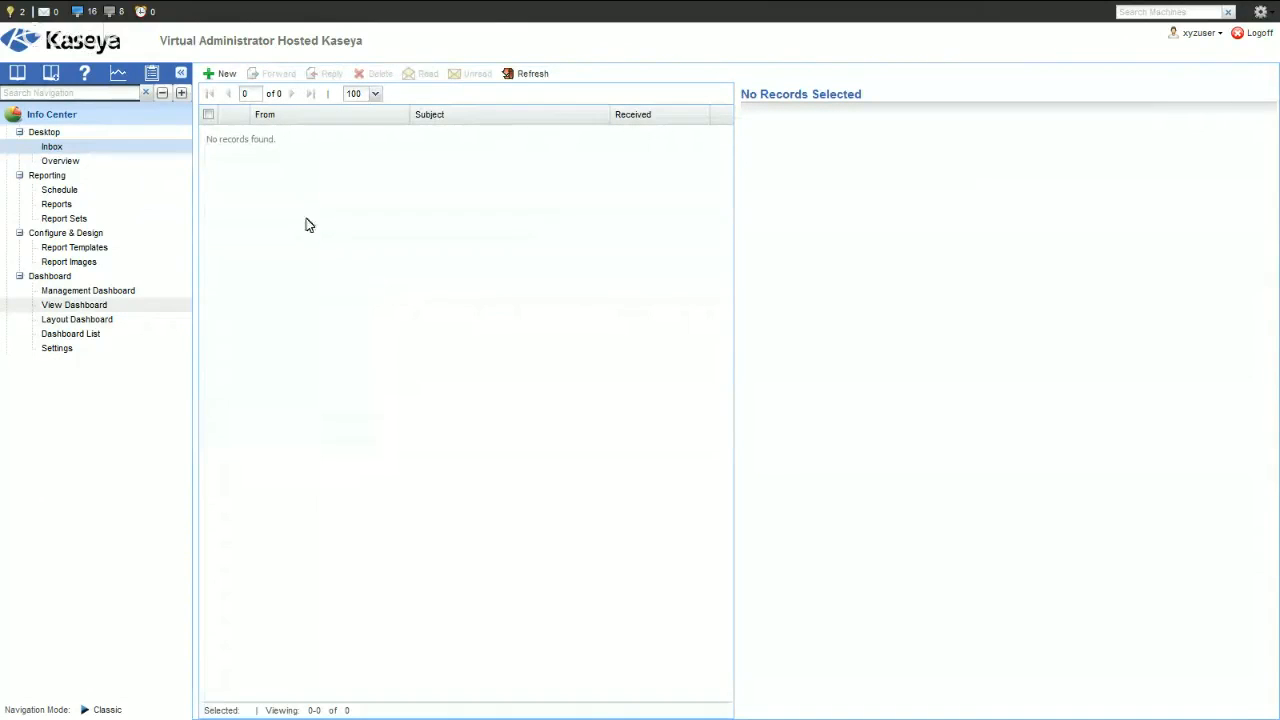
pyautogui.click(79, 205)
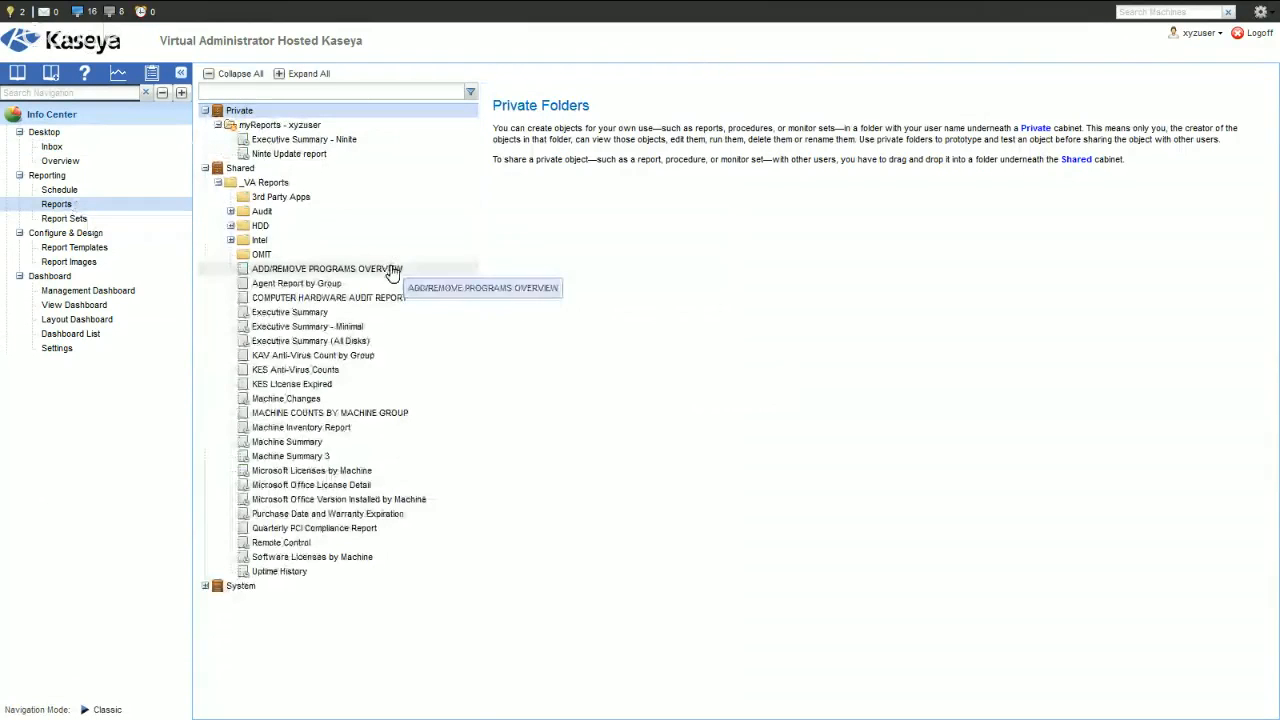
pyautogui.click(231, 212)
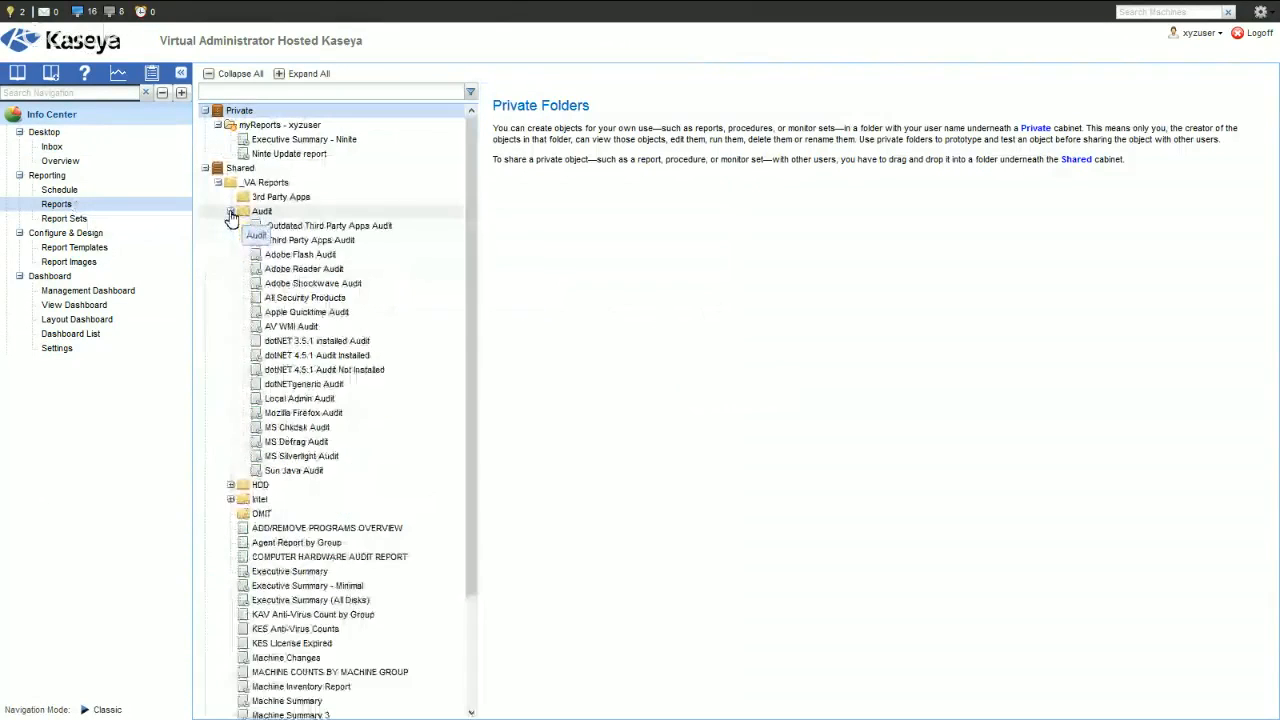
pyautogui.click(300, 247)
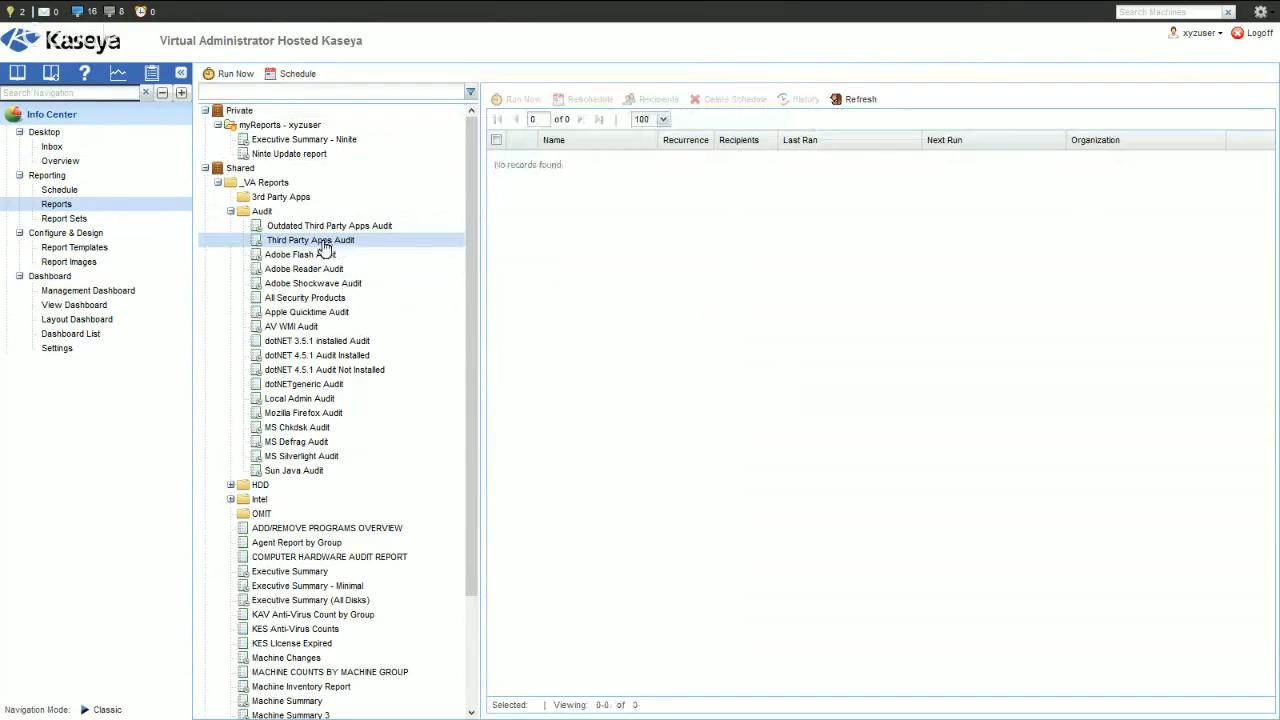
pyautogui.moveTo(380, 249); pyautogui.dragTo(337, 240)
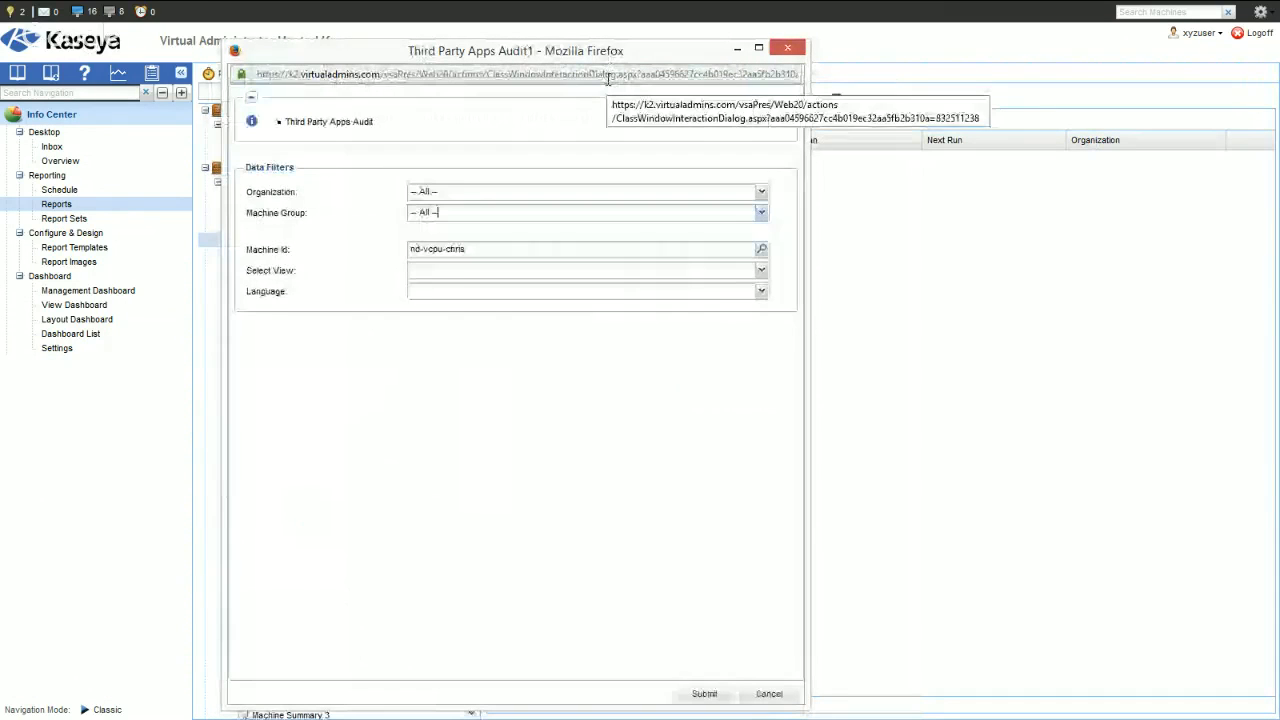
pyautogui.click(704, 693)
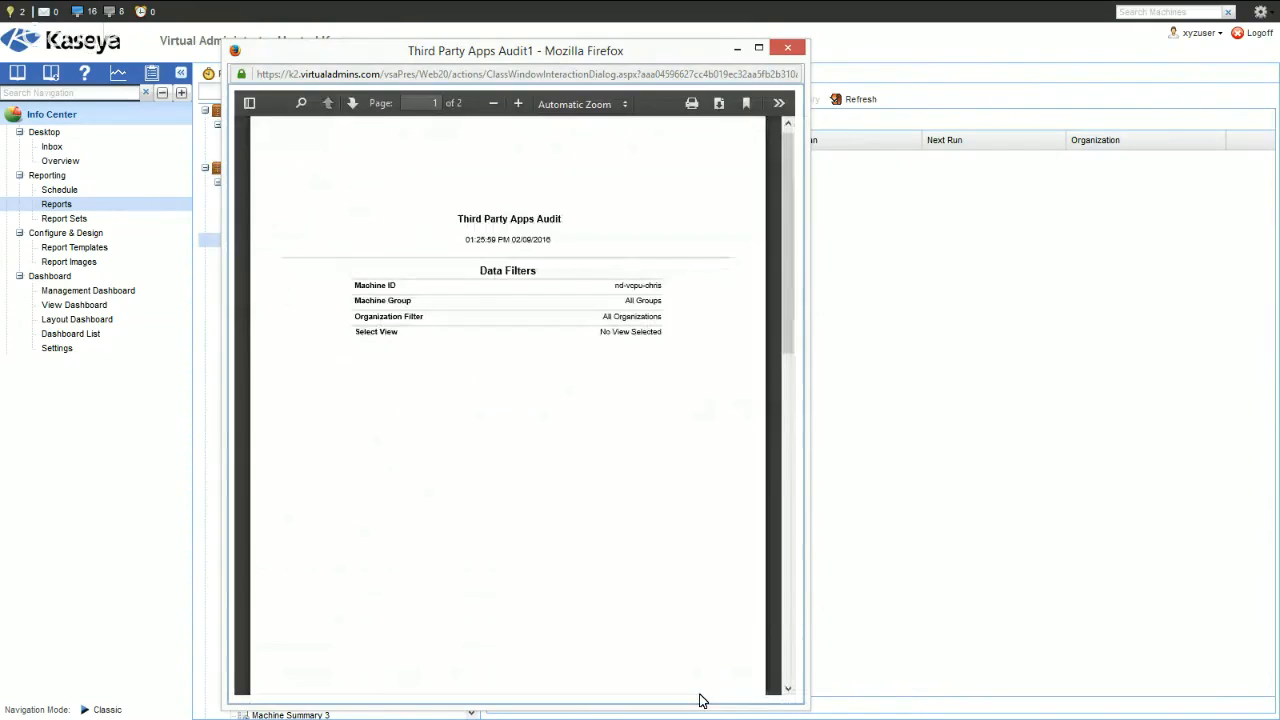
# - Examine the enlarged Third Party Apps Audit report's installed applications, including the .NET, Office and Java 7 entries
pyautogui.scroll(-5, 726, 586)
pyautogui.scroll(-5, 726, 586)
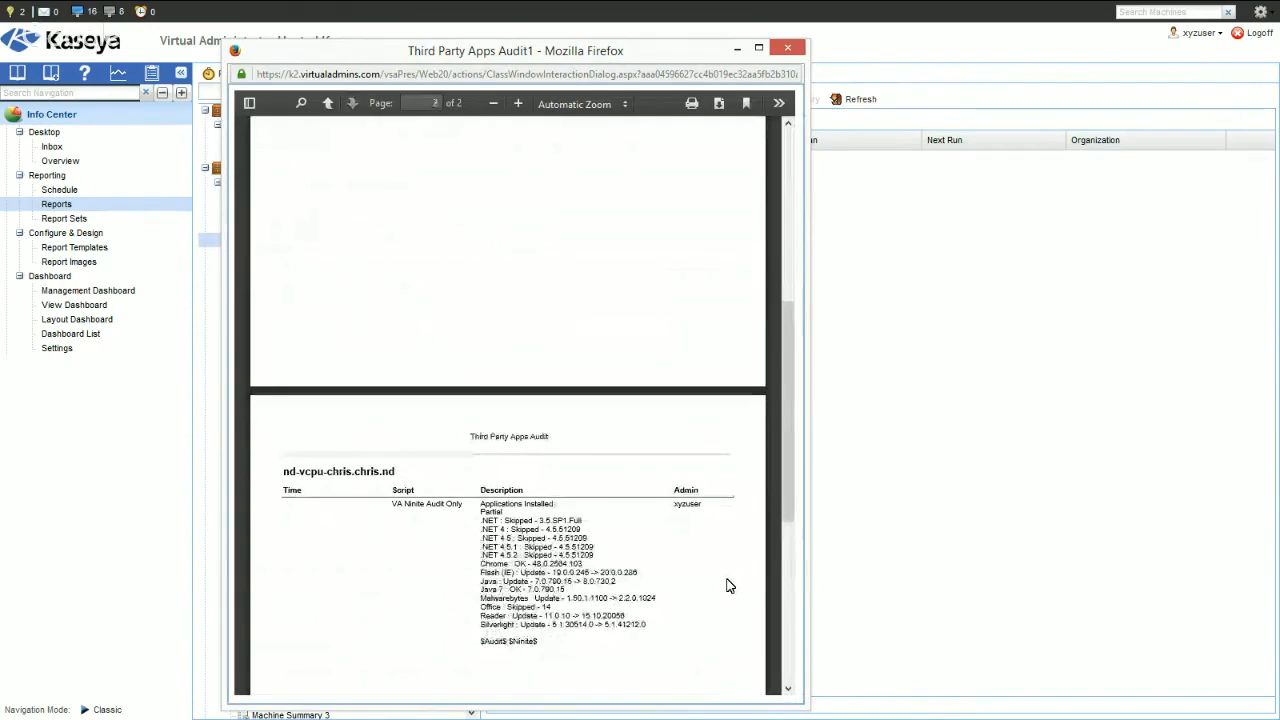
pyautogui.click(757, 49)
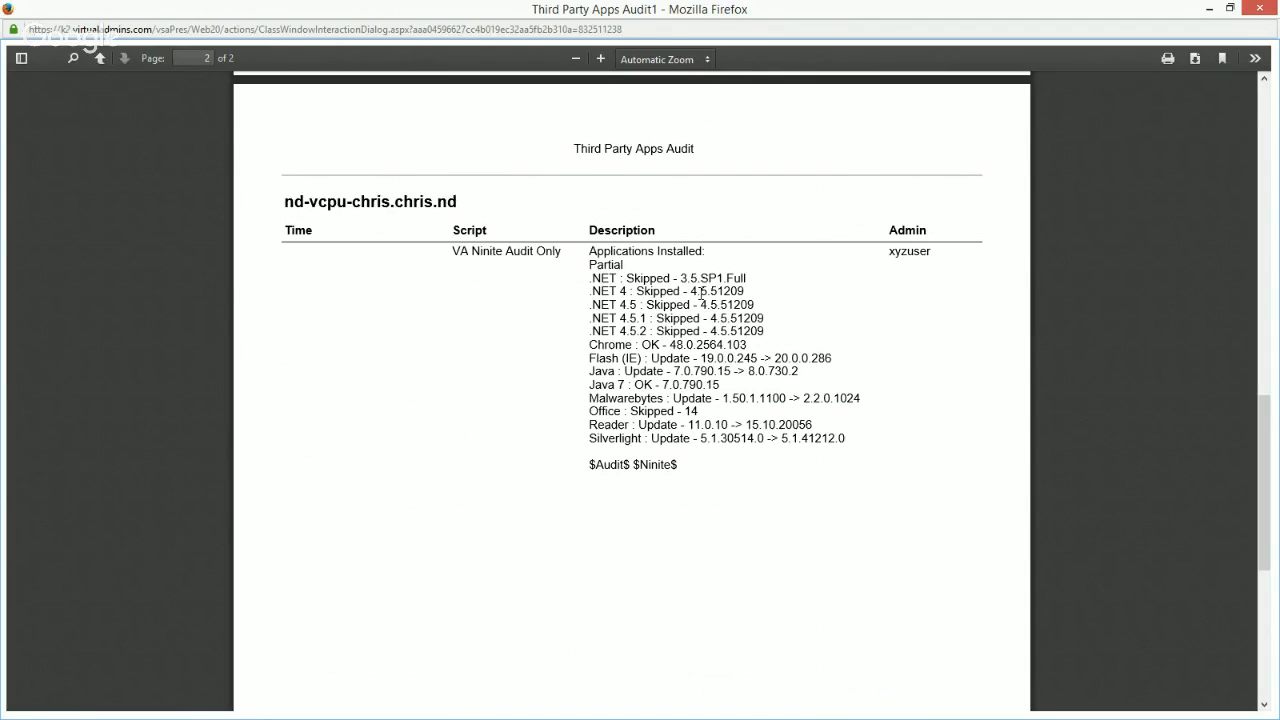
pyautogui.moveTo(699, 290); pyautogui.dragTo(748, 296)
pyautogui.click(763, 311)
pyautogui.doubleClick(651, 414)
pyautogui.moveTo(591, 386); pyautogui.dragTo(728, 395)
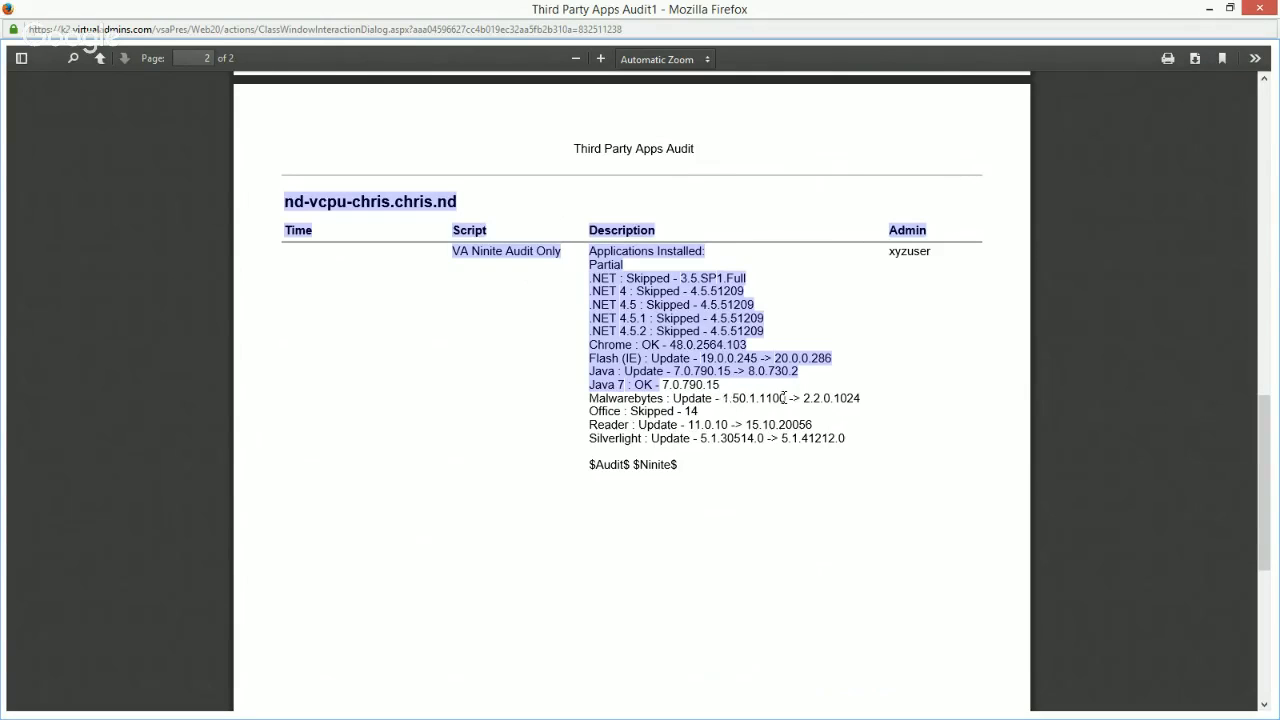
pyautogui.click(1212, 191)
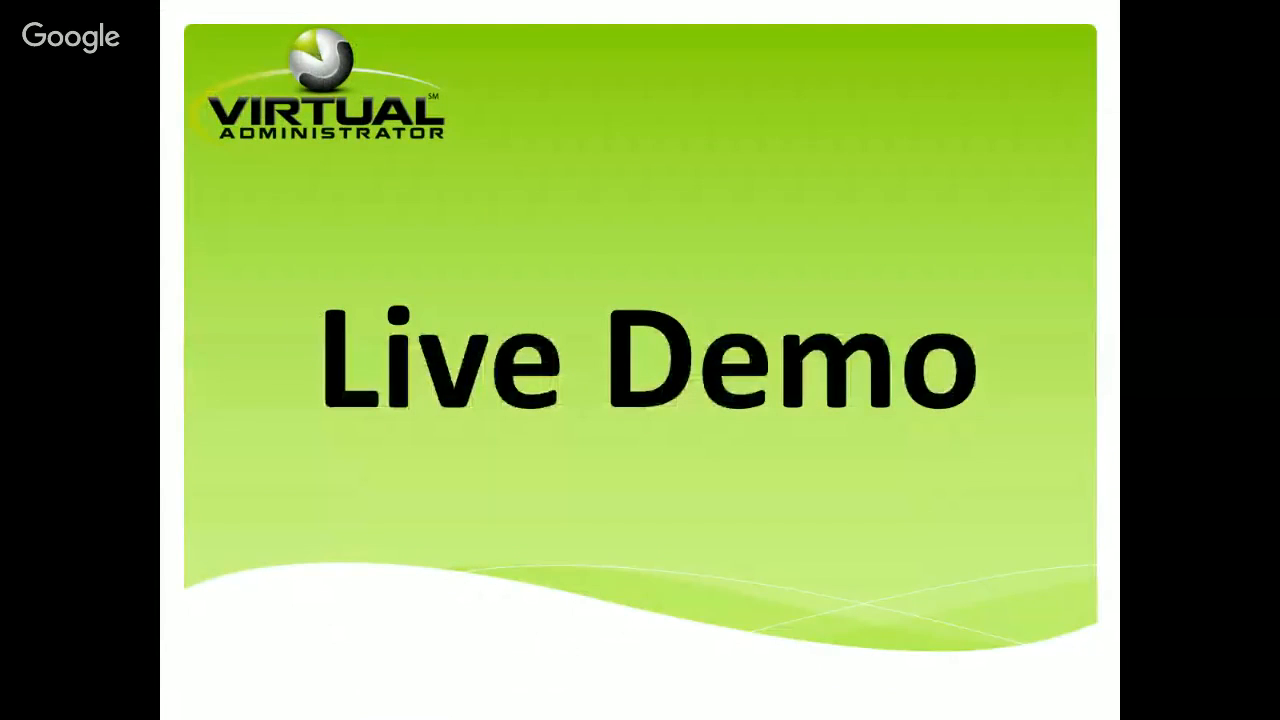
pyautogui.press('Right')
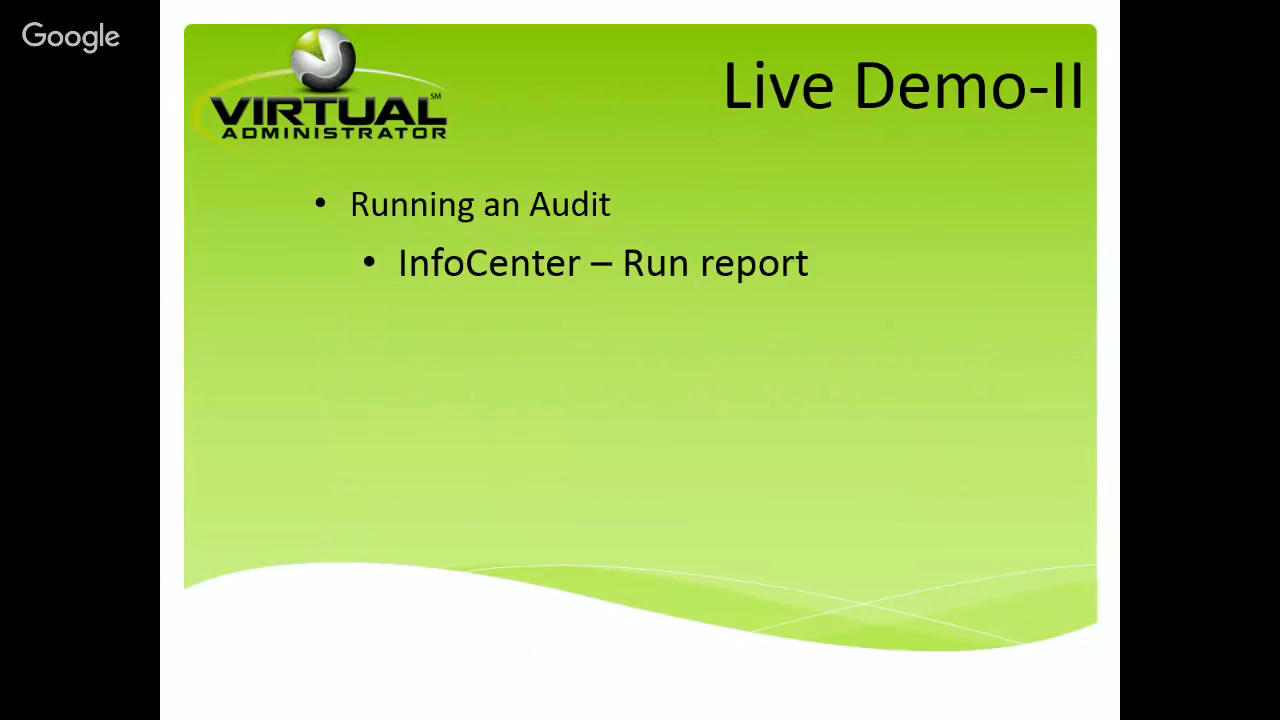
pyautogui.press('Left')
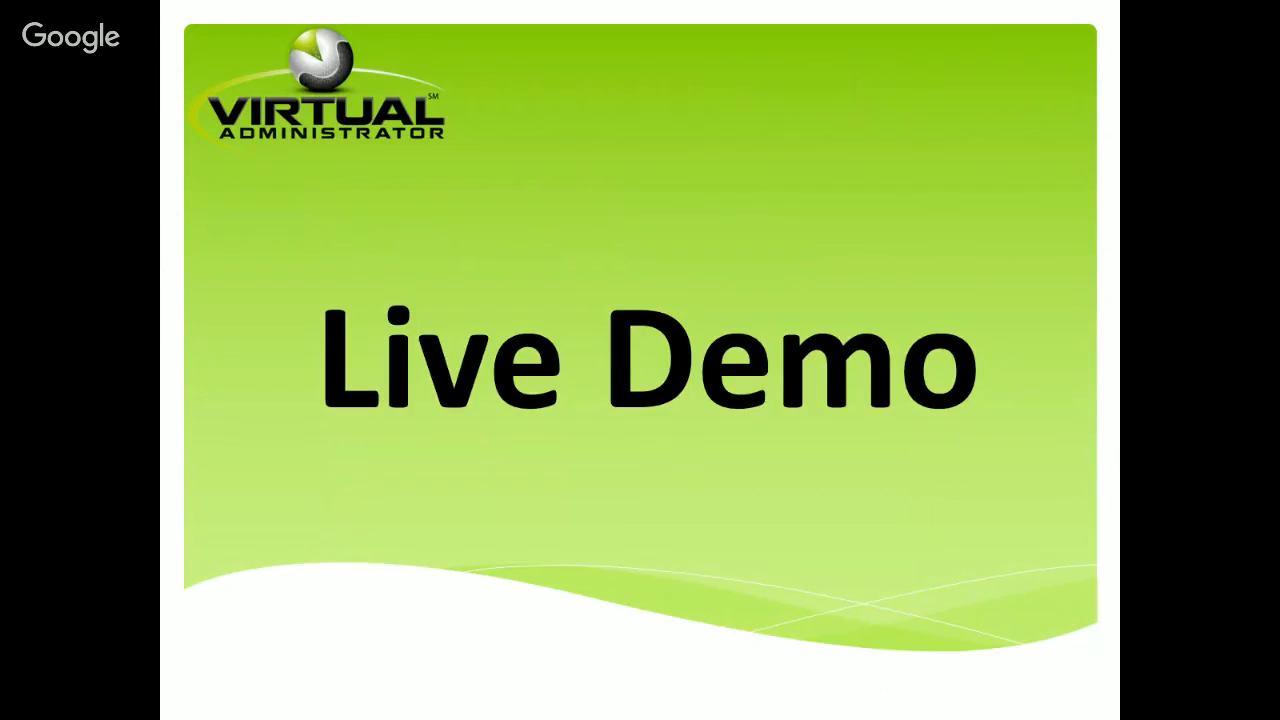
pyautogui.press('Right')
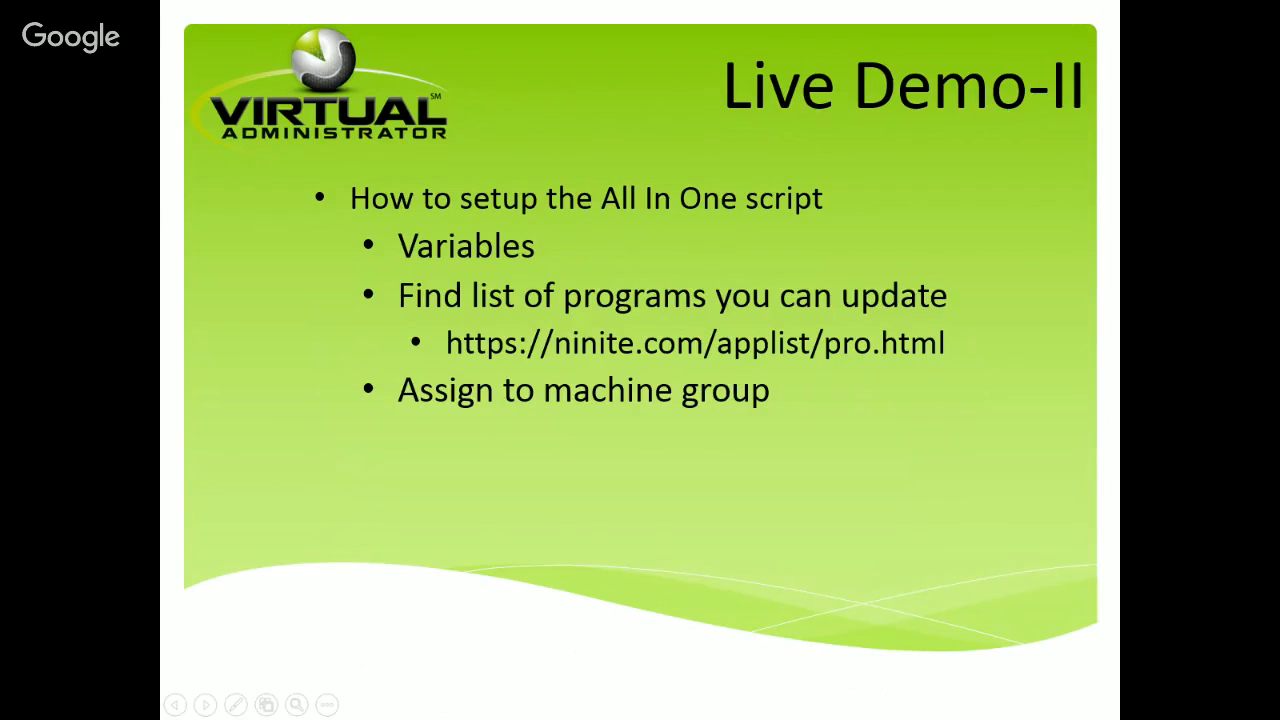
pyautogui.press('Right')
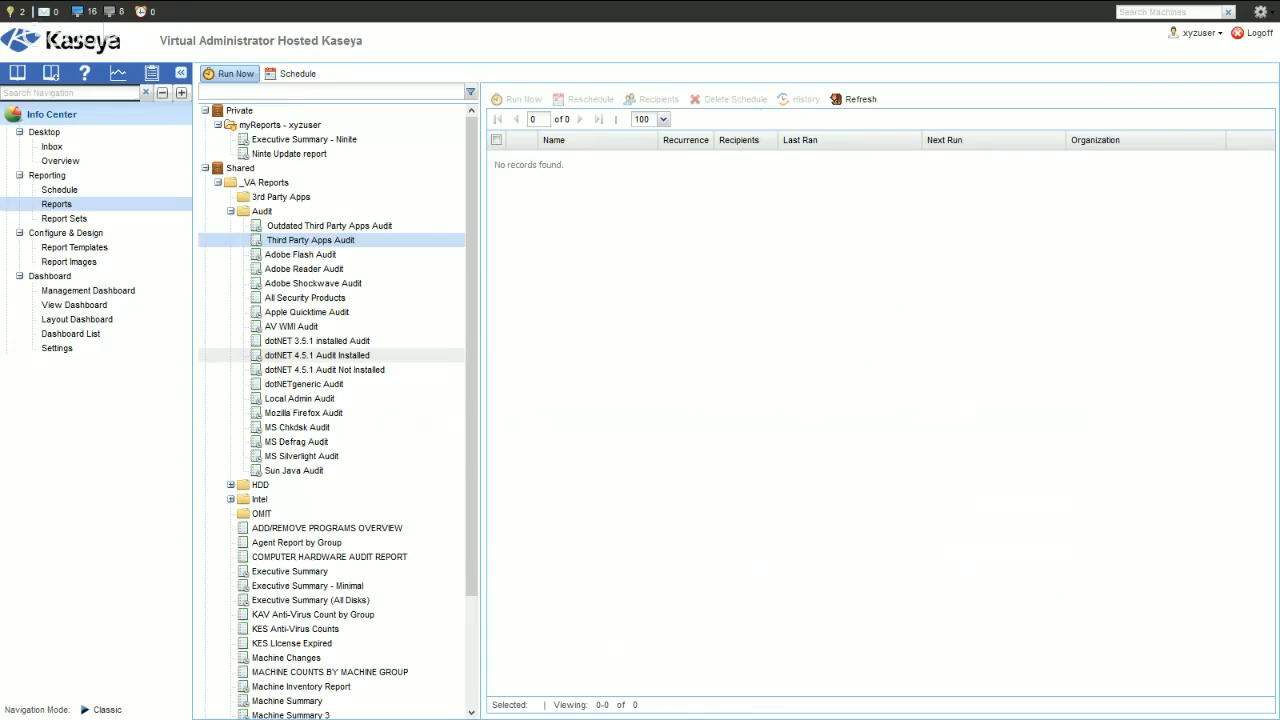
# - Return to the VA4 Kaseya server, select the VA Ninite All-in-One (no cache) procedure and open the Variable Manager
pyautogui.moveTo(232, 3)
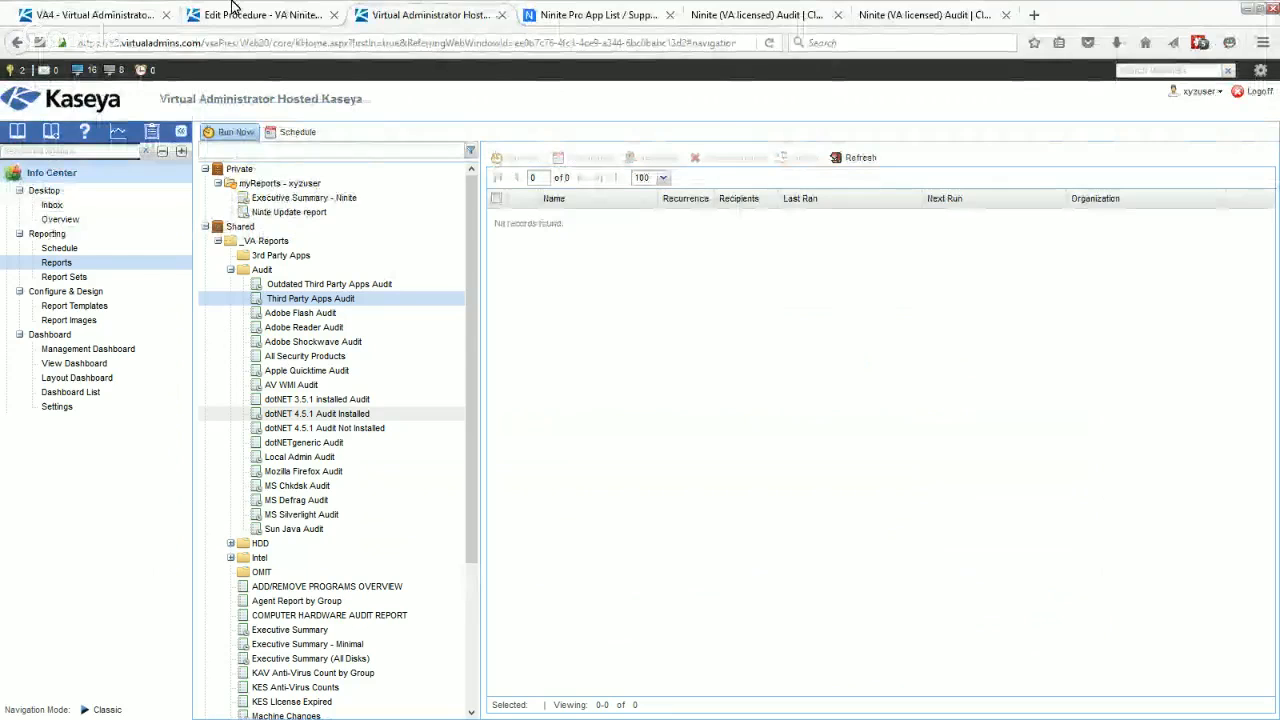
pyautogui.click(92, 17)
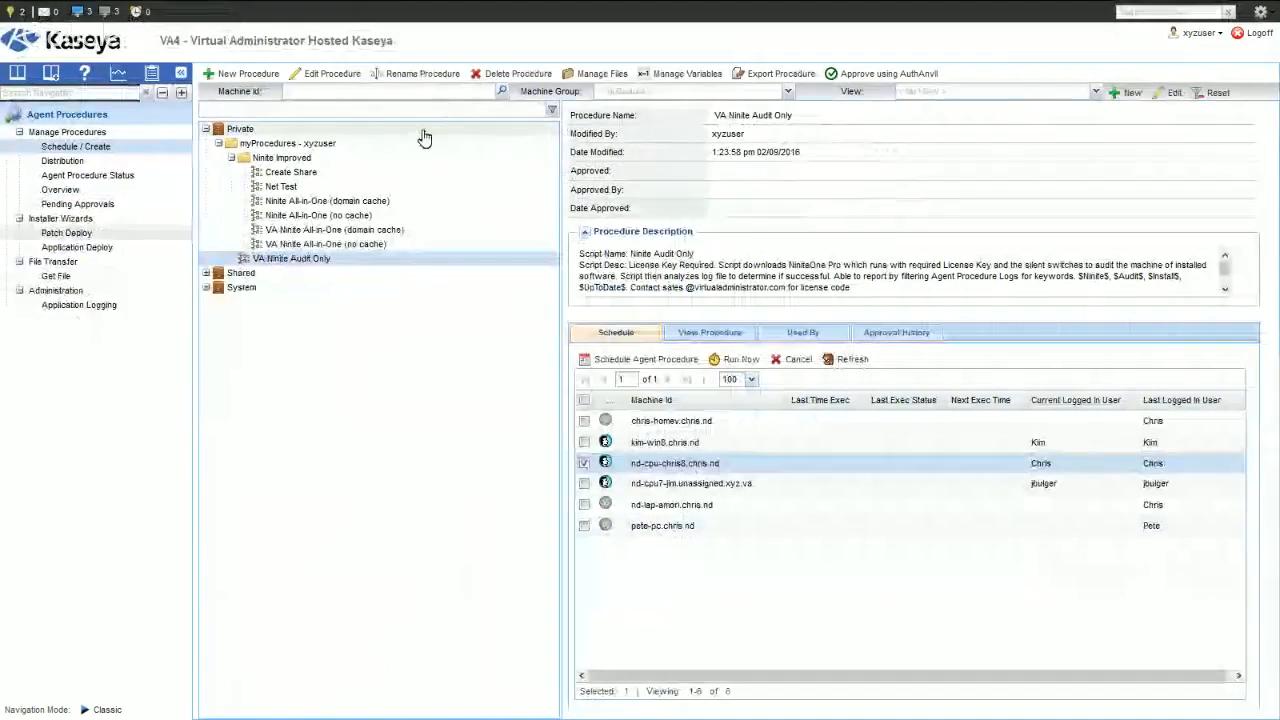
pyautogui.click(336, 245)
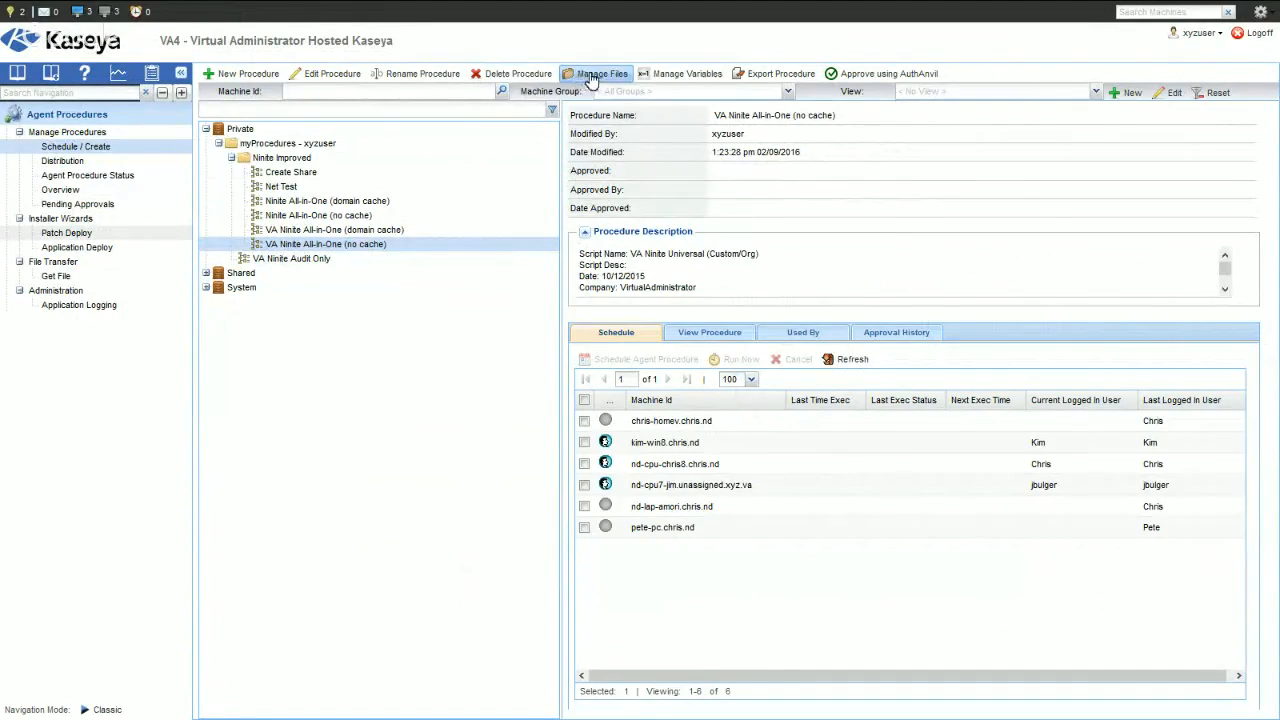
pyautogui.click(690, 77)
pyautogui.moveTo(687, 14); pyautogui.dragTo(692, 122)
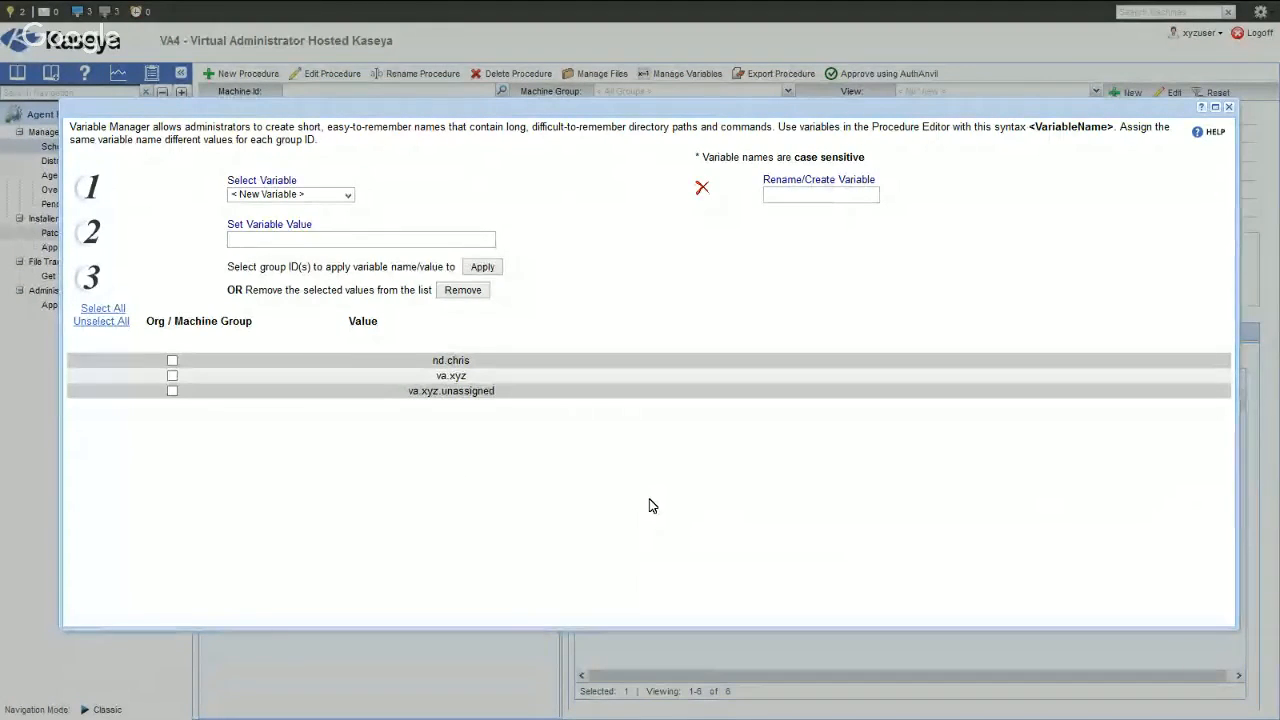
# - Name the new variable NiniteApps and start entering its value
pyautogui.click(778, 194)
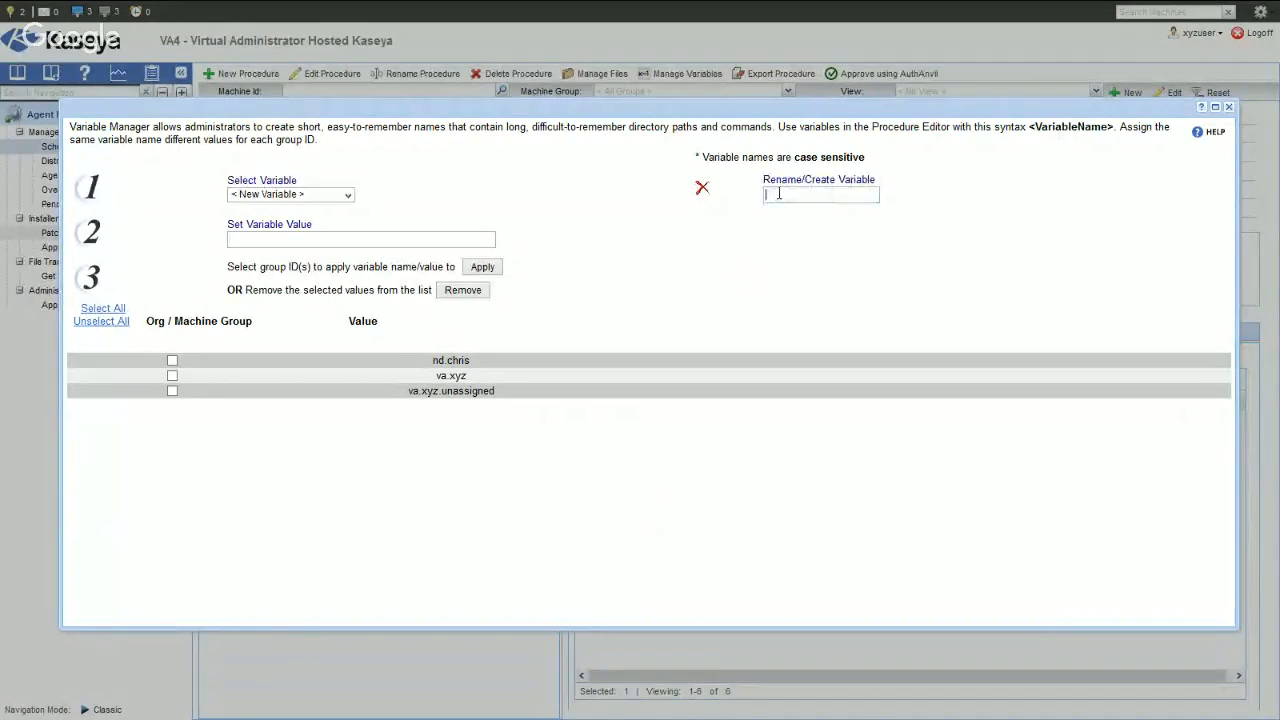
pyautogui.write('N')
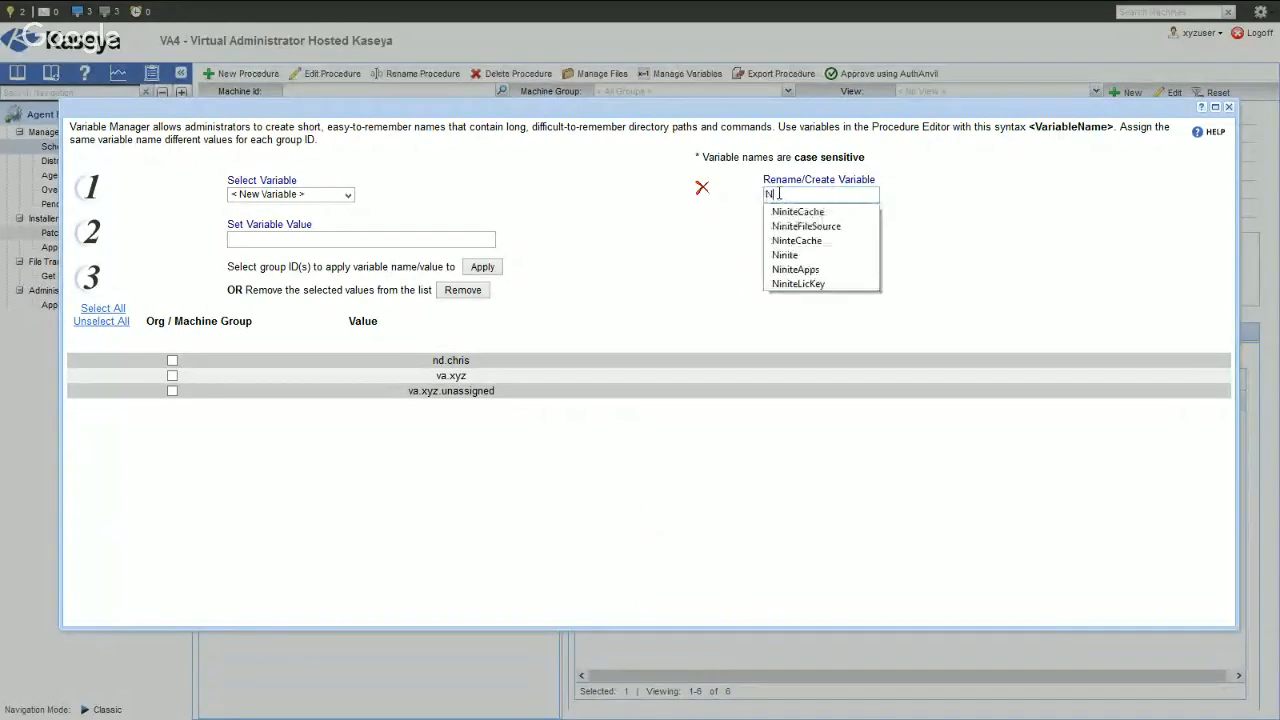
pyautogui.click(805, 272)
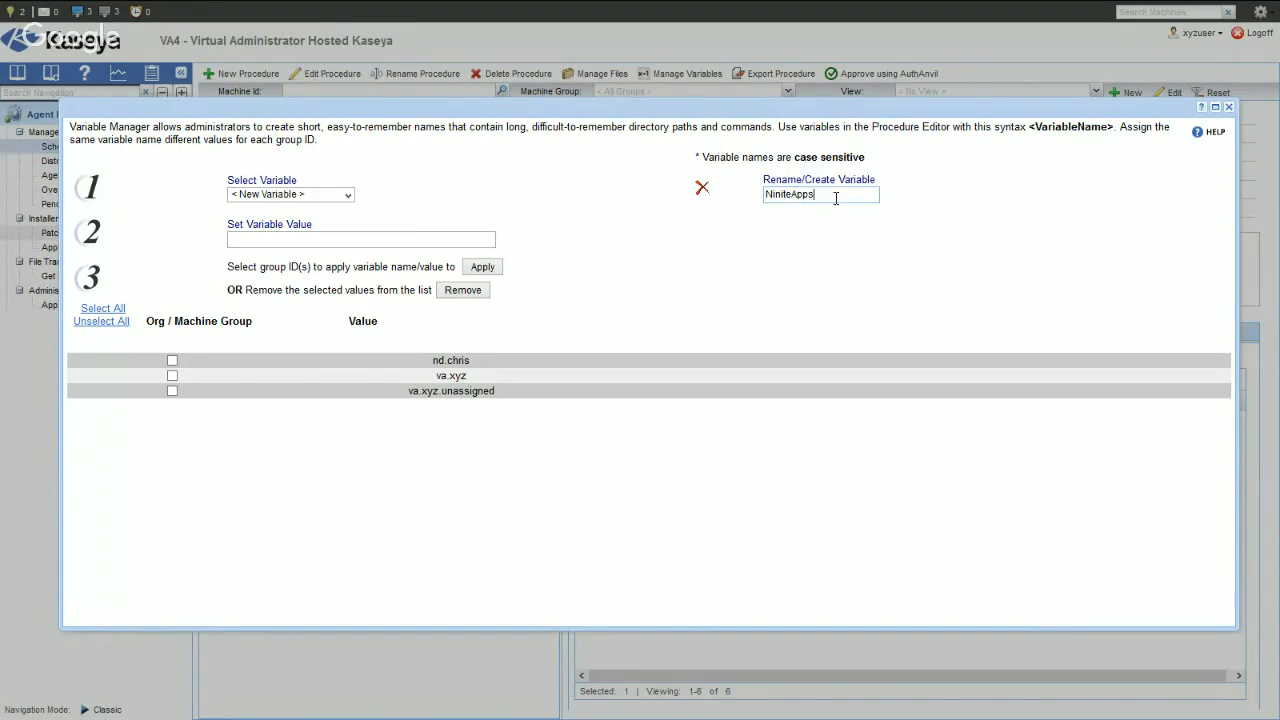
pyautogui.click(237, 239)
# - Switch to the Ninite site and open the full list of supported apps from the Ninite Pro page
pyautogui.moveTo(590, 20)
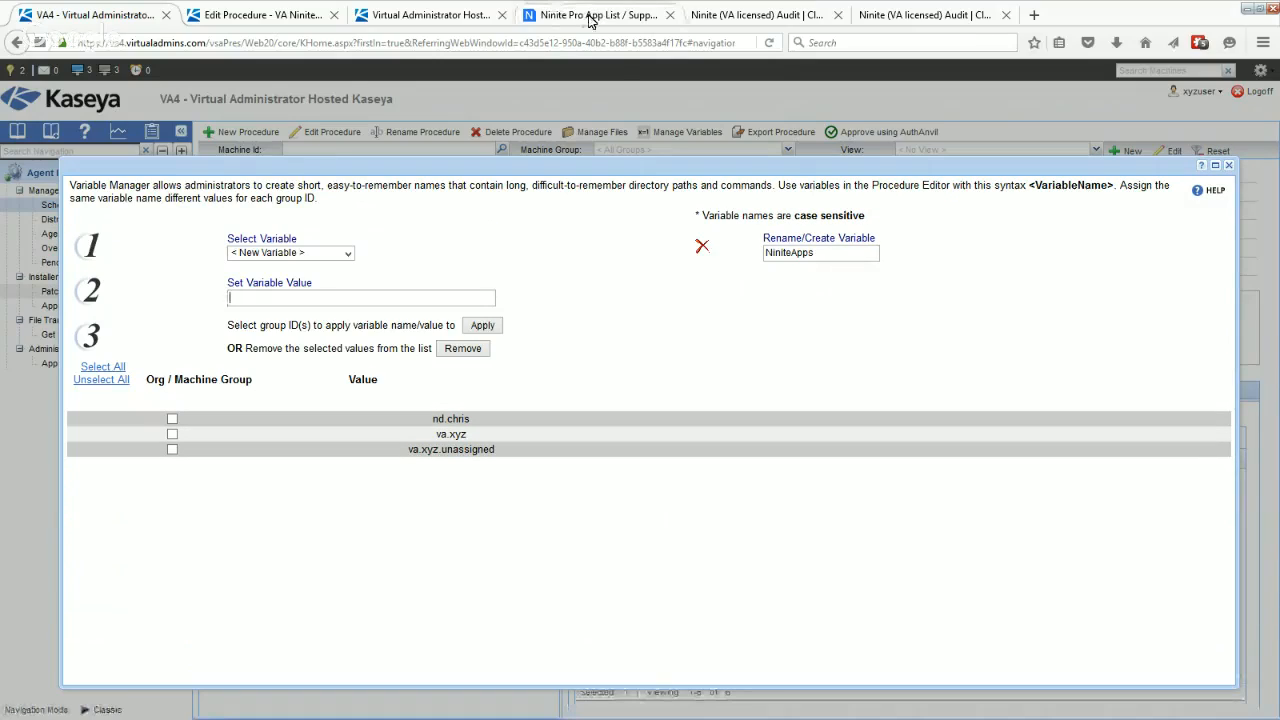
pyautogui.click(590, 16)
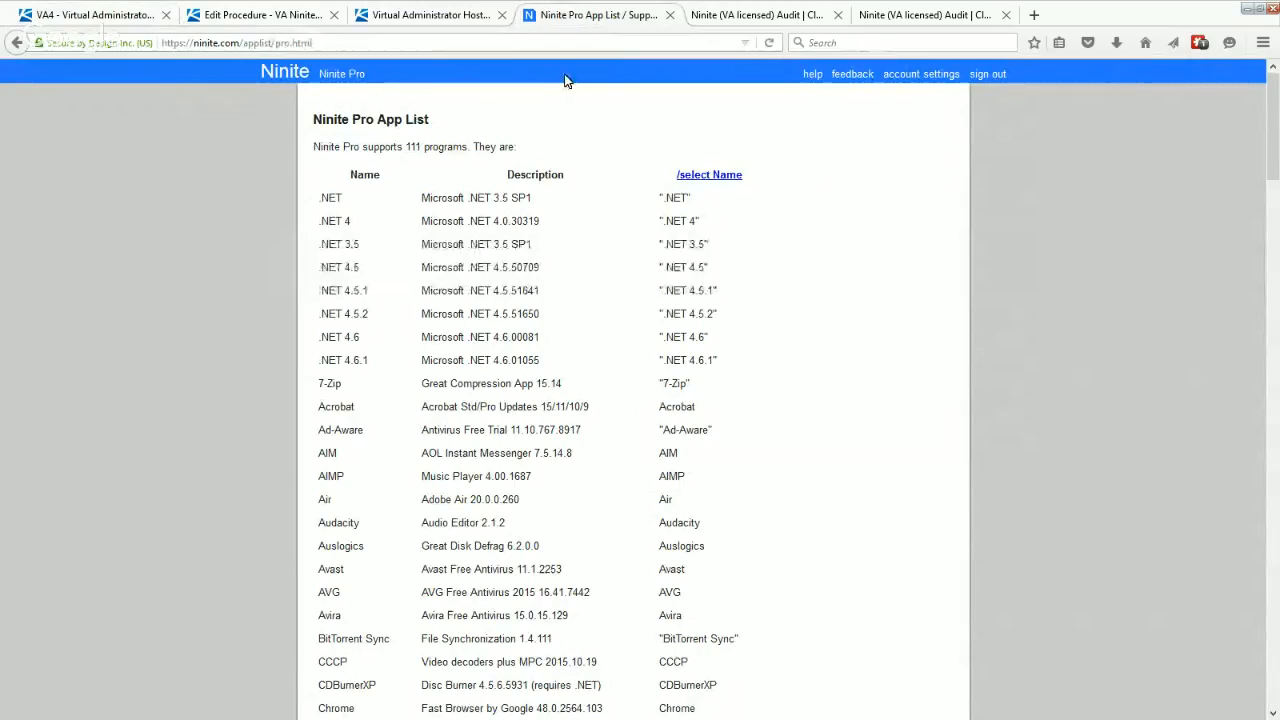
pyautogui.press('F11')
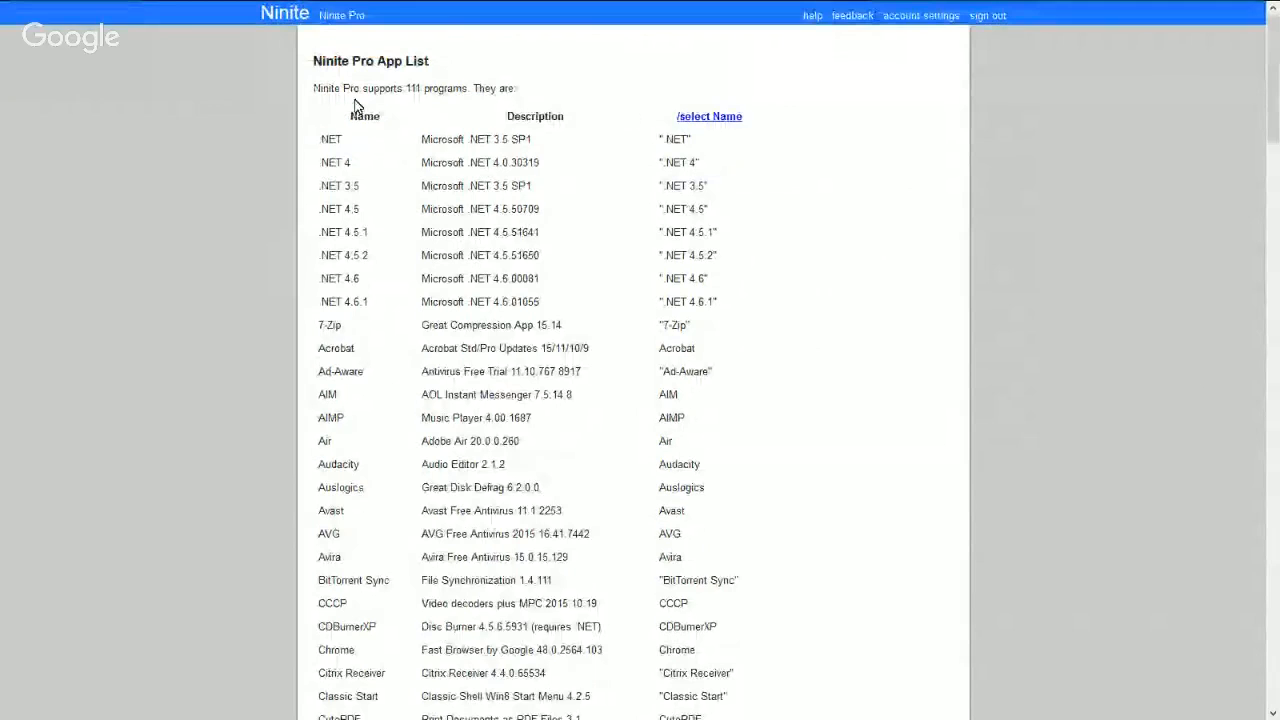
pyautogui.click(337, 22)
pyautogui.scroll(-1, 862, 457)
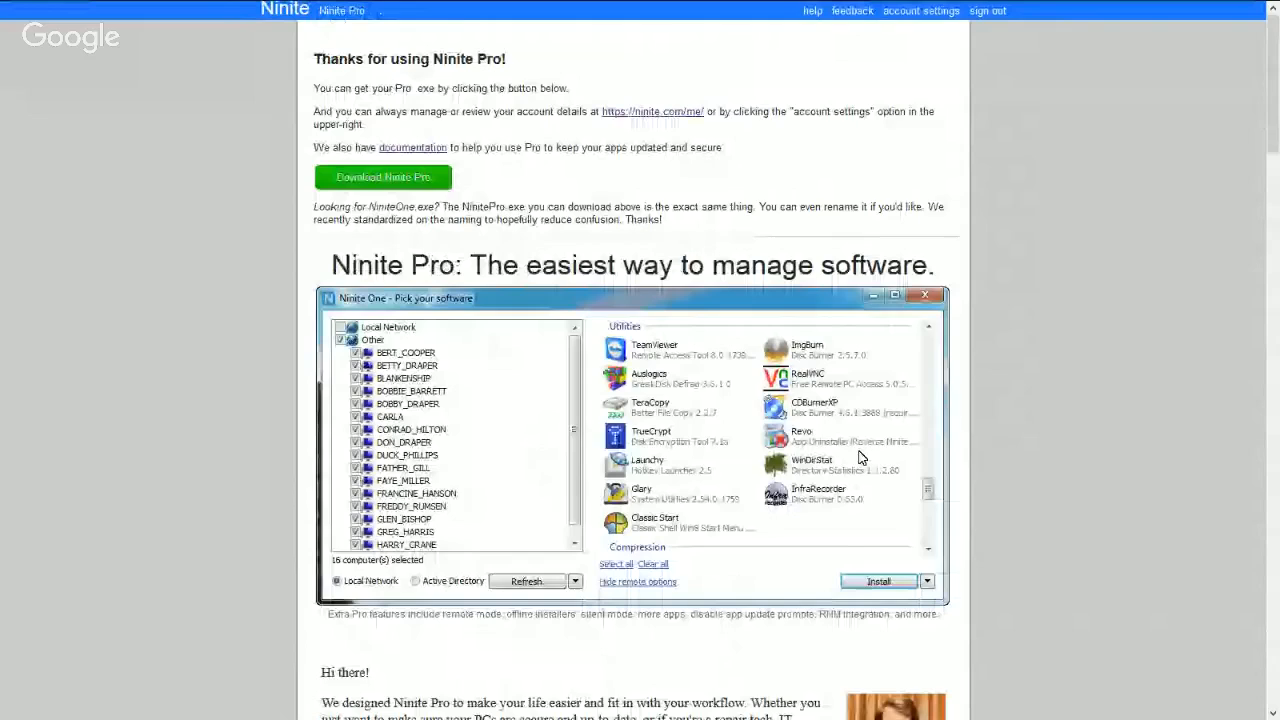
pyautogui.scroll(-8, 862, 457)
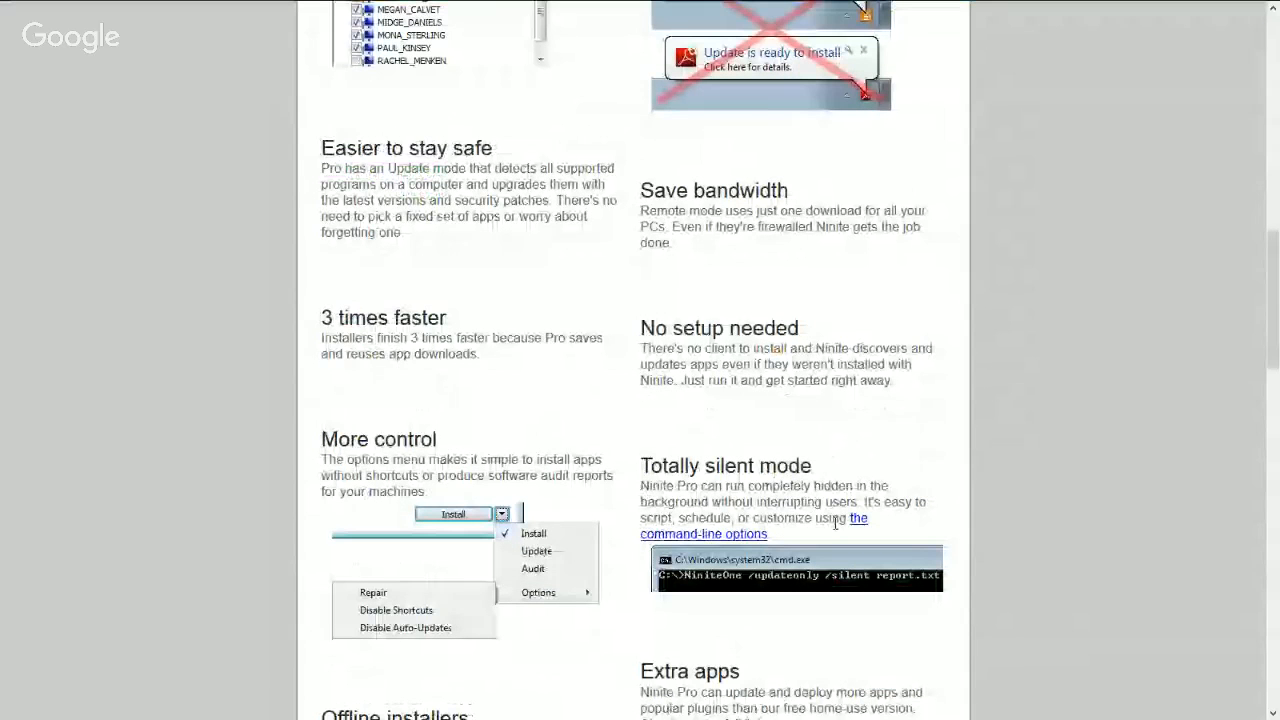
pyautogui.scroll(-6, 835, 522)
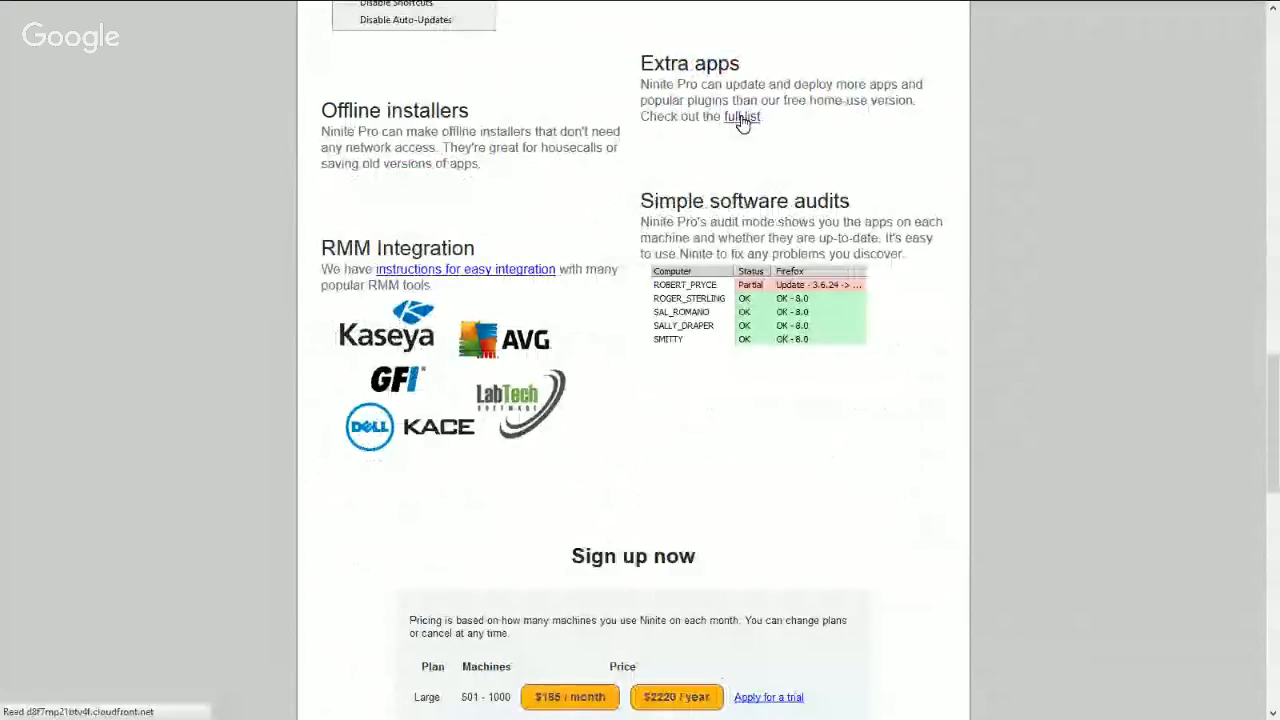
pyautogui.click(739, 122)
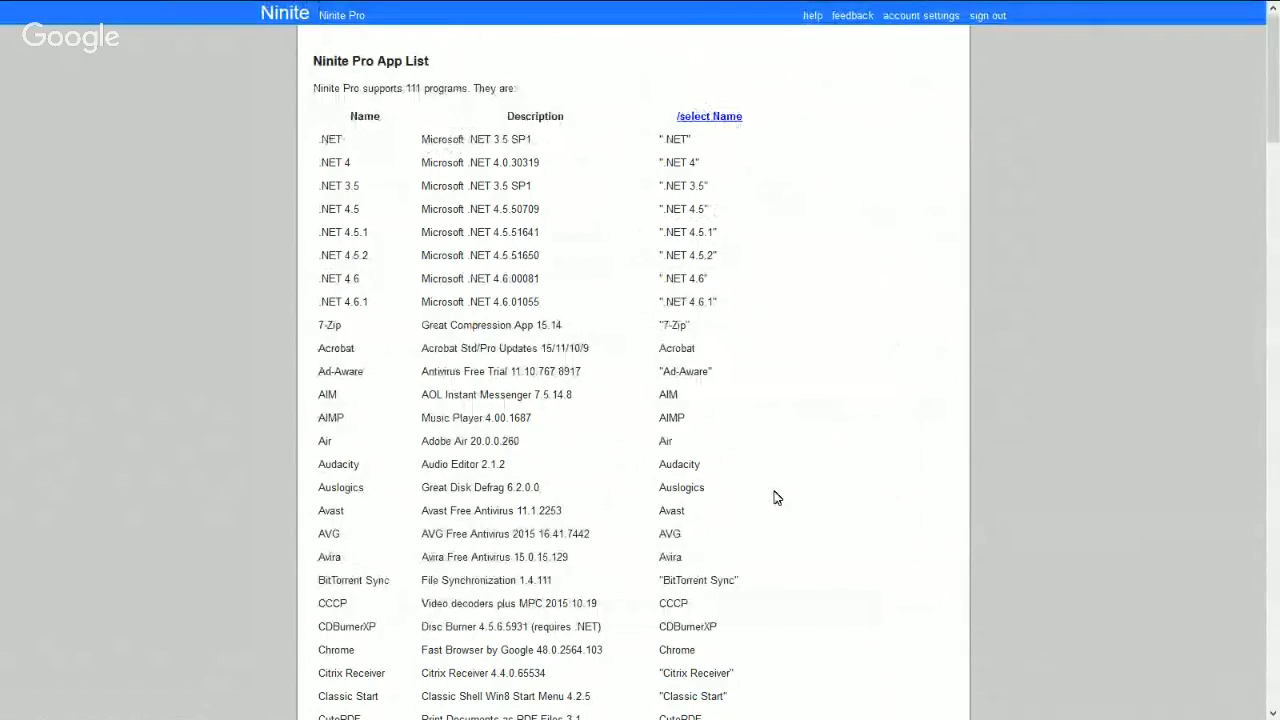
# - Examine the Ninite Pro App List's /select Name column, including how the 7-Zip entry is written
pyautogui.scroll(-1, 775, 497)
pyautogui.scroll(-4, 777, 497)
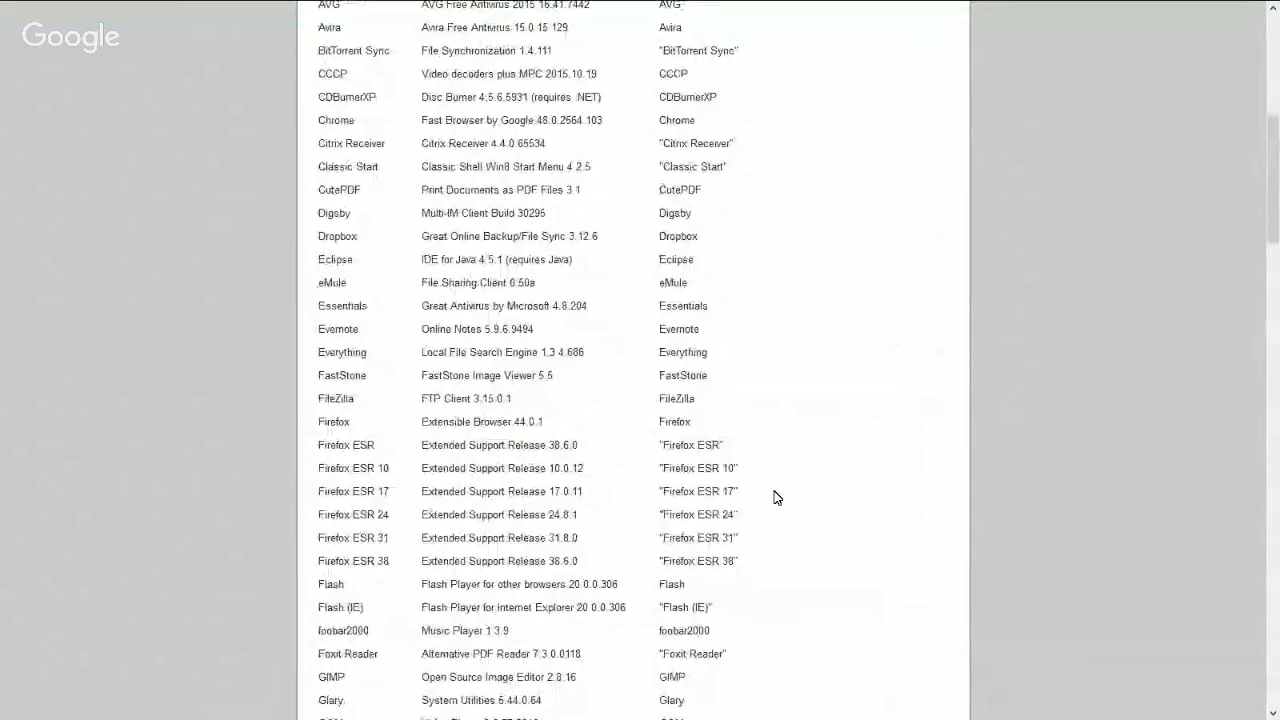
pyautogui.scroll(-2, 777, 497)
pyautogui.scroll(6, 791, 506)
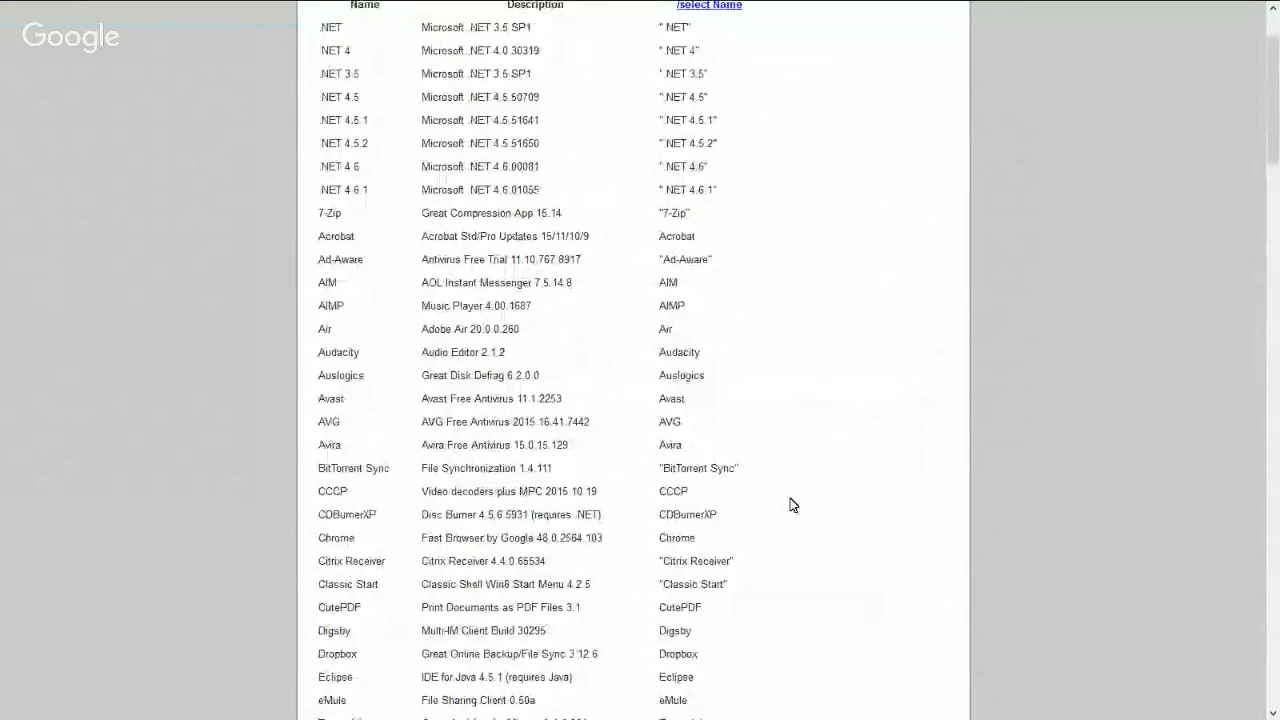
pyautogui.scroll(1, 791, 506)
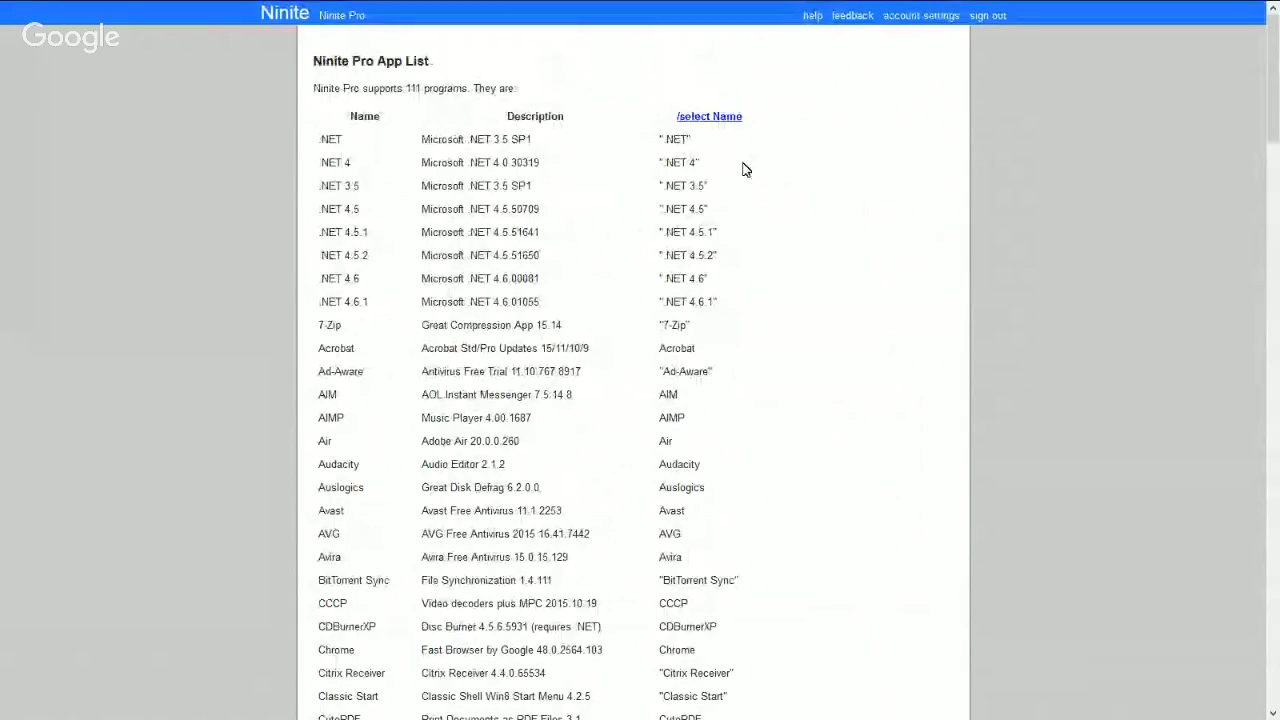
pyautogui.moveTo(690, 330); pyautogui.dragTo(657, 336)
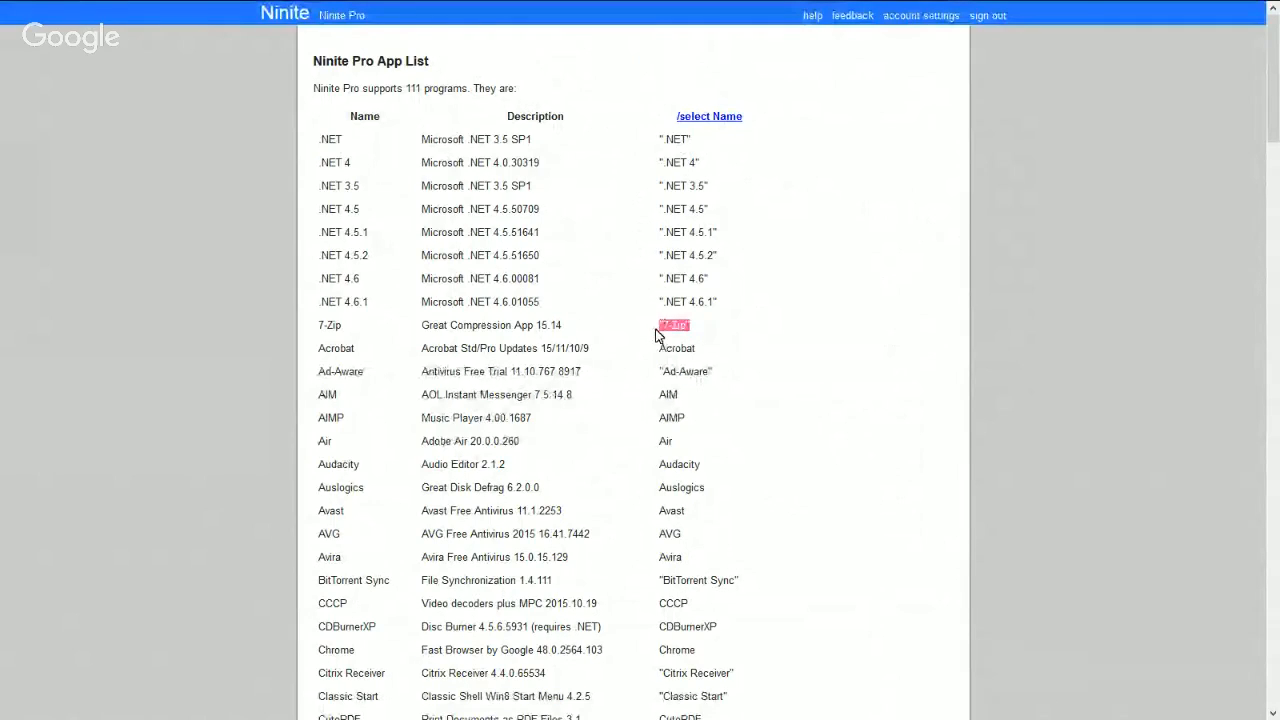
pyautogui.click(770, 337)
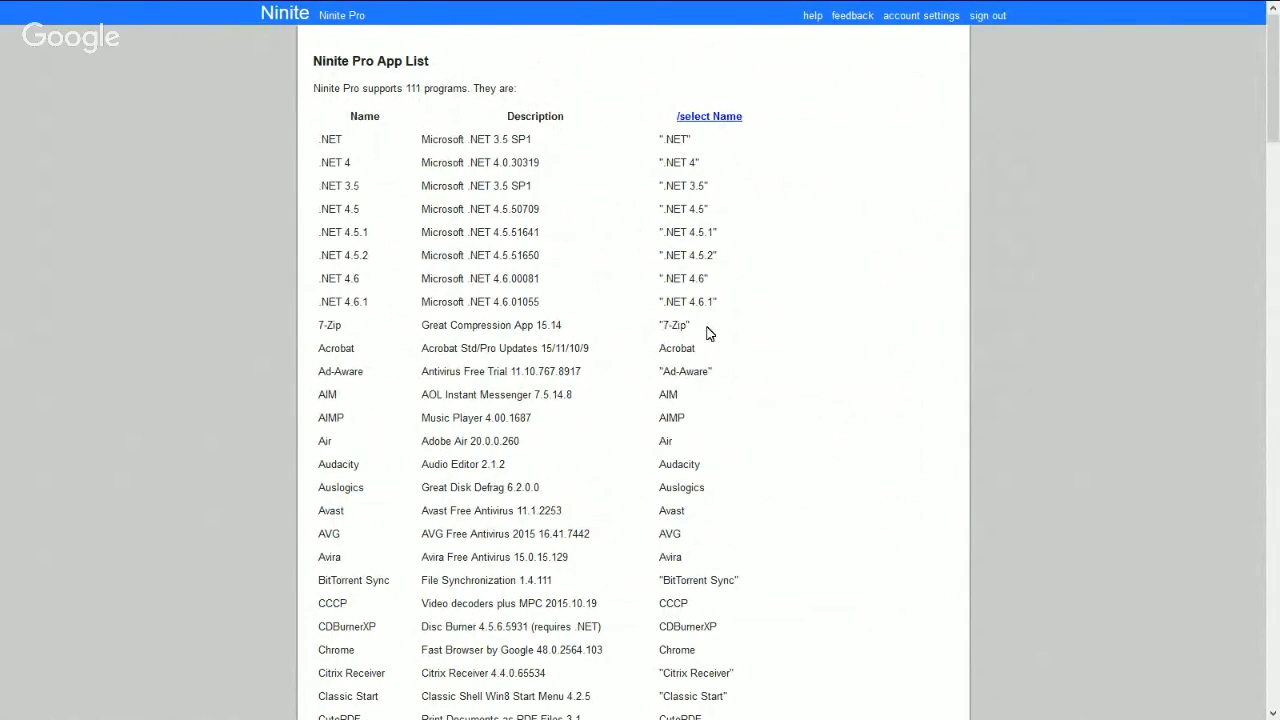
pyautogui.moveTo(704, 332); pyautogui.dragTo(658, 326)
# - Bring up the Notepad note and copy its app list: Chrome "7-Zip" Flash "Flash (IE)" Java "Java x64" Reader Silverlight
pyautogui.moveTo(1279, 300); pyautogui.dragTo(512, 354)
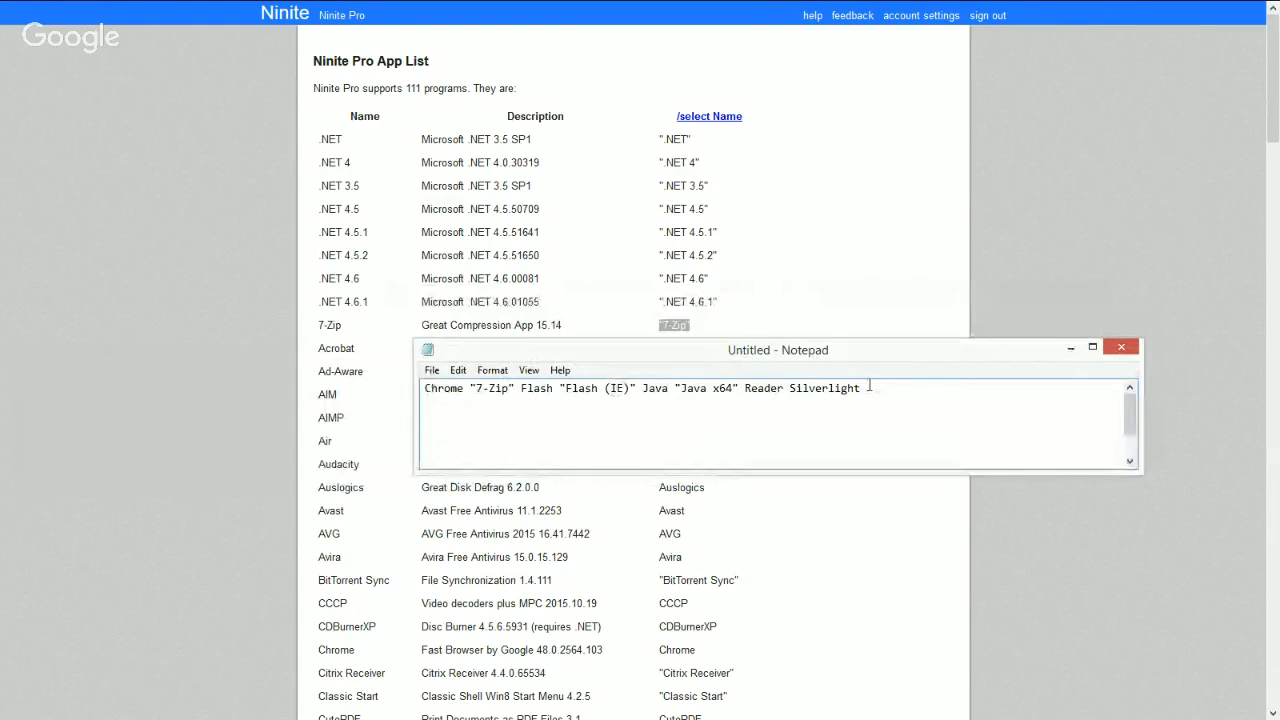
pyautogui.moveTo(869, 387); pyautogui.dragTo(396, 377)
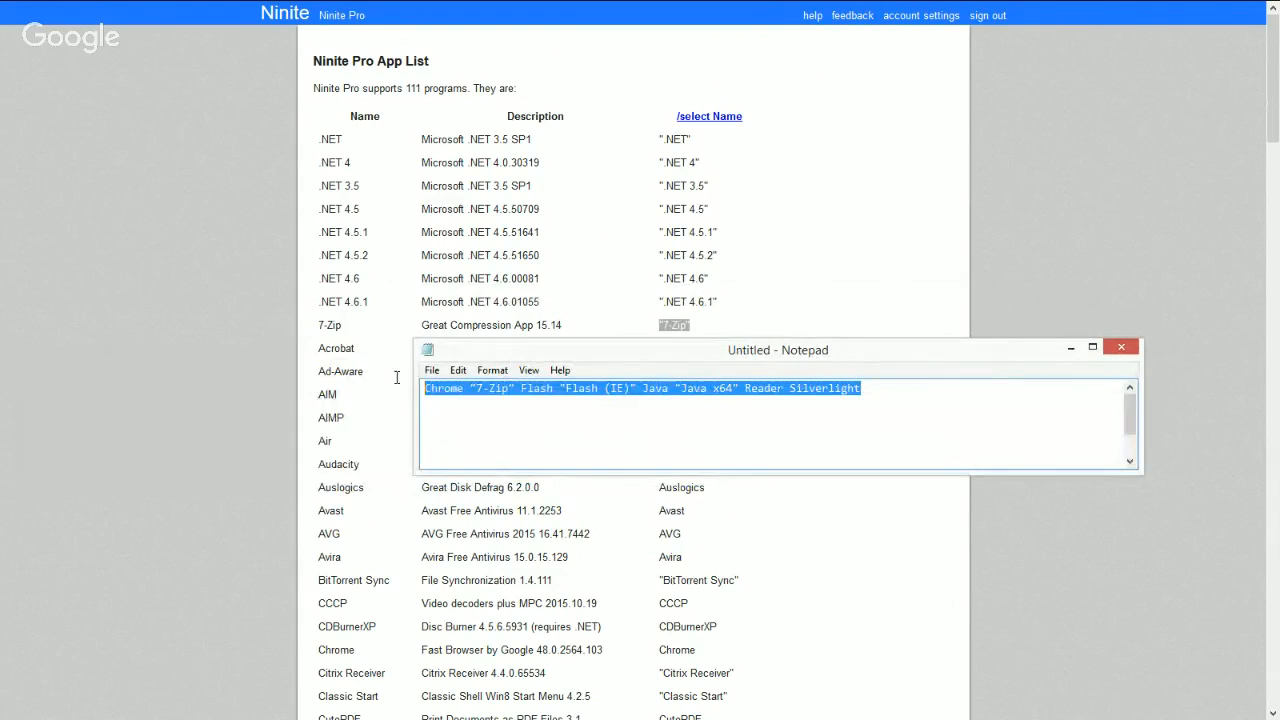
pyautogui.click(866, 416)
pyautogui.moveTo(471, 388); pyautogui.dragTo(516, 388)
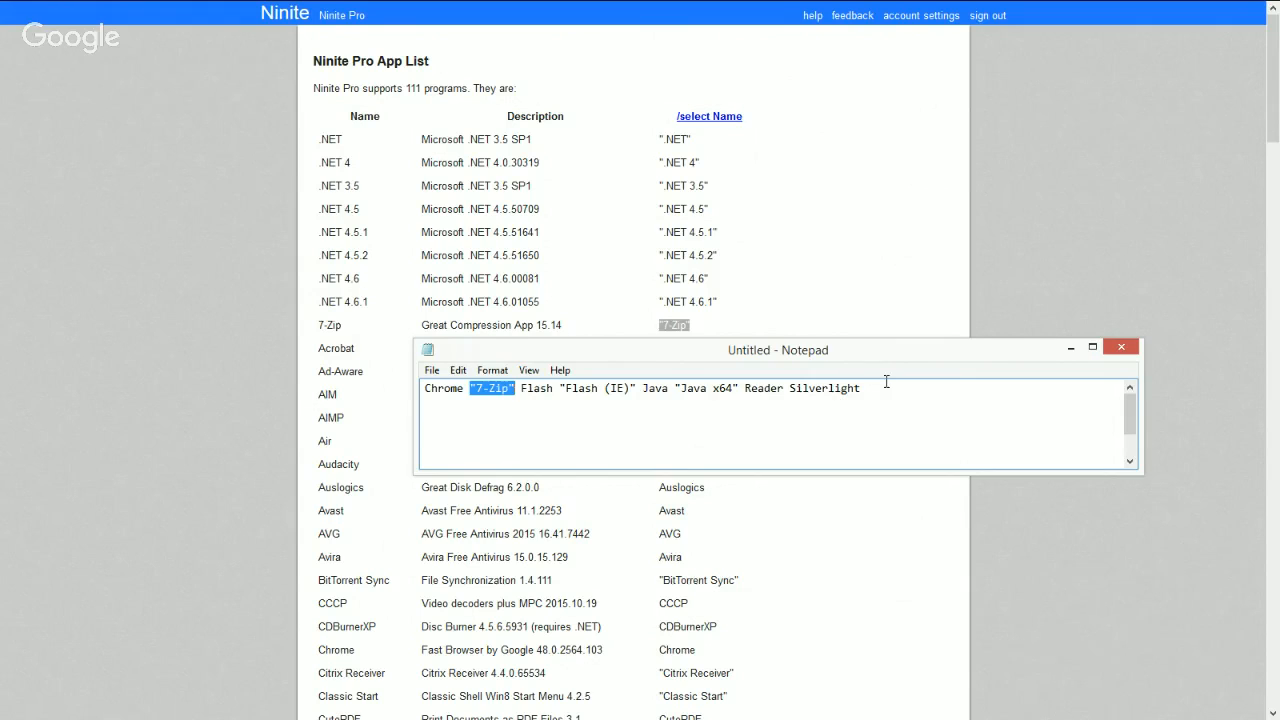
pyautogui.moveTo(886, 385); pyautogui.dragTo(428, 370)
pyautogui.hotkey('ctrl', 'c')
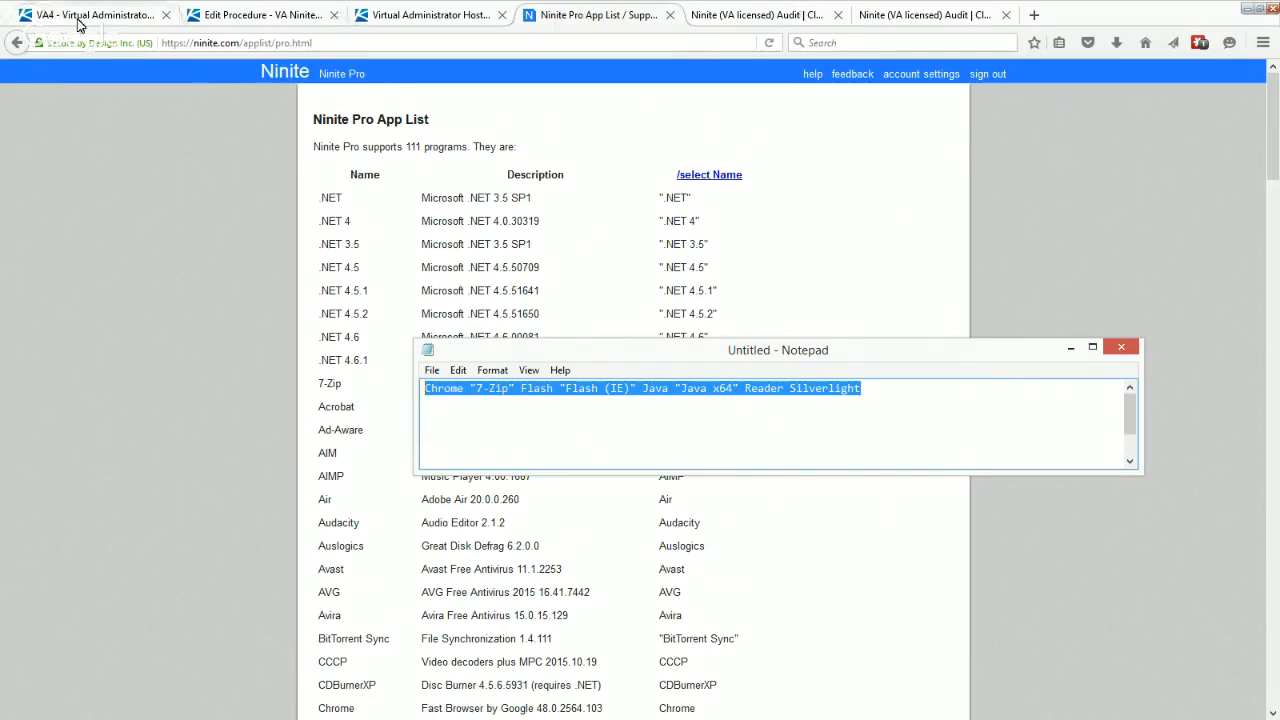
# - Return to the VA4 Variable Manager, paste the copied app list as the NiniteApps value and apply it to the first machine group
pyautogui.click(78, 24)
pyautogui.click(255, 241)
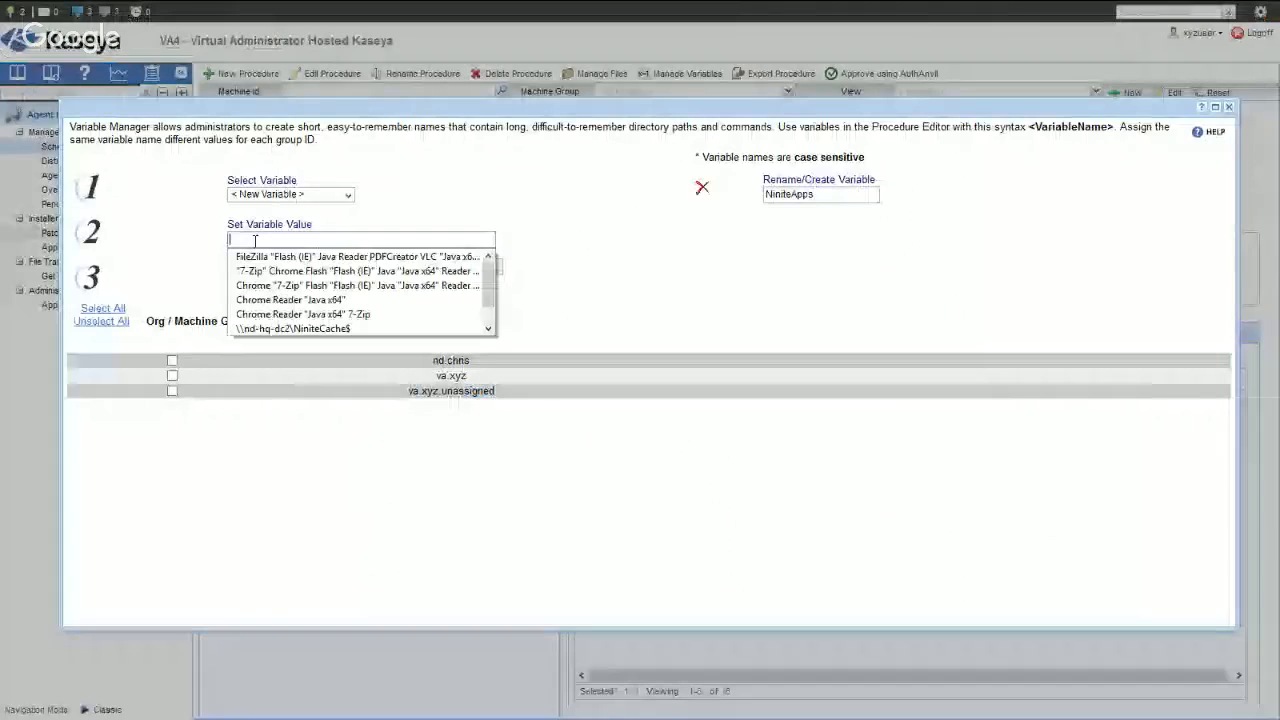
pyautogui.hotkey('ctrl', 'v')
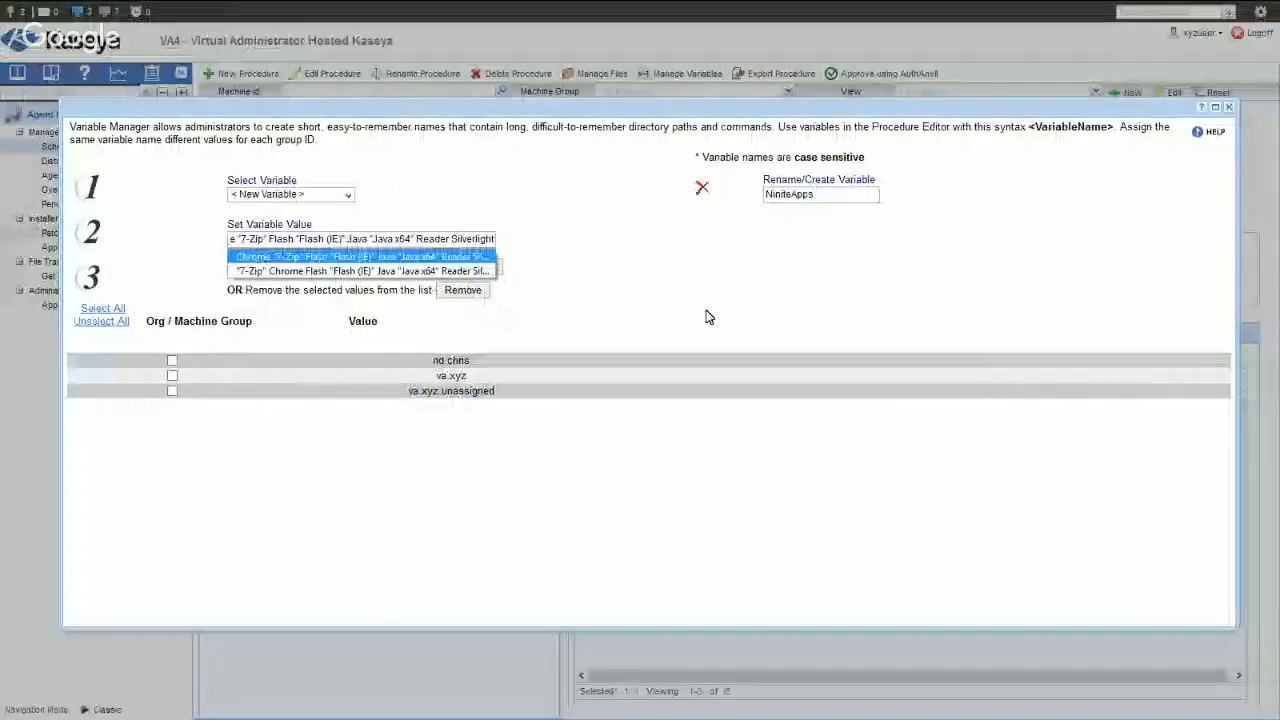
pyautogui.click(170, 363)
pyautogui.click(172, 363)
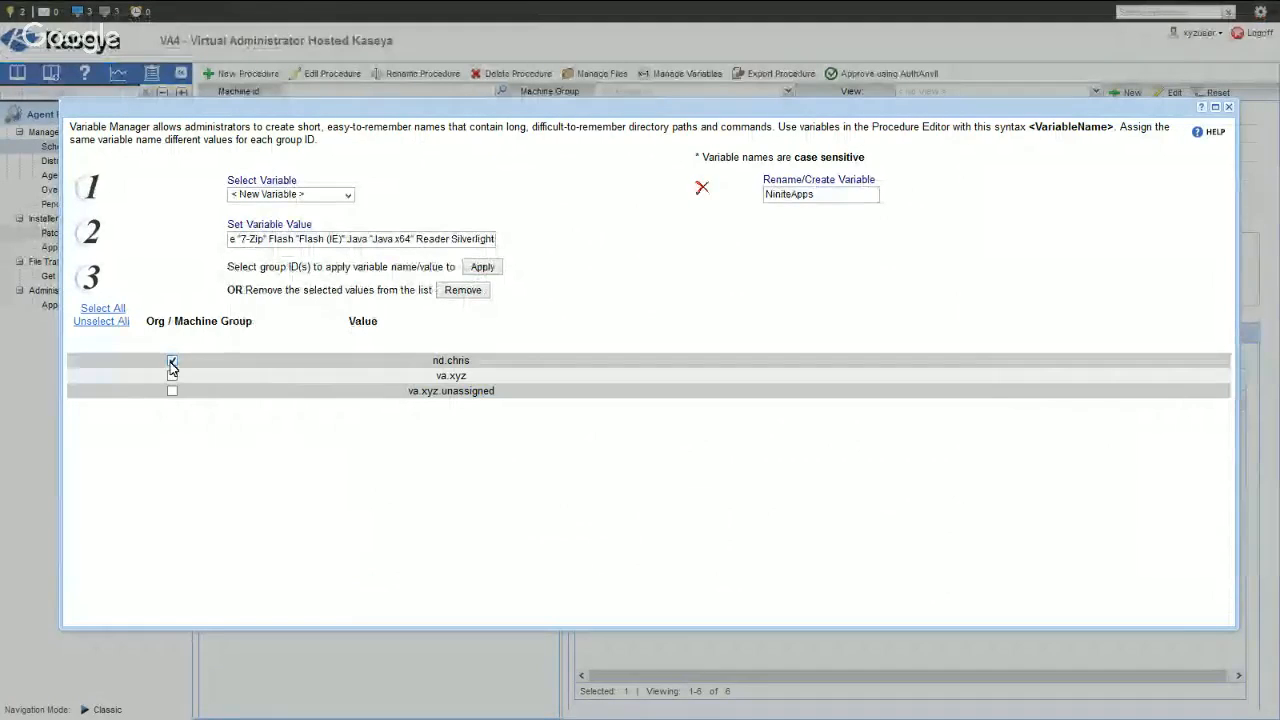
pyautogui.click(491, 272)
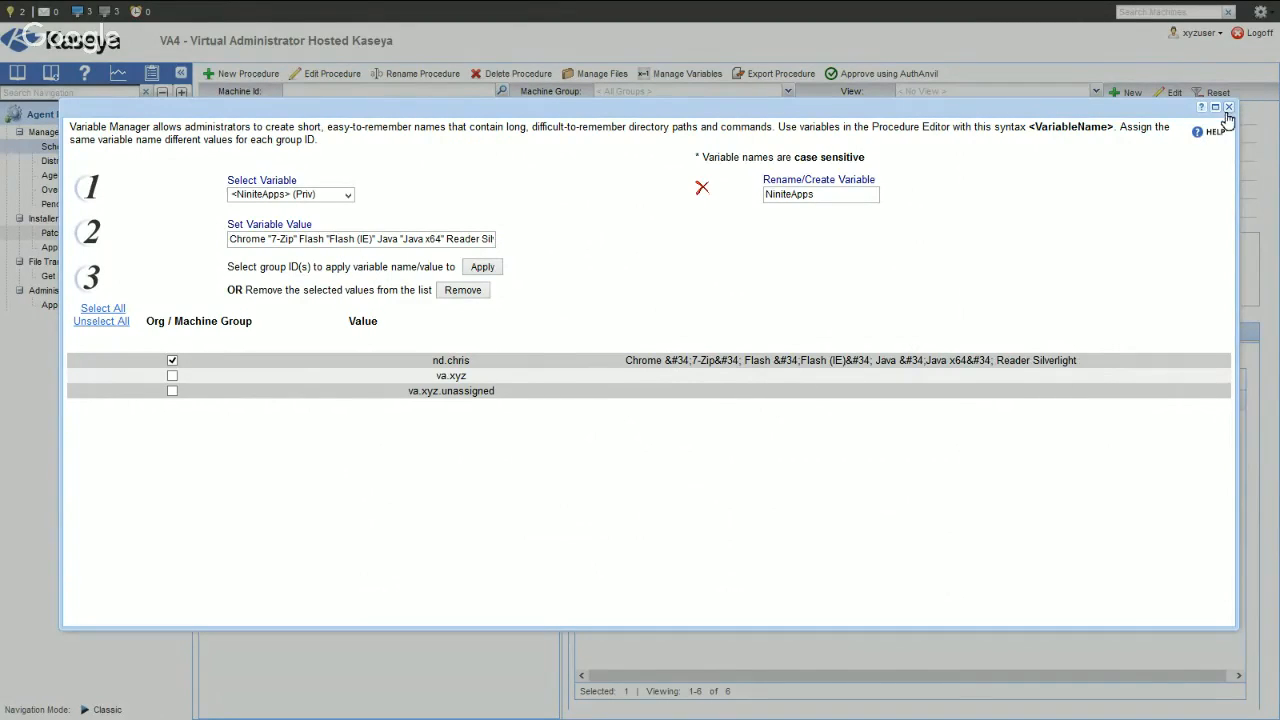
pyautogui.click(172, 377)
pyautogui.click(172, 360)
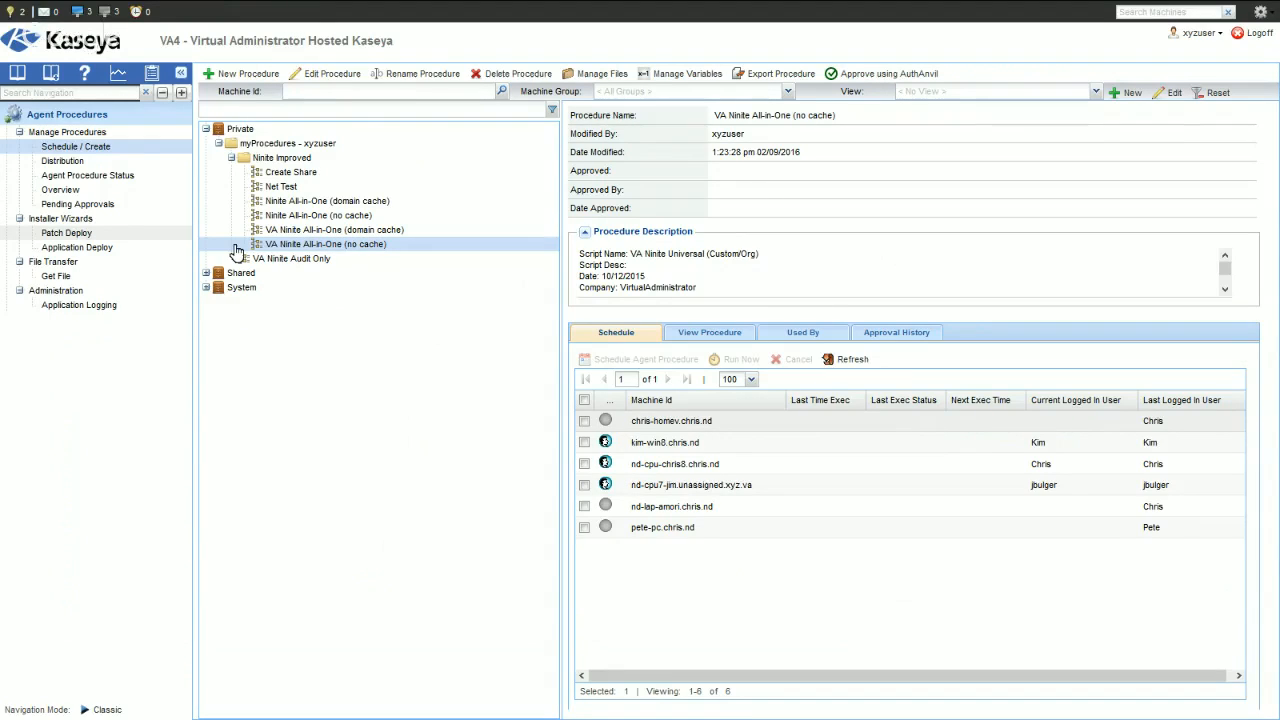
# - Reopen the Variable Manager, check the NiniteApps value assigned to the first machine group, and close the manager
pyautogui.click(692, 77)
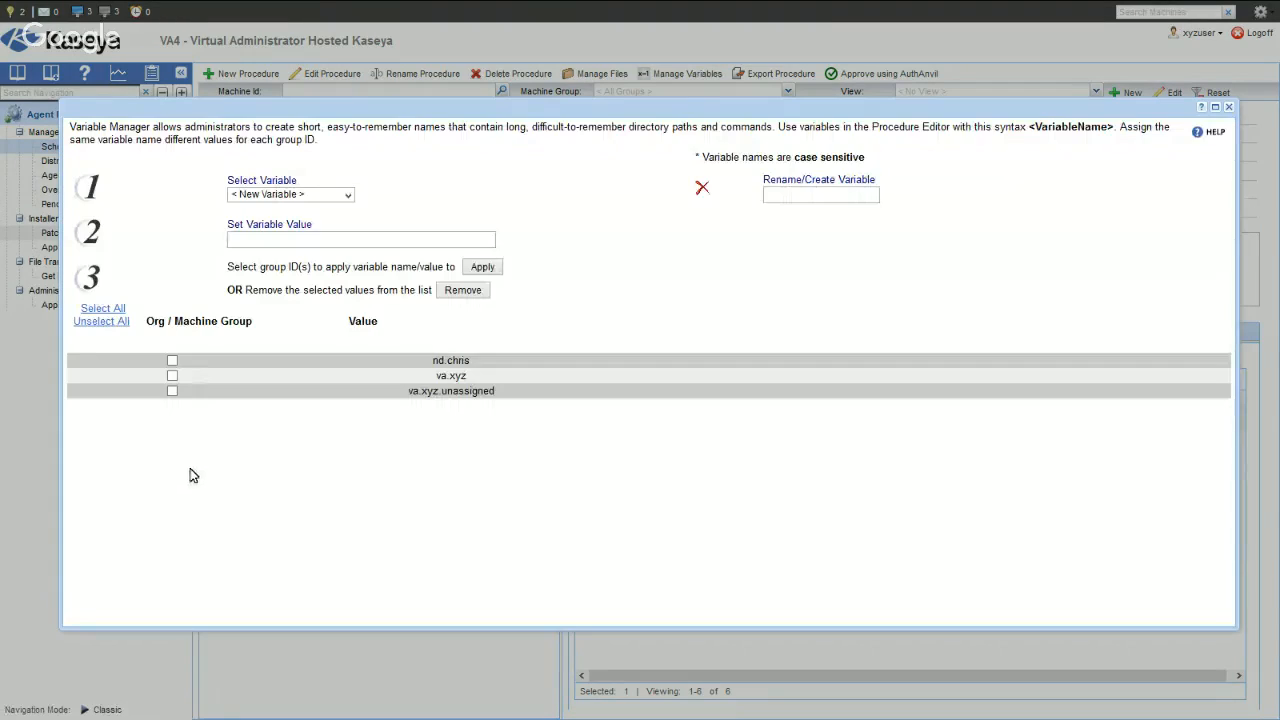
pyautogui.click(302, 196)
pyautogui.click(290, 218)
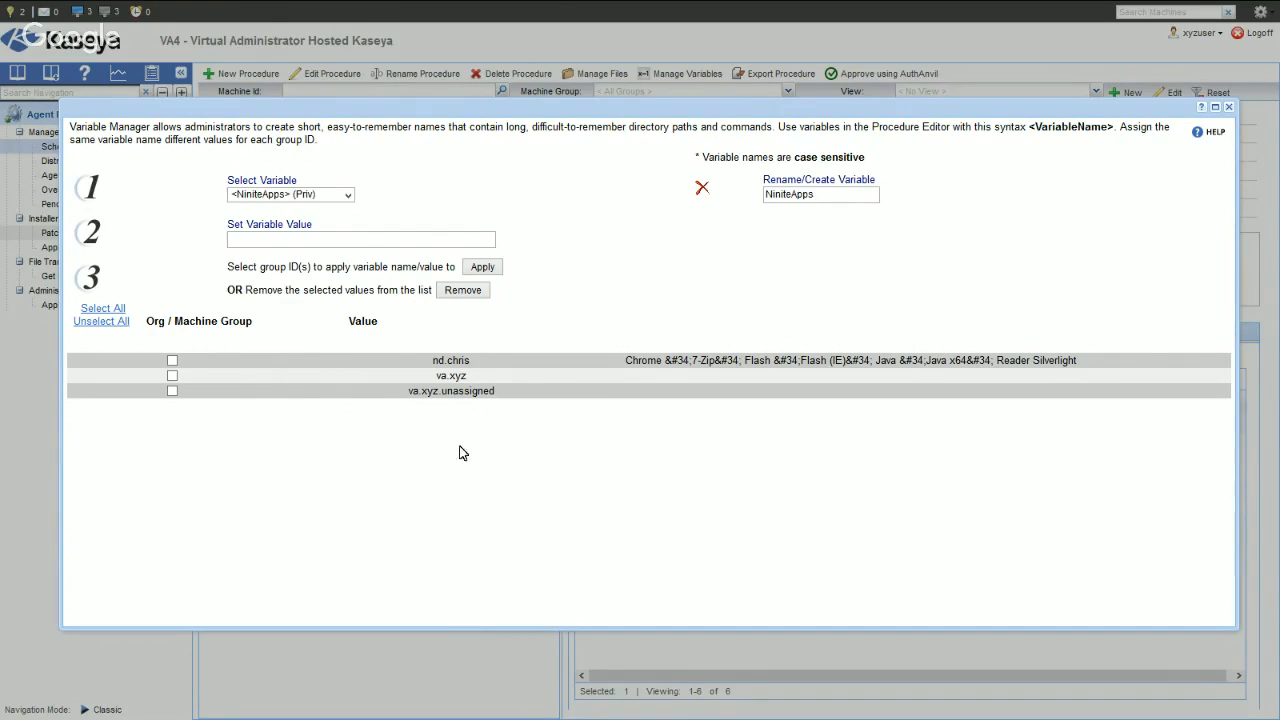
pyautogui.moveTo(433, 360); pyautogui.dragTo(473, 366)
pyautogui.click(1230, 108)
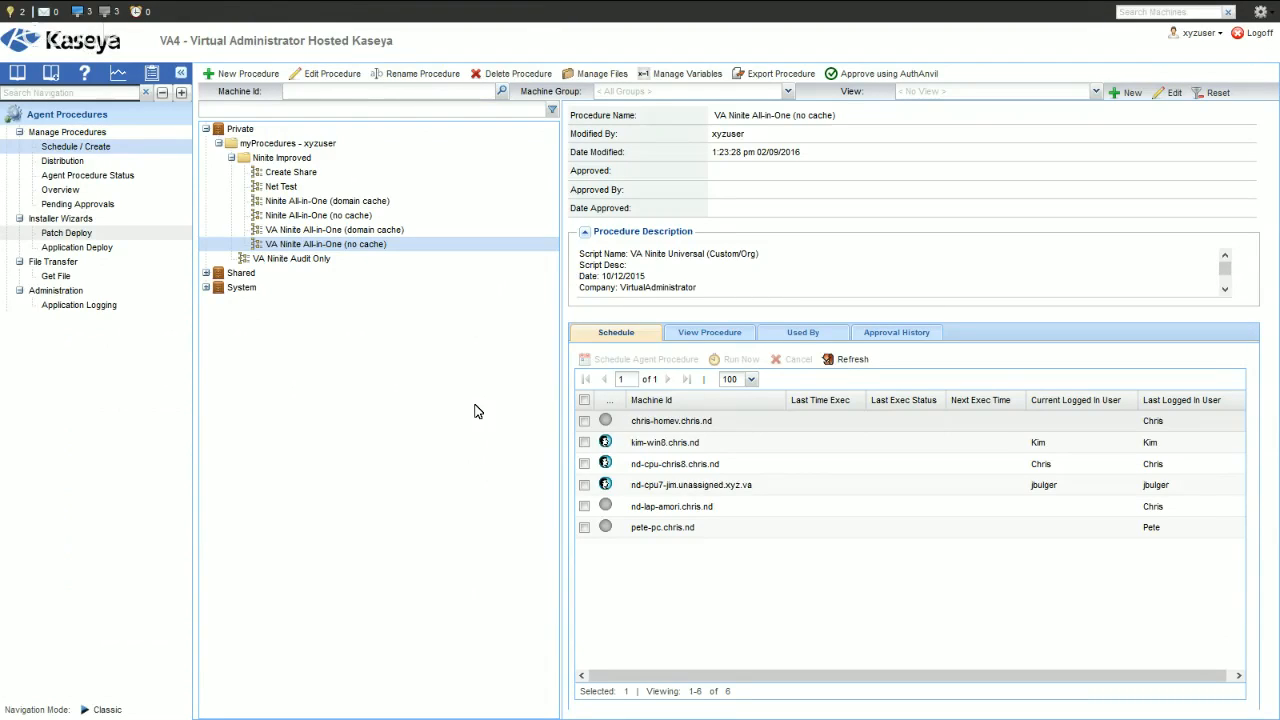
pyautogui.moveTo(607, 486)
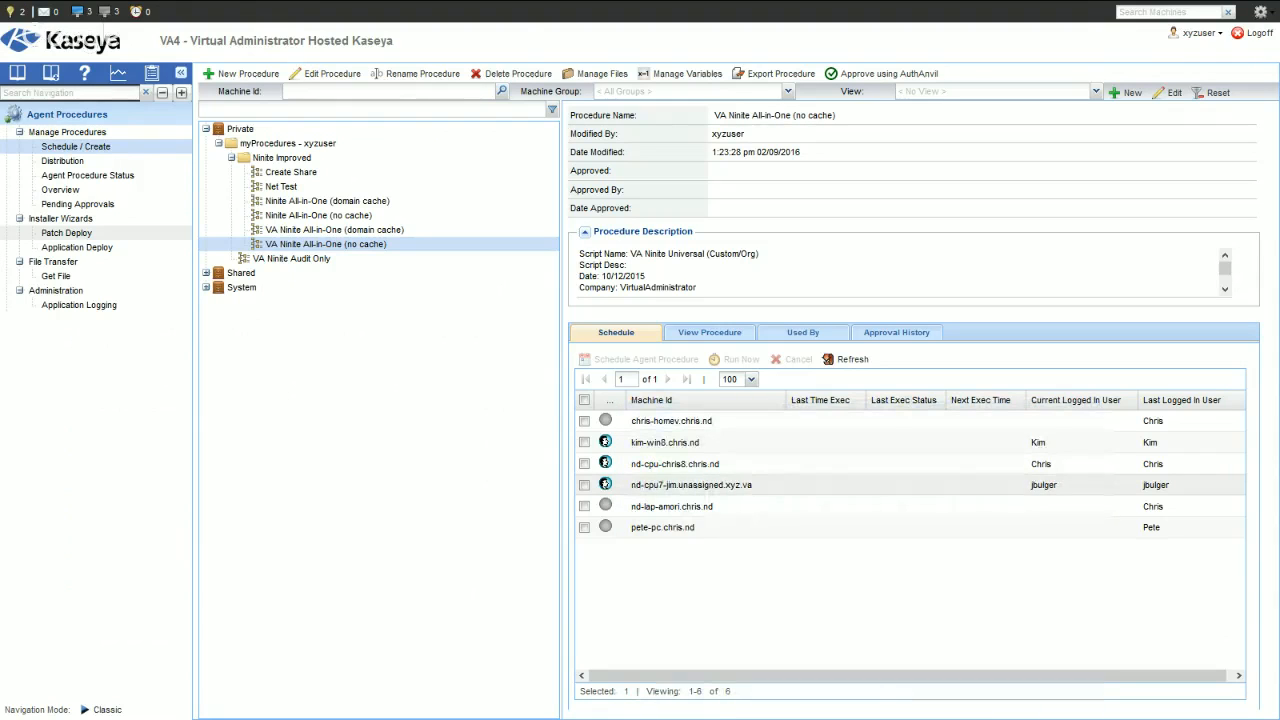
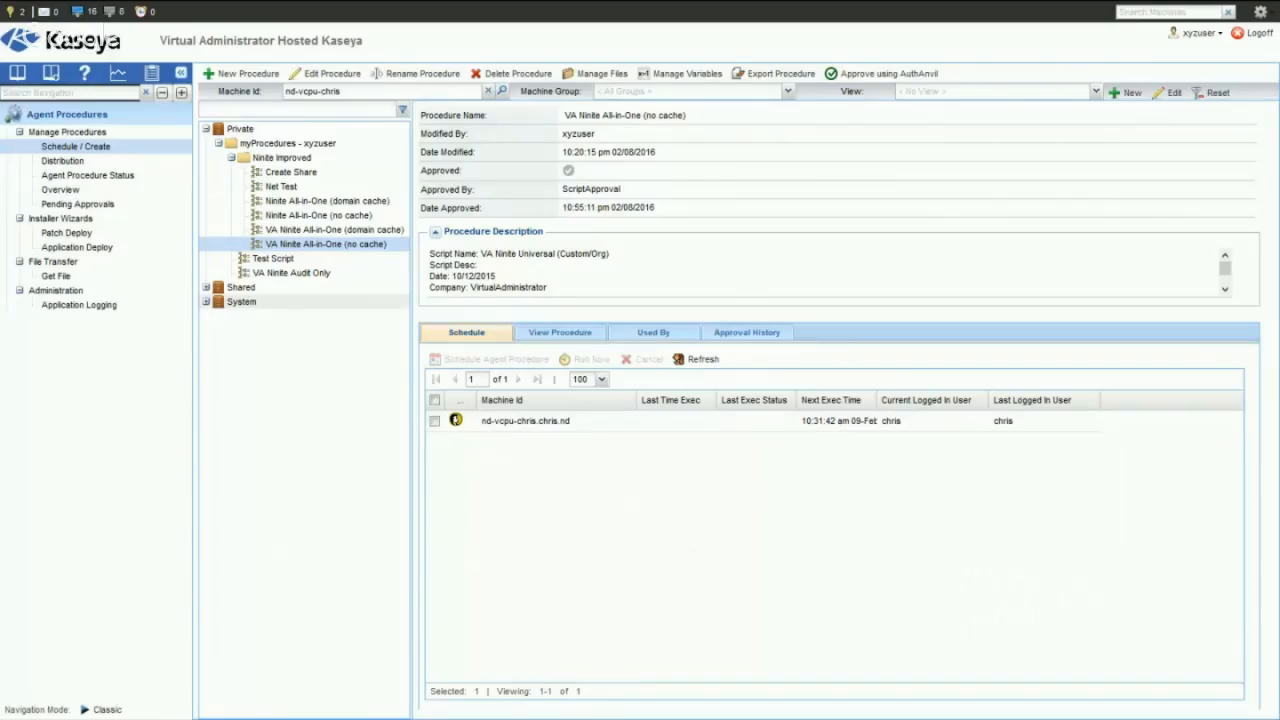
# - Check the kworking2 folder in the Remote Desktop session and the app list in the Notepad note, and return to Kaseya
pyautogui.hotkey('alt', 'Tab')
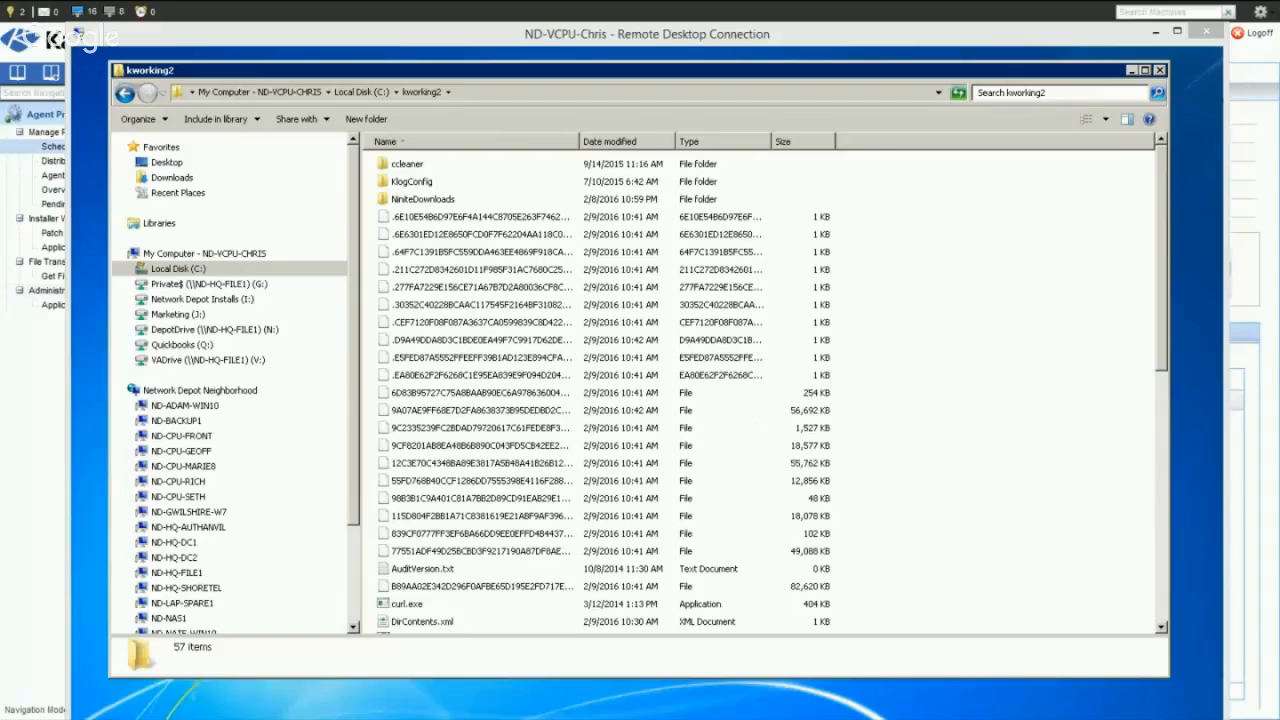
pyautogui.click(36, 485)
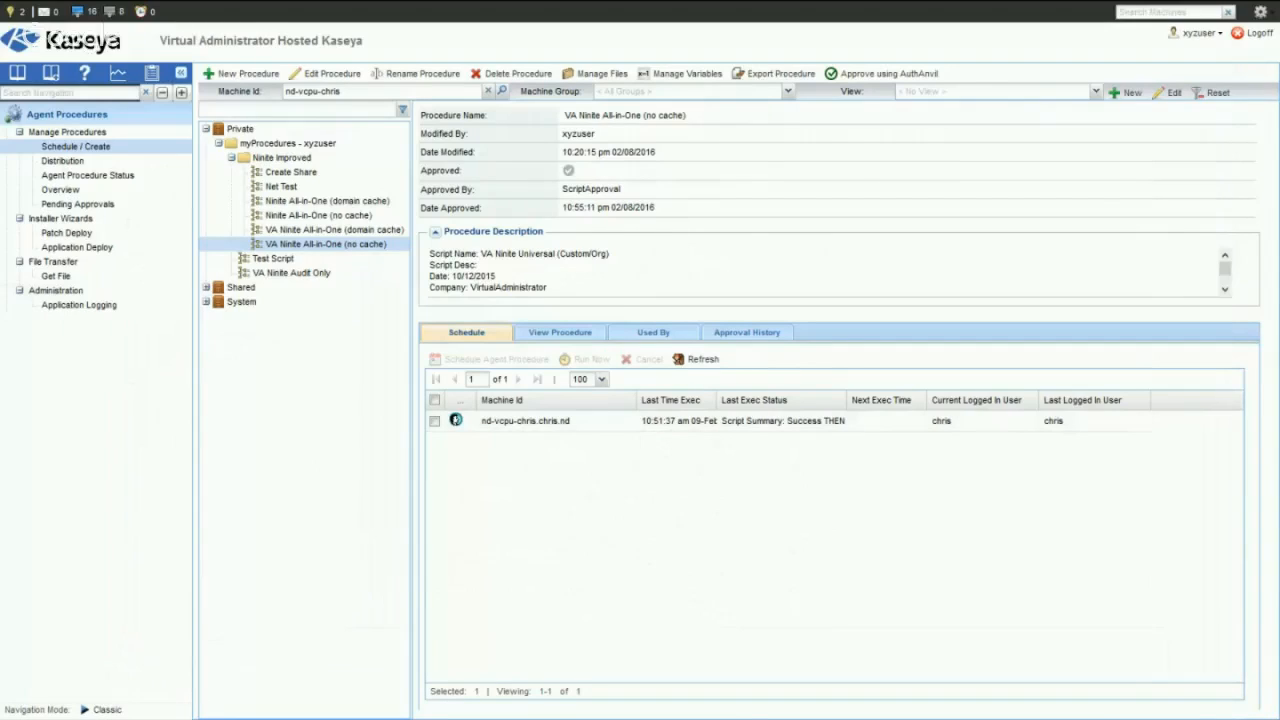
pyautogui.hotkey('alt', 'Tab')
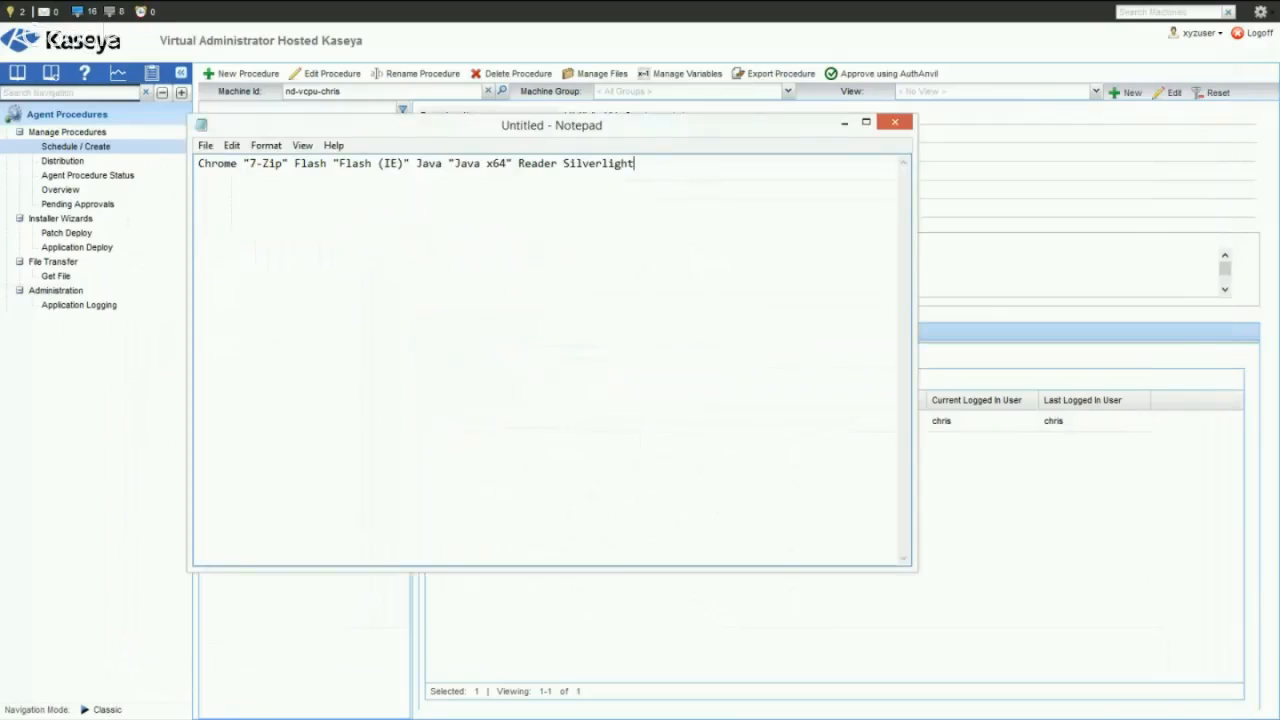
pyautogui.moveTo(625, 135); pyautogui.dragTo(356, 337)
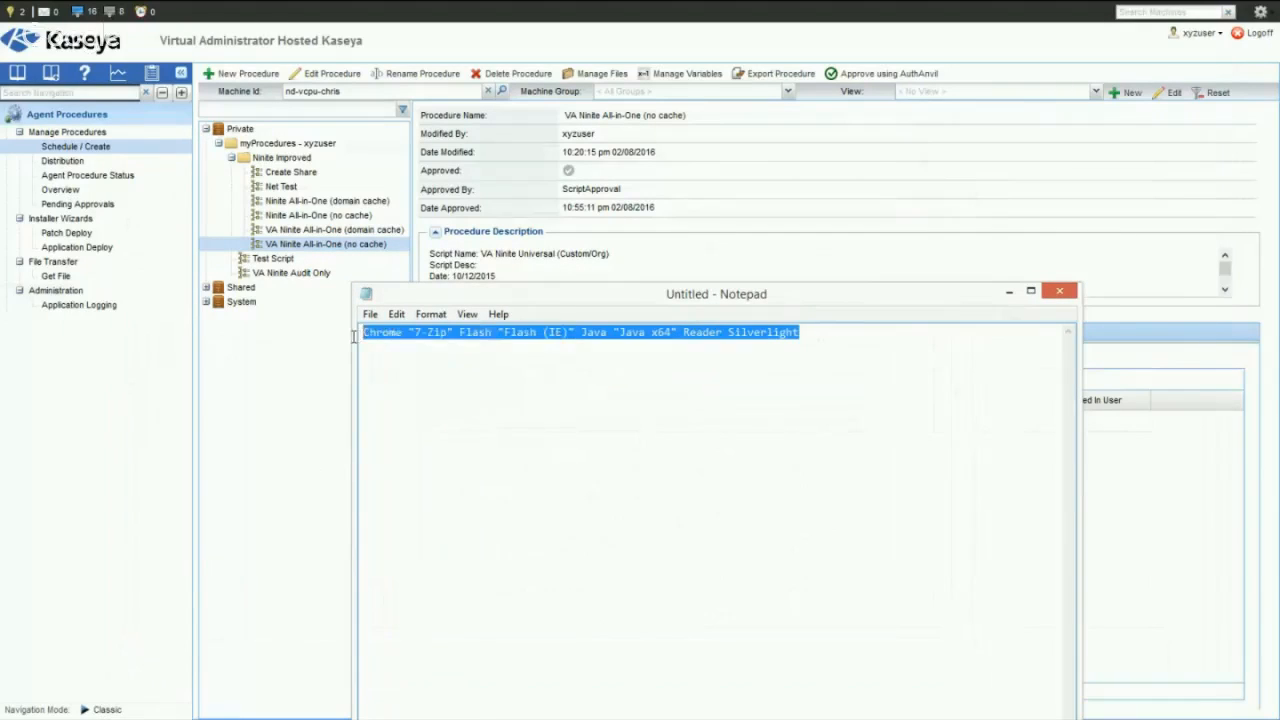
pyautogui.click(424, 372)
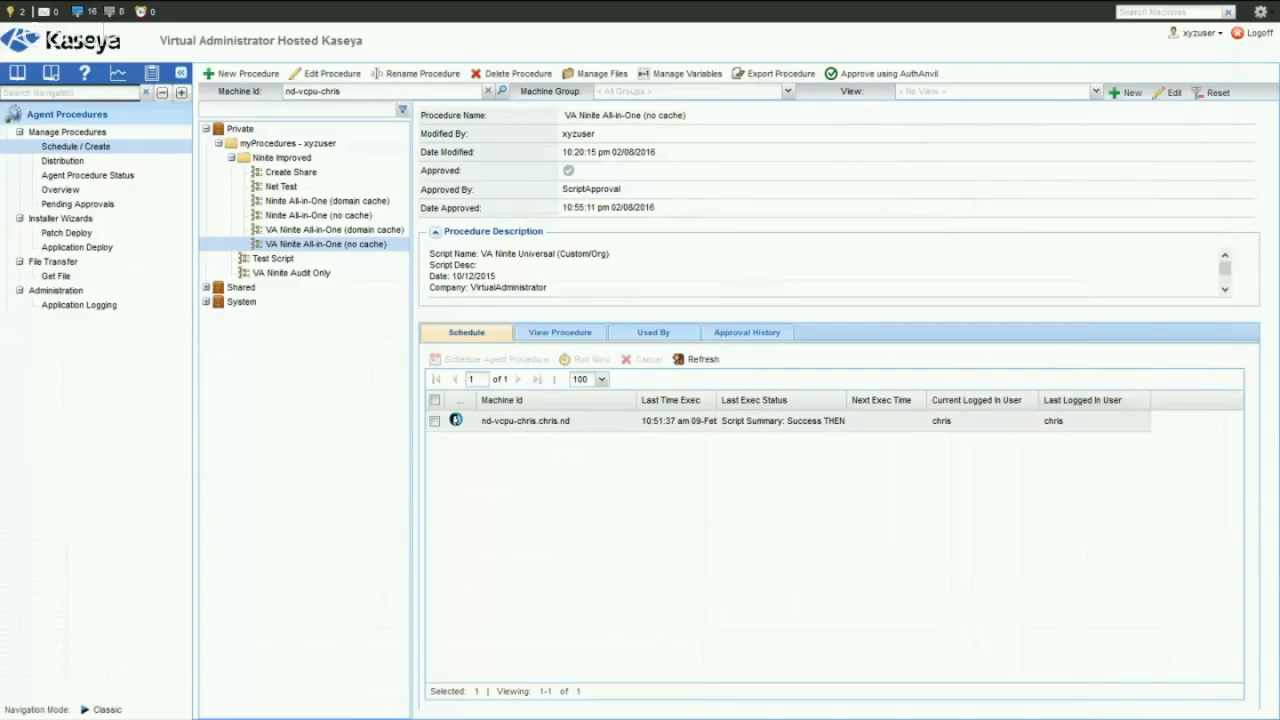
# - Review the VA Ninite All-in-One (no cache) entries in the machine's Procedure Log and close the agent window
pyautogui.click(456, 422)
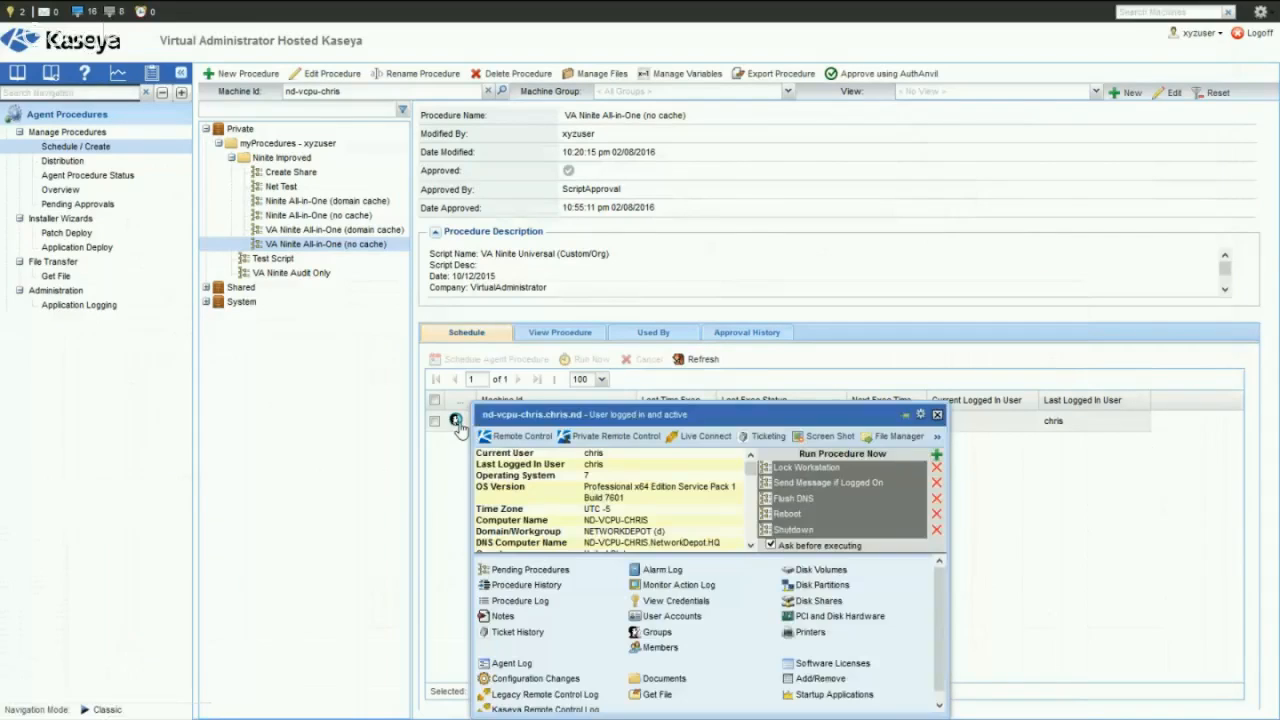
pyautogui.click(528, 601)
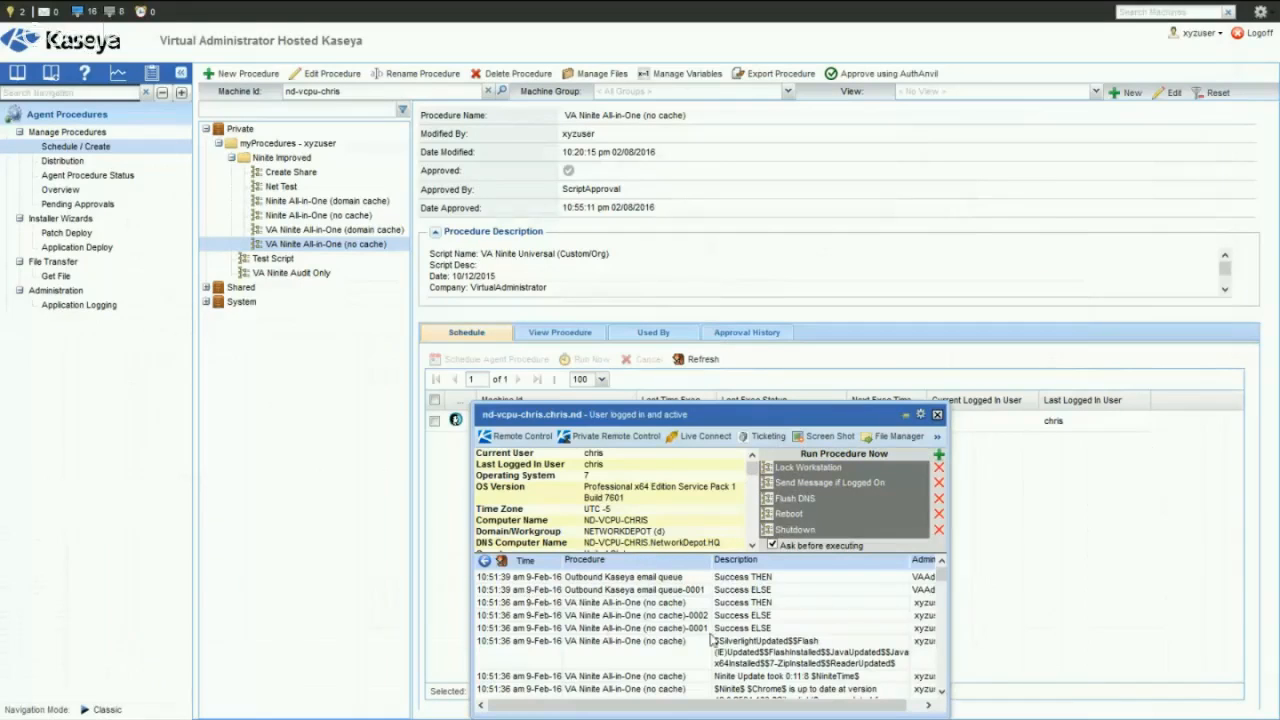
pyautogui.scroll(-1, 748, 640)
pyautogui.scroll(-3, 746, 638)
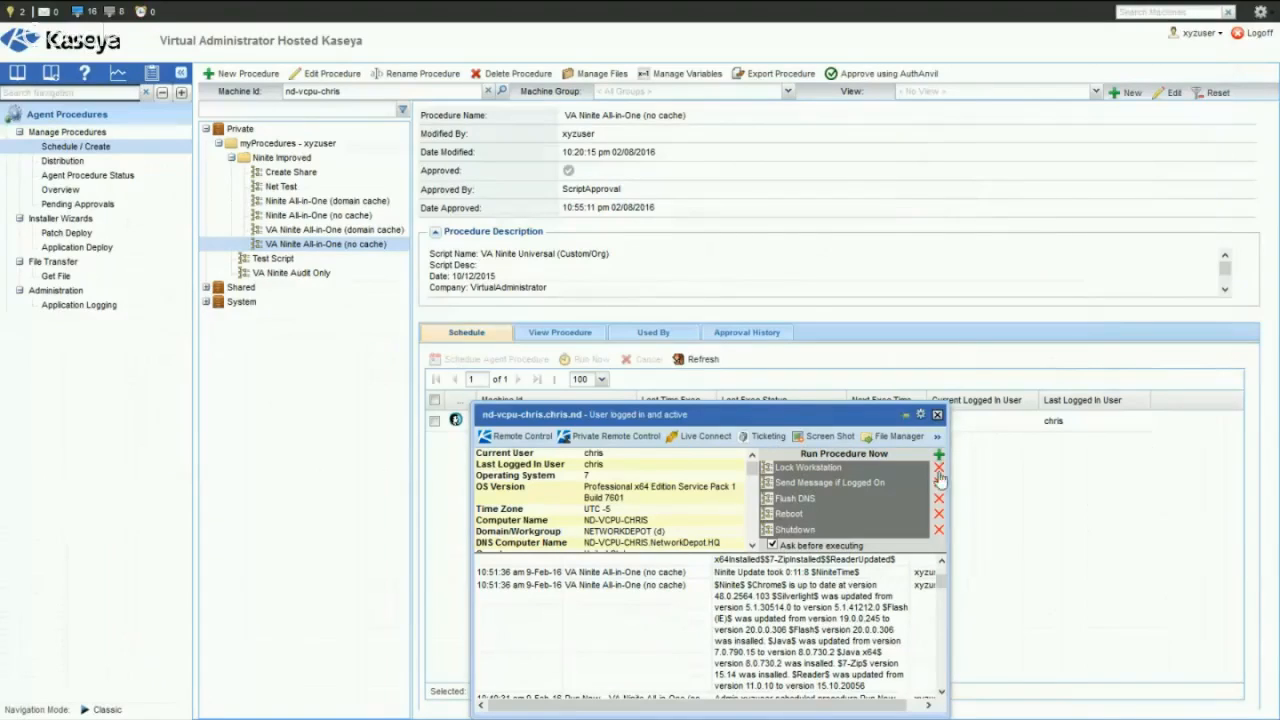
pyautogui.click(938, 415)
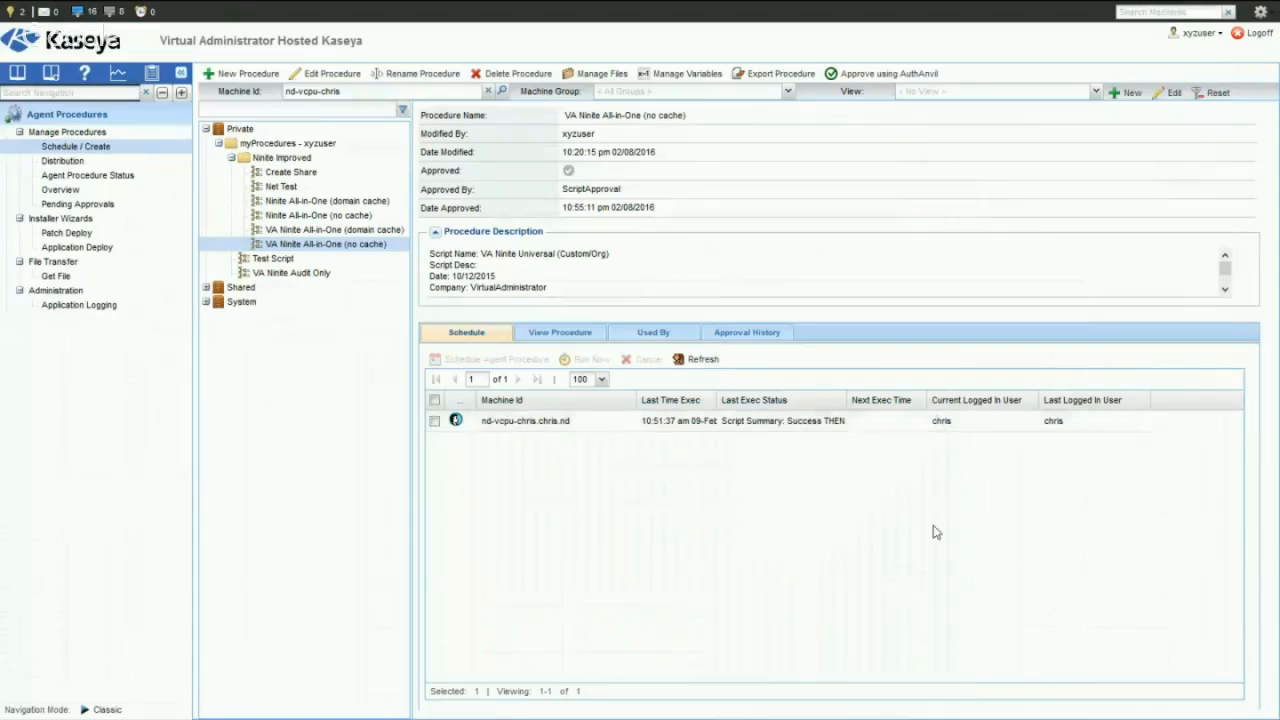
# - Go to the Agent module's Agent Logs and display the Agent Procedure Log for the listed machine
pyautogui.click(57, 121)
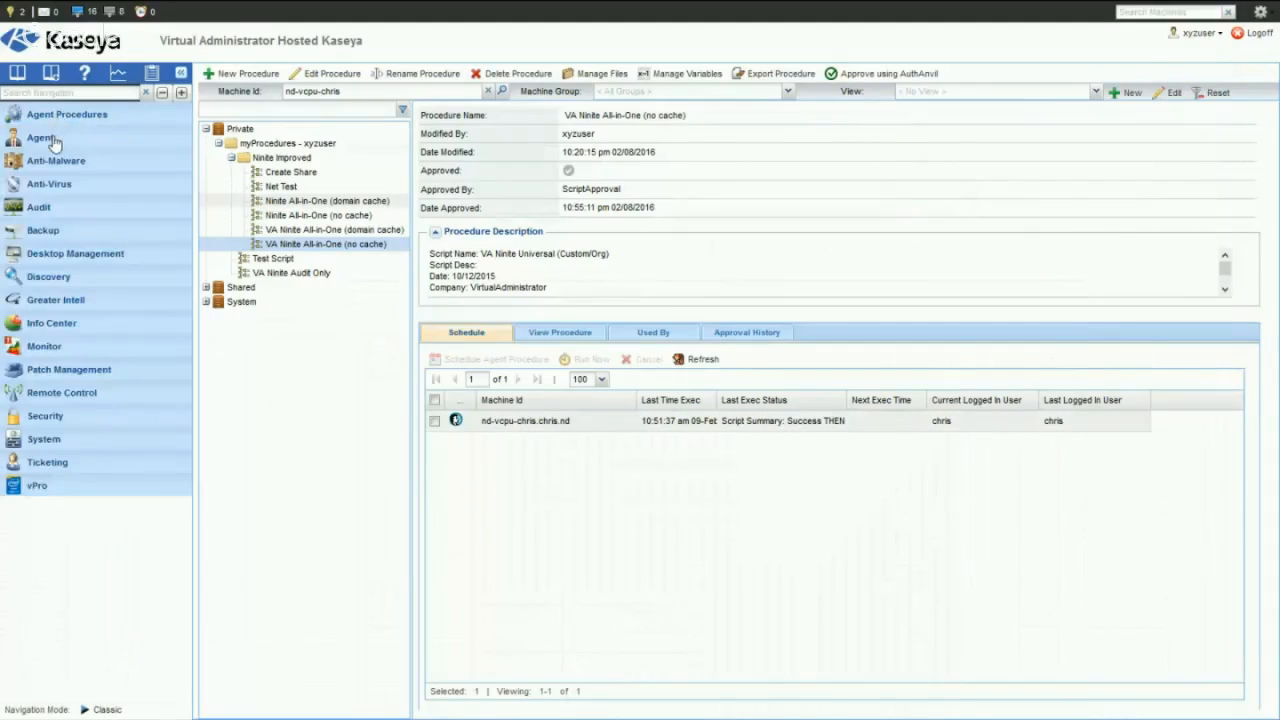
pyautogui.click(44, 140)
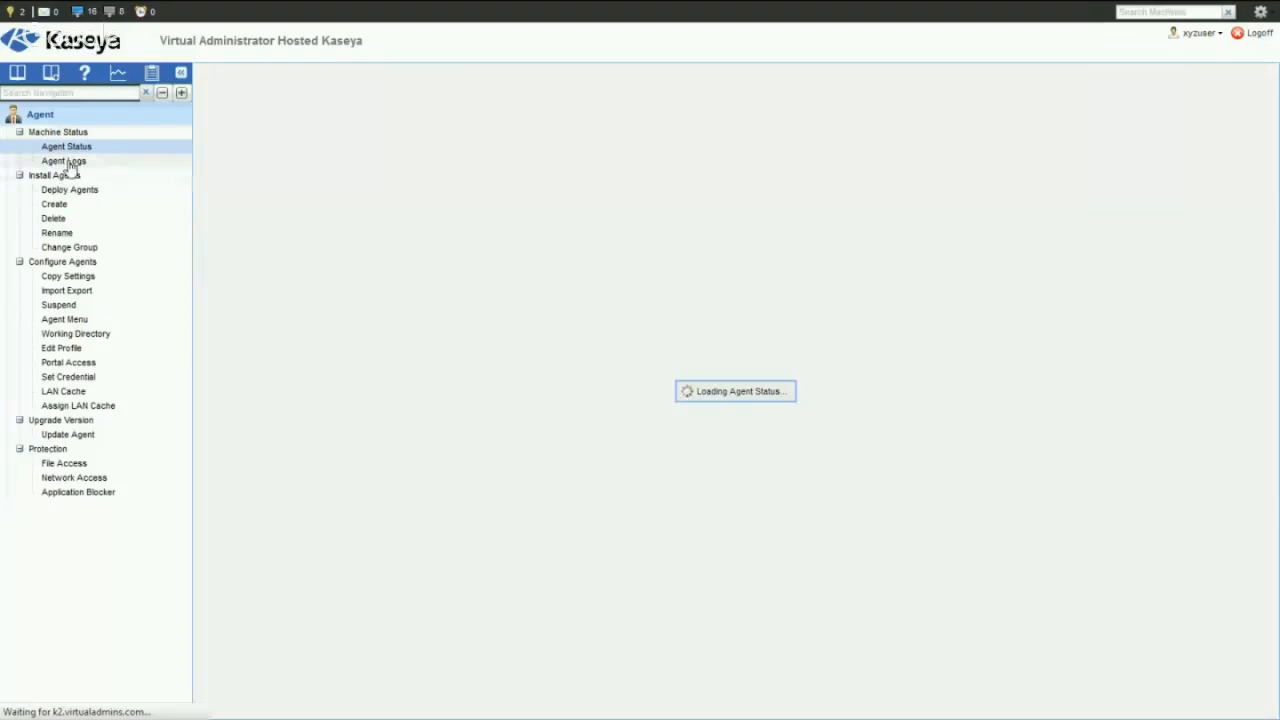
pyautogui.click(68, 164)
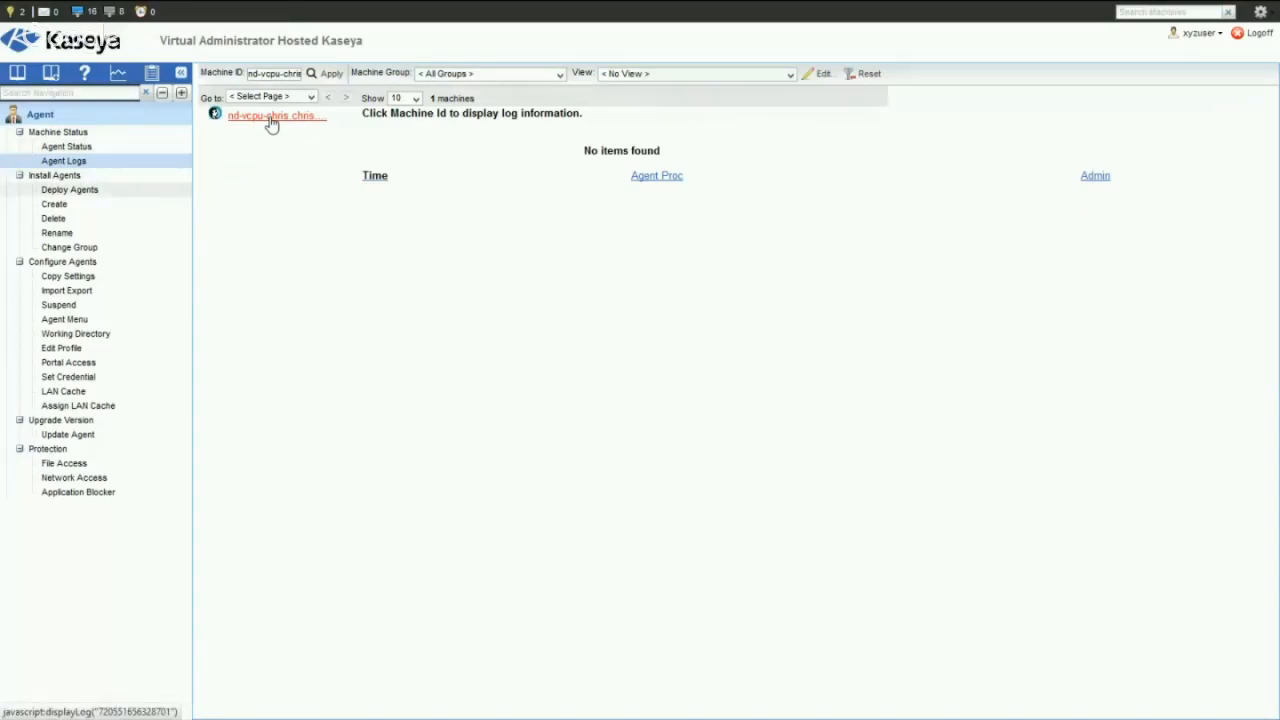
pyautogui.click(271, 118)
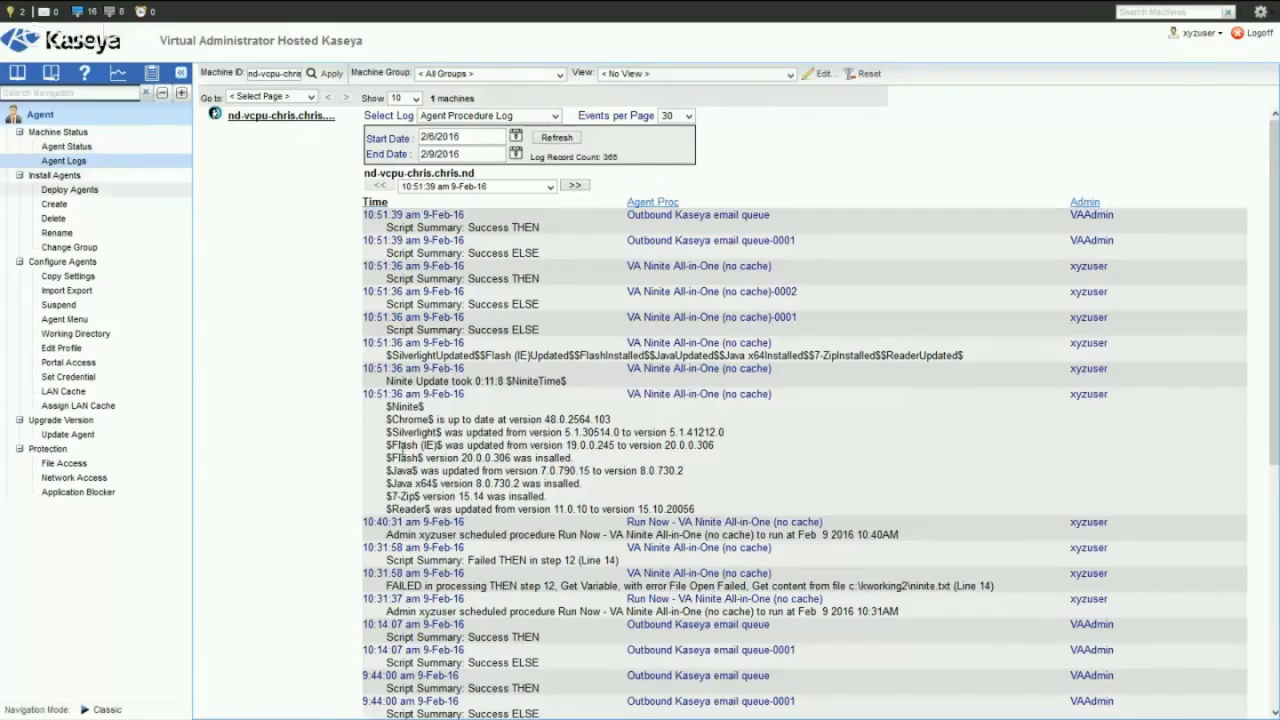
# - Examine the log entry that starts with the $Ninite$ tag and reports the update result for each application
pyautogui.moveTo(728, 513); pyautogui.dragTo(386, 448)
pyautogui.click(893, 457)
pyautogui.moveTo(445, 419); pyautogui.dragTo(510, 420)
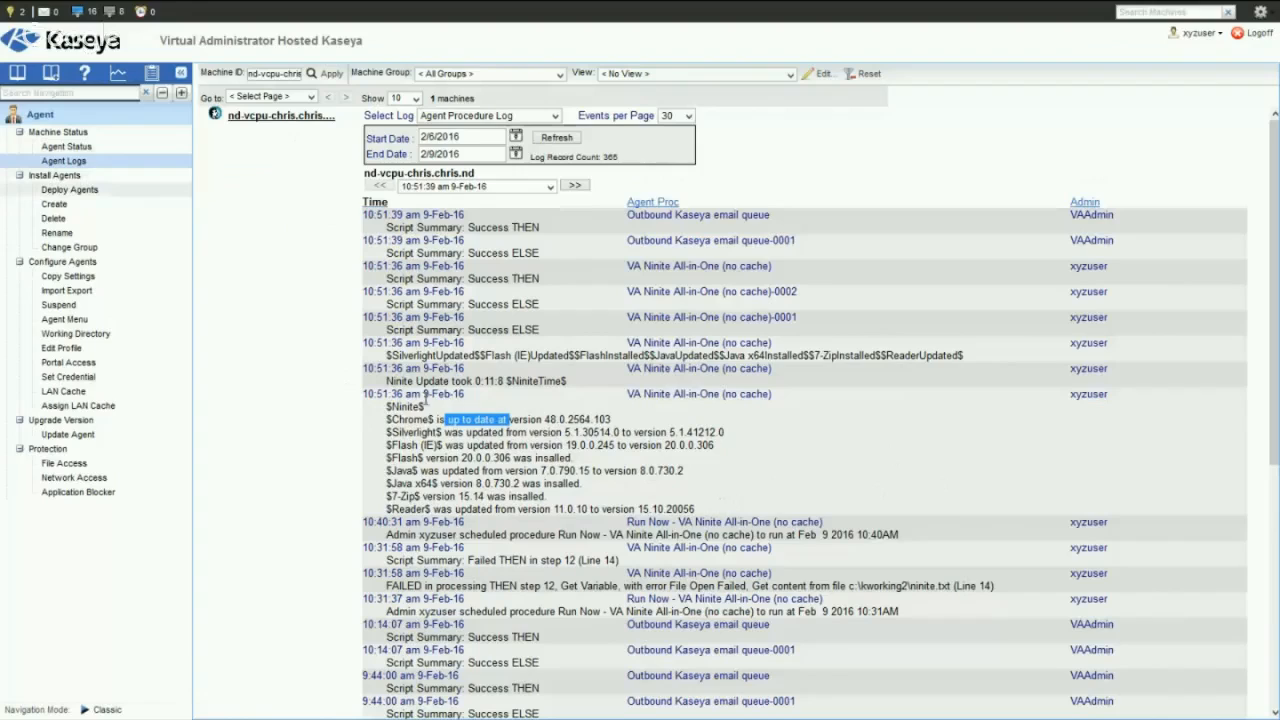
pyautogui.moveTo(432, 408); pyautogui.dragTo(386, 408)
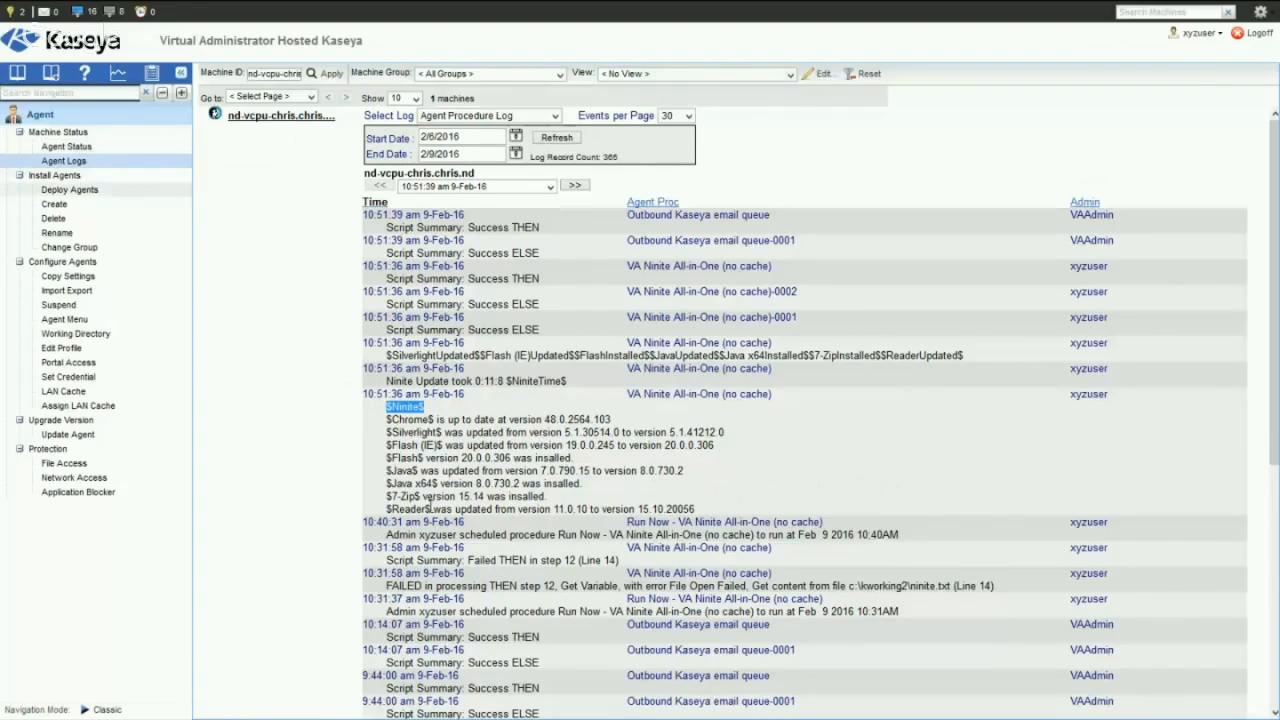
pyautogui.click(450, 410)
# - Examine the Ninite update duration entry with its $NiniteTime$ tag and the entry of per-app tags such as $SilverlightUpdated$
pyautogui.moveTo(386, 381); pyautogui.dragTo(589, 391)
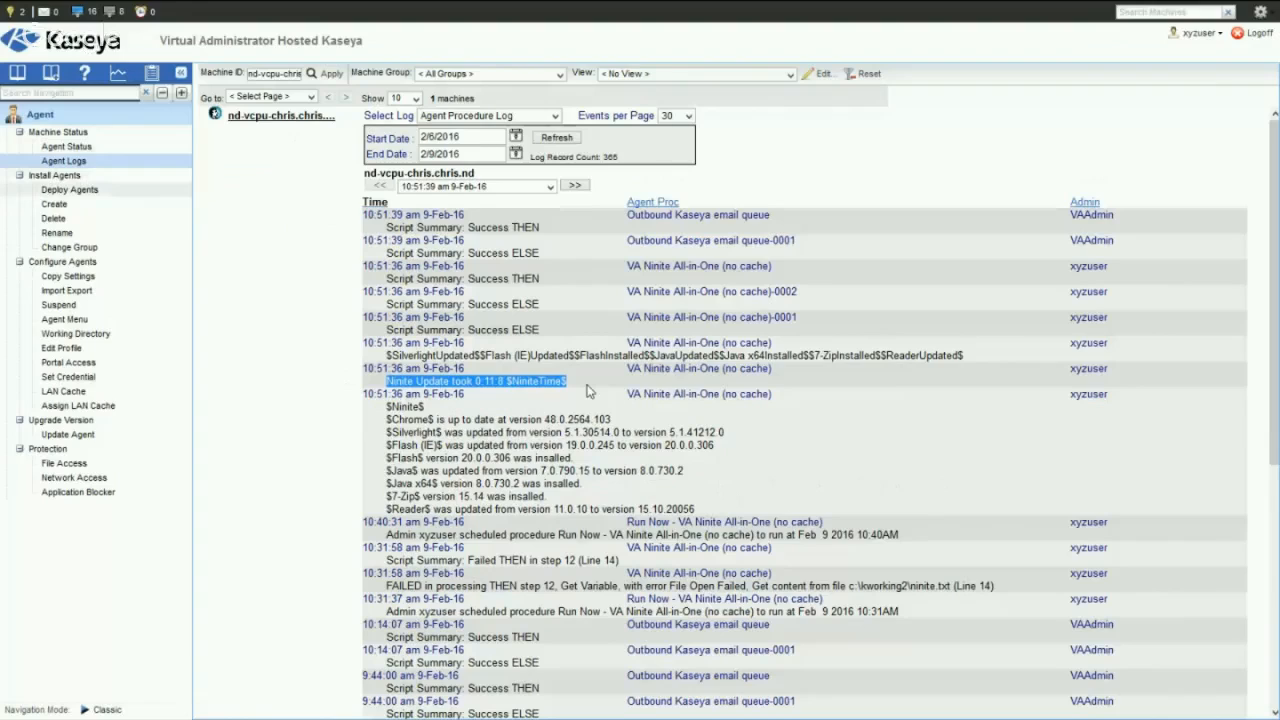
pyautogui.click(580, 396)
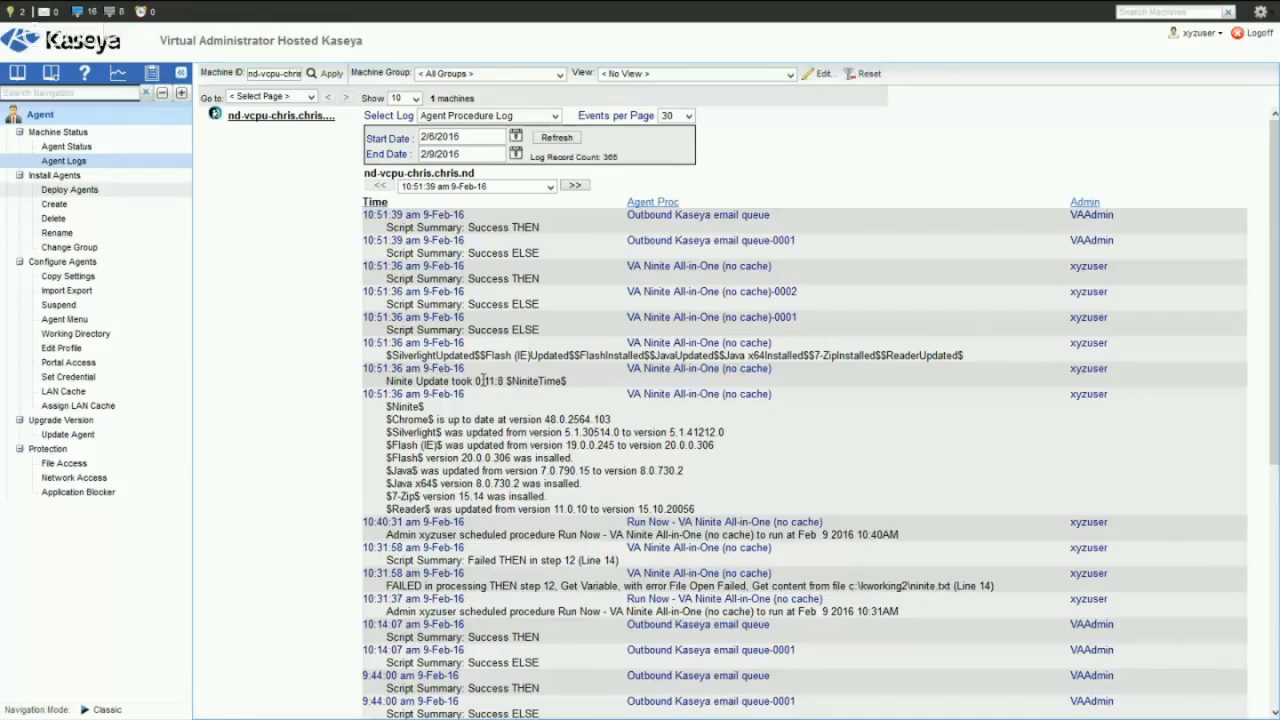
pyautogui.moveTo(505, 381); pyautogui.dragTo(573, 387)
pyautogui.click(921, 389)
pyautogui.moveTo(481, 355); pyautogui.dragTo(386, 355)
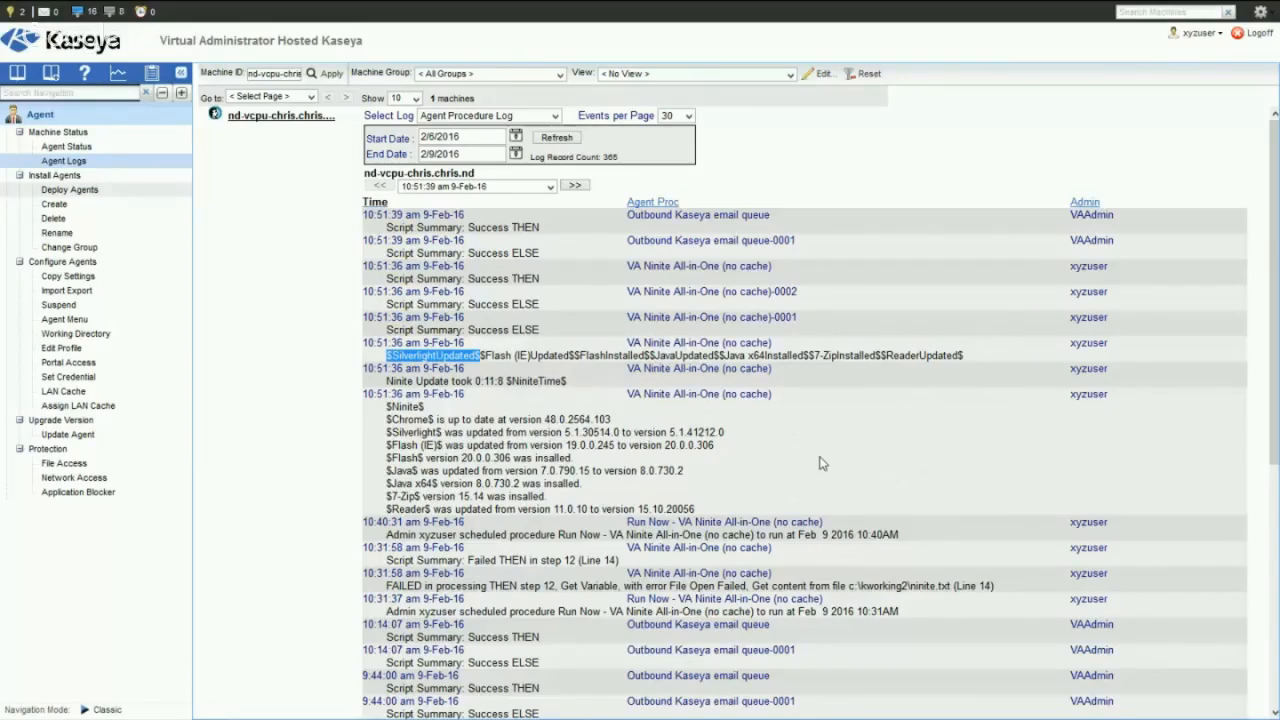
pyautogui.click(972, 355)
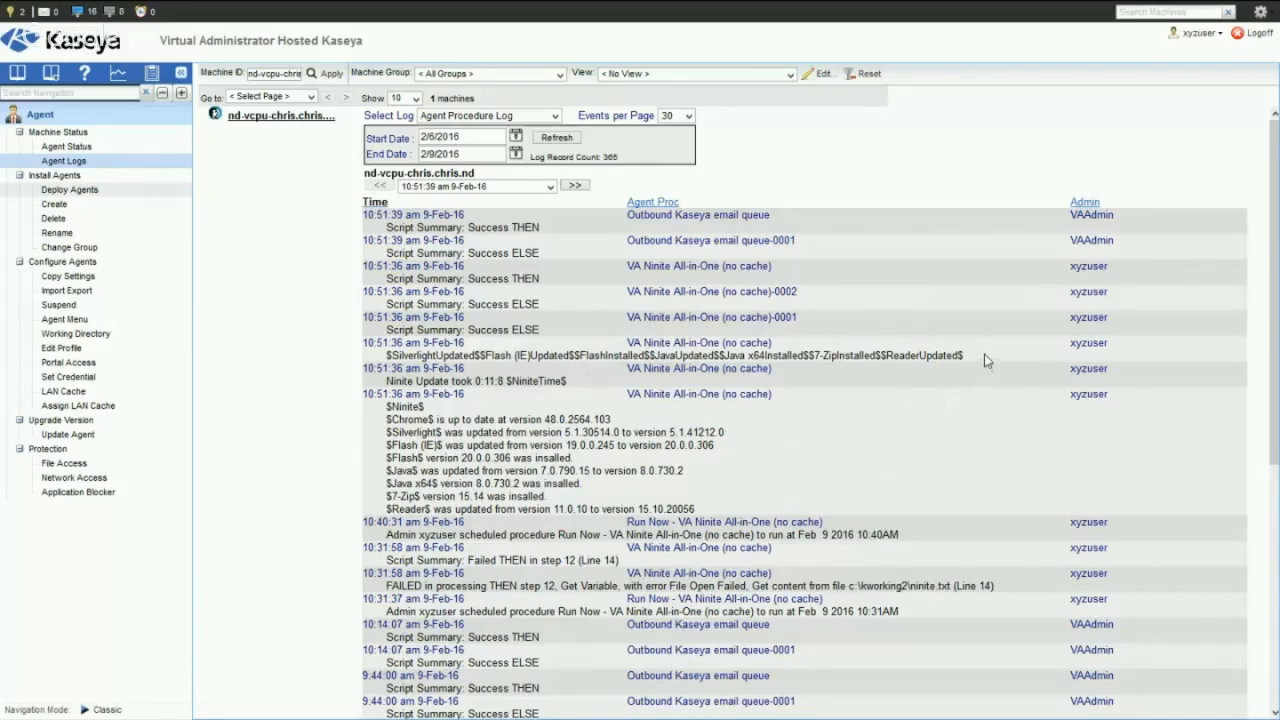
pyautogui.moveTo(983, 354); pyautogui.dragTo(387, 348)
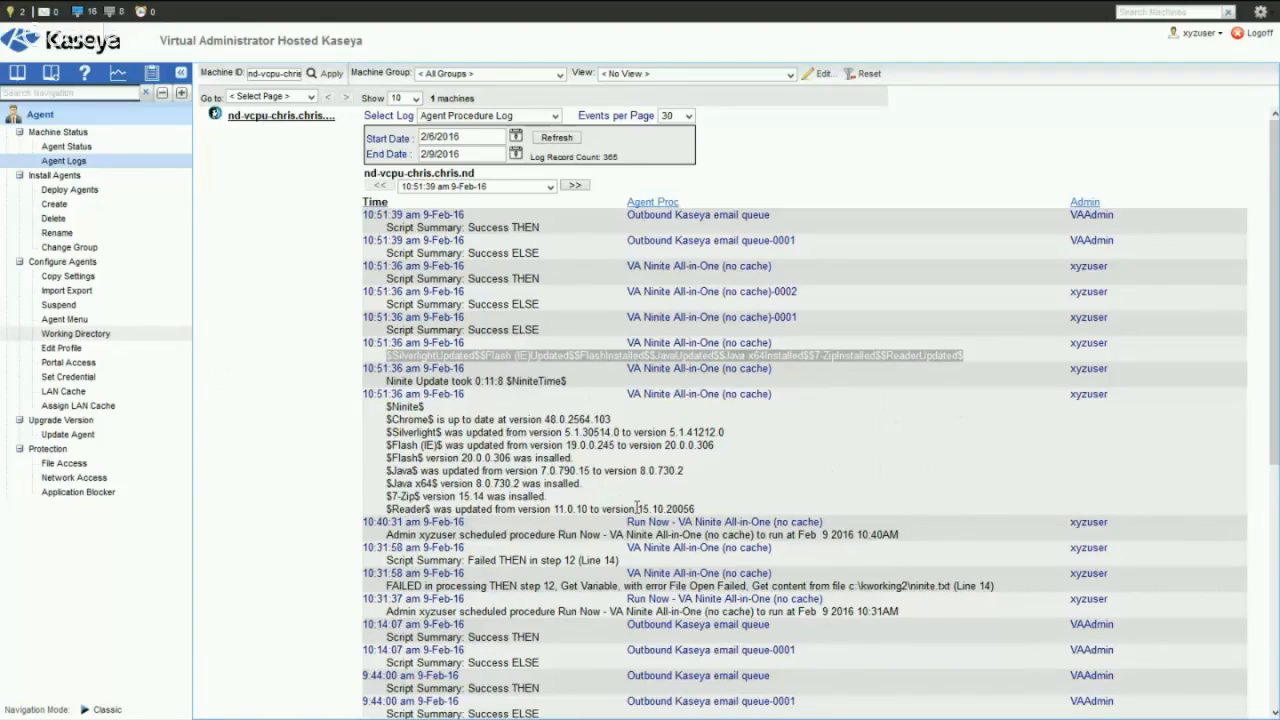
pyautogui.click(884, 459)
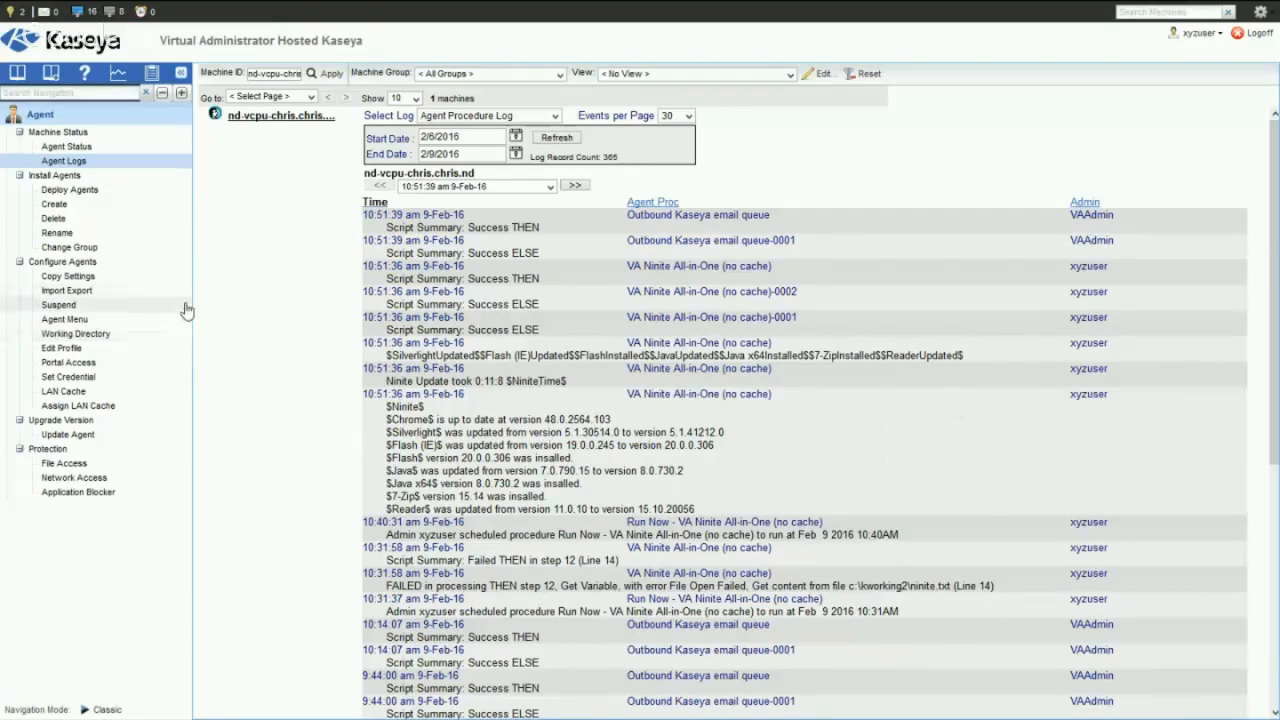
# - Go to the Info Center's Reports and select the private myReports folder
pyautogui.click(45, 115)
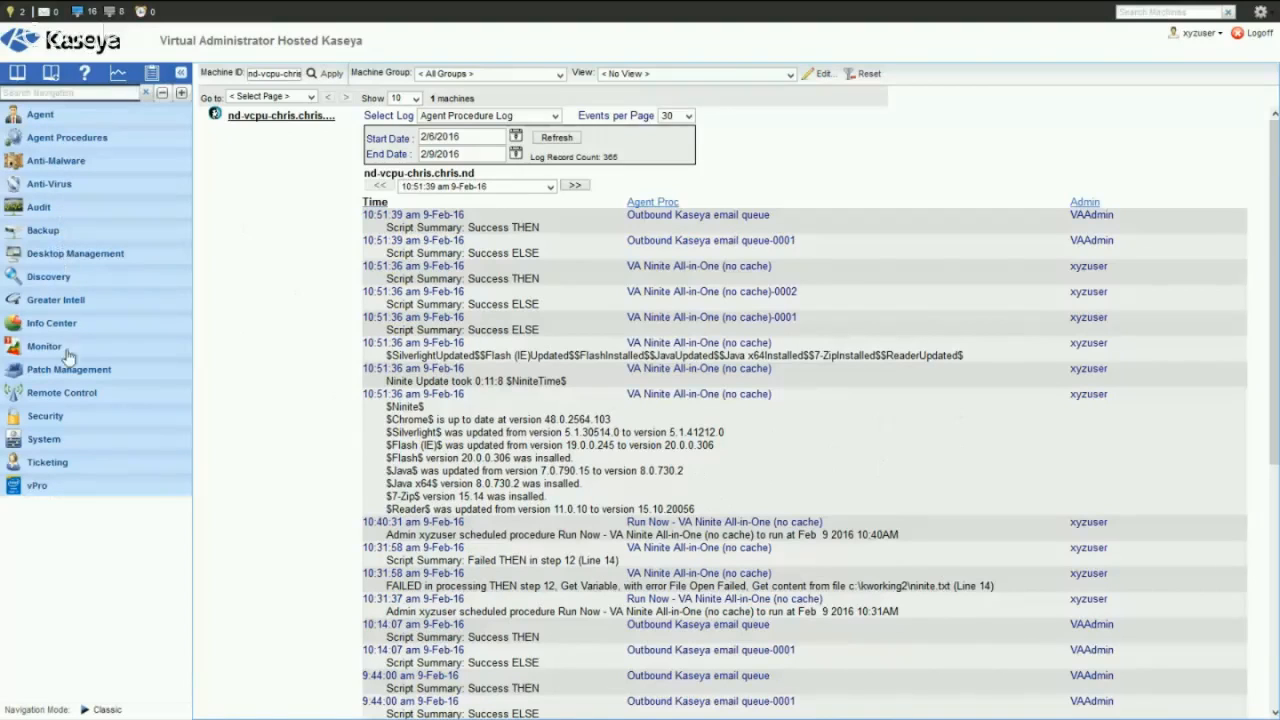
pyautogui.click(52, 323)
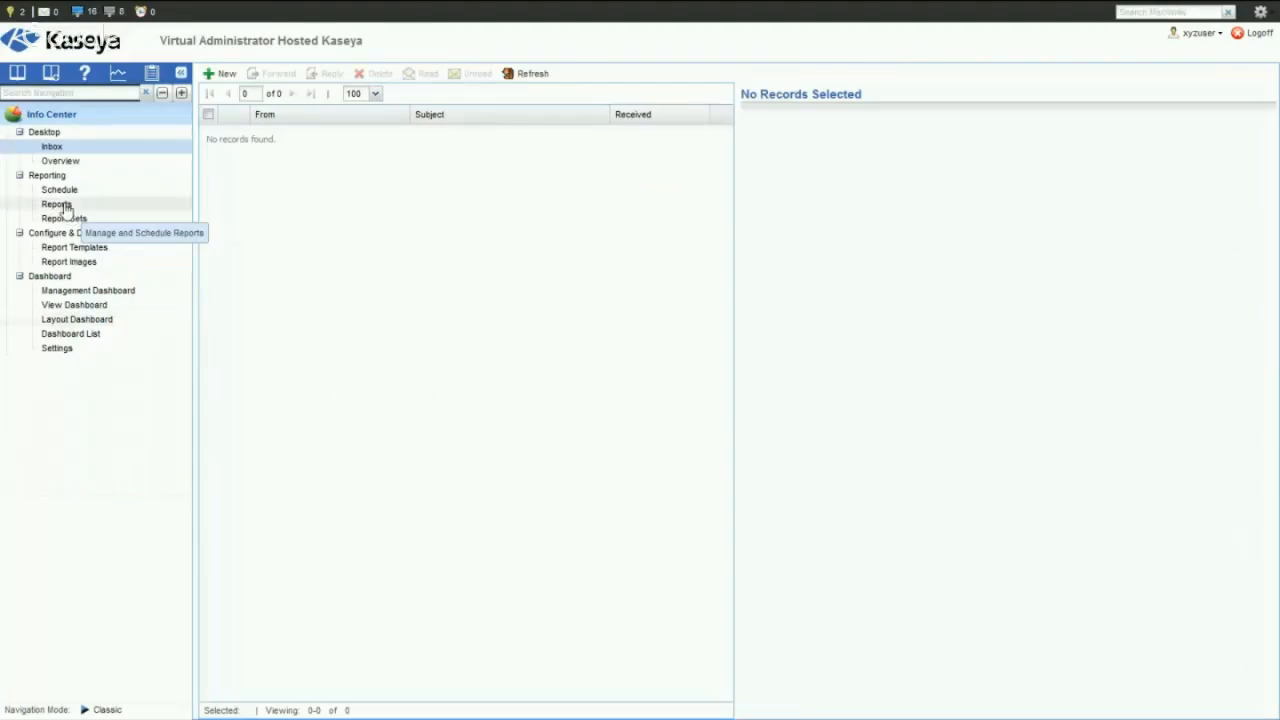
pyautogui.click(62, 205)
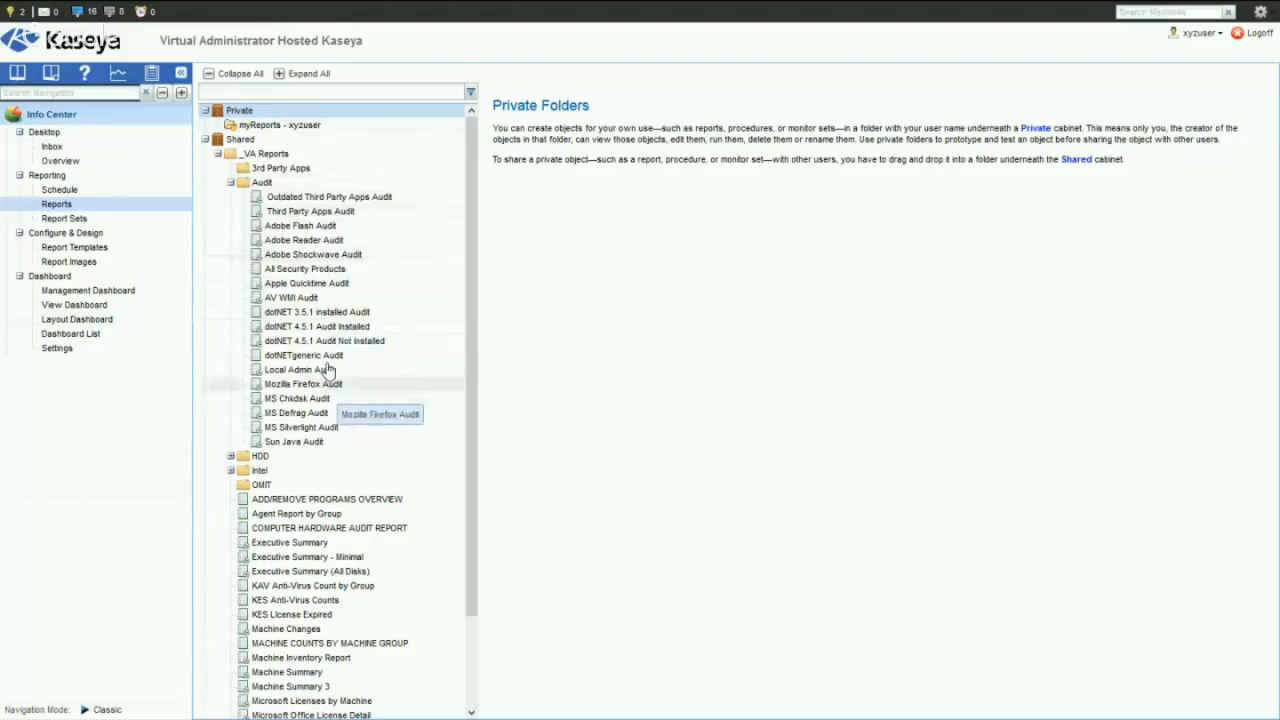
pyautogui.click(266, 128)
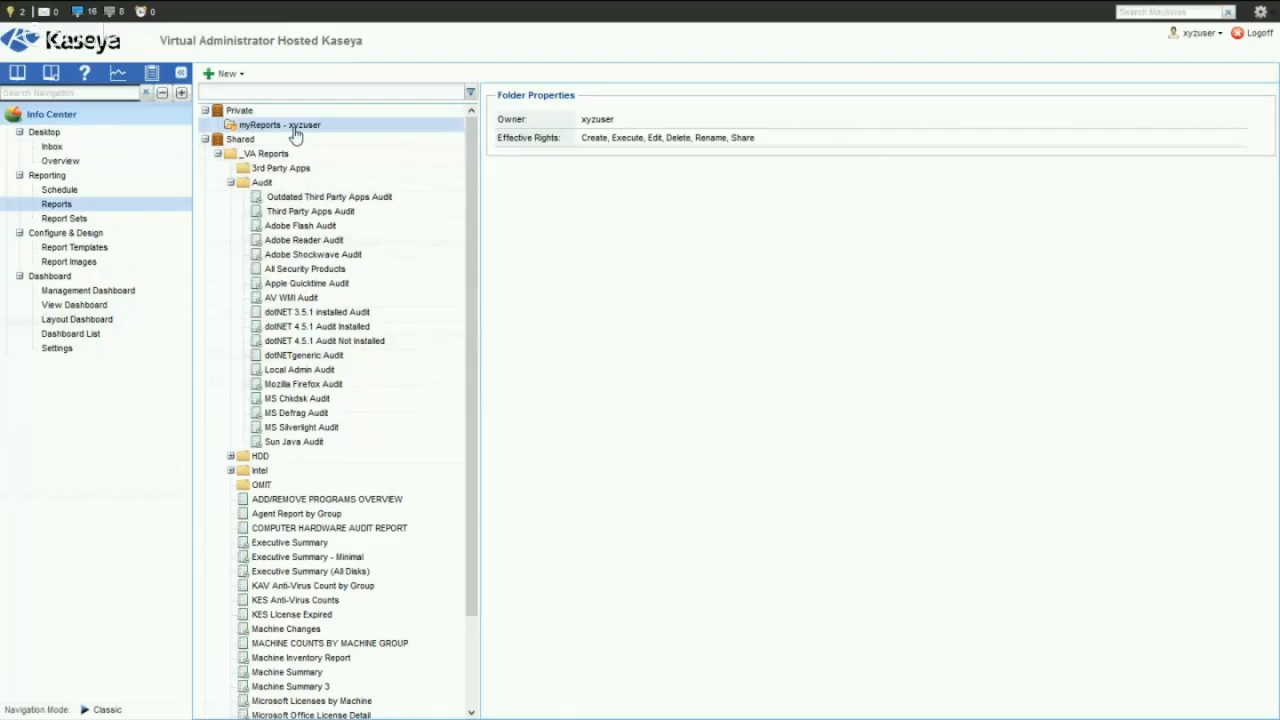
# - Start a new legacy report in the private folder, based on Agent Procedure Log from the Logs category
pyautogui.click(224, 75)
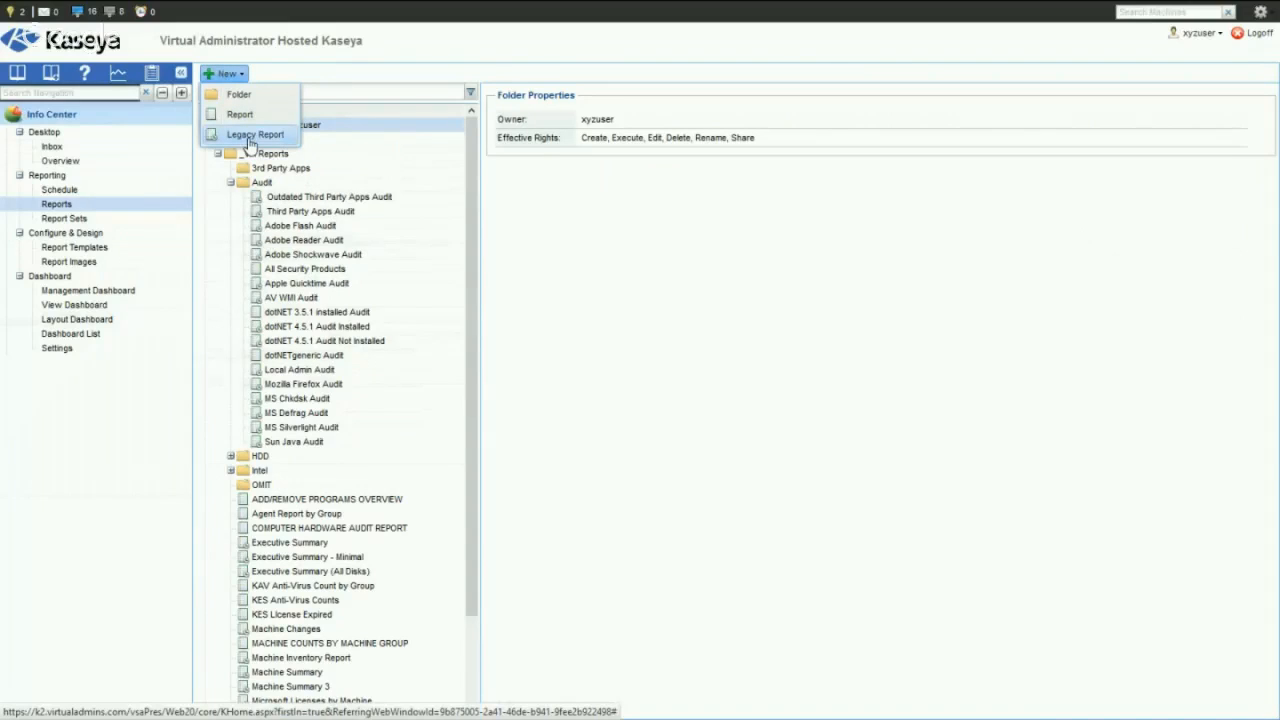
pyautogui.click(256, 140)
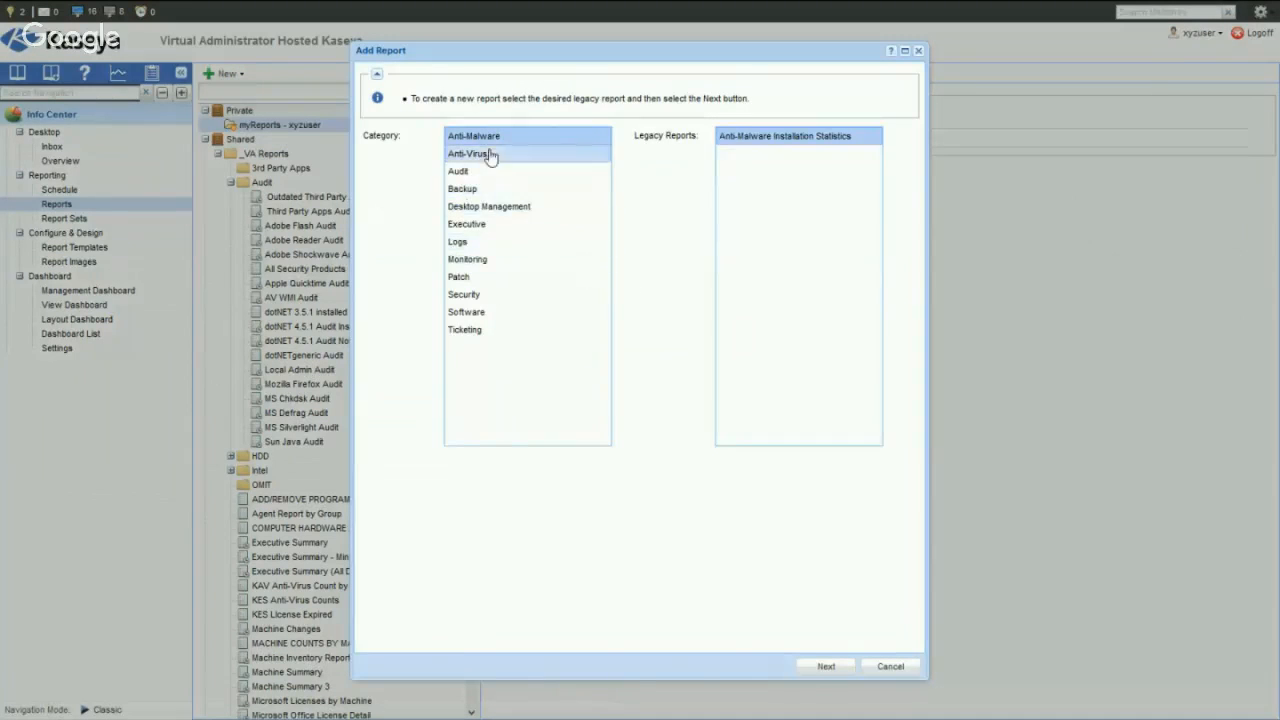
pyautogui.click(462, 243)
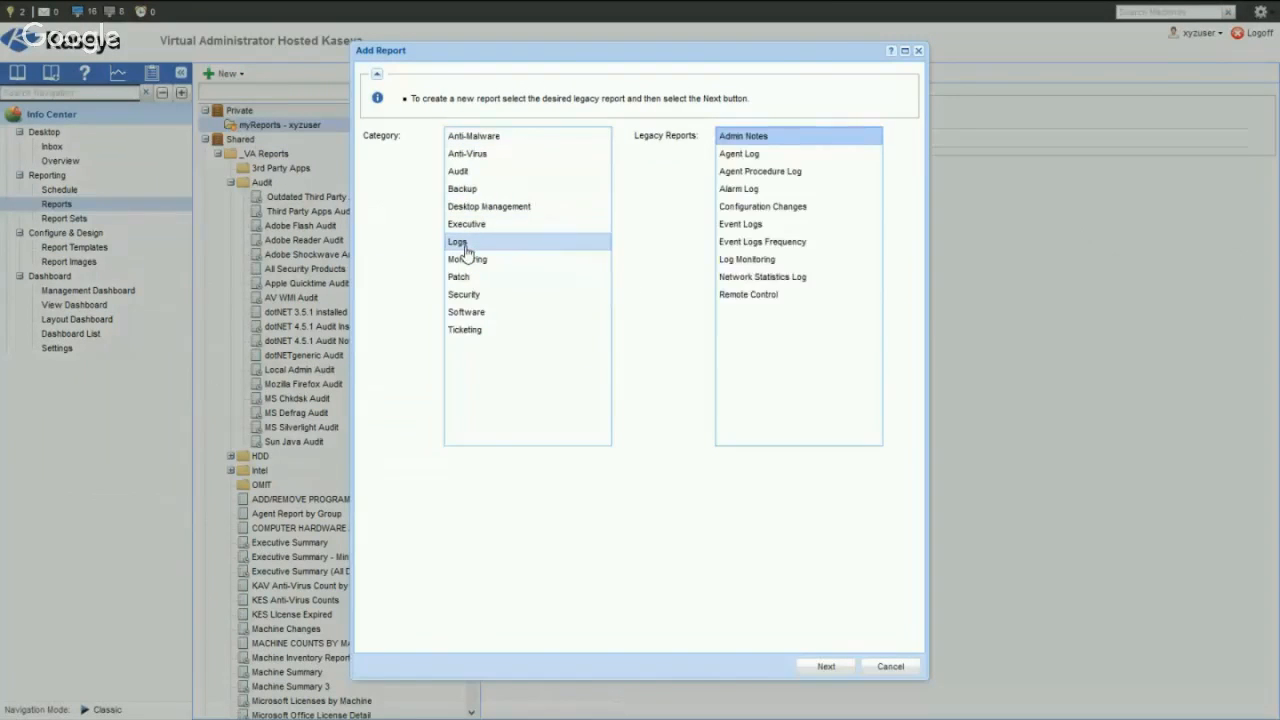
pyautogui.click(786, 176)
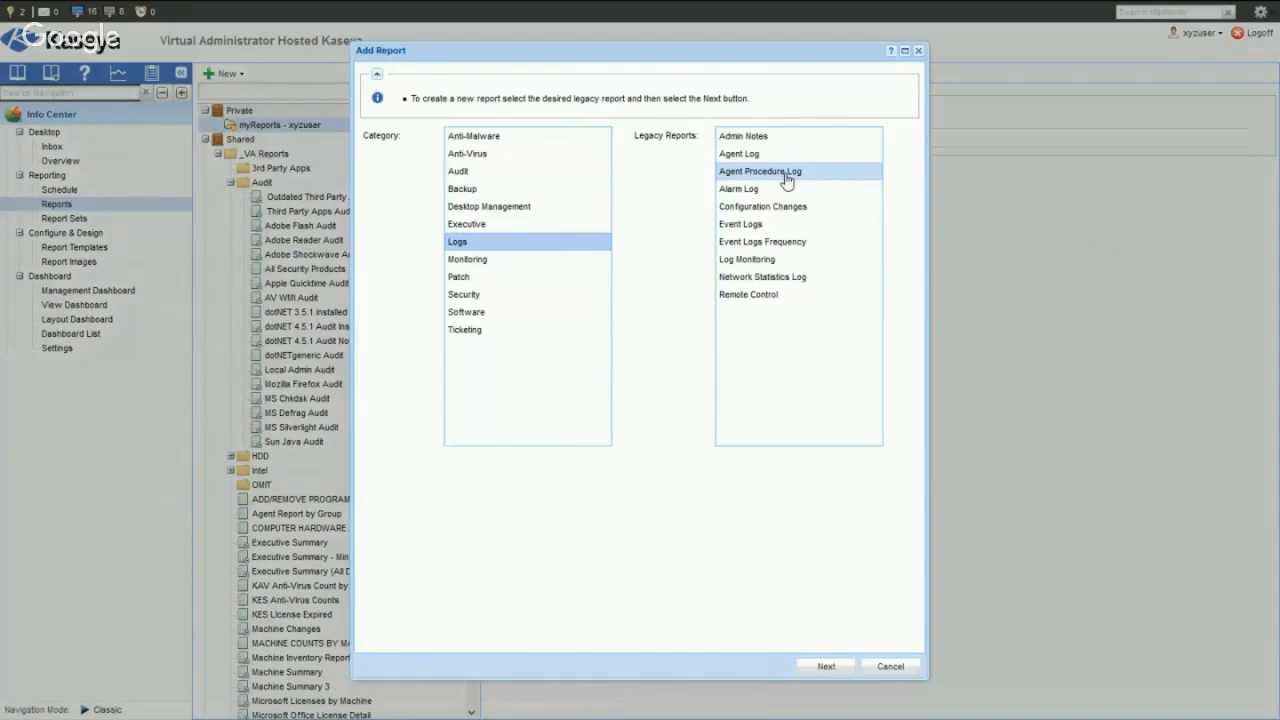
pyautogui.click(786, 176)
pyautogui.click(827, 672)
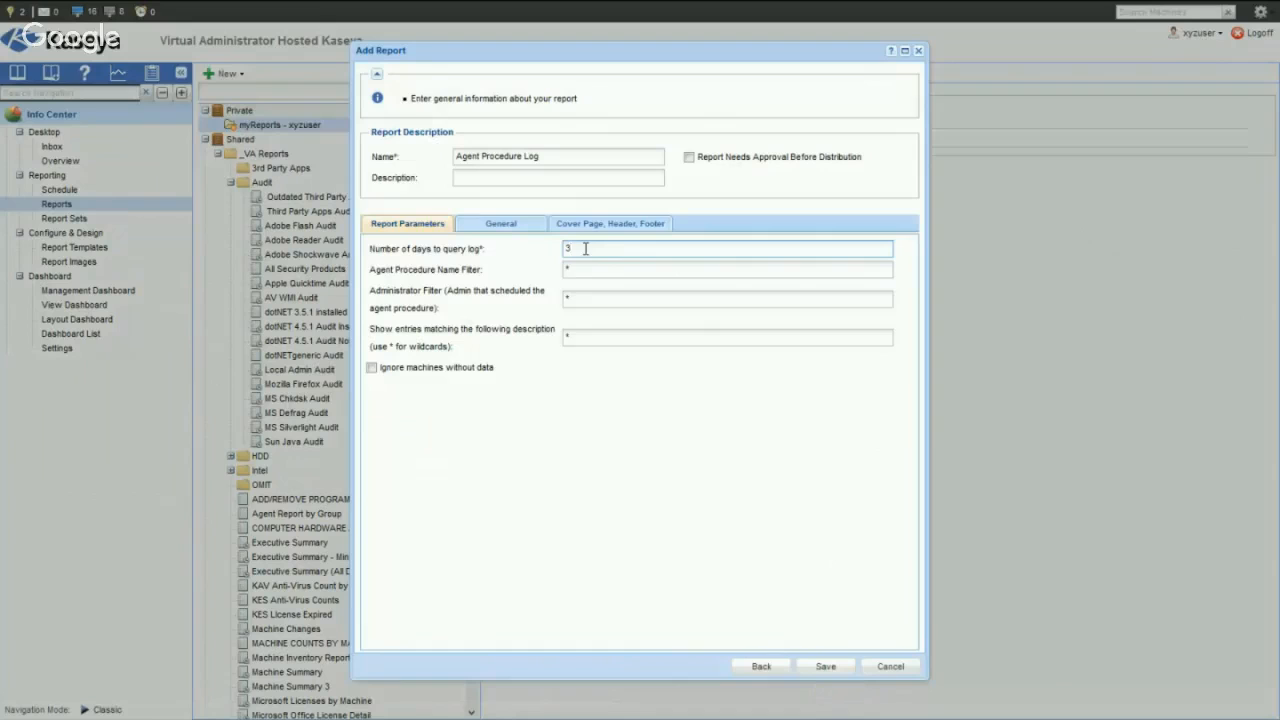
# - Set the report to query 3 days of log and show only entries whose description matches *$Ninite$*
pyautogui.moveTo(586, 248); pyautogui.dragTo(553, 251)
pyautogui.write('3')
pyautogui.click(586, 337)
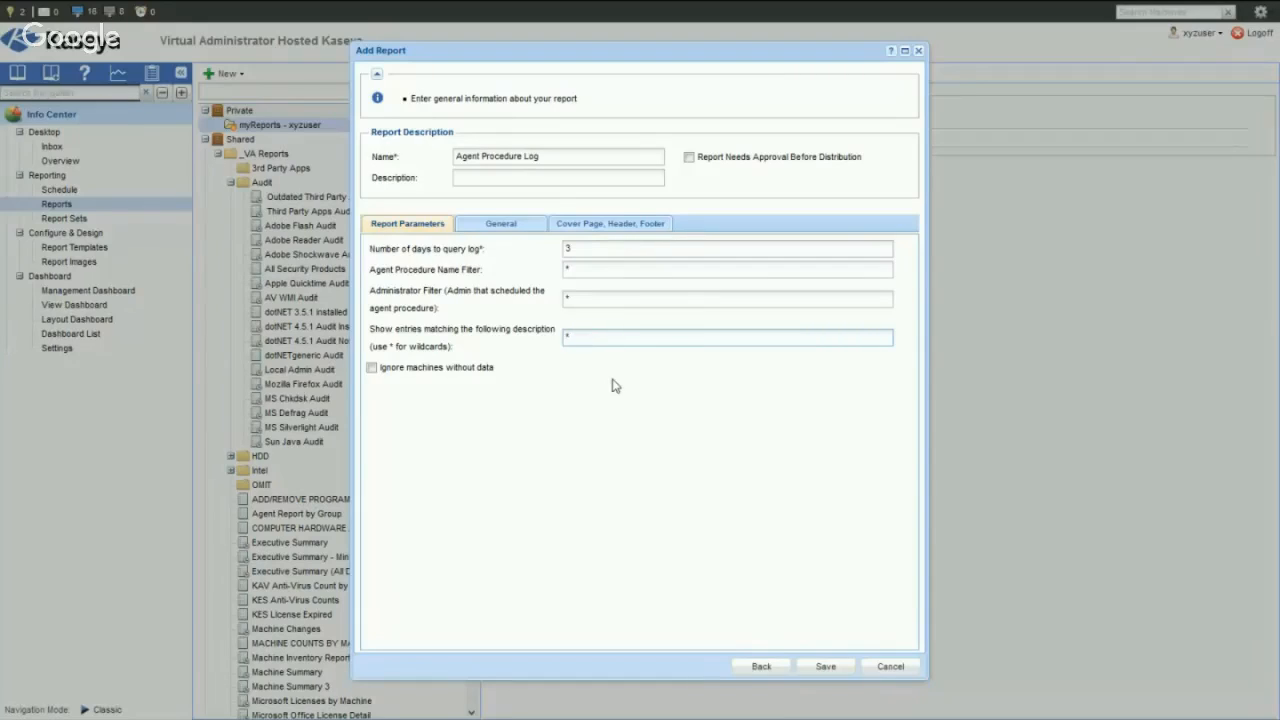
pyautogui.write('$Ninite$*')
# - Name the report "Ninte Update report" and save it
pyautogui.moveTo(559, 159); pyautogui.dragTo(396, 158)
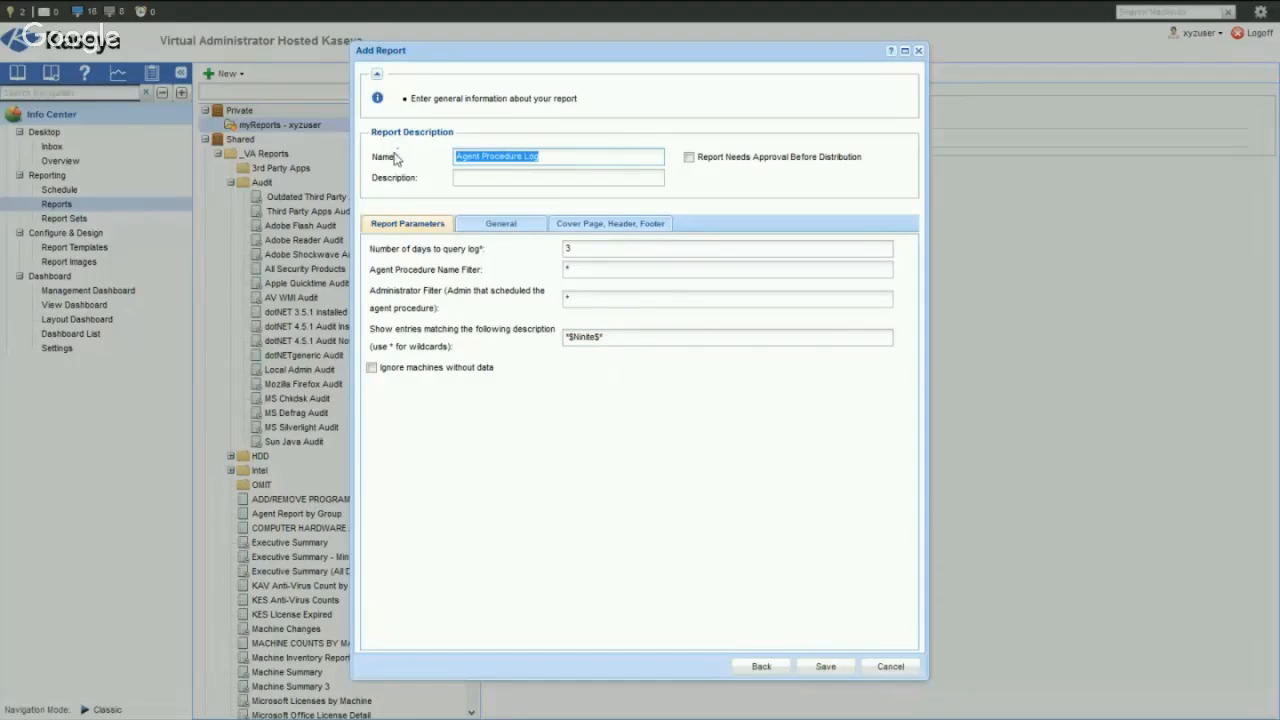
pyautogui.write('Ninte ')
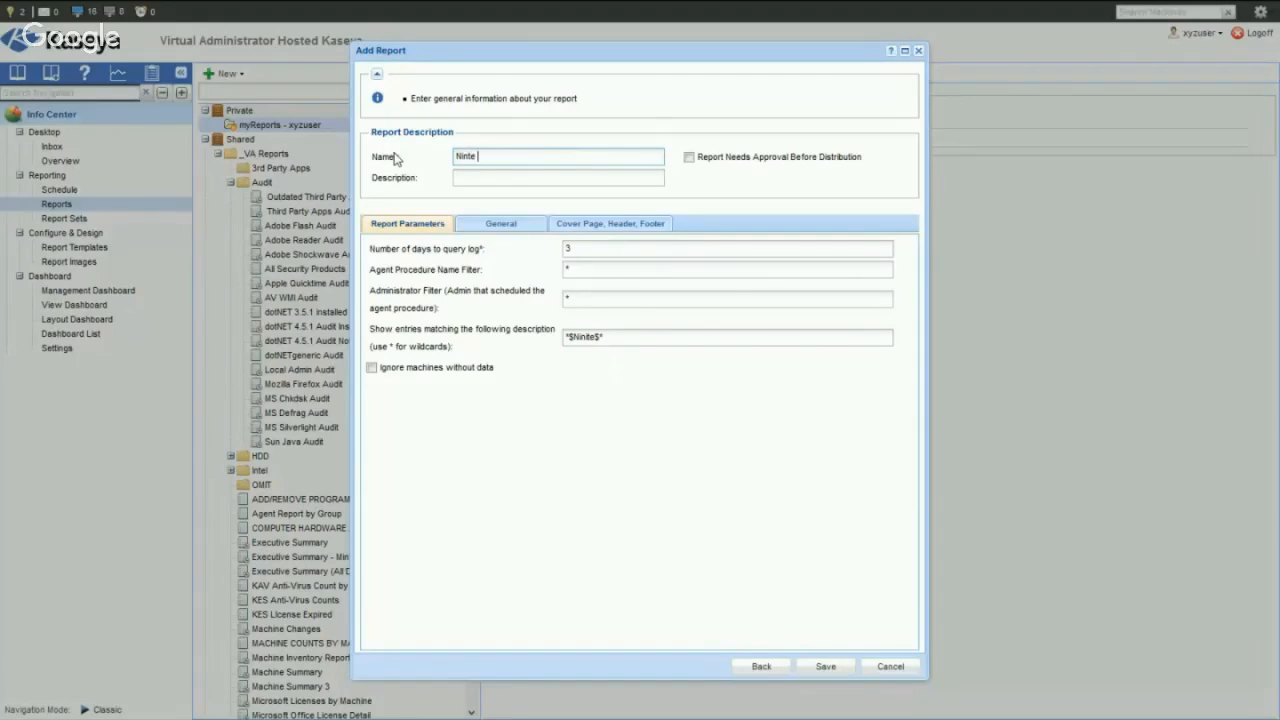
pyautogui.write('Update report')
pyautogui.moveTo(592, 248); pyautogui.dragTo(560, 245)
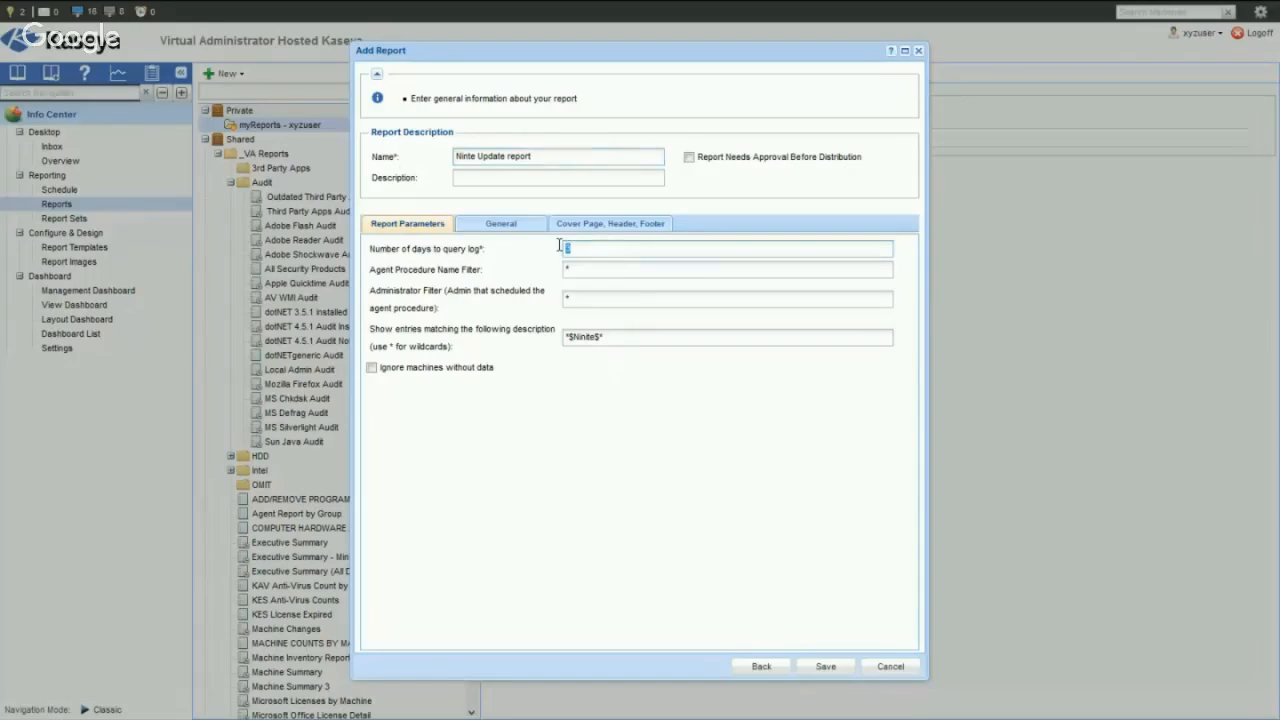
pyautogui.click(620, 336)
pyautogui.click(825, 667)
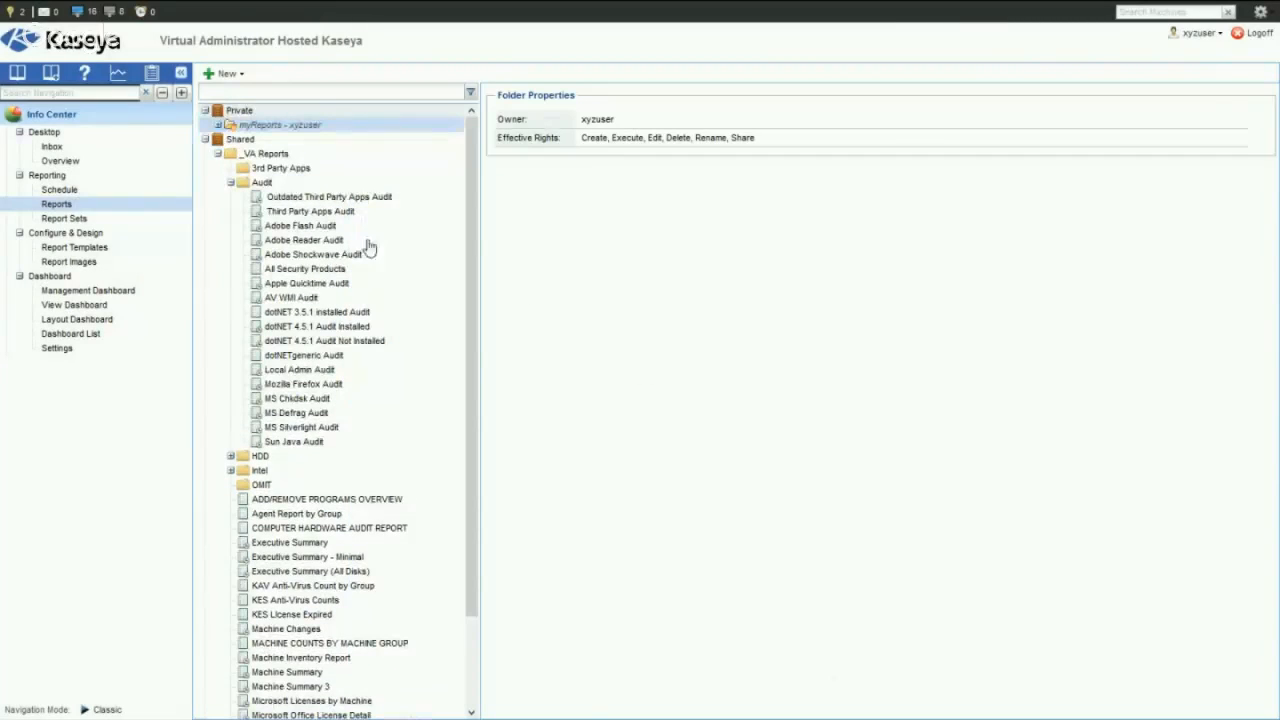
# - Run the saved Ninte Update report immediately for all organizations and machine groups, keeping the prefilled machine ID filter
pyautogui.click(218, 125)
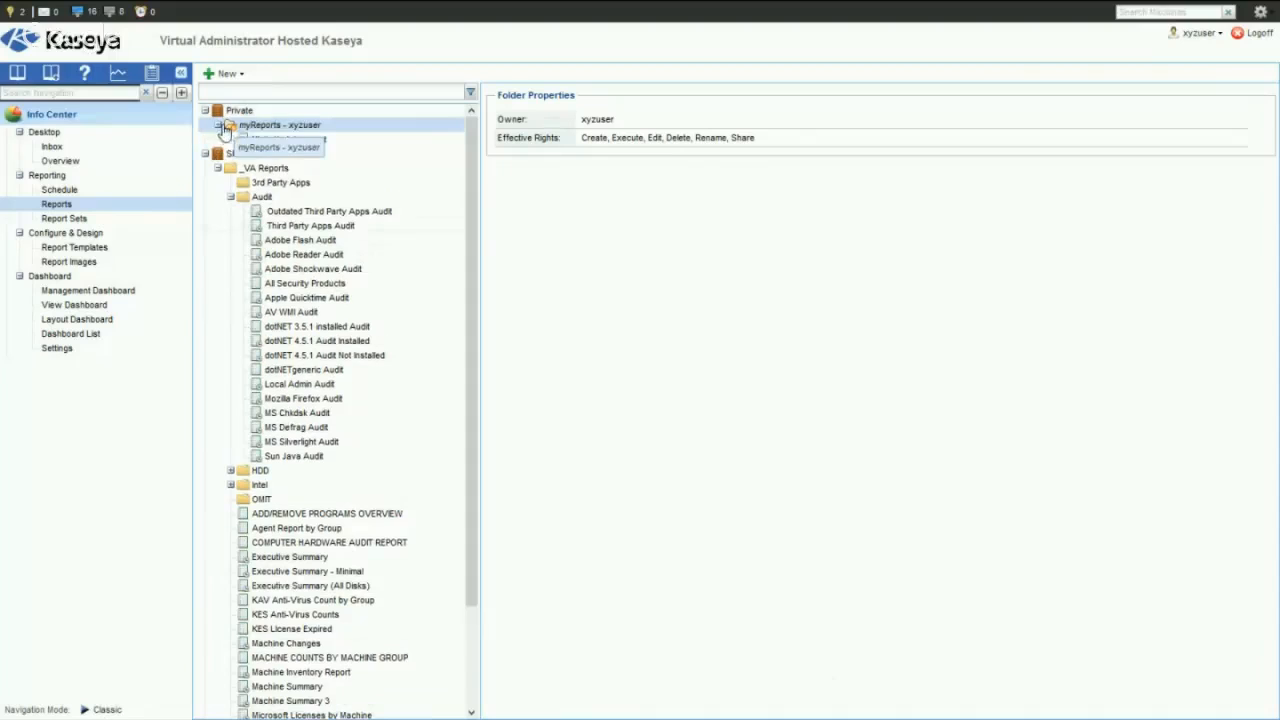
pyautogui.click(274, 144)
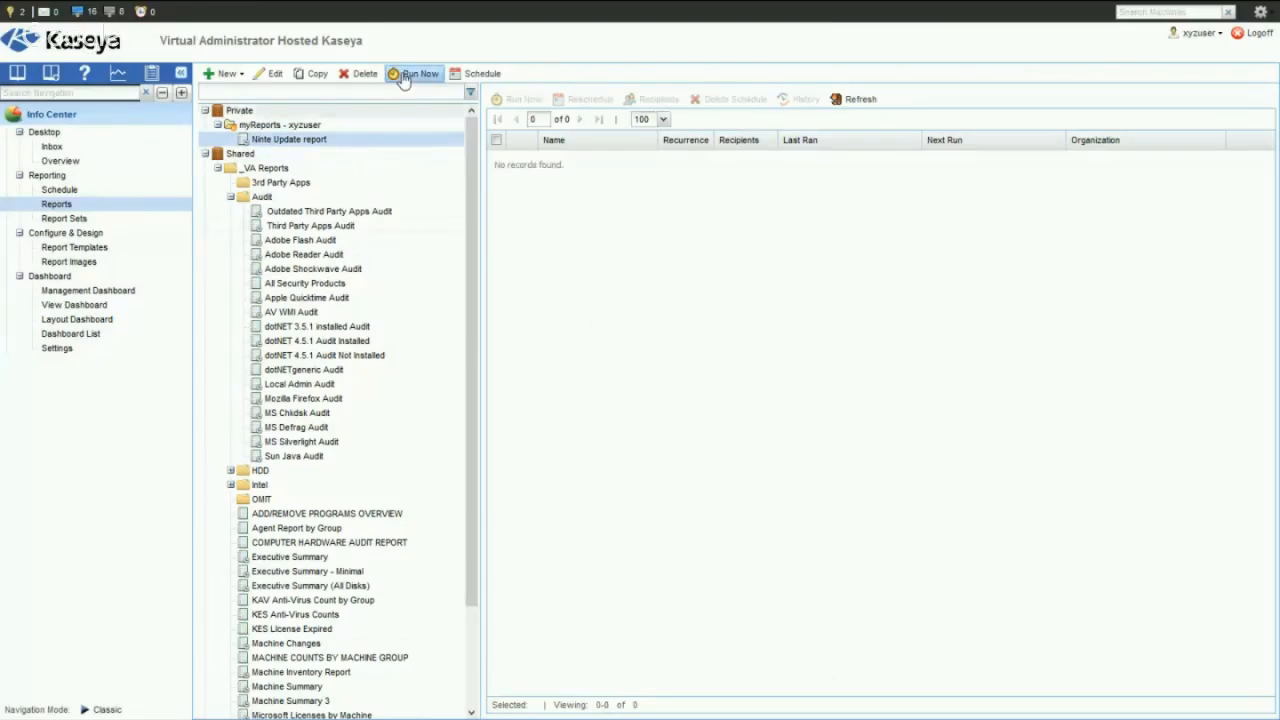
pyautogui.click(410, 80)
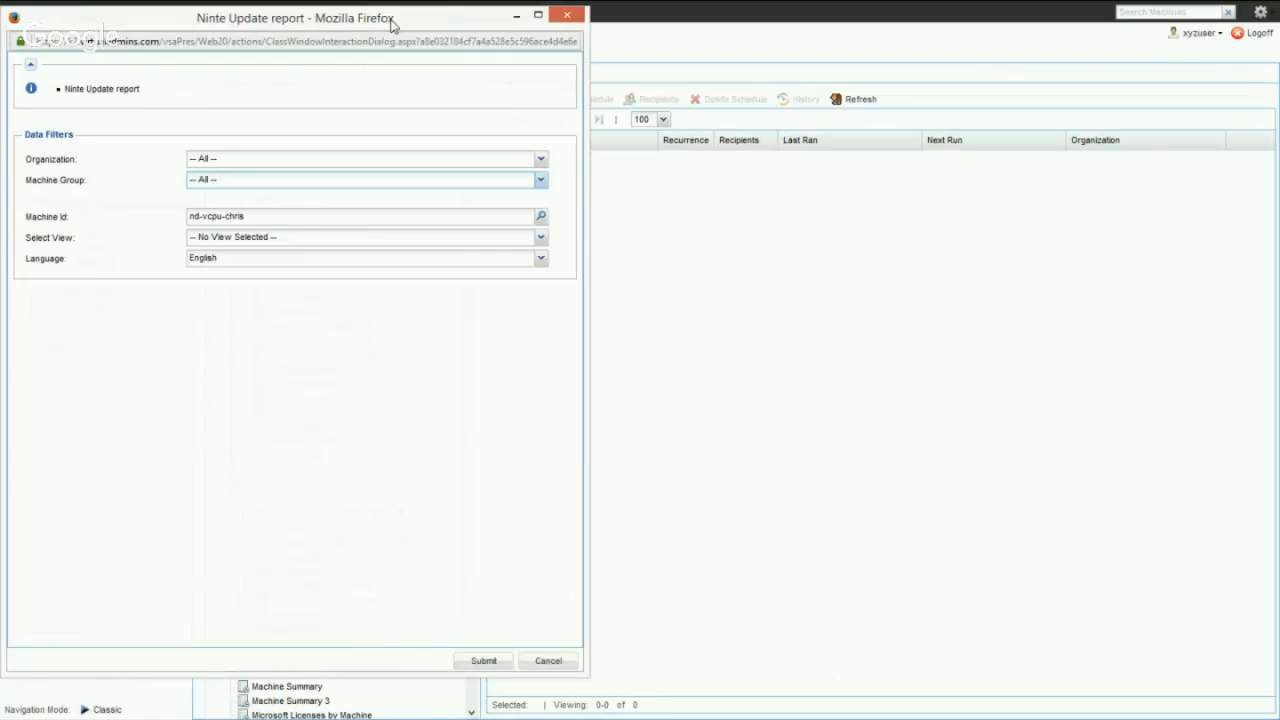
pyautogui.click(220, 179)
pyautogui.click(484, 661)
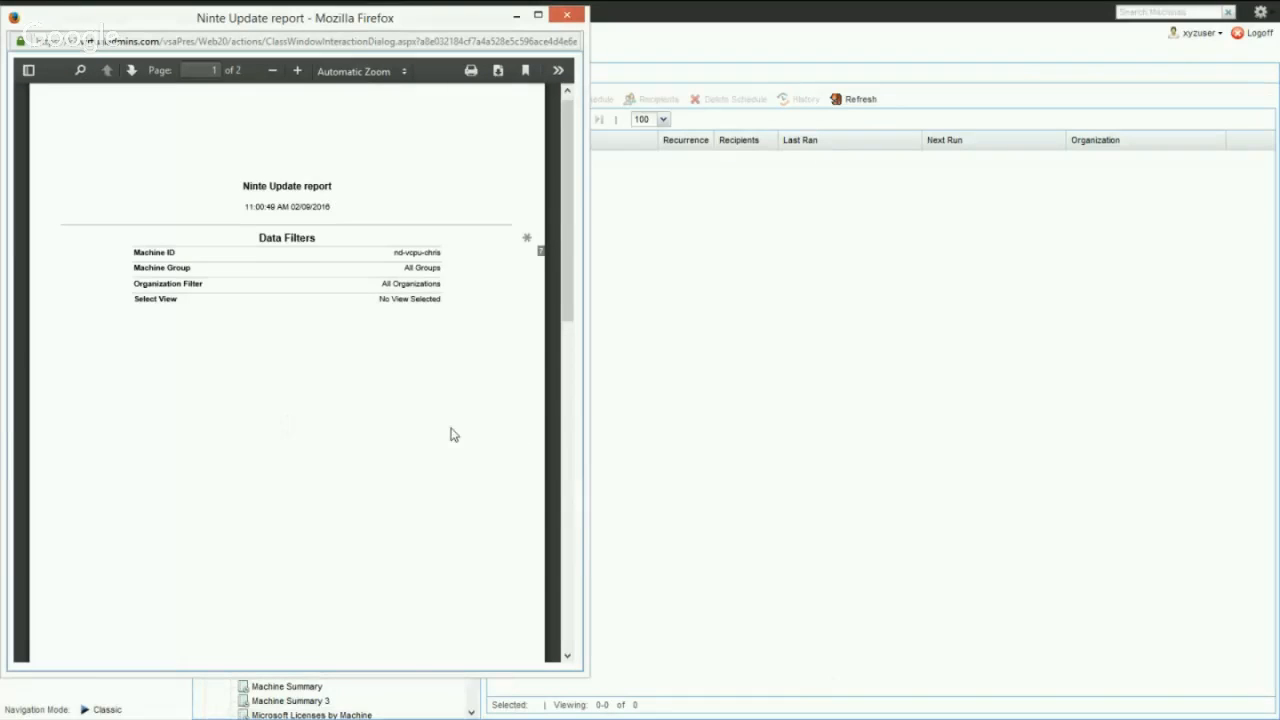
# - Examine the Ninite All-in-One and Audit Only log entries in the generated report, including the $Audit$ $Ninite$ tags, and close it
pyautogui.scroll(-5, 450, 434)
pyautogui.scroll(-4, 450, 434)
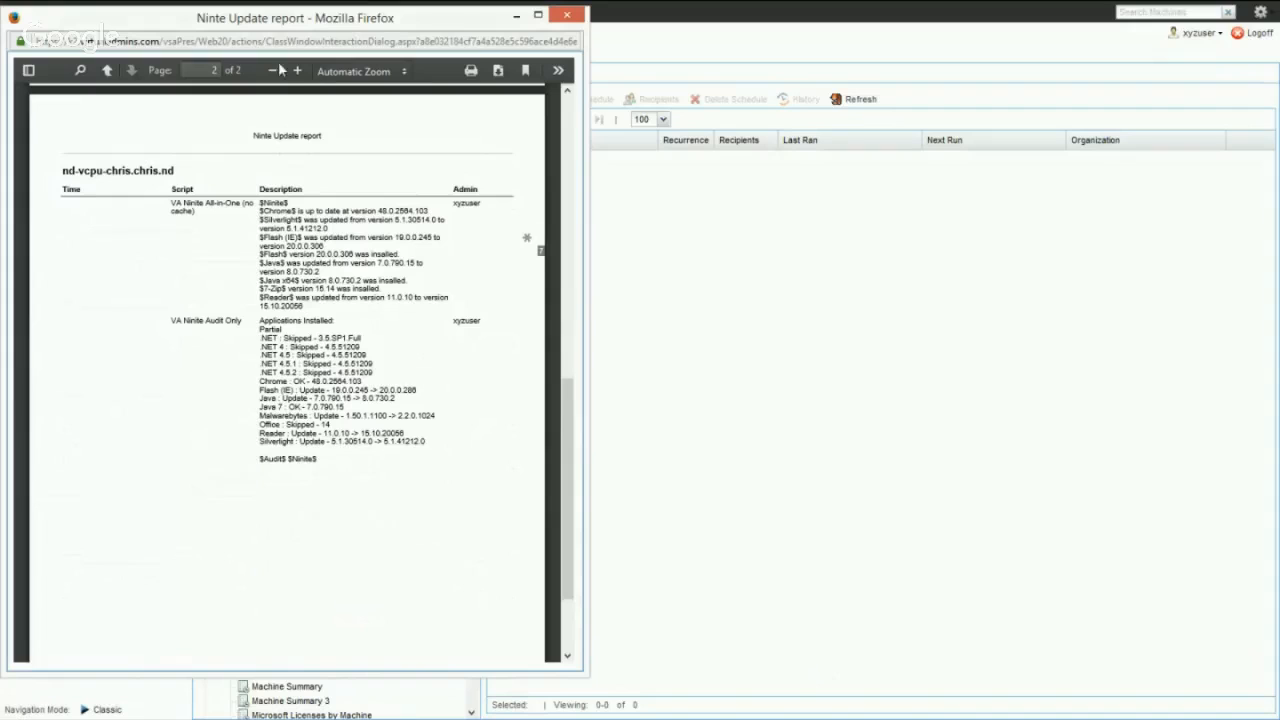
pyautogui.moveTo(283, 22); pyautogui.dragTo(496, 22)
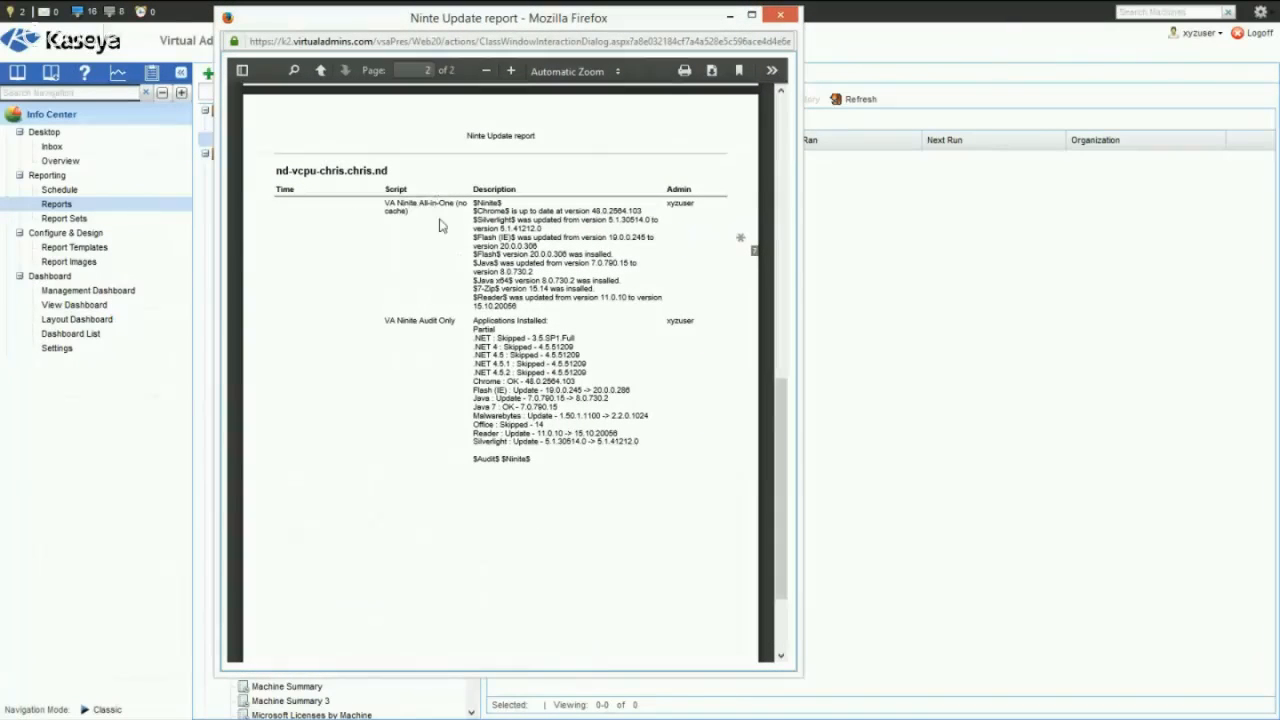
pyautogui.doubleClick(516, 458)
pyautogui.moveTo(499, 459); pyautogui.dragTo(540, 468)
pyautogui.click(562, 475)
pyautogui.click(784, 18)
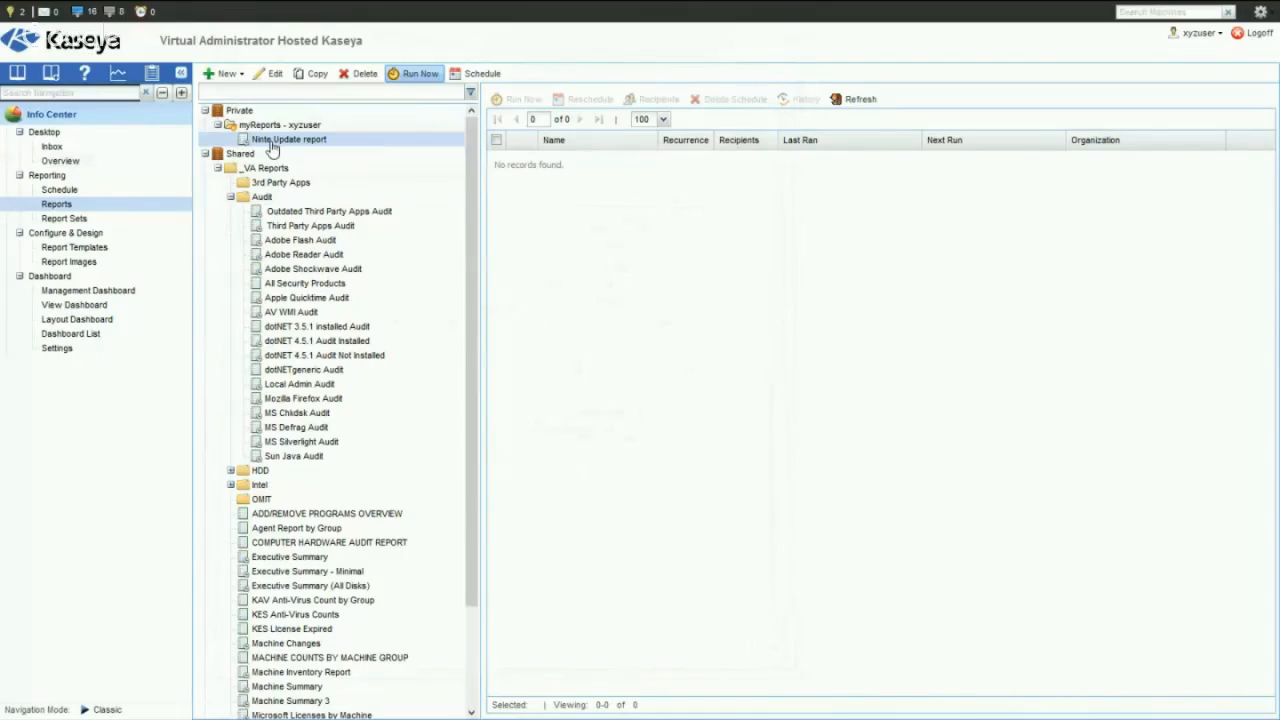
# - Start a new legacy report based on Executive Summary from the Executive category
pyautogui.click(229, 76)
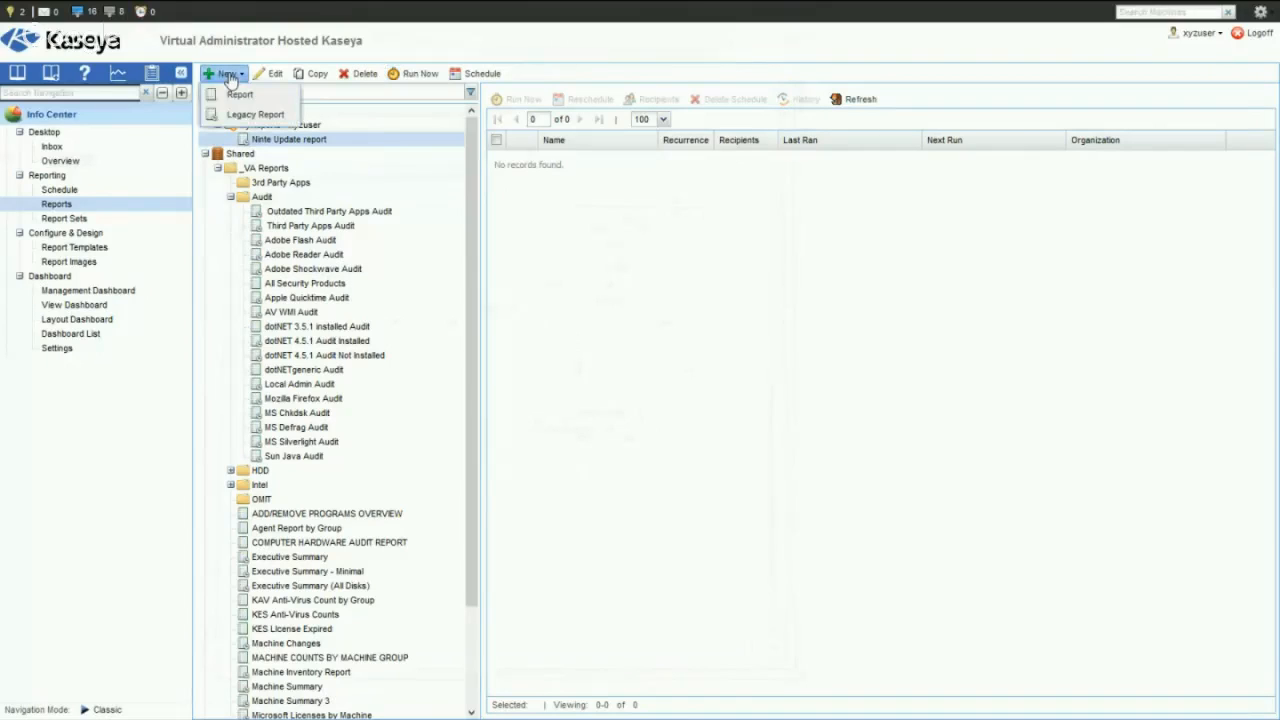
pyautogui.click(236, 114)
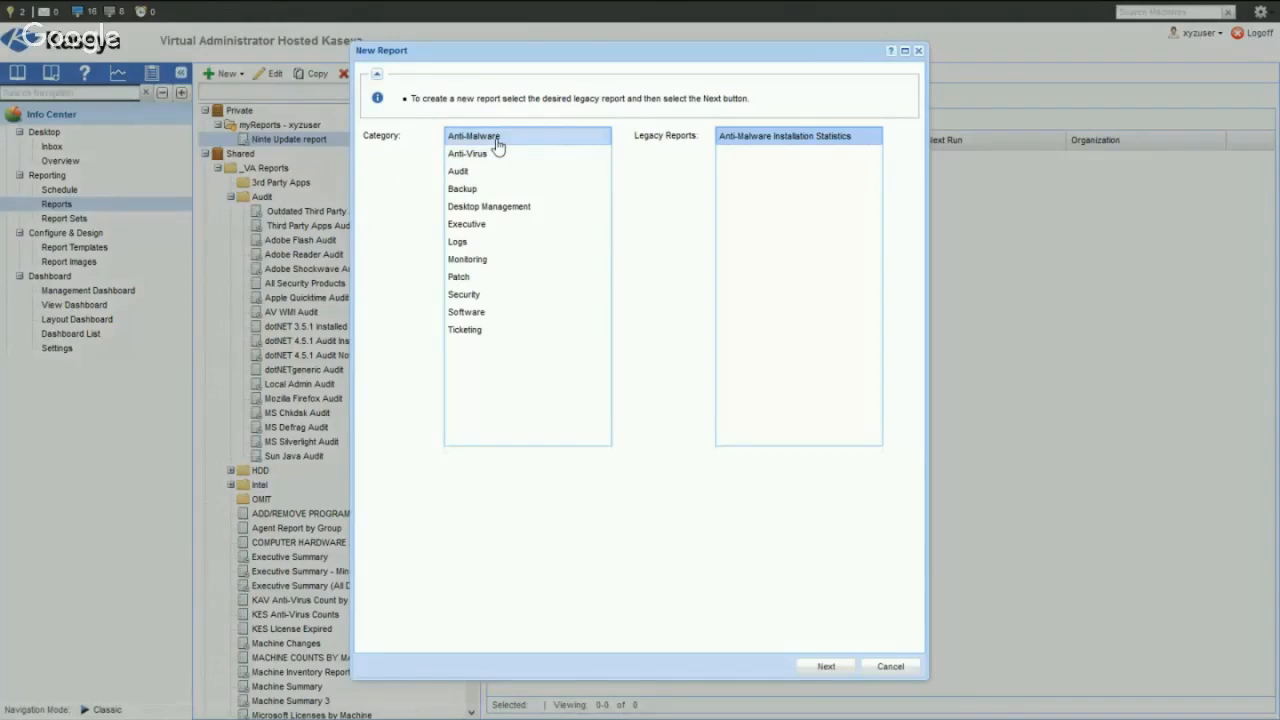
pyautogui.click(470, 229)
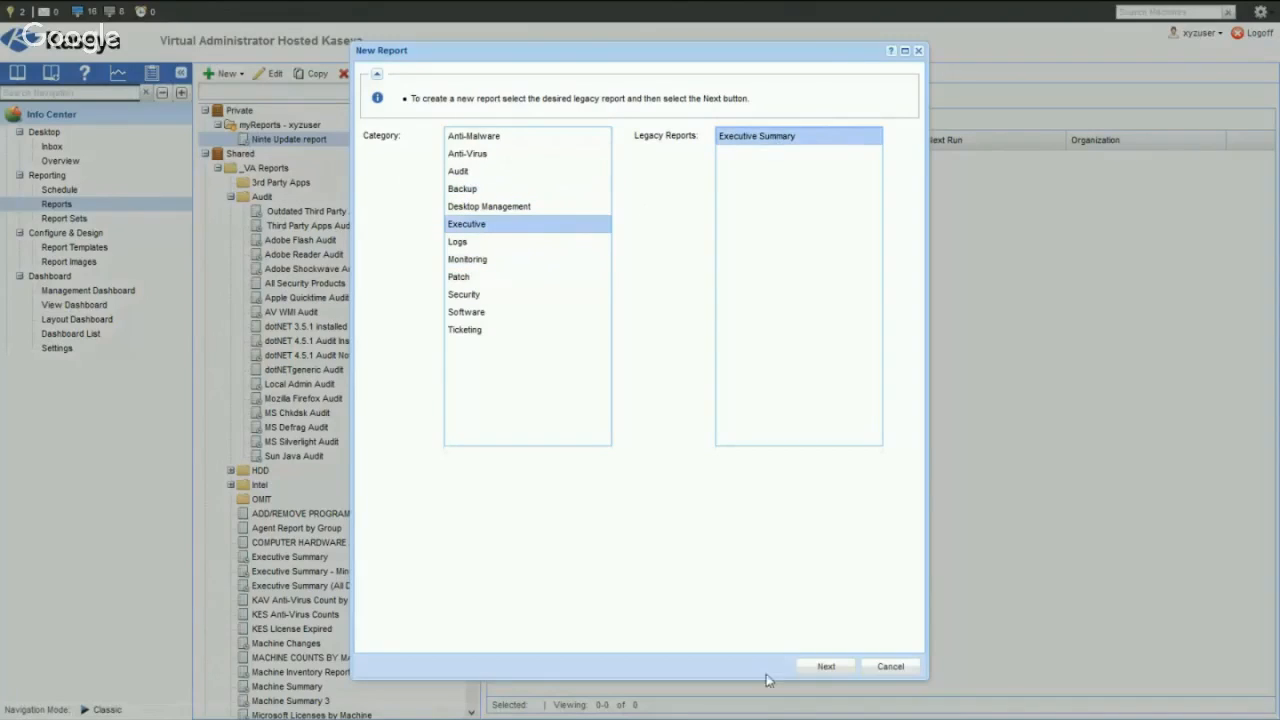
pyautogui.click(827, 668)
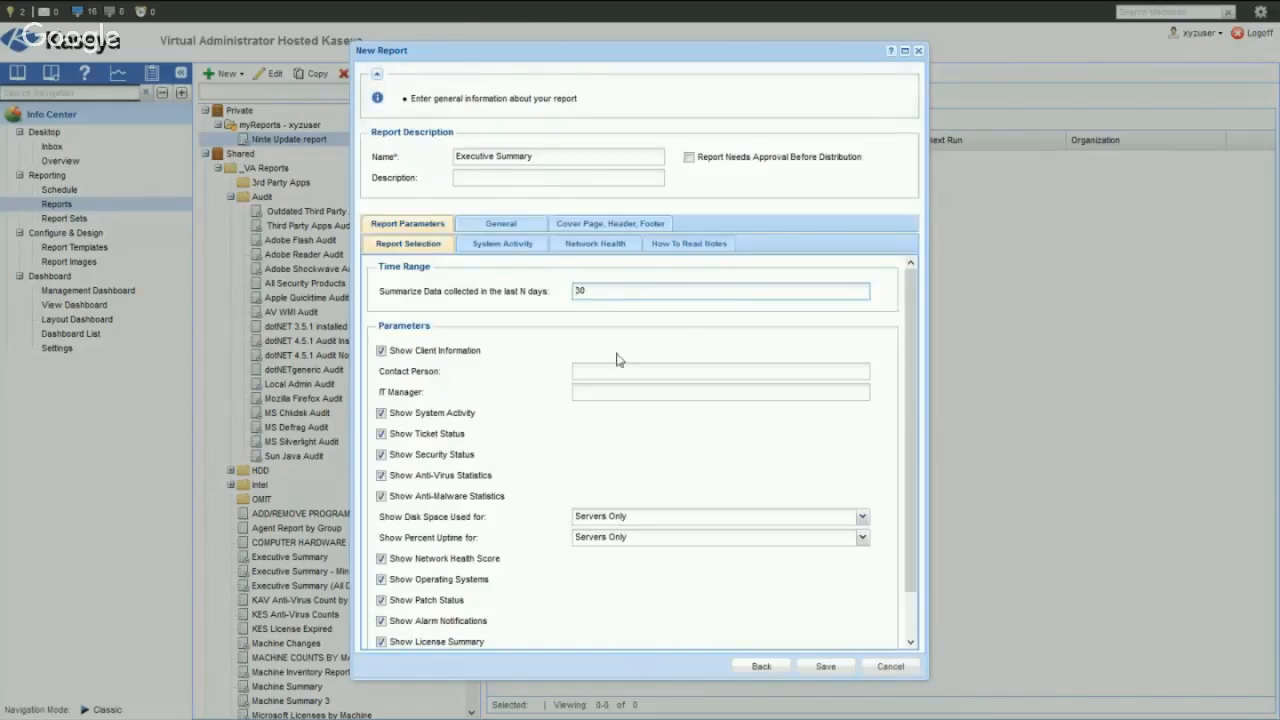
# - Leave the security status and anti-malware statistics out of the Executive Summary report
pyautogui.doubleClick(580, 290)
pyautogui.click(381, 456)
pyautogui.click(381, 496)
# - Delete the Backups Completed row from the report's System Activity table
pyautogui.click(513, 249)
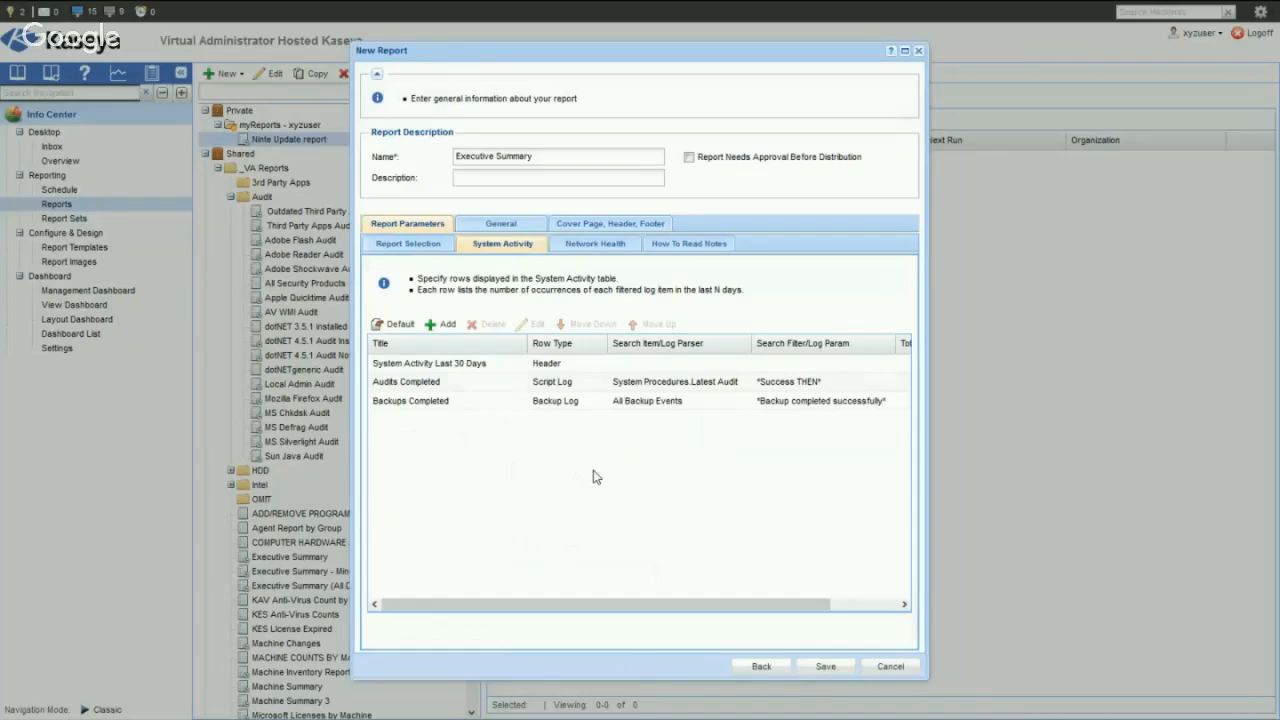
pyautogui.click(476, 404)
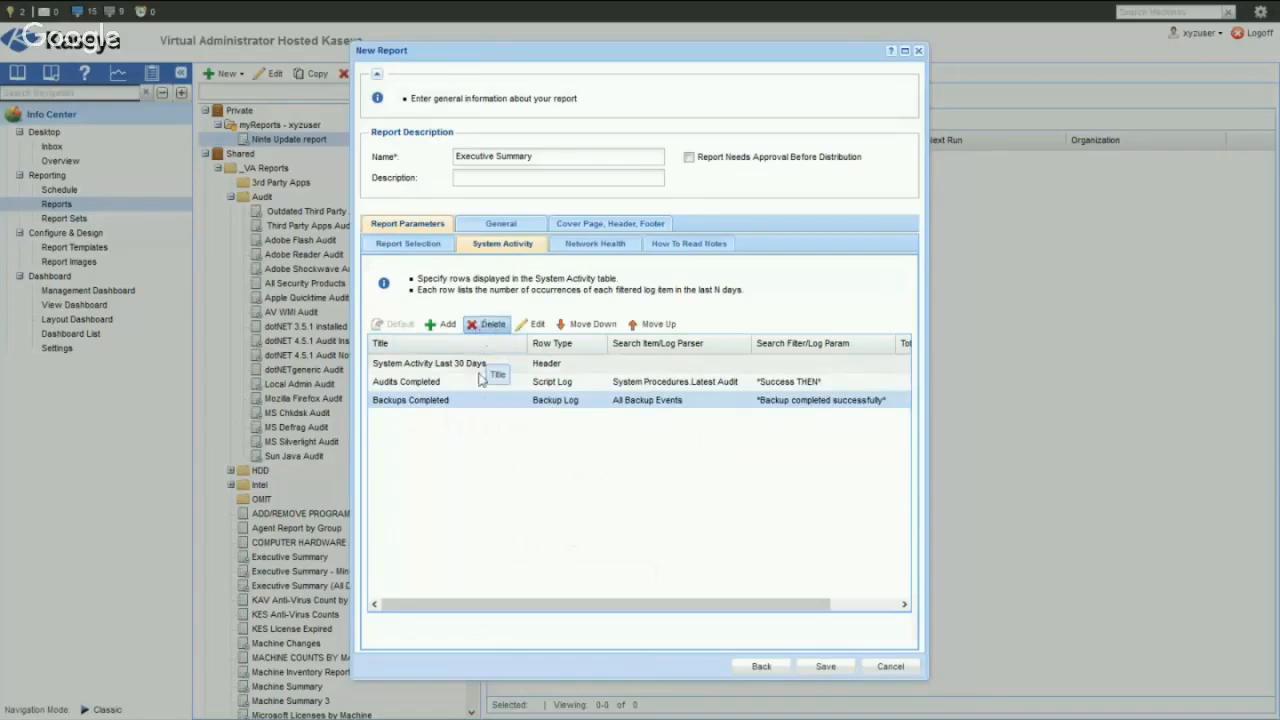
pyautogui.click(490, 326)
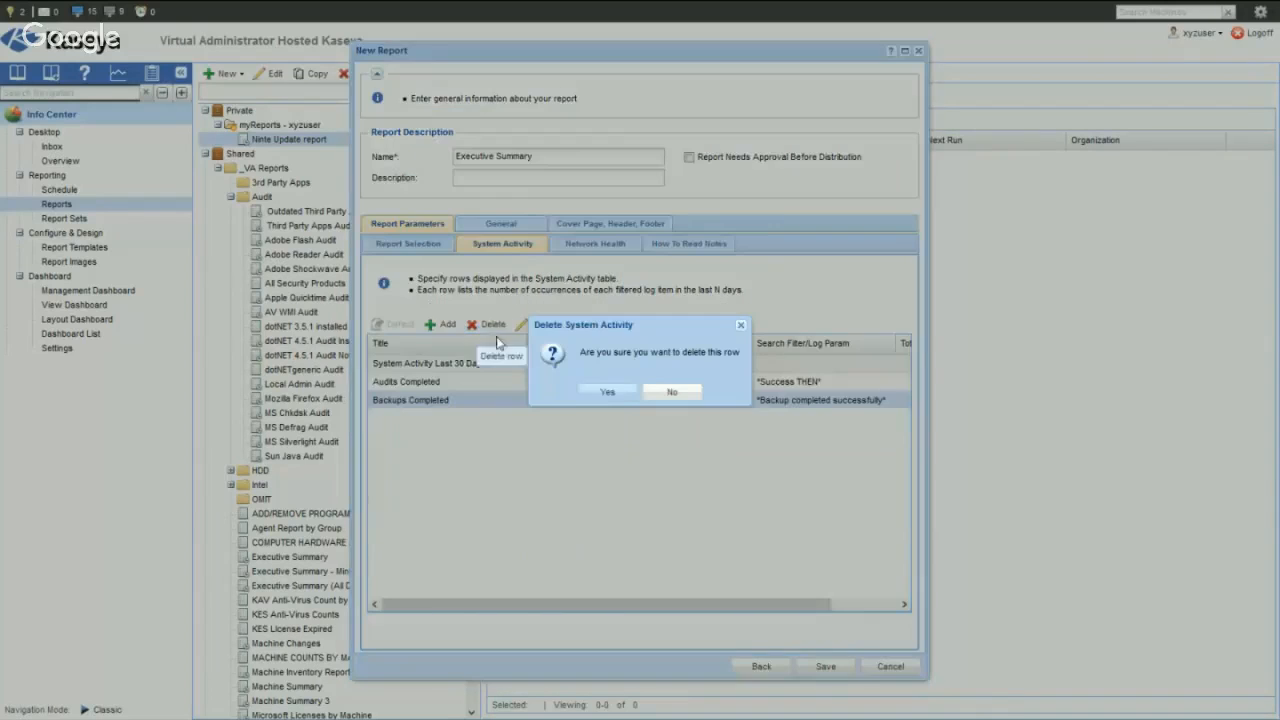
pyautogui.click(607, 392)
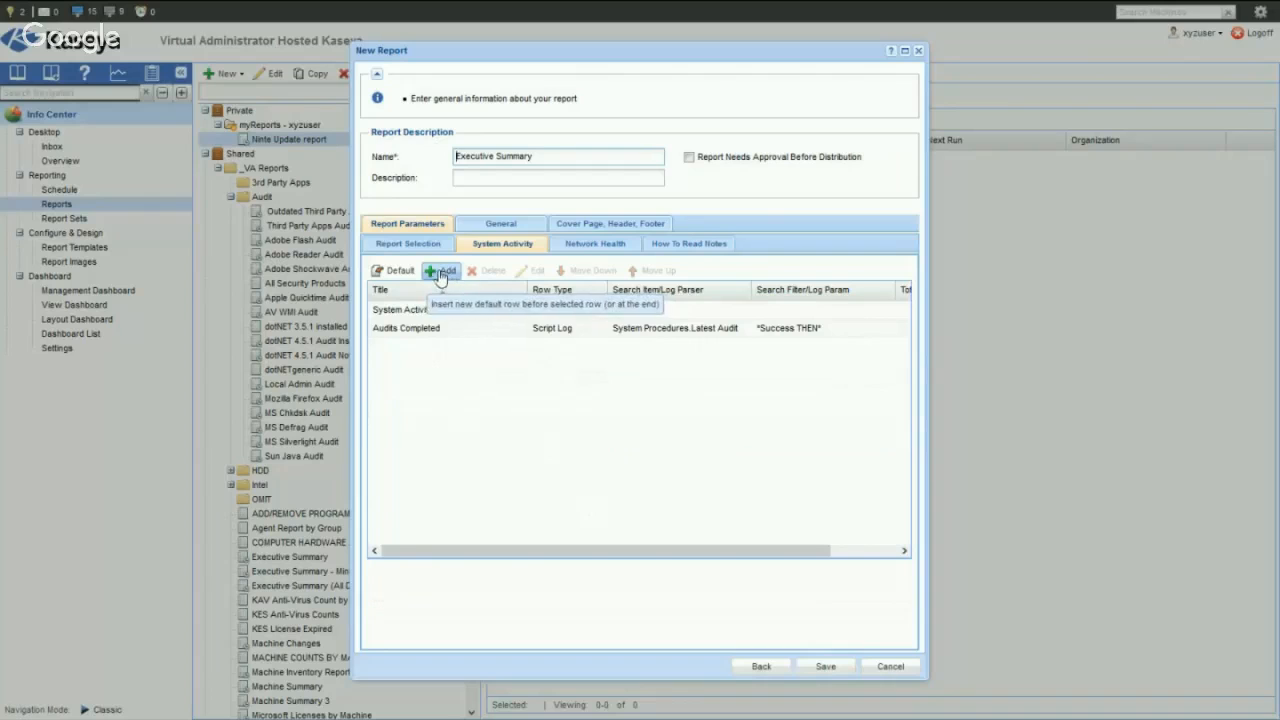
# - Add four new rows to the System Activity table and place them all below Audits Completed
pyautogui.click(442, 328)
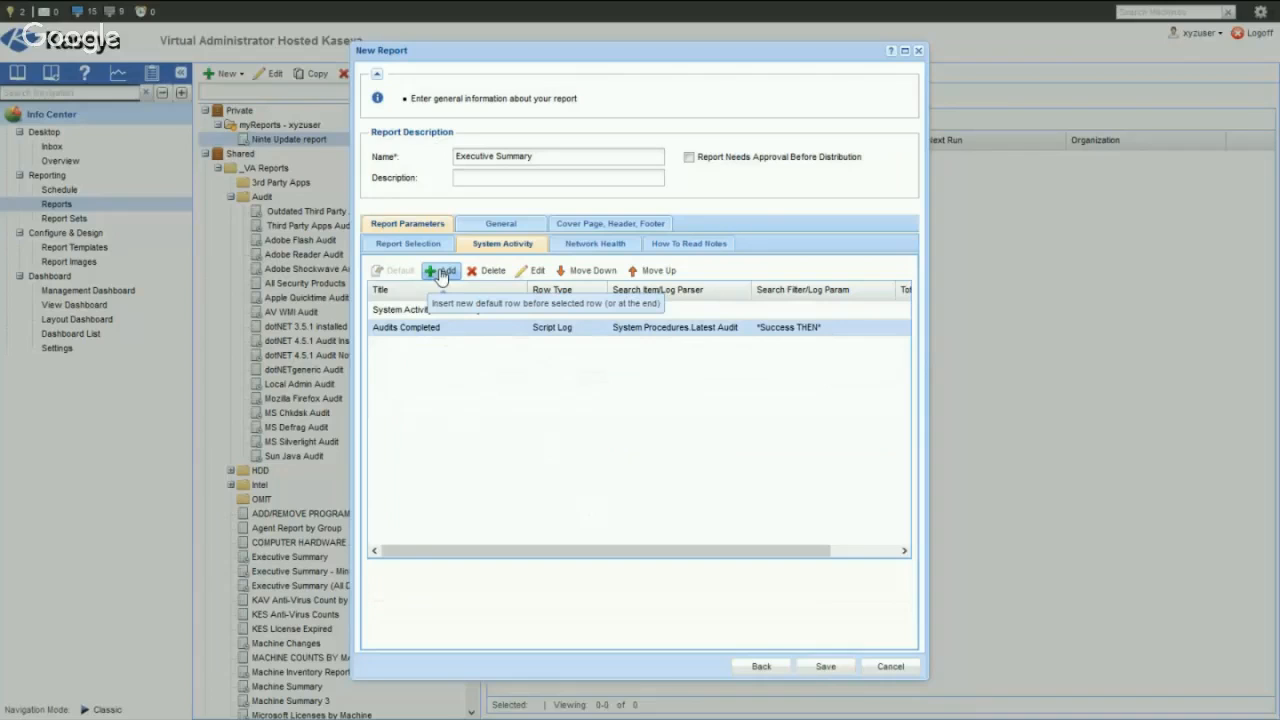
pyautogui.click(441, 272)
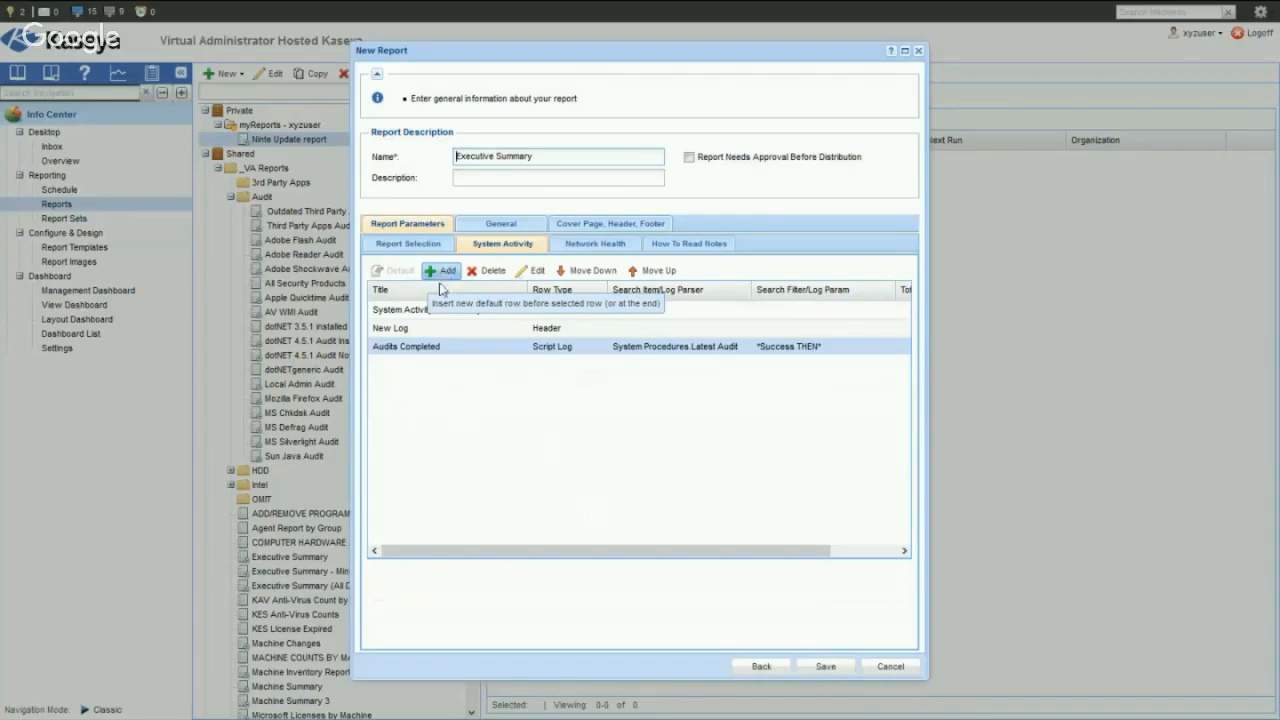
pyautogui.click(450, 327)
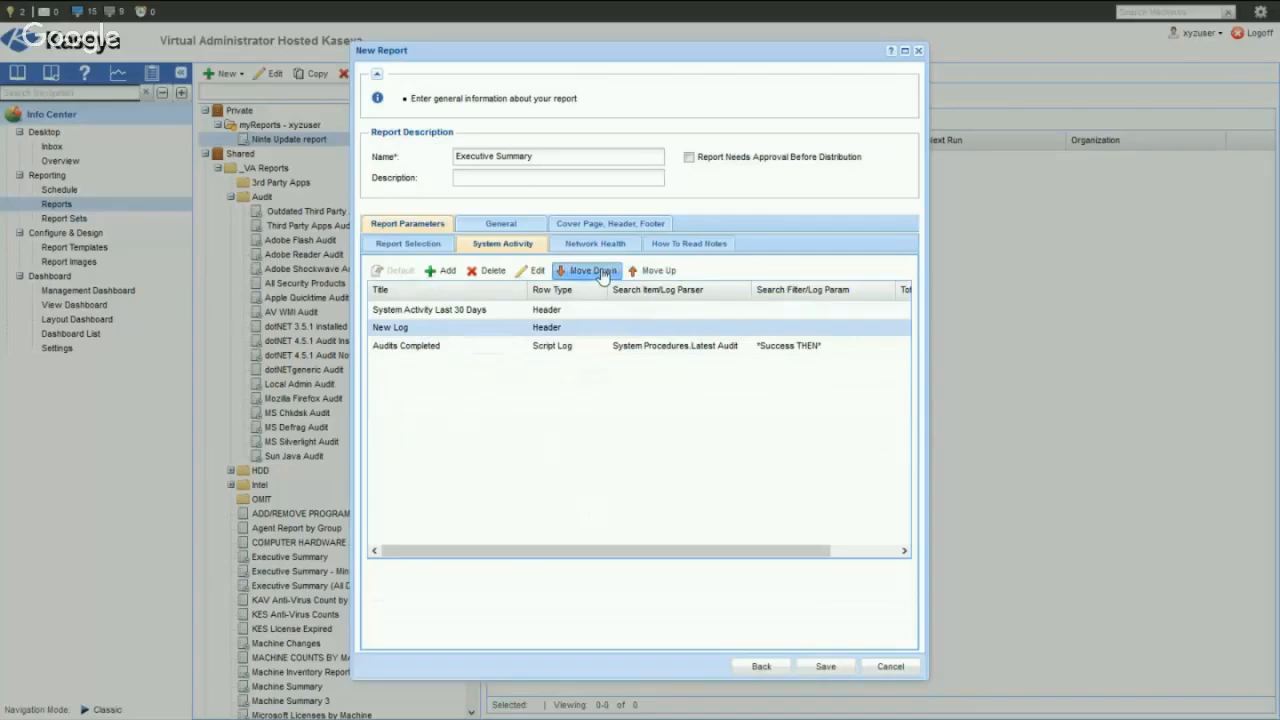
pyautogui.click(601, 272)
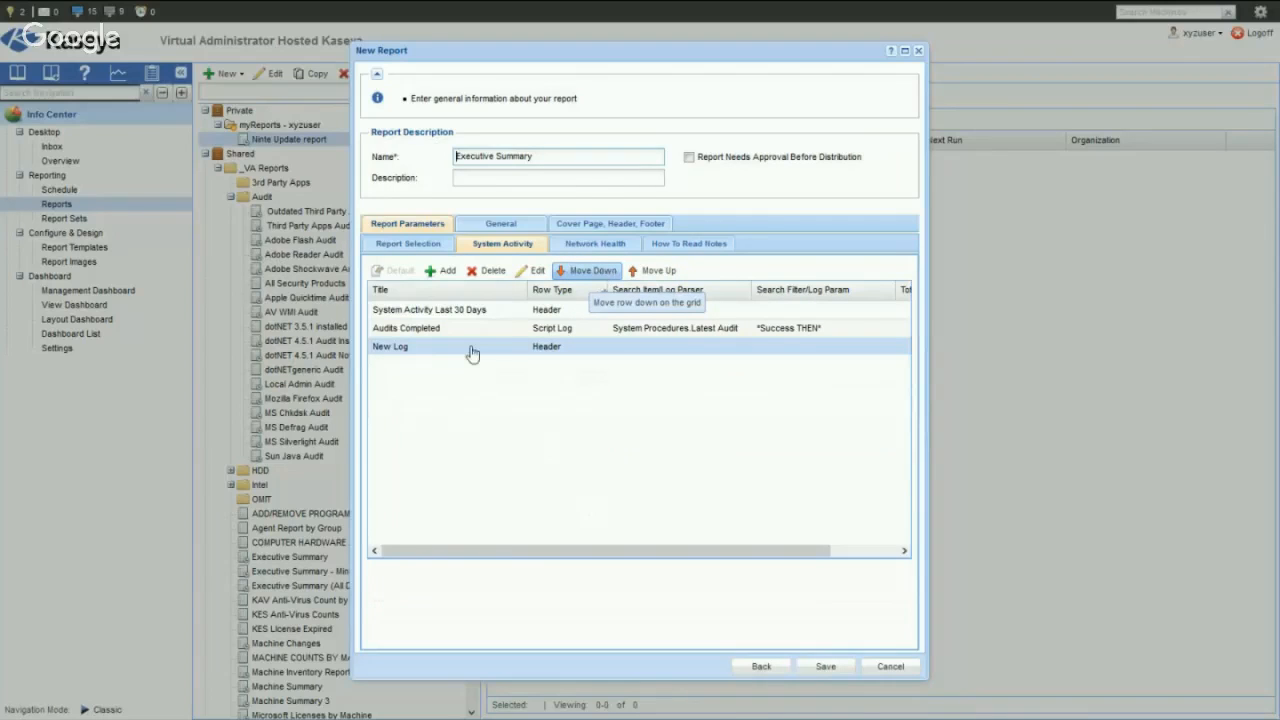
pyautogui.click(444, 274)
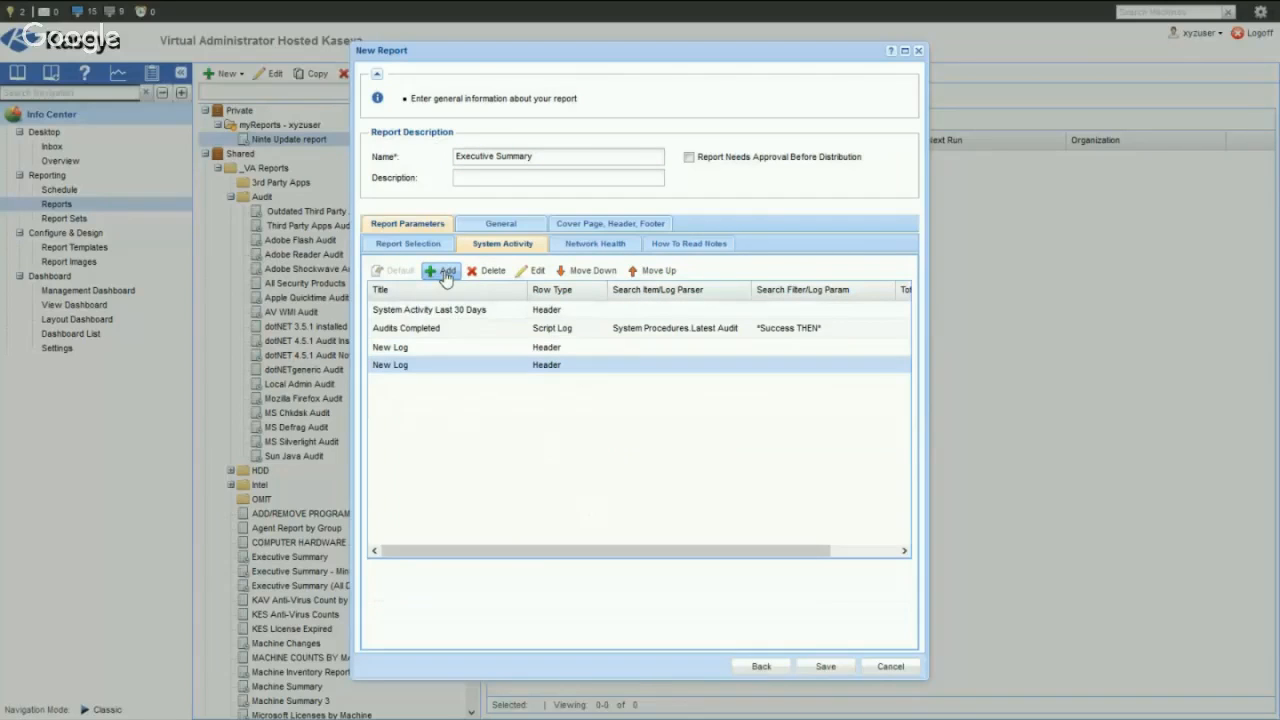
pyautogui.click(444, 274)
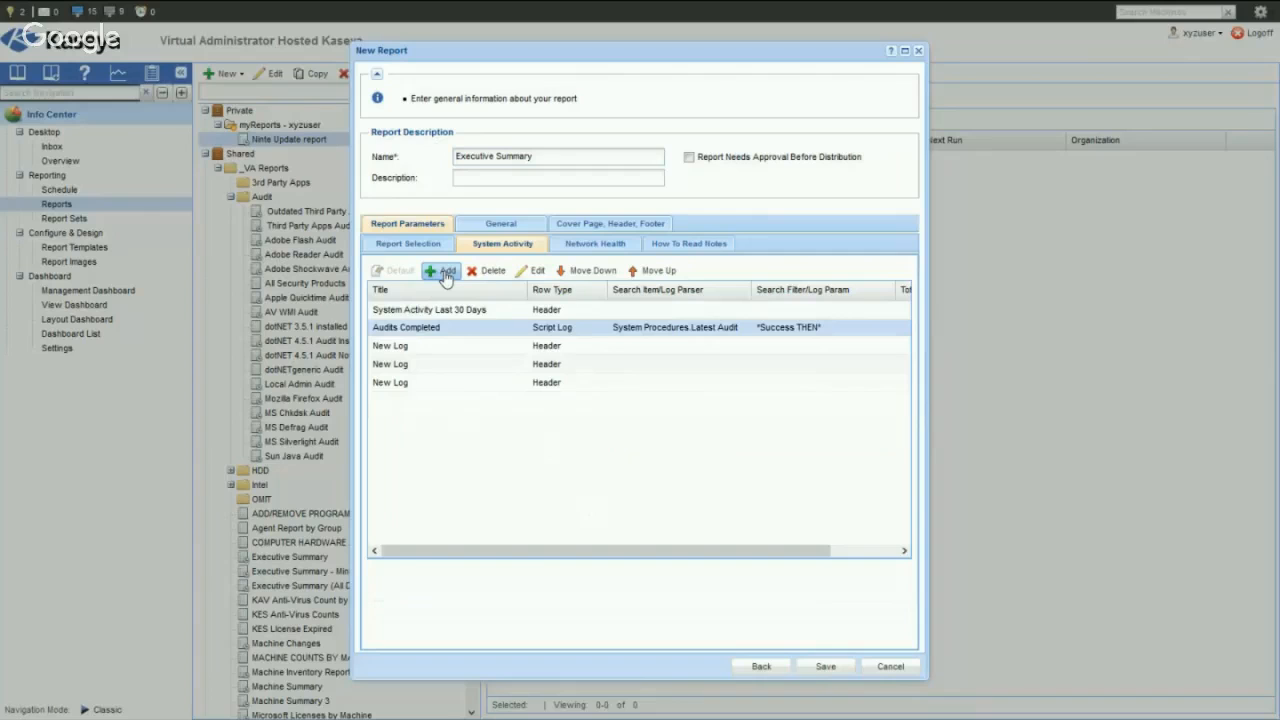
pyautogui.click(446, 274)
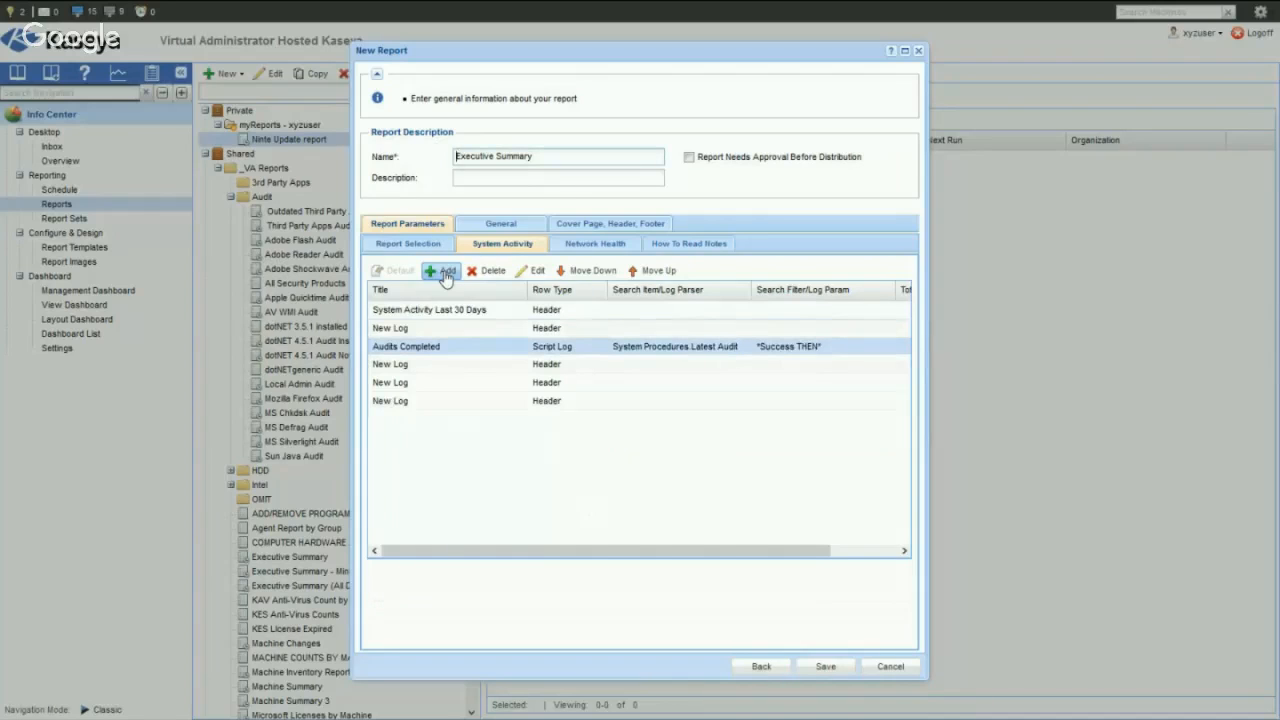
pyautogui.click(418, 330)
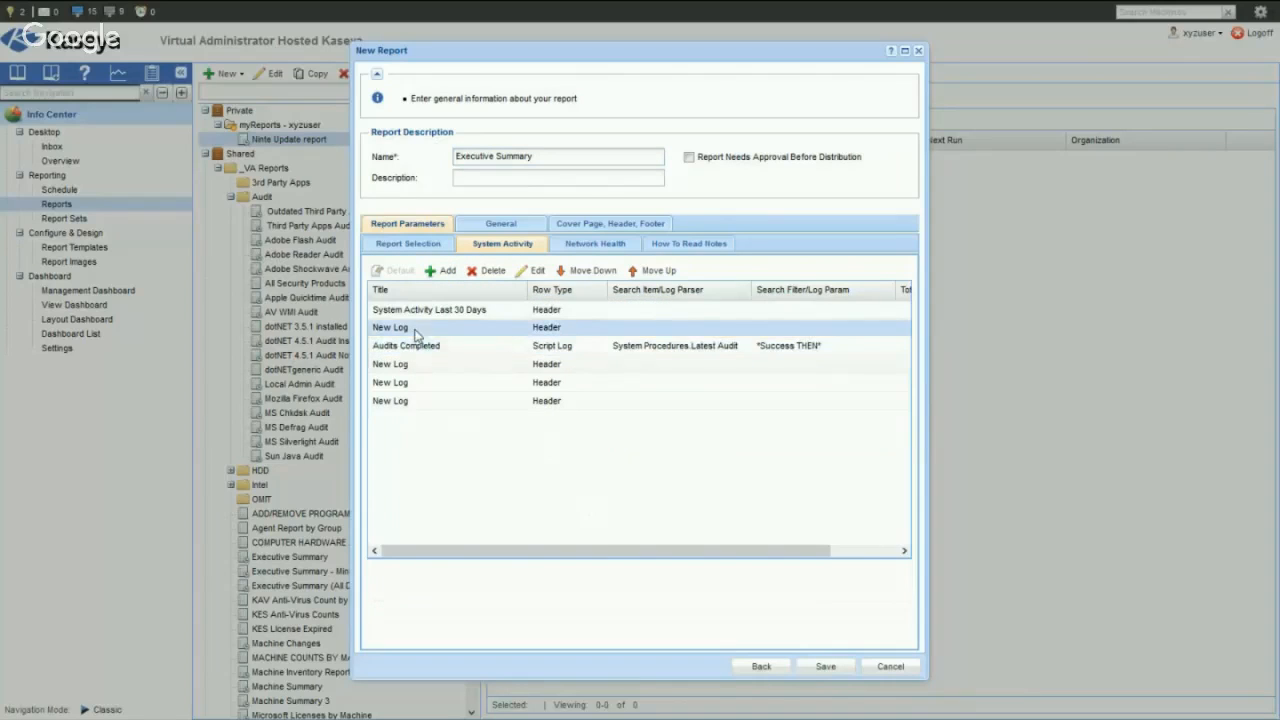
pyautogui.click(592, 271)
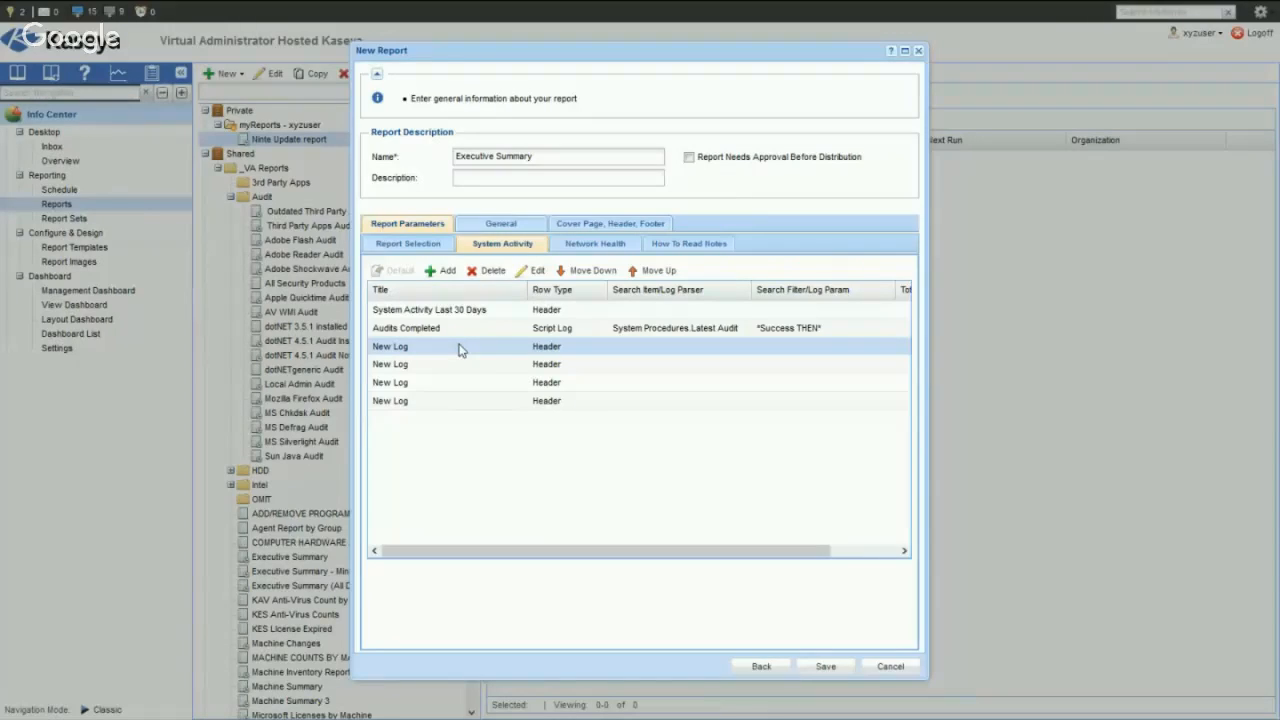
# - Title the first new System Activity row "Software Updates", keeping it as a header
pyautogui.click(537, 268)
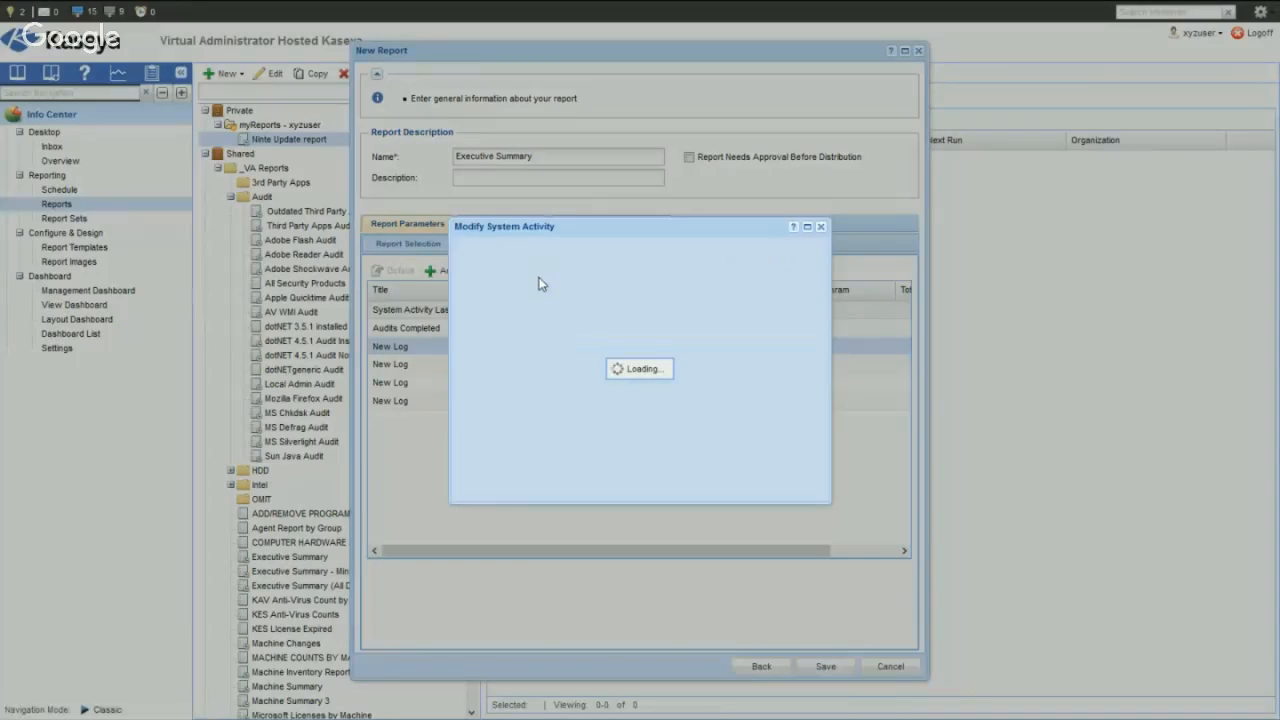
pyautogui.moveTo(614, 337); pyautogui.dragTo(490, 340)
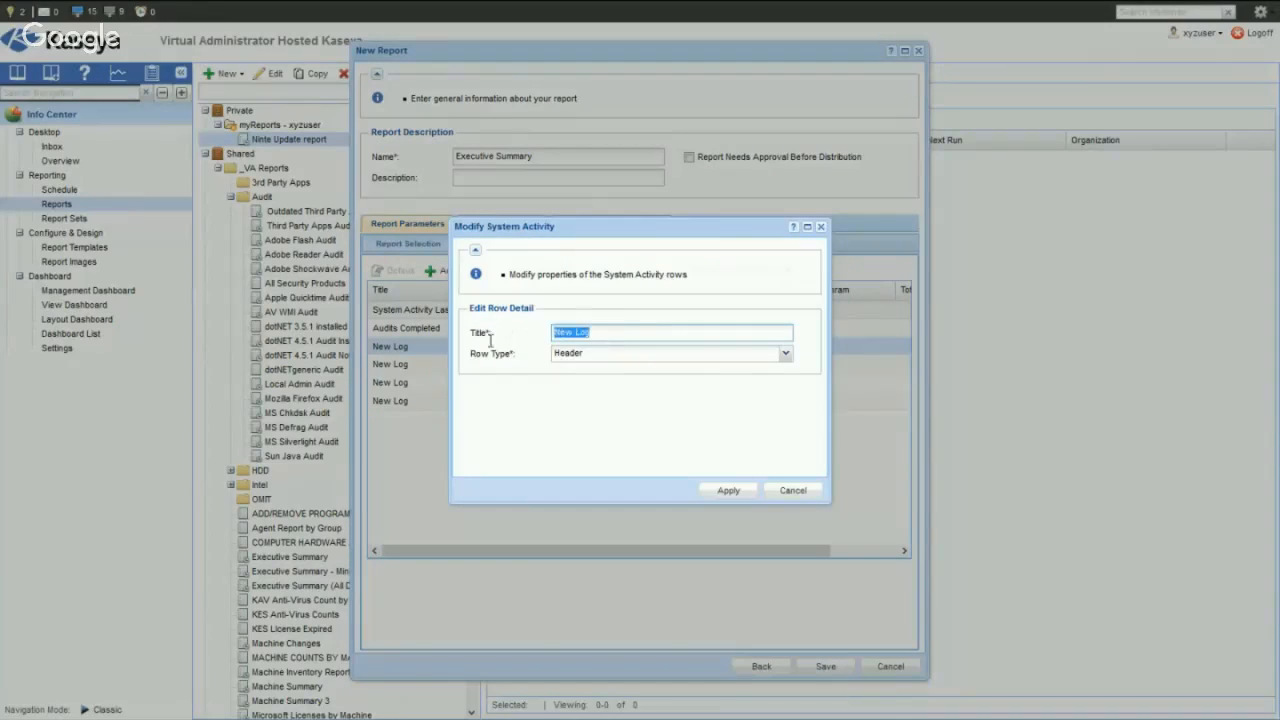
pyautogui.write('Software Updates')
pyautogui.click(729, 492)
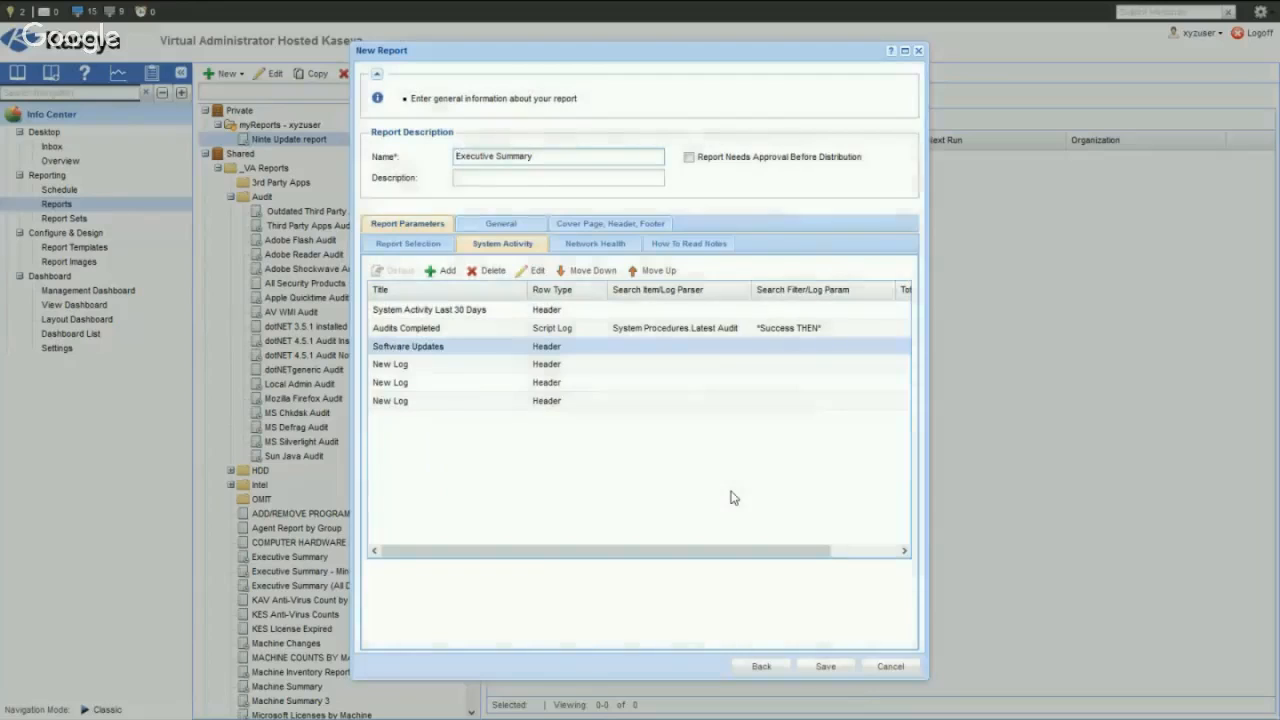
# - Title the row below the Software Updates header "Silverlight" and set its row type to Script Log
pyautogui.click(478, 366)
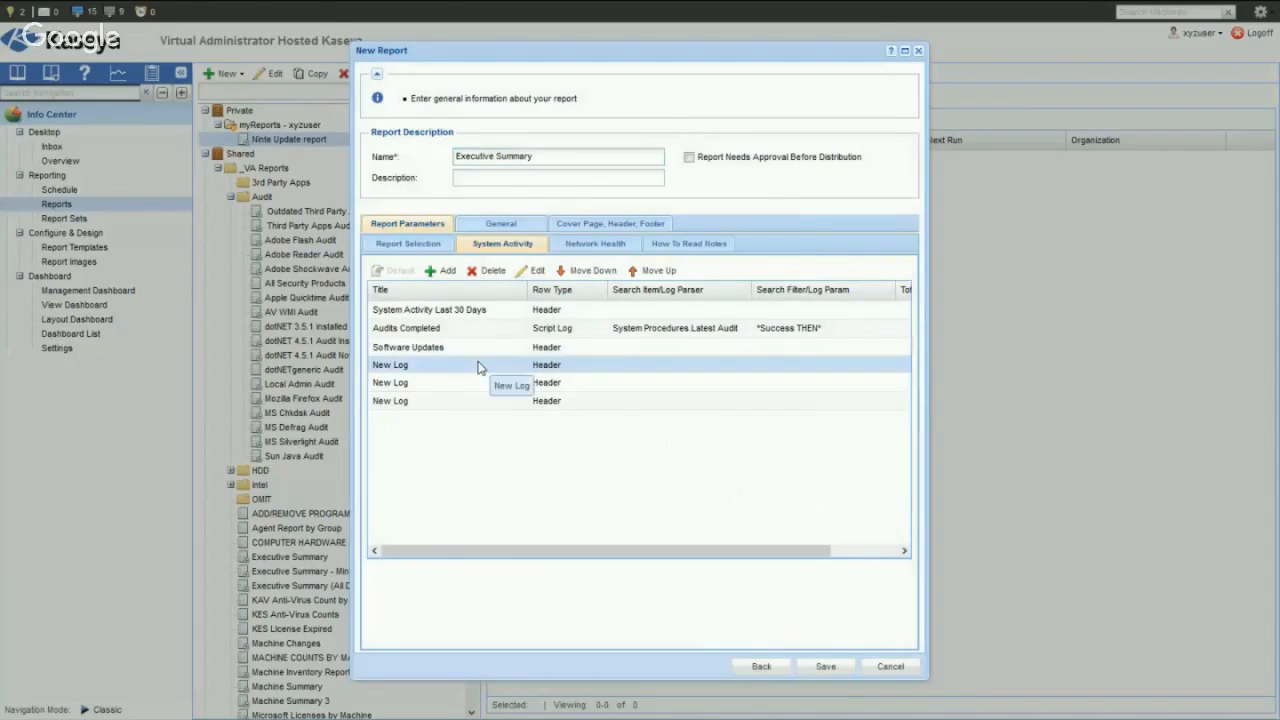
pyautogui.click(537, 272)
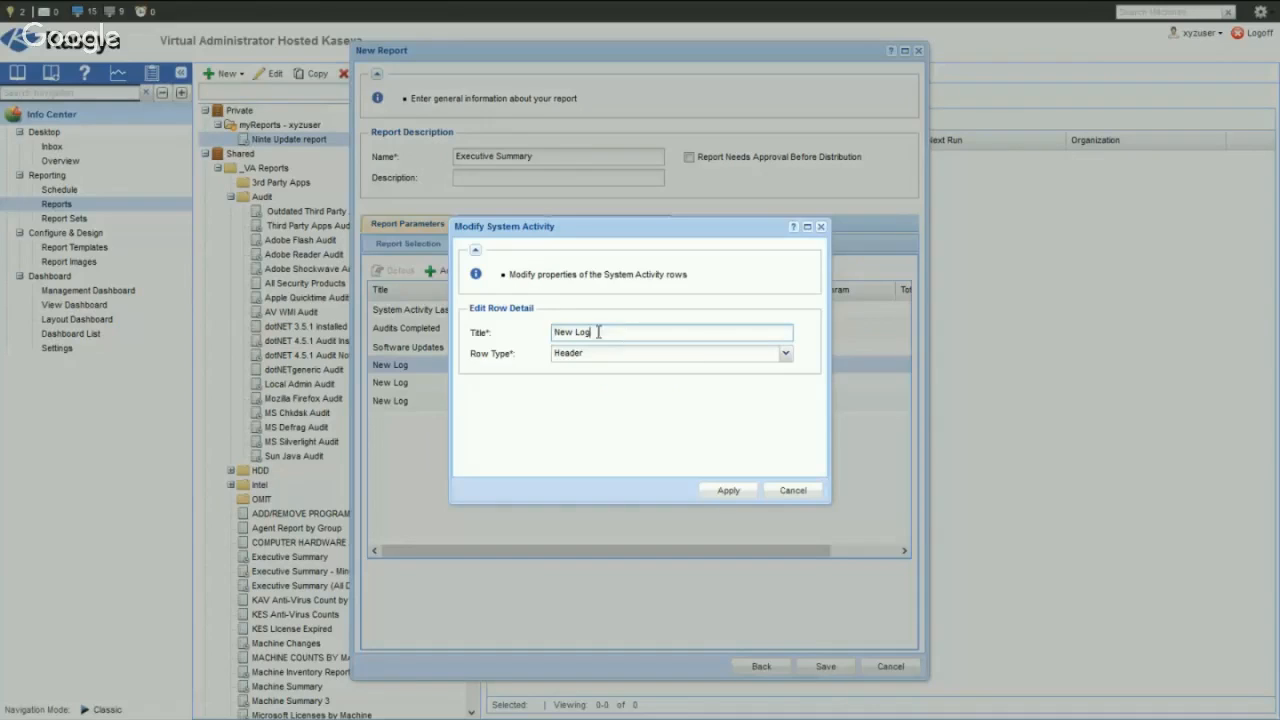
pyautogui.moveTo(599, 332); pyautogui.dragTo(502, 332)
pyautogui.write('Silverlight')
pyautogui.click(786, 357)
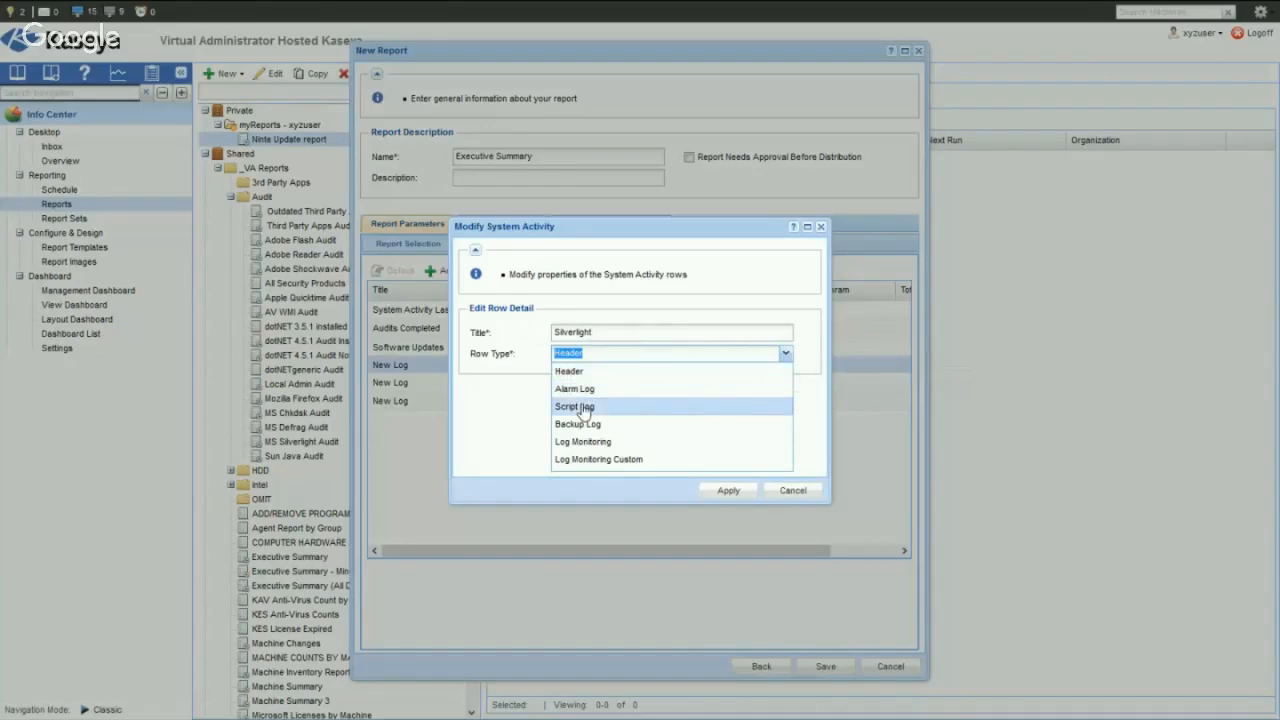
pyautogui.click(585, 408)
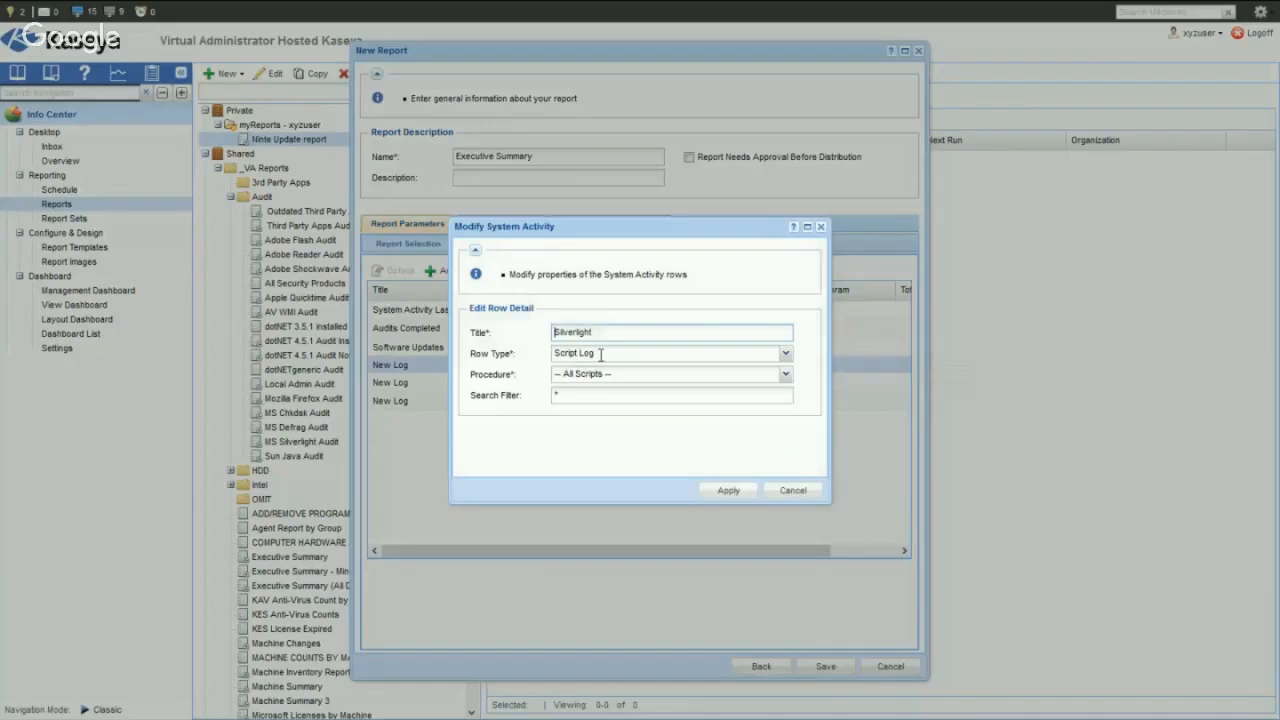
# - Set the Silverlight row's procedure to Ninite Improved.VA Ninite All-in-One (no cache)
pyautogui.click(785, 375)
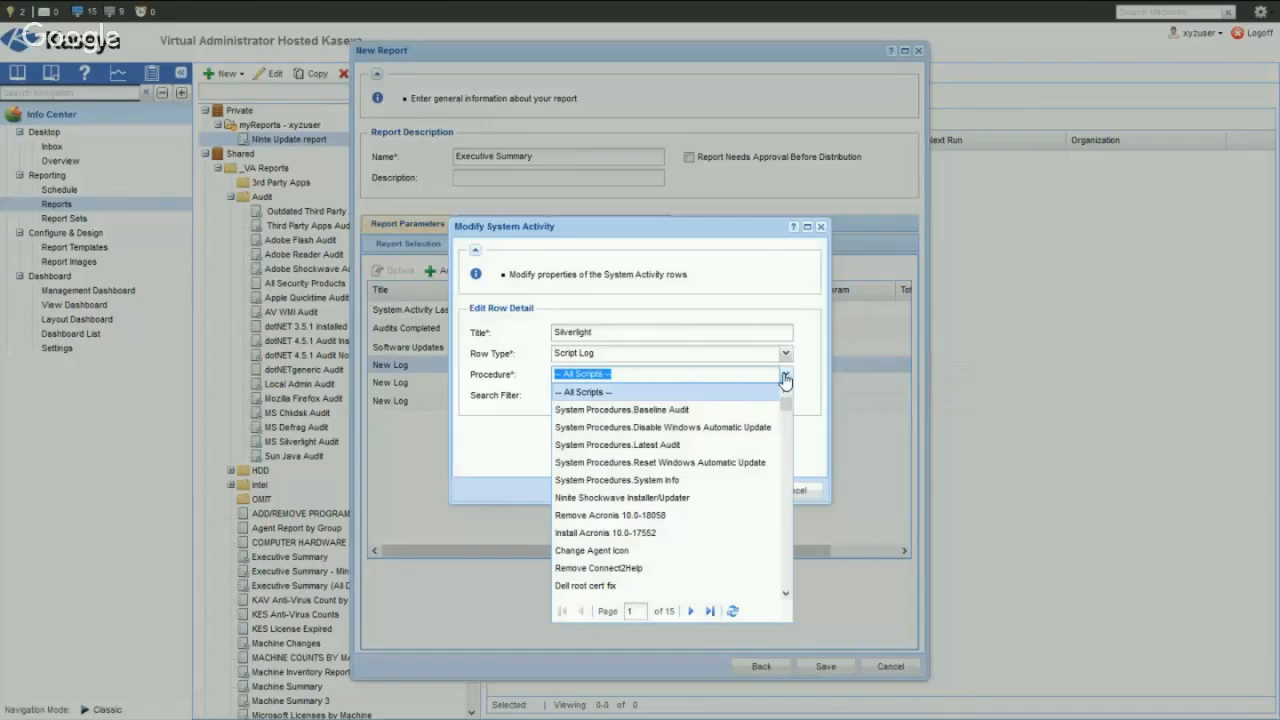
pyautogui.write('ninite')
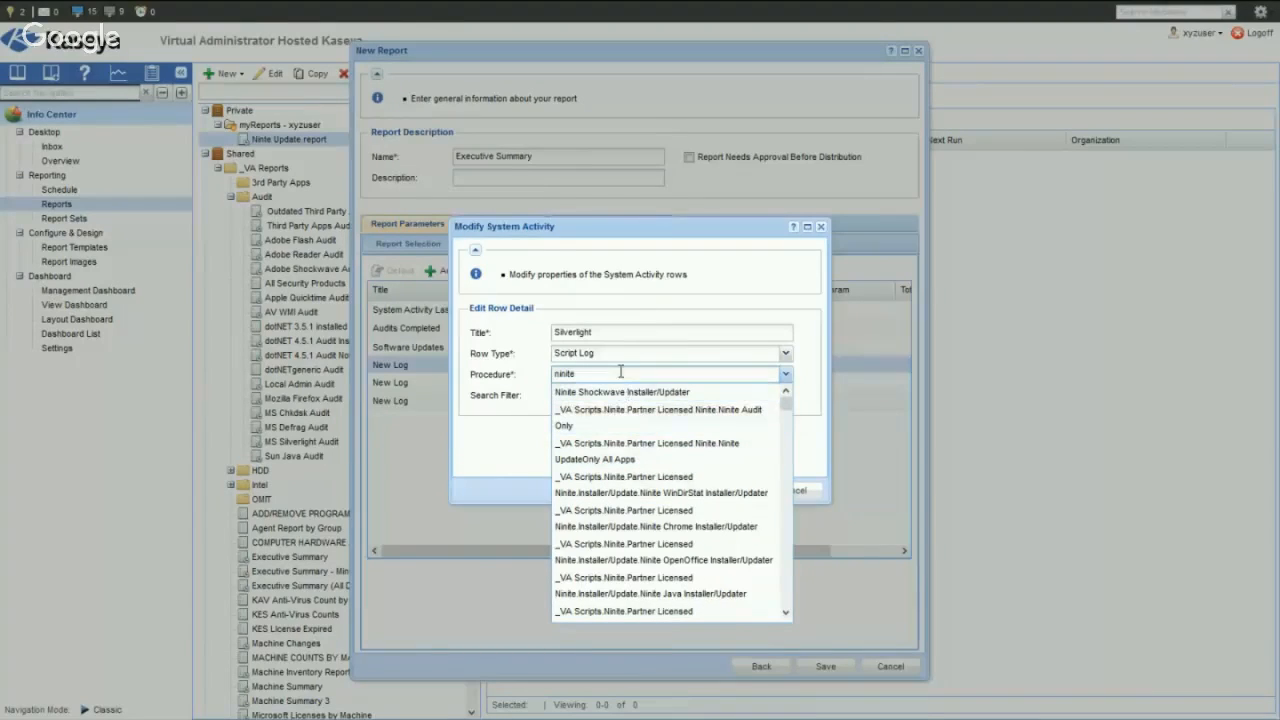
pyautogui.doubleClick(619, 372)
pyautogui.click(561, 373)
pyautogui.write('all')
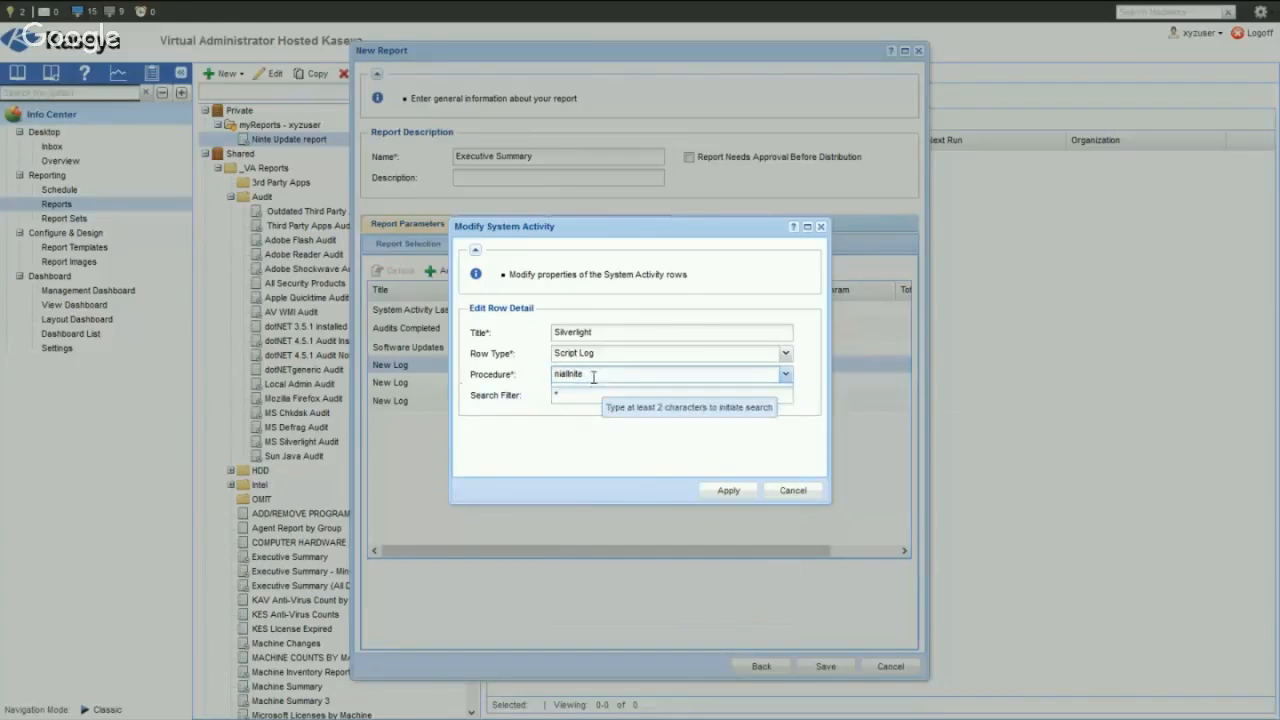
pyautogui.moveTo(597, 373); pyautogui.dragTo(443, 370)
pyautogui.write('all')
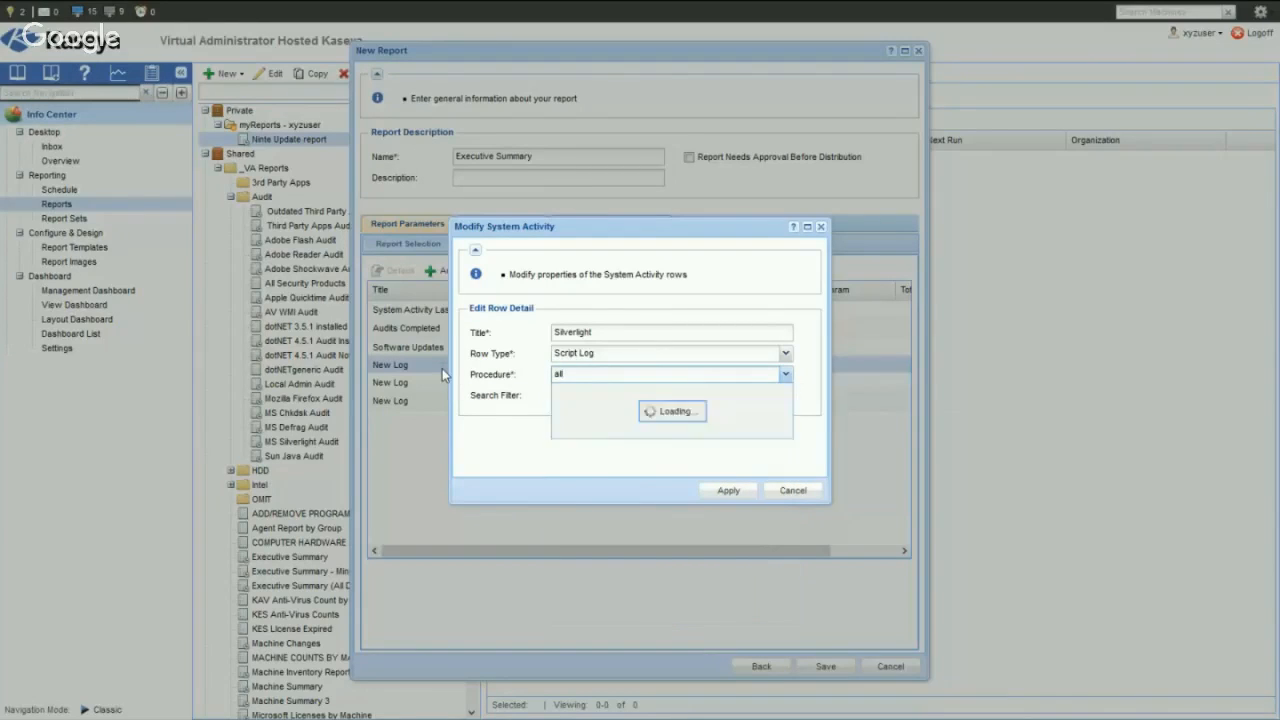
pyautogui.write('-in-')
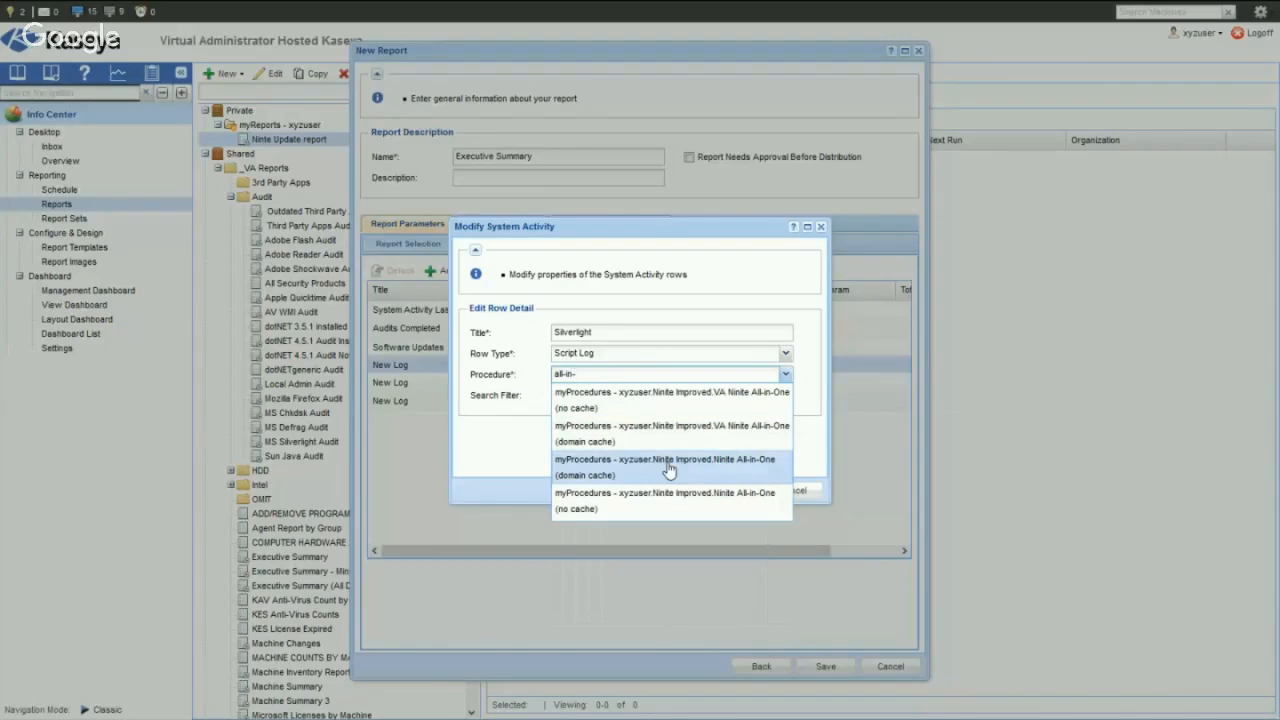
pyautogui.click(674, 399)
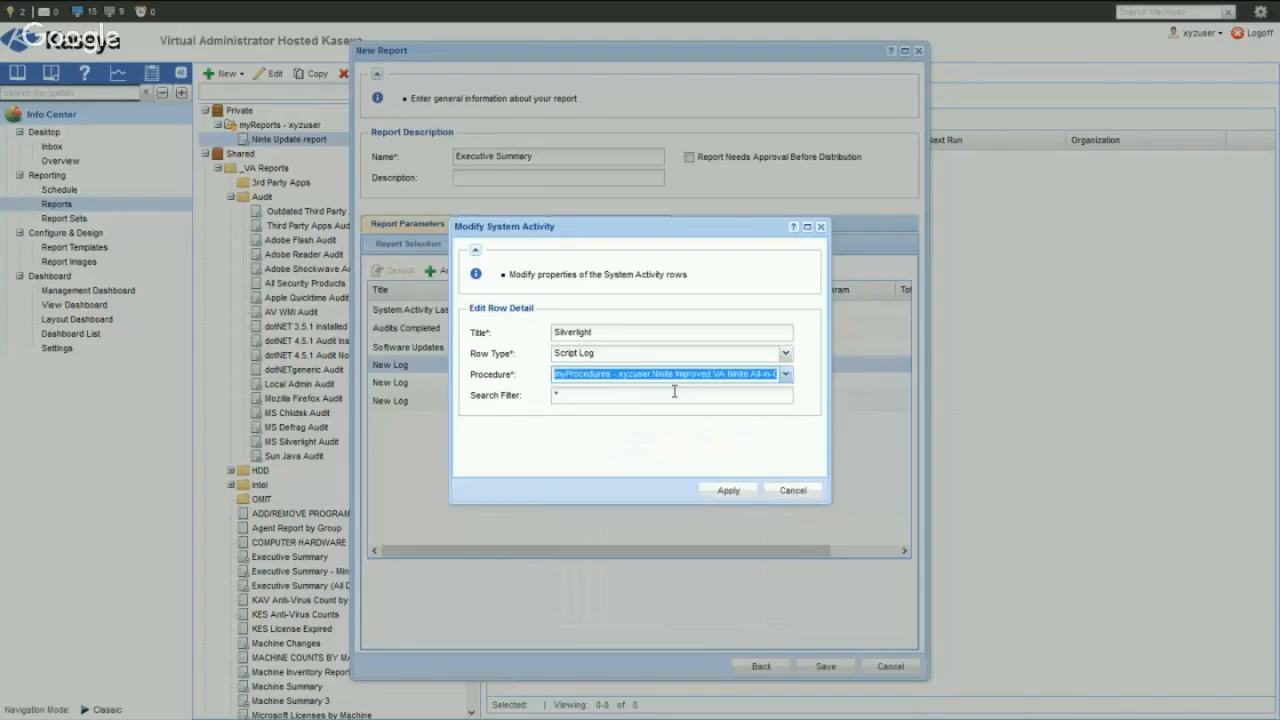
# - Copy $SilverlightUpdated$ from the Notepad log text, set the Silverlight row's search filter to *$SilverlightUpdated$*, and apply the row changes
pyautogui.click(566, 396)
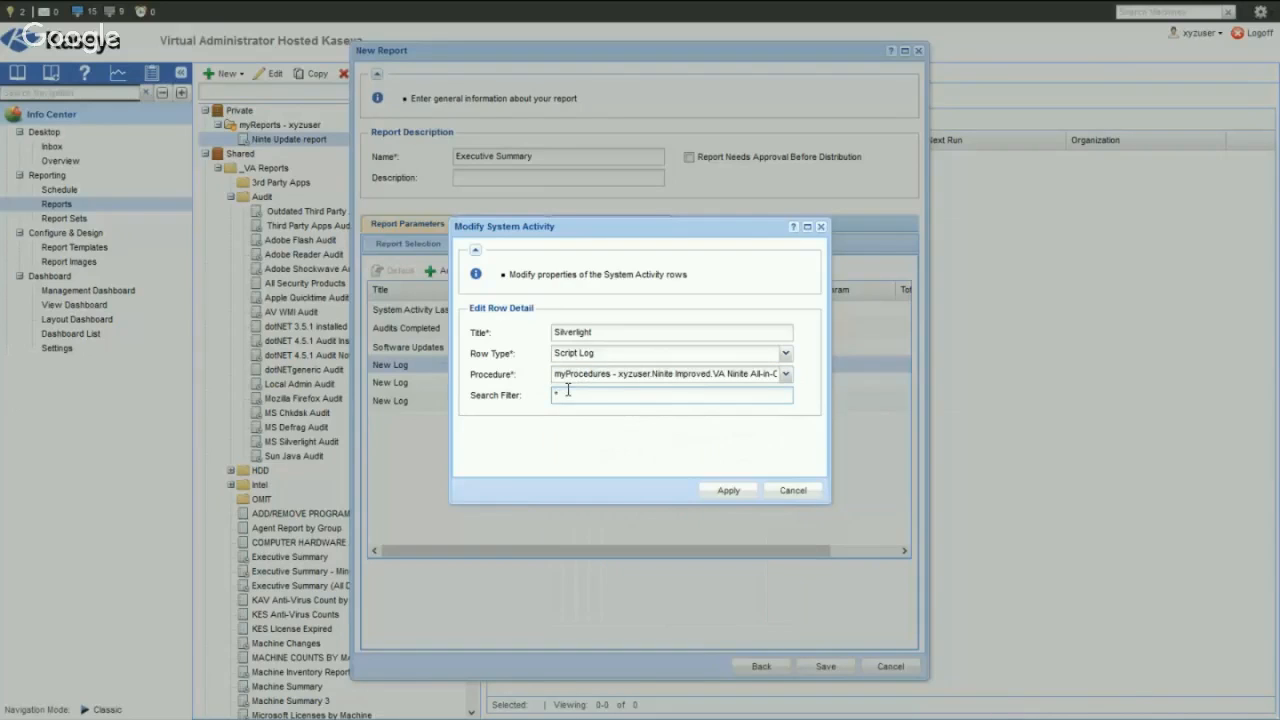
pyautogui.moveTo(2, 330); pyautogui.dragTo(712, 470)
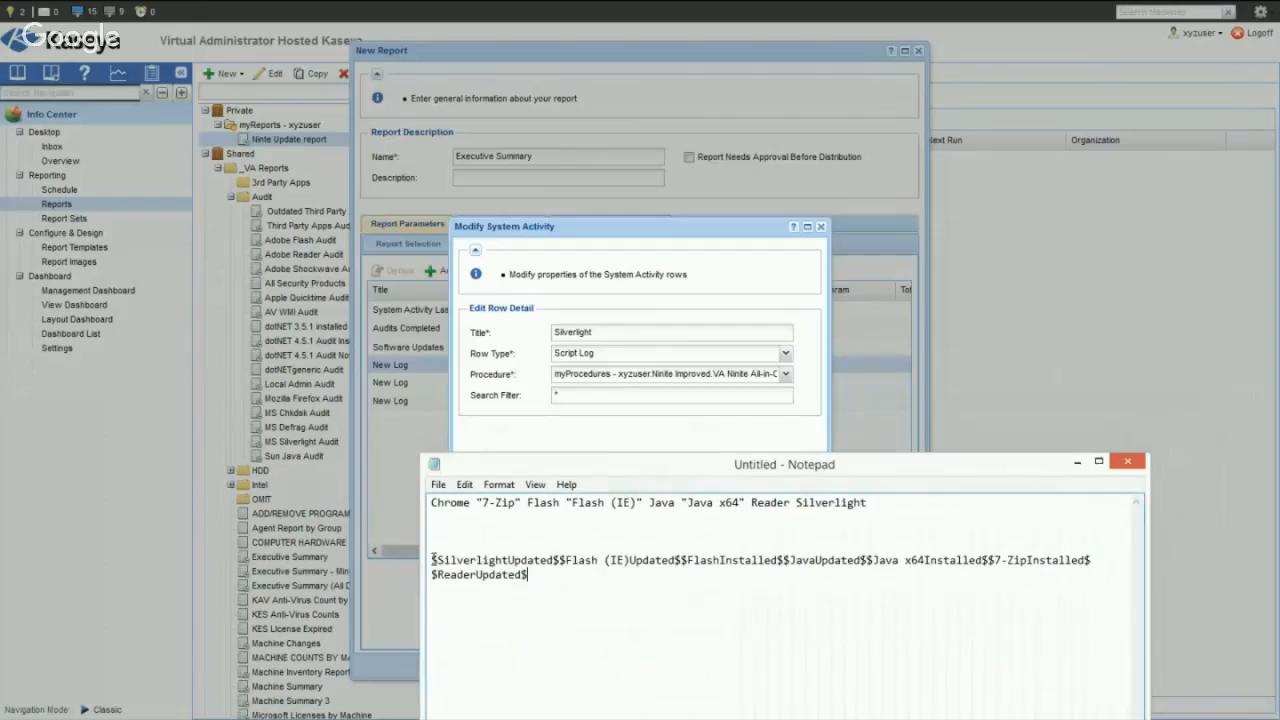
pyautogui.moveTo(431, 561); pyautogui.dragTo(558, 556)
pyautogui.hotkey('ctrl', 'c')
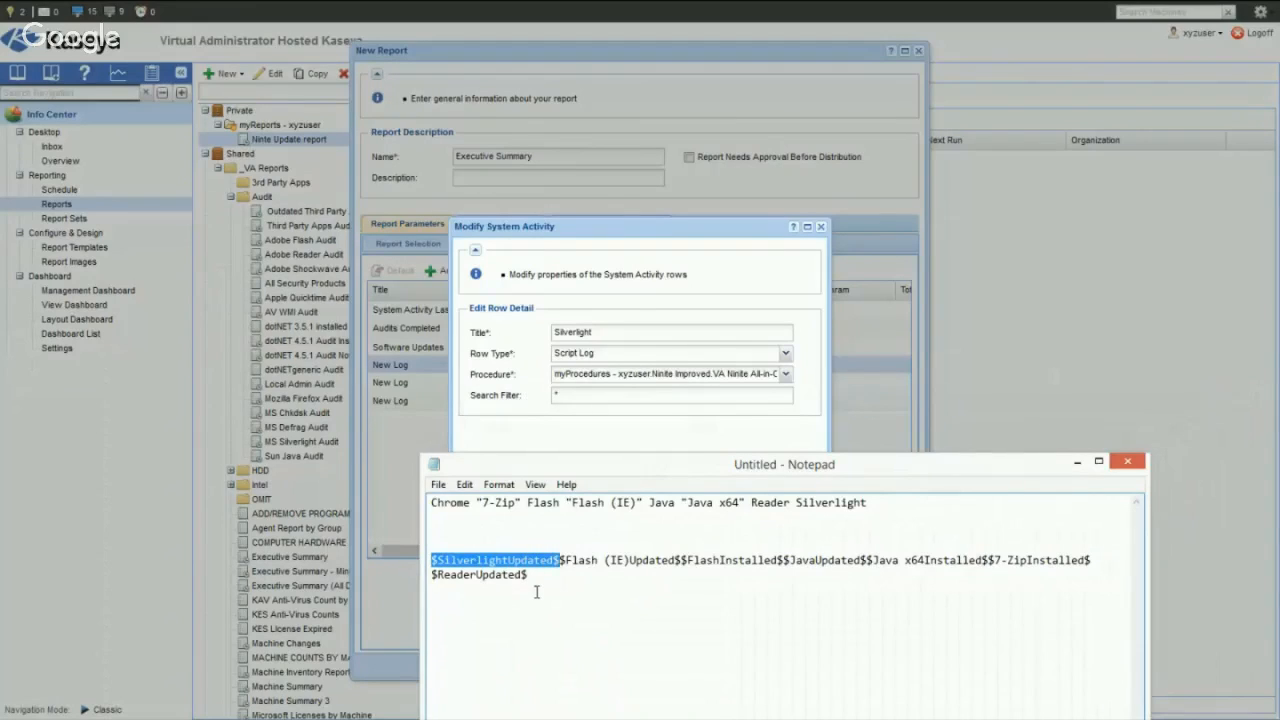
pyautogui.click(570, 394)
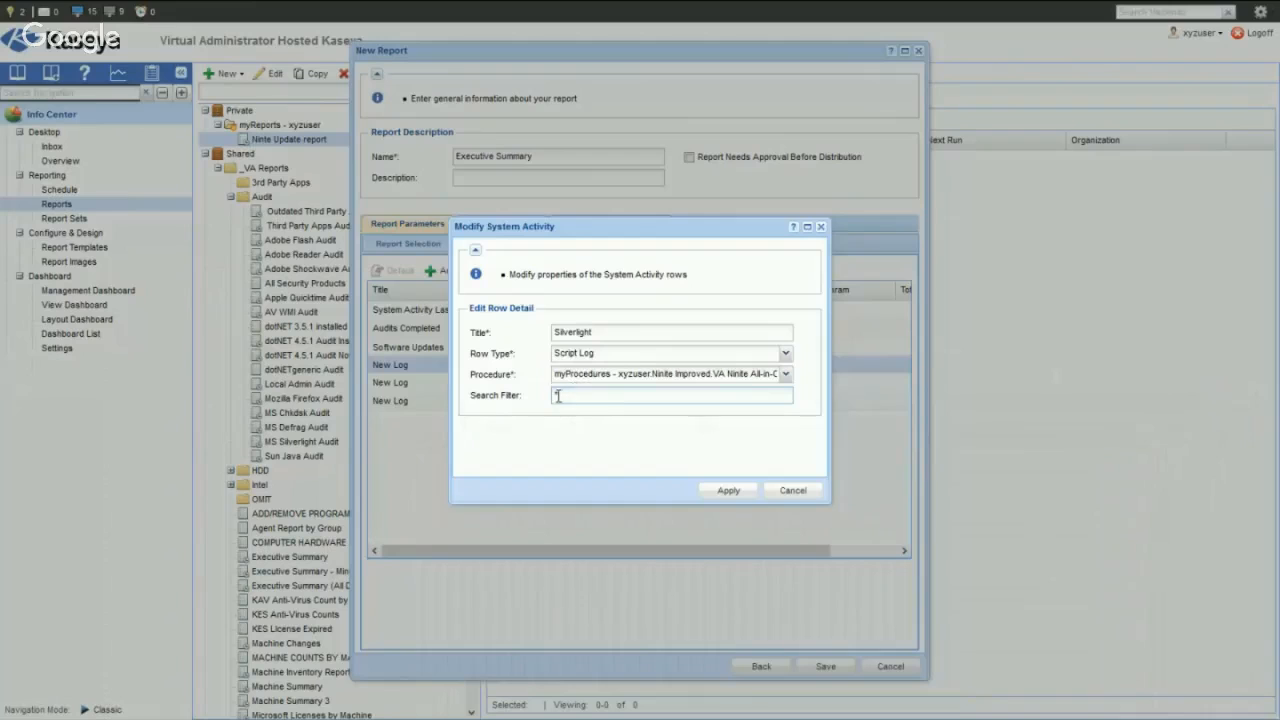
pyautogui.write('*')
pyautogui.hotkey('ctrl', 'v')
pyautogui.click(734, 491)
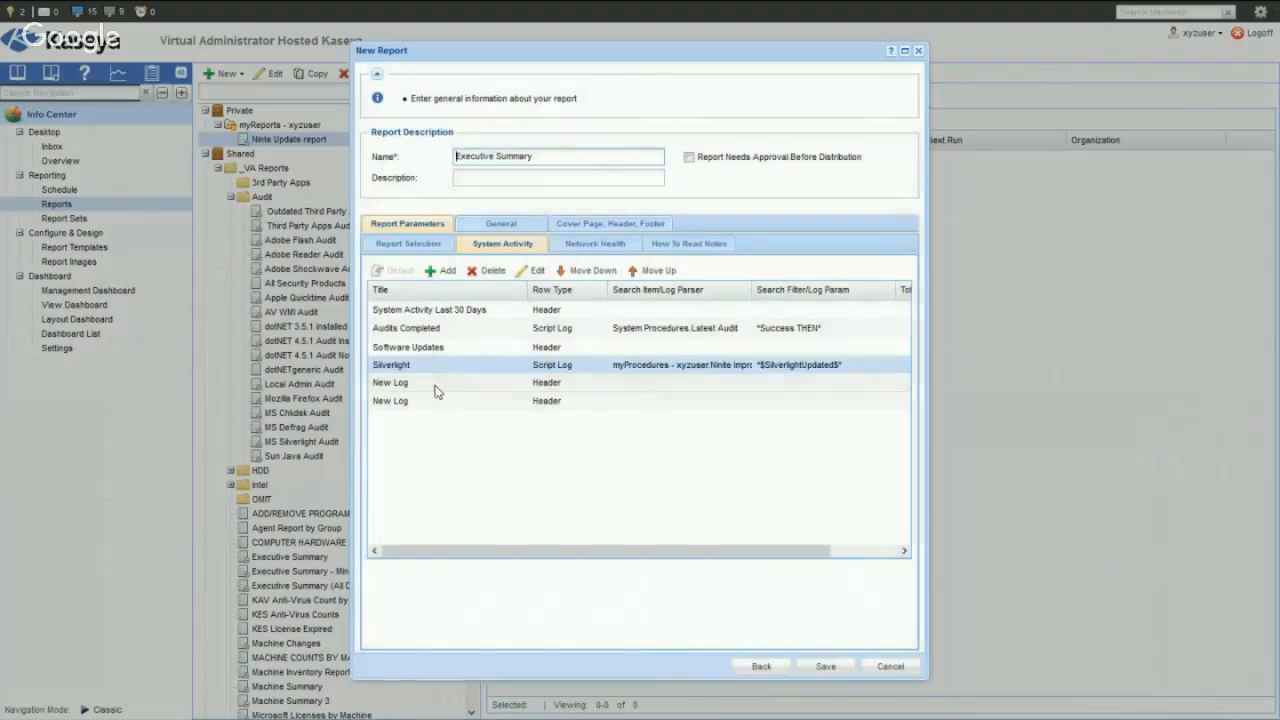
# - Title the new row below Silverlight "Flash (IE)" and set its row type to Script Log
pyautogui.click(437, 385)
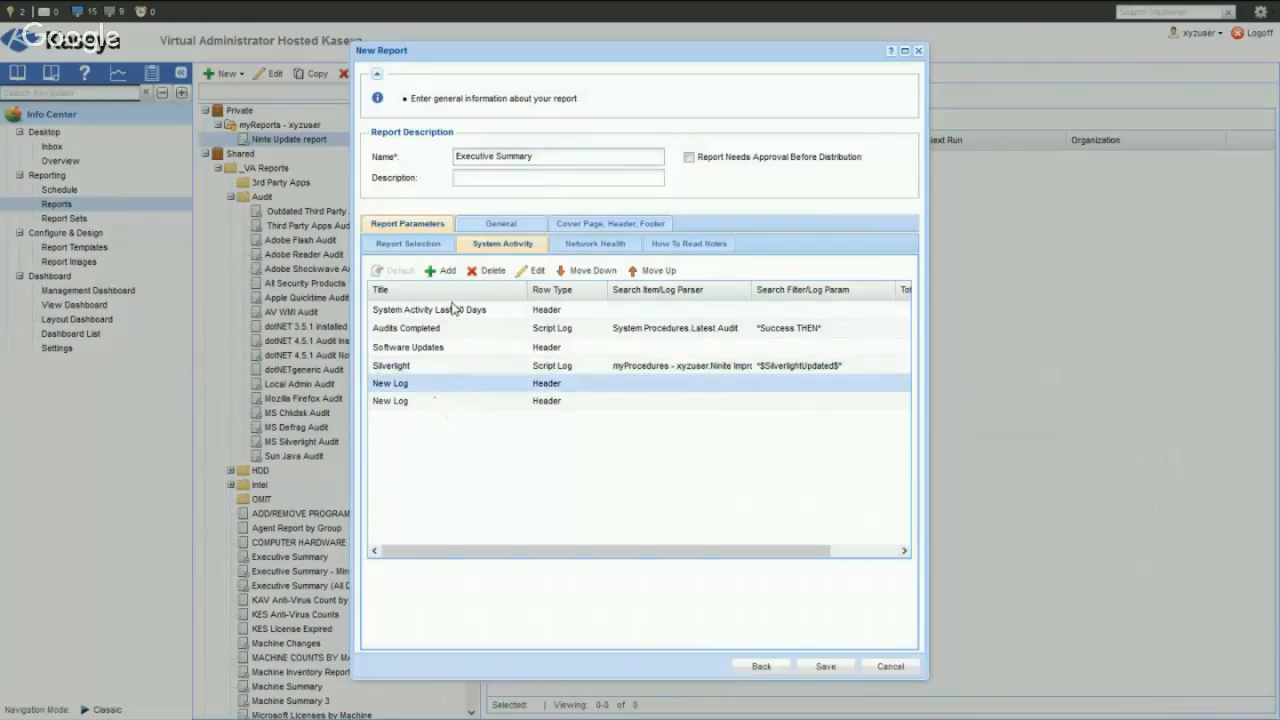
pyautogui.click(533, 270)
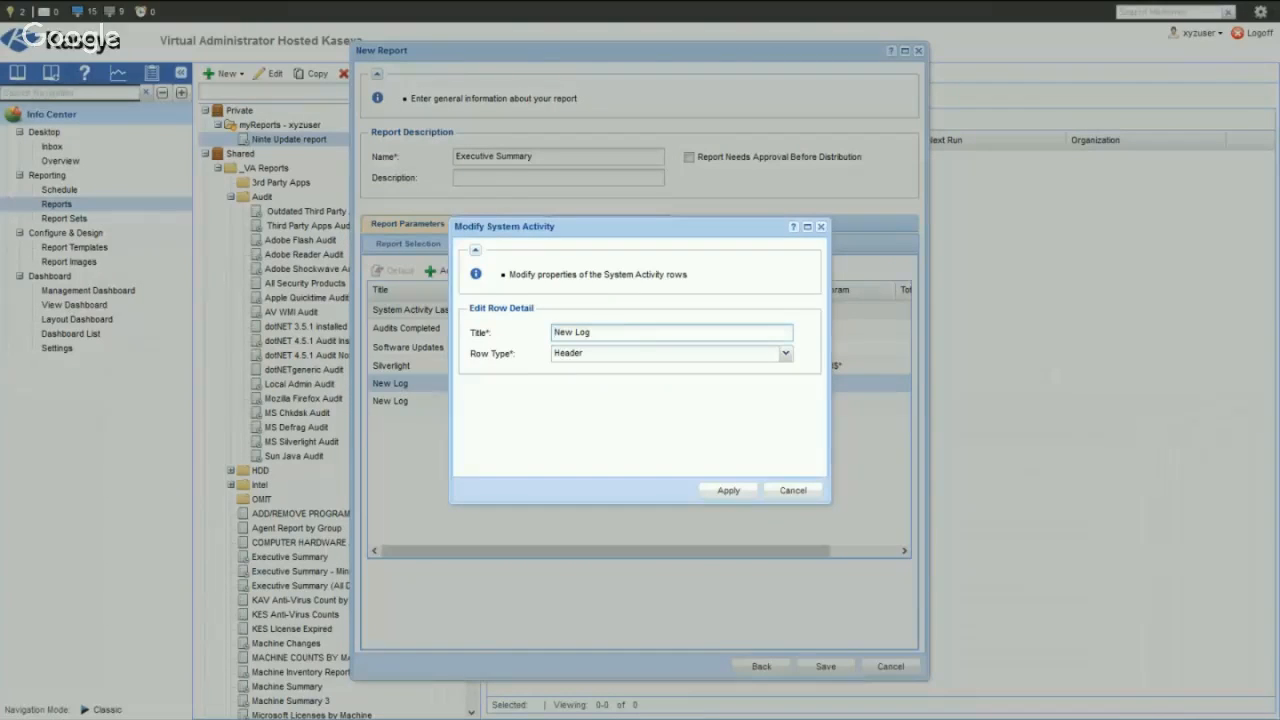
pyautogui.hotkey('alt', 'Tab')
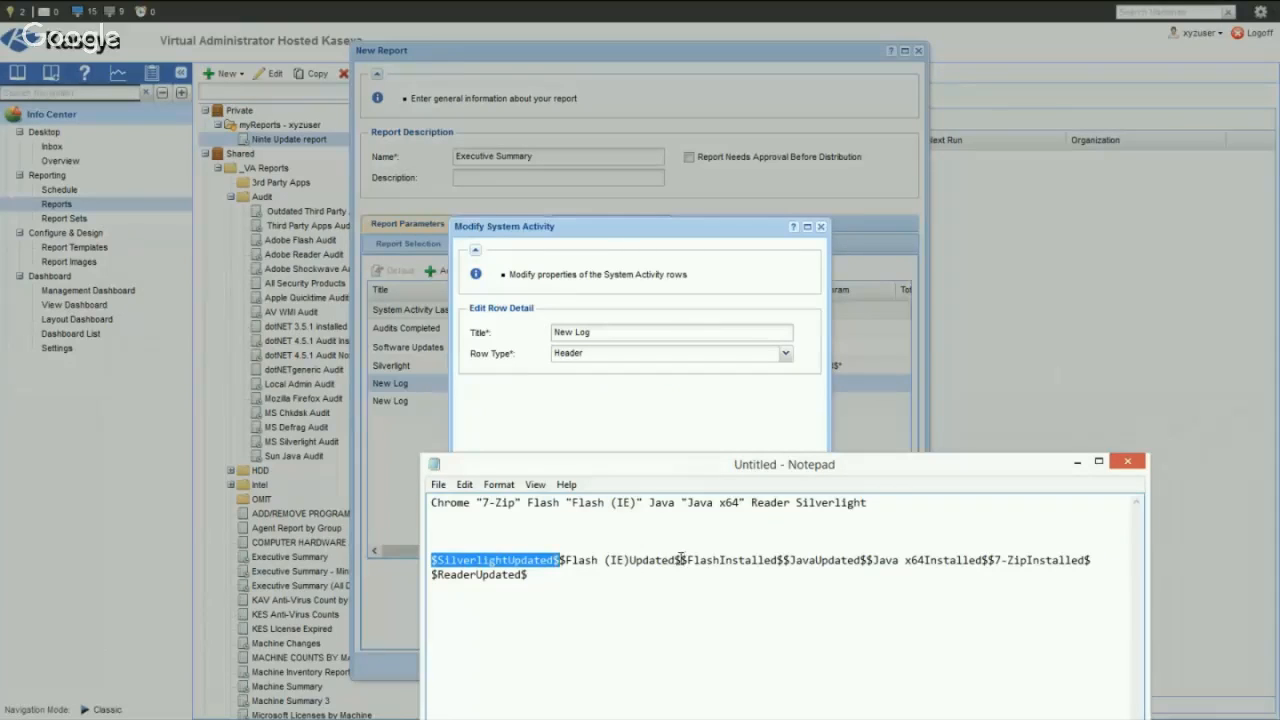
pyautogui.click(598, 338)
pyautogui.moveTo(598, 338); pyautogui.dragTo(520, 330)
pyautogui.write('f')
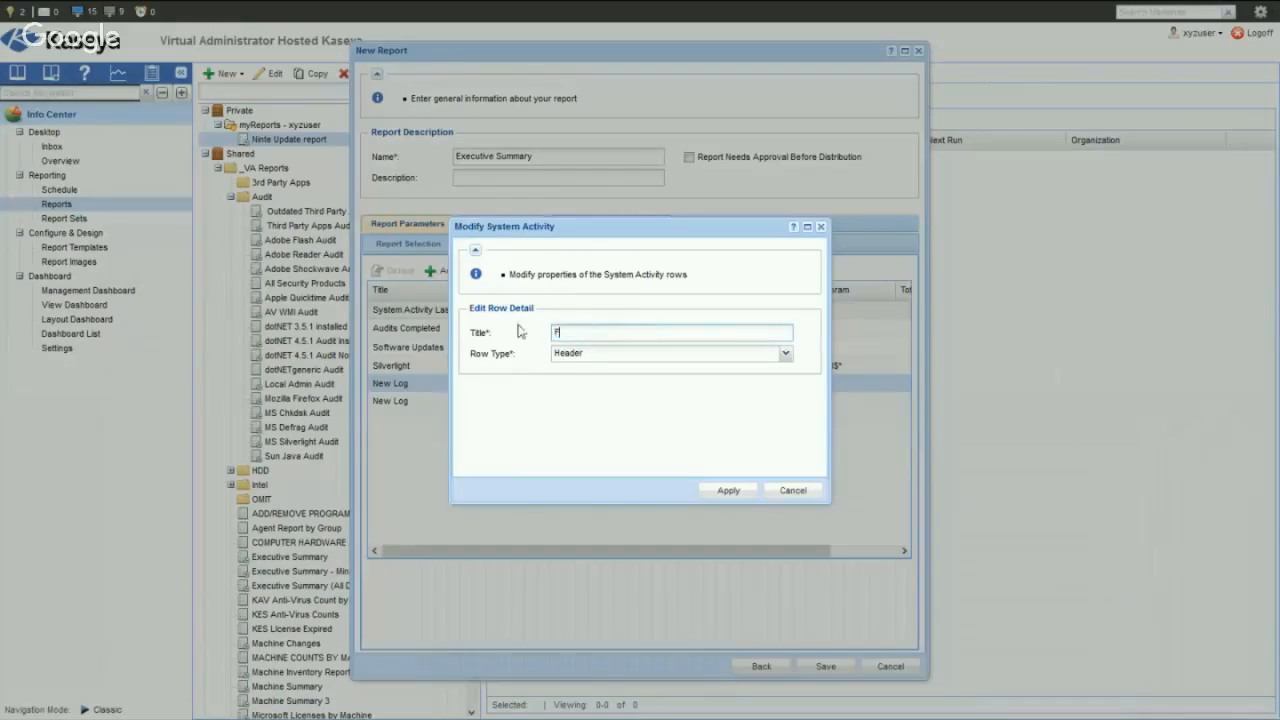
pyautogui.write('lash (IE')
pyautogui.click(785, 355)
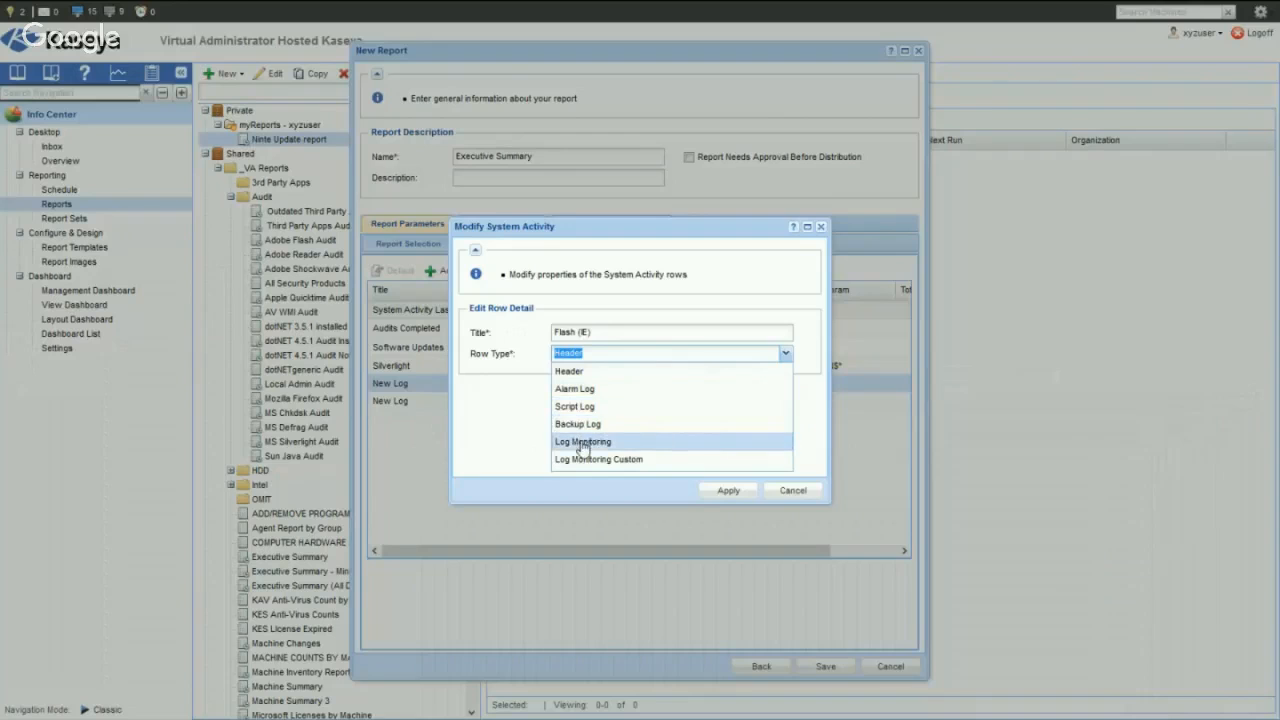
pyautogui.click(590, 406)
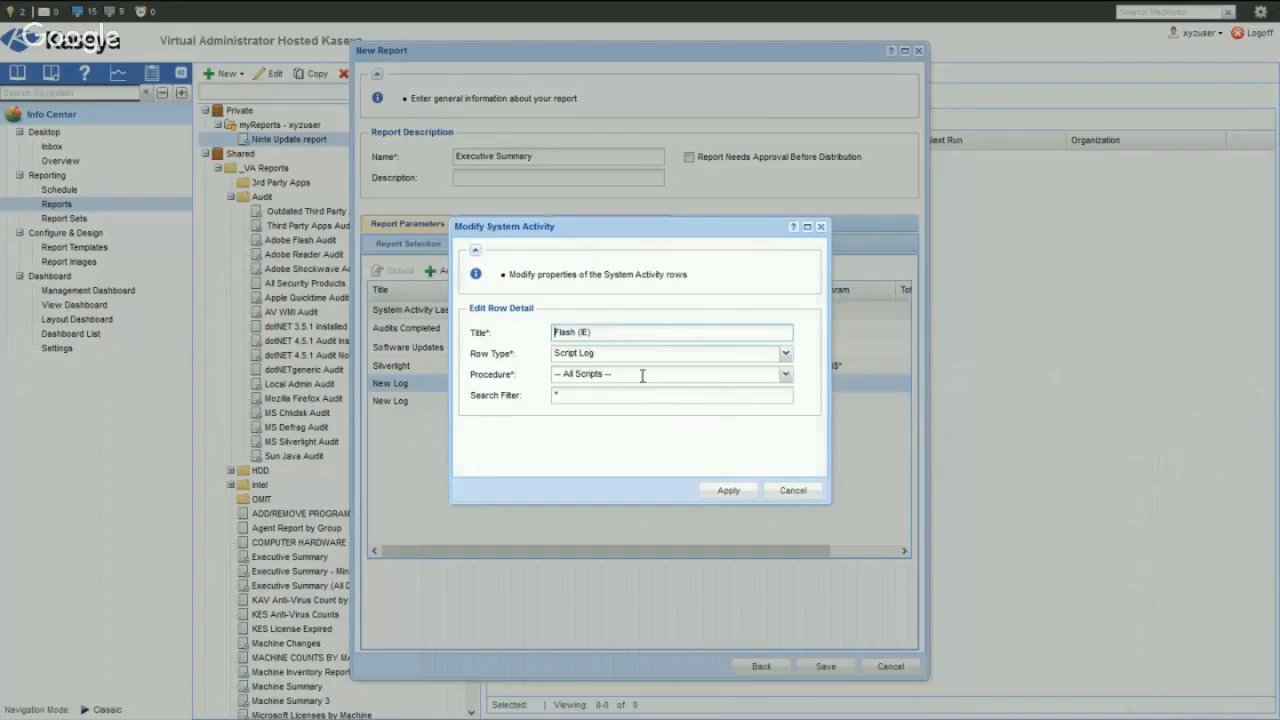
# - Set the Flash (IE) row's procedure to Ninite Improved.VA Ninite All-in-One (no cache)
pyautogui.click(604, 378)
pyautogui.write('all')
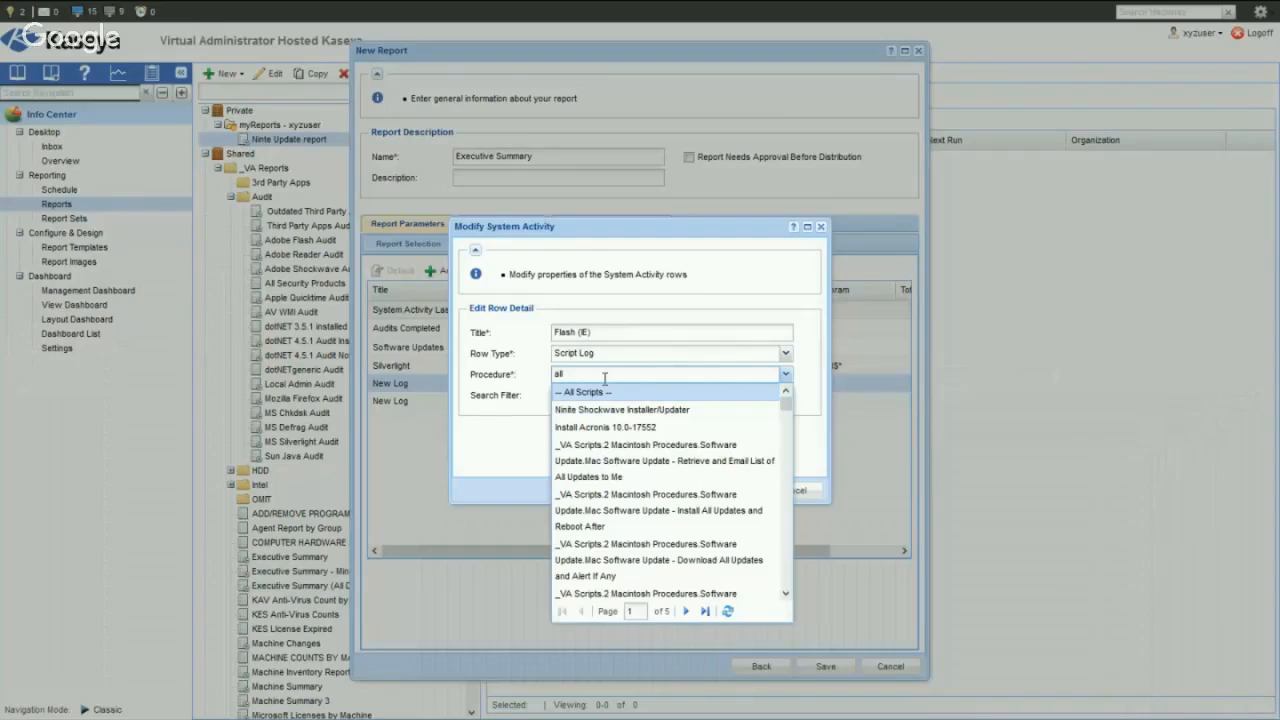
pyautogui.doubleClick(599, 377)
pyautogui.write('all-in-one')
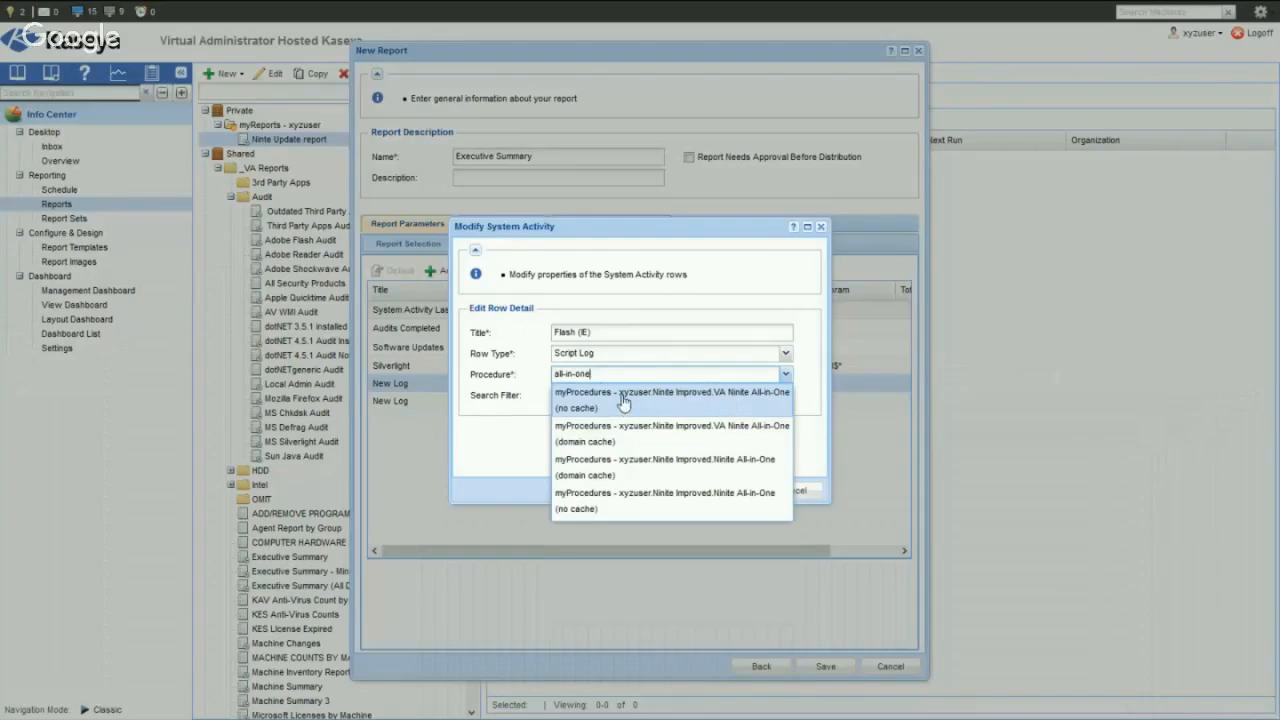
pyautogui.click(620, 400)
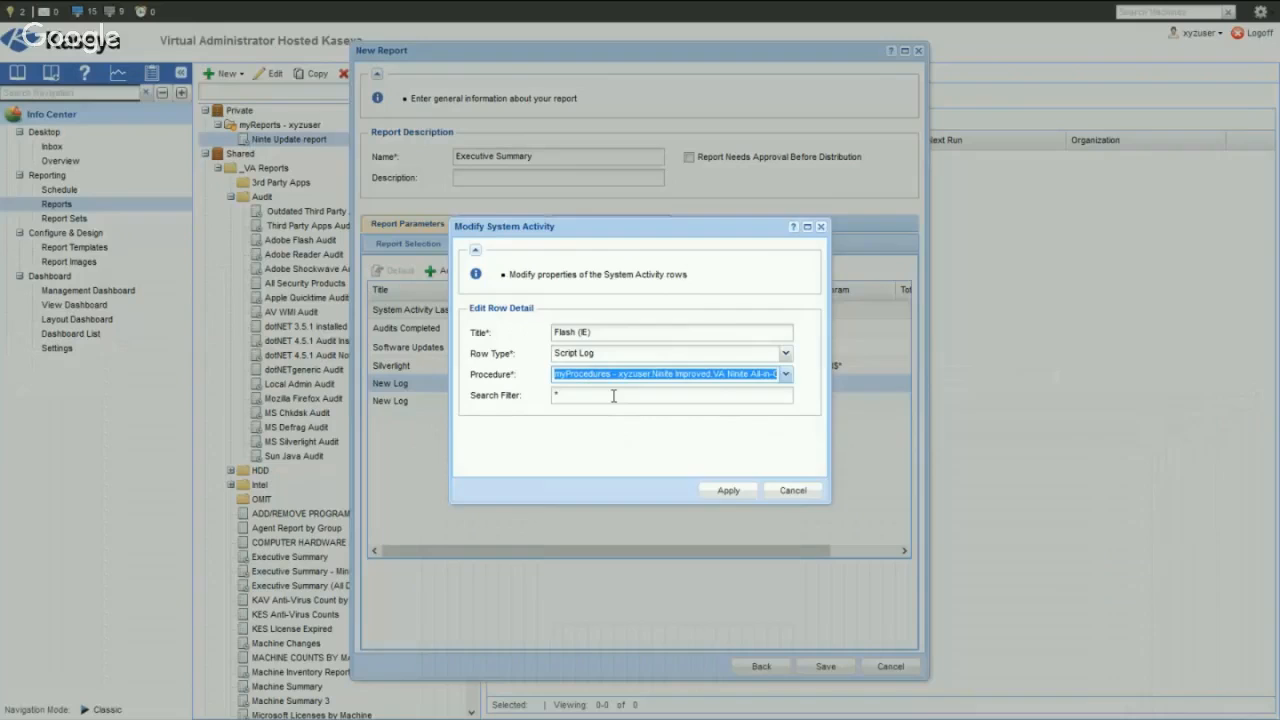
# - Copy $Flash (IE)Updated$ from the Notepad log text, set the Flash (IE) row's search filter to *$Flash (IE)Updated$*, and apply the changes
pyautogui.hotkey('alt', 'Tab')
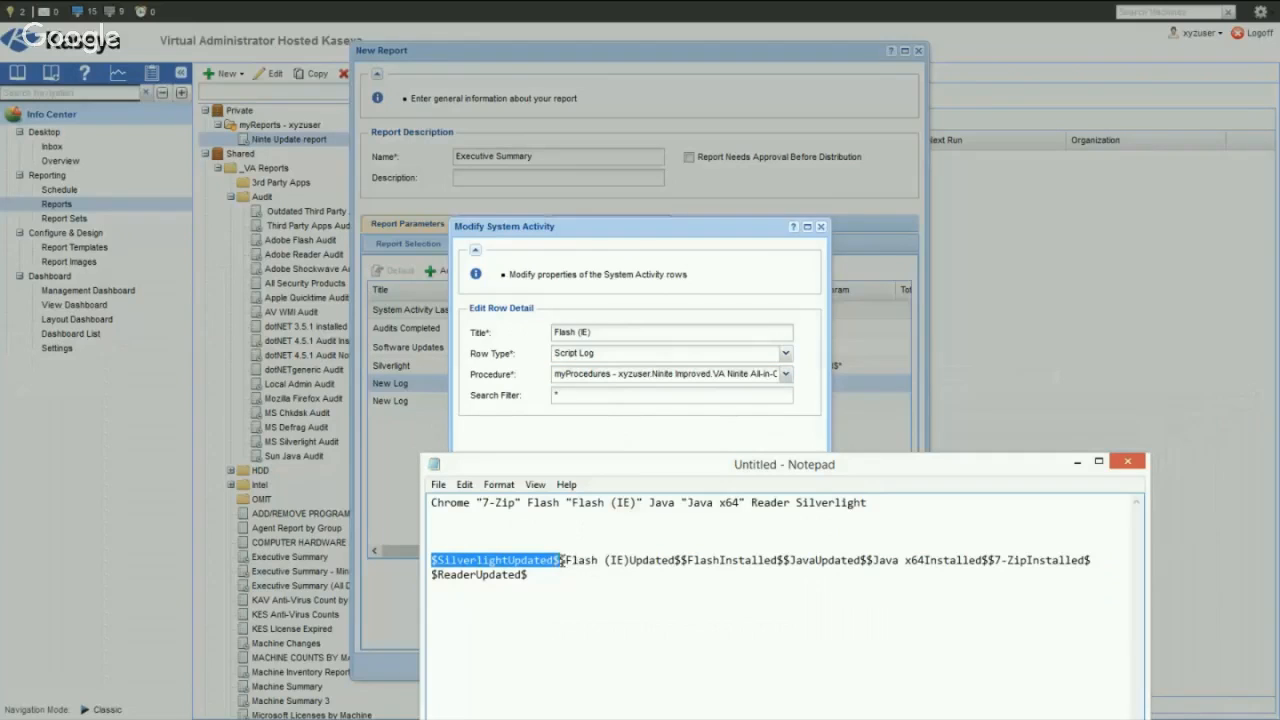
pyautogui.moveTo(560, 560); pyautogui.dragTo(682, 557)
pyautogui.hotkey('ctrl', 'c')
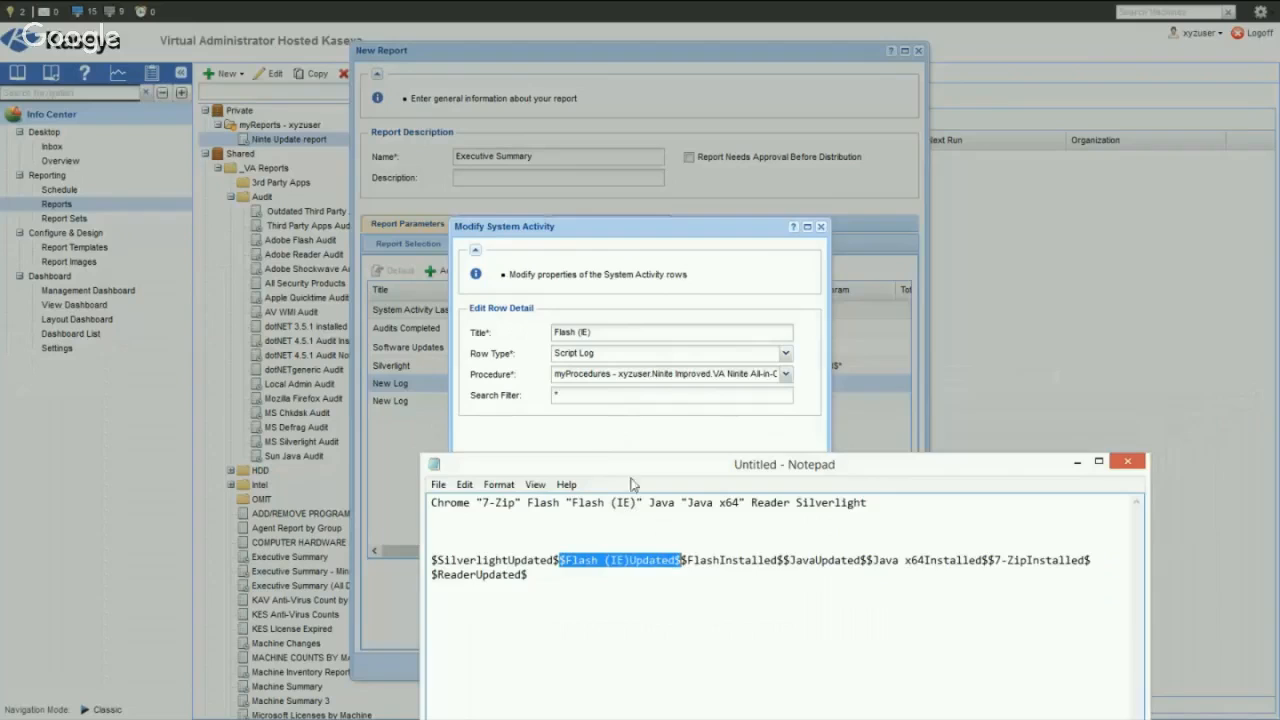
pyautogui.click(586, 394)
pyautogui.hotkey('ctrl', 'v')
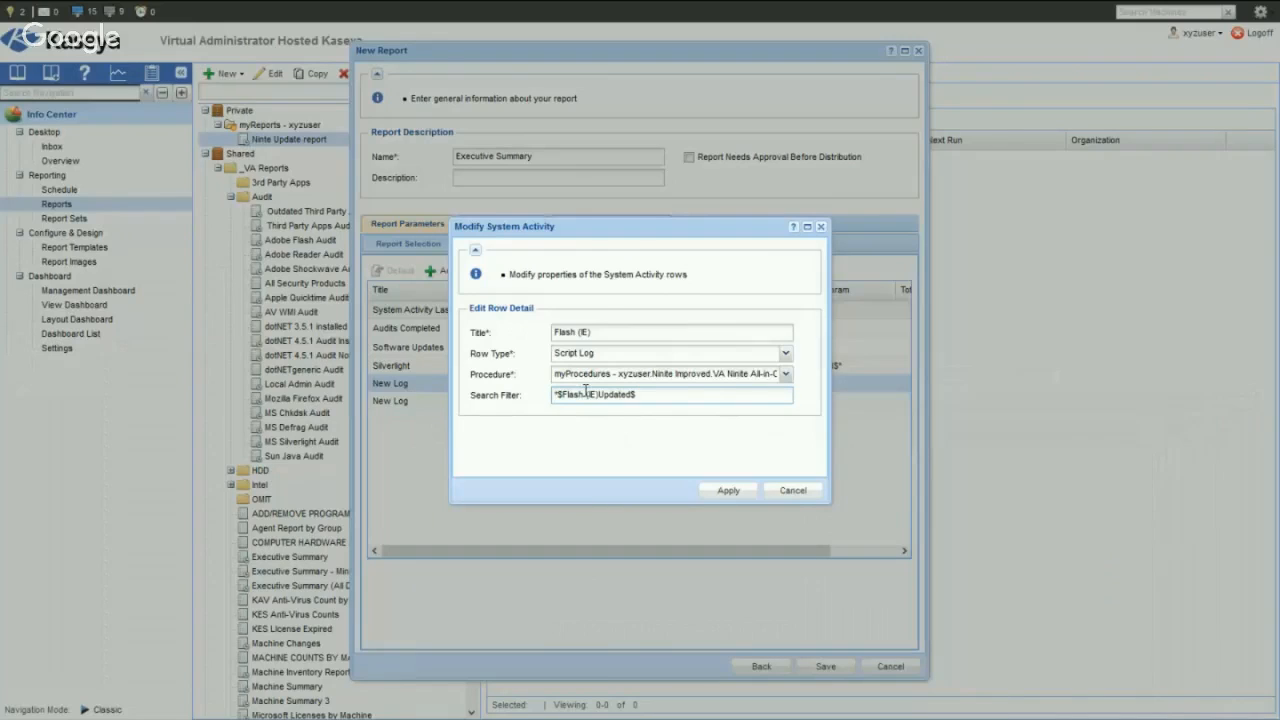
pyautogui.write('*')
pyautogui.click(729, 490)
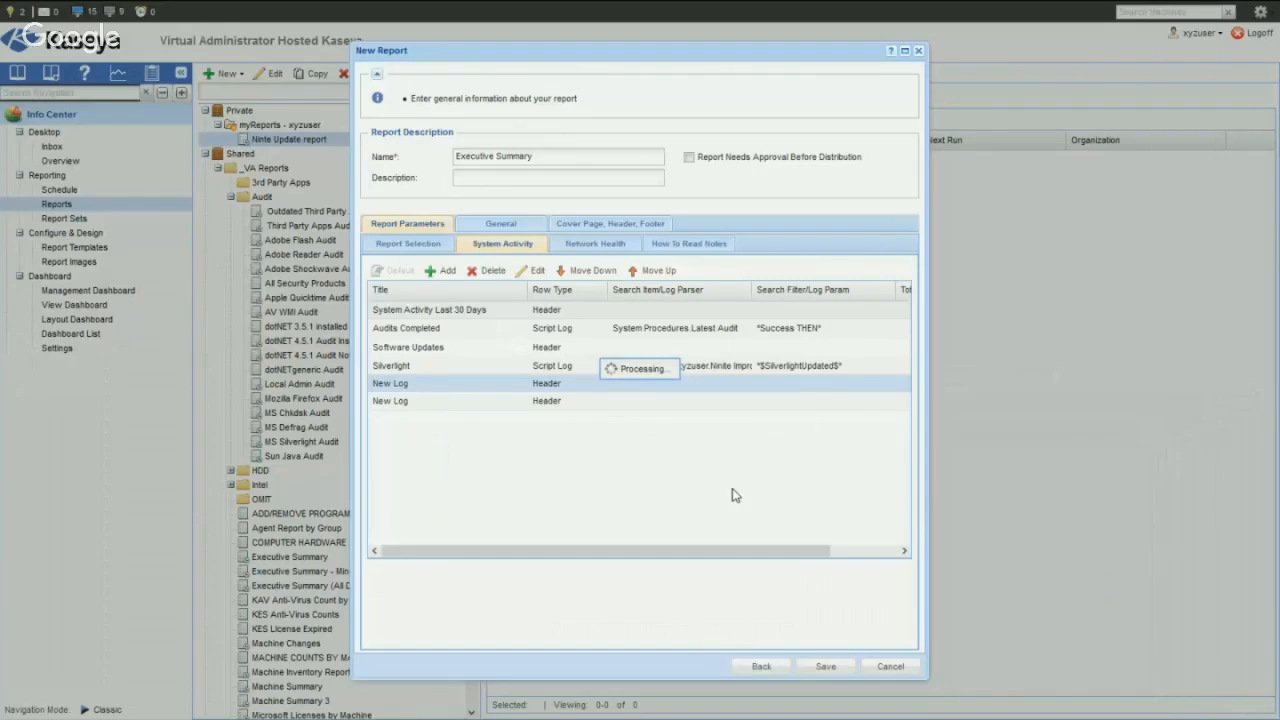
# - Add one more row to the System Activity table and title the row below Flash (IE) "Software Installs", keeping it as a header
pyautogui.click(452, 404)
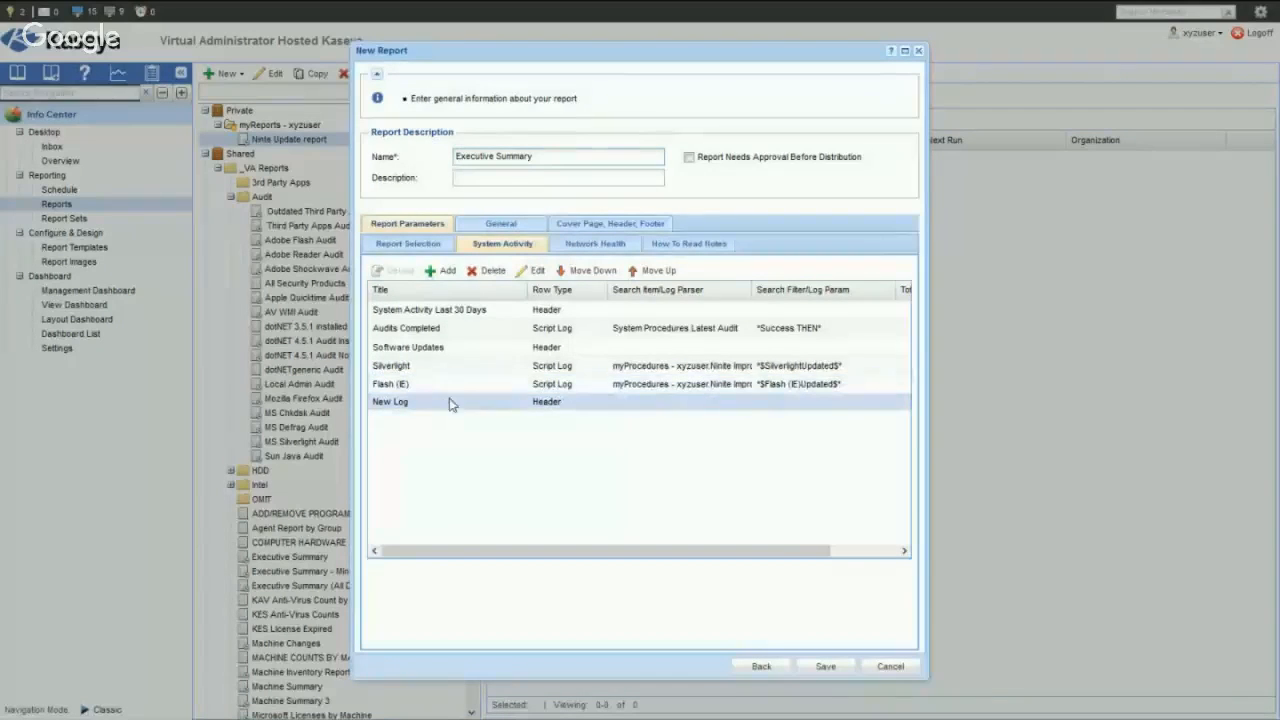
pyautogui.click(441, 272)
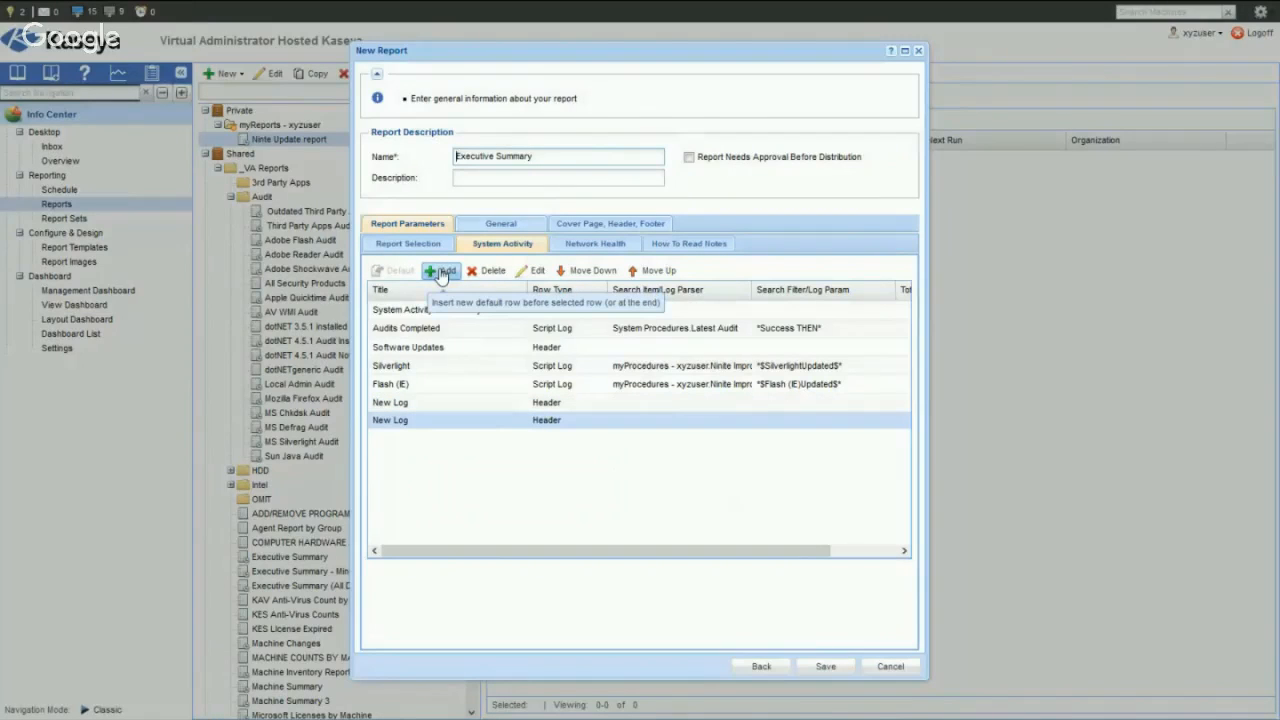
pyautogui.click(401, 402)
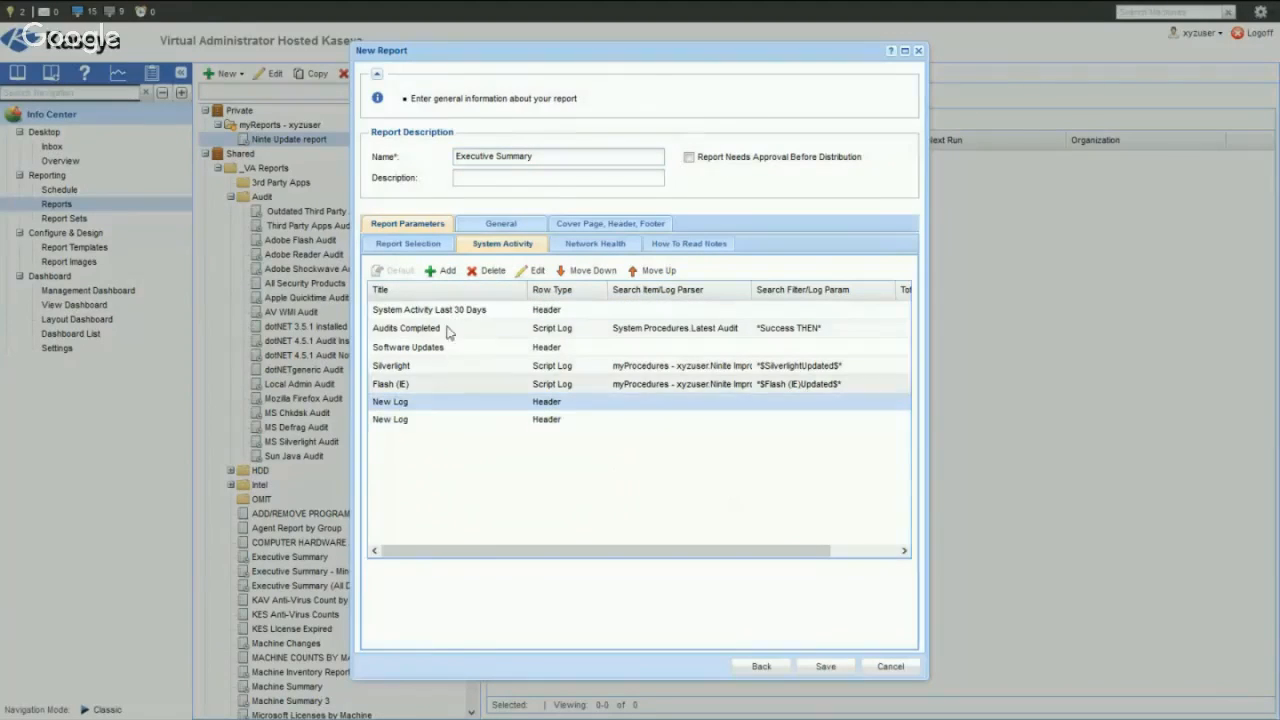
pyautogui.click(530, 272)
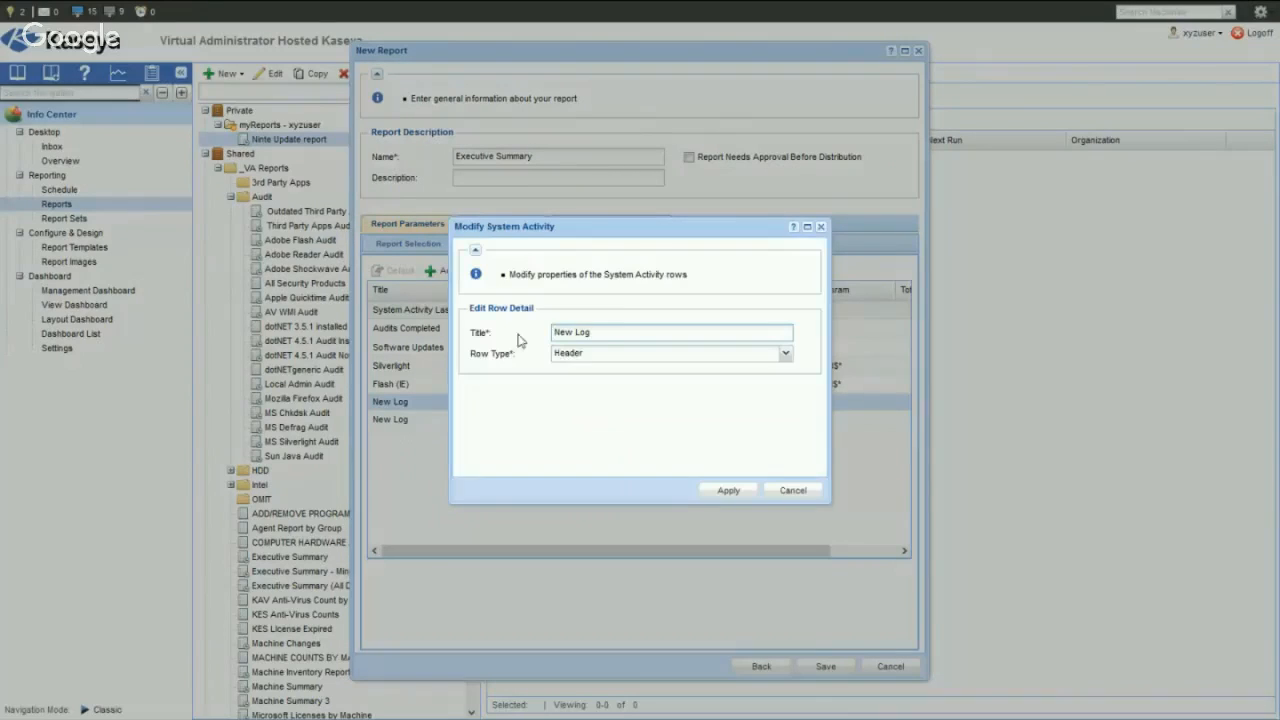
pyautogui.moveTo(610, 332); pyautogui.dragTo(553, 332)
pyautogui.write('Software Installs')
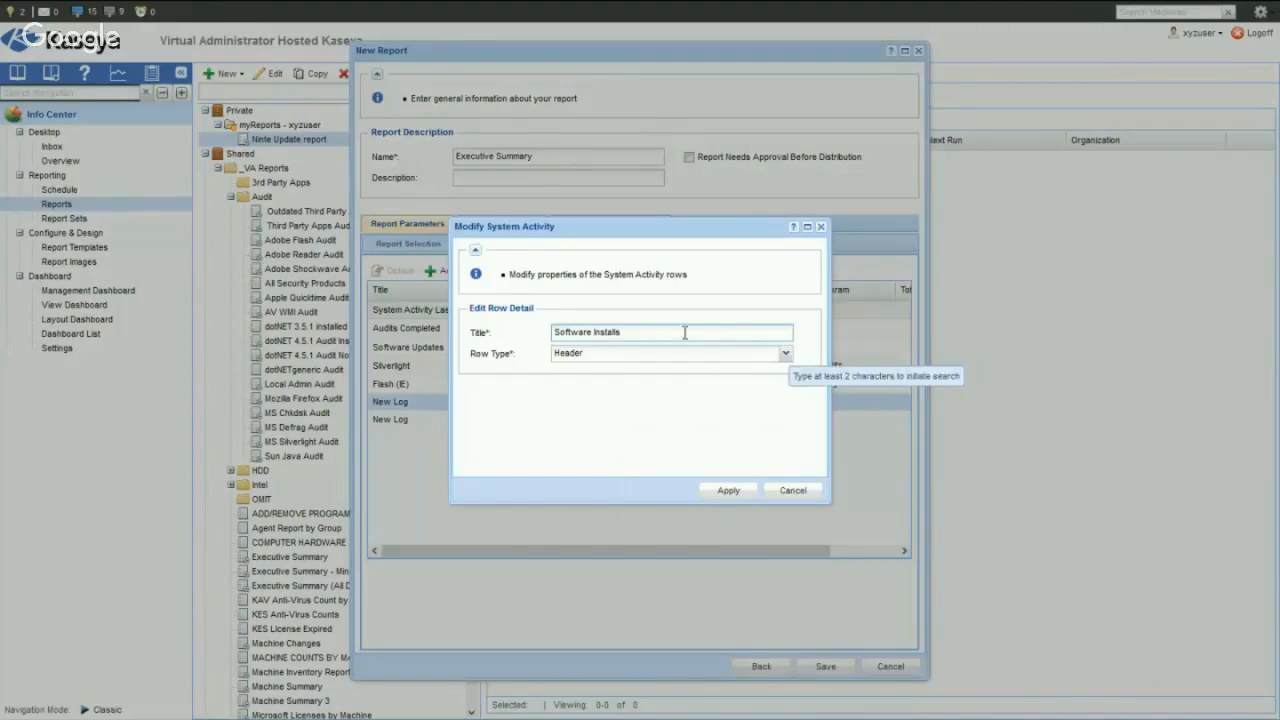
pyautogui.click(724, 491)
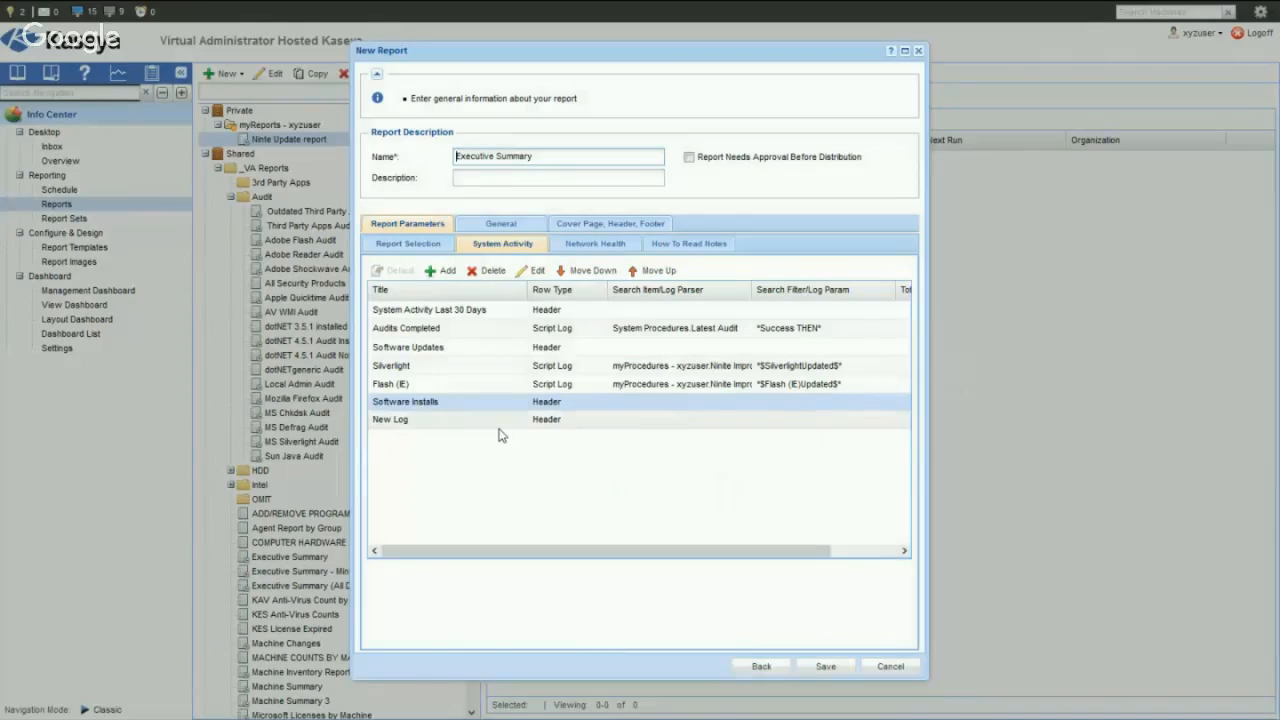
# - Title the new row below Software Installs "Flash" and set its row type to Script Log
pyautogui.click(500, 427)
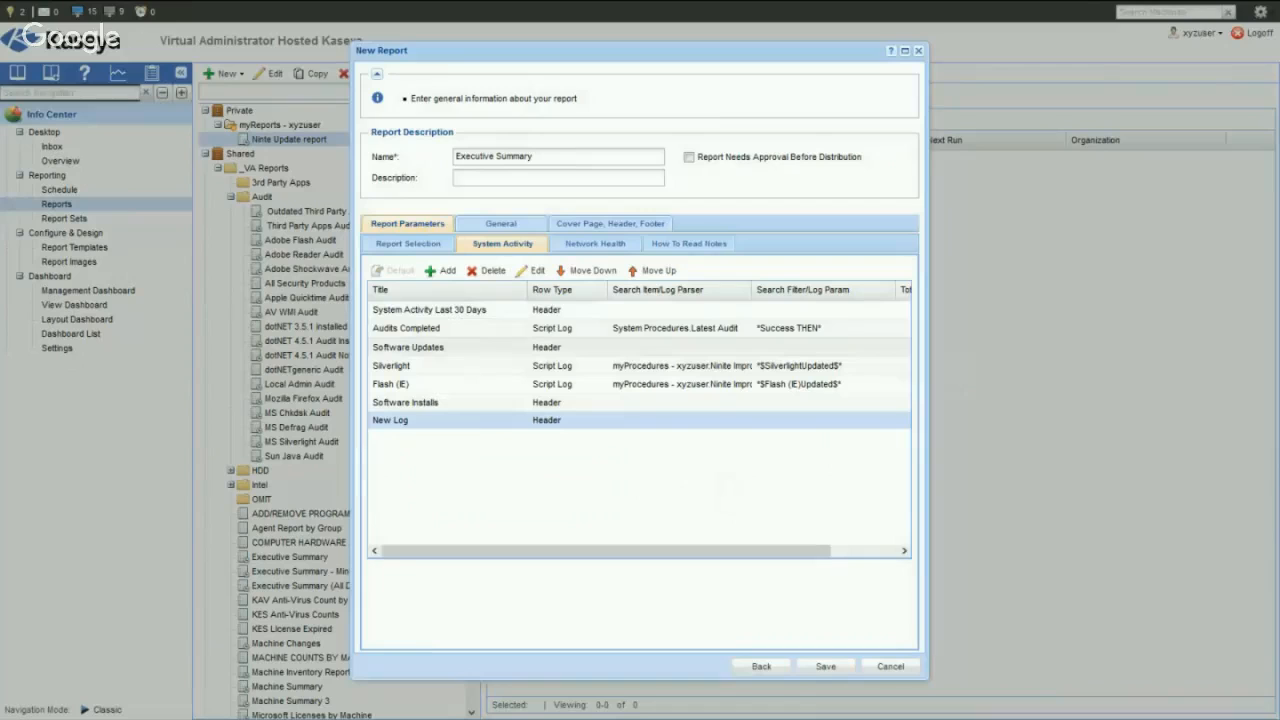
pyautogui.hotkey('alt', 'Tab')
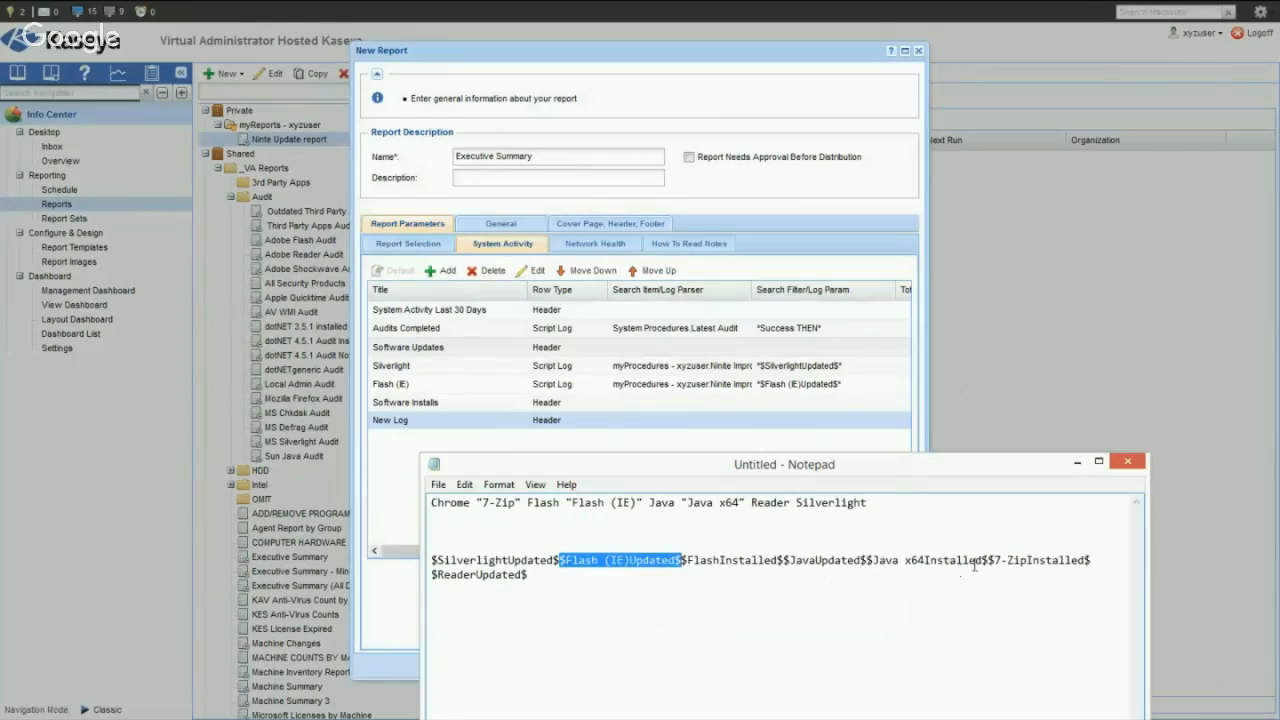
pyautogui.click(566, 429)
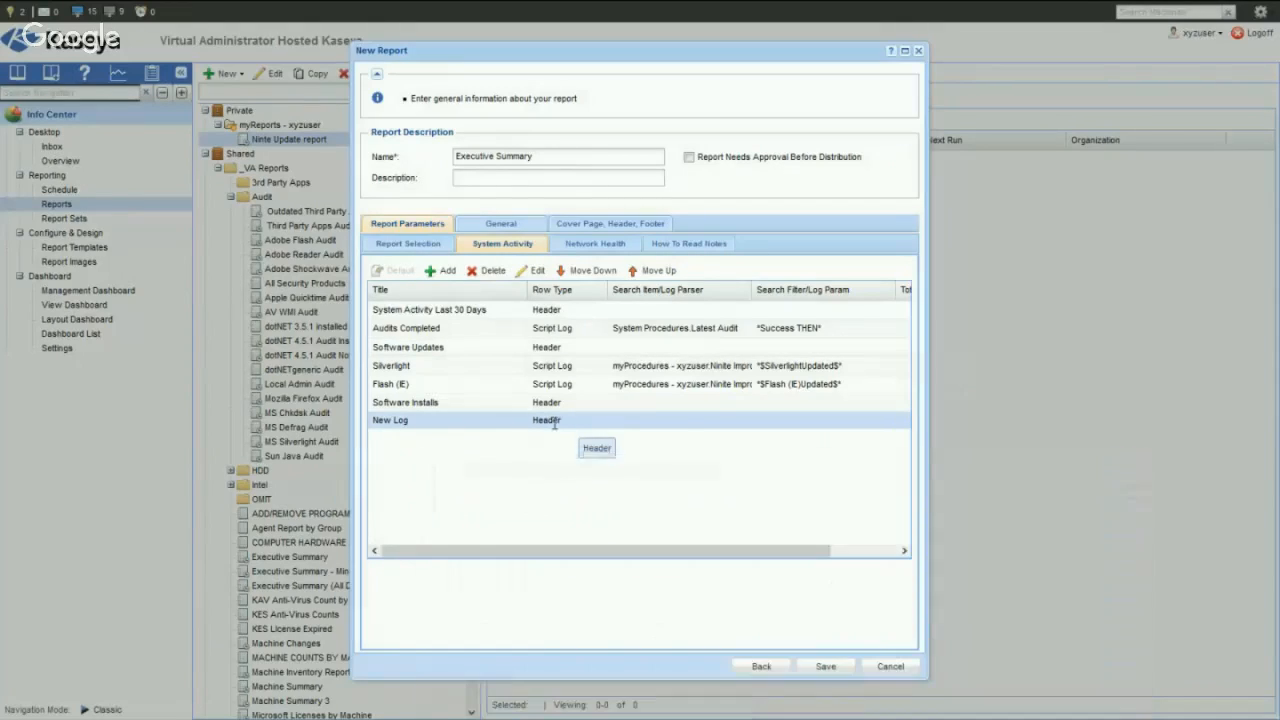
pyautogui.click(533, 271)
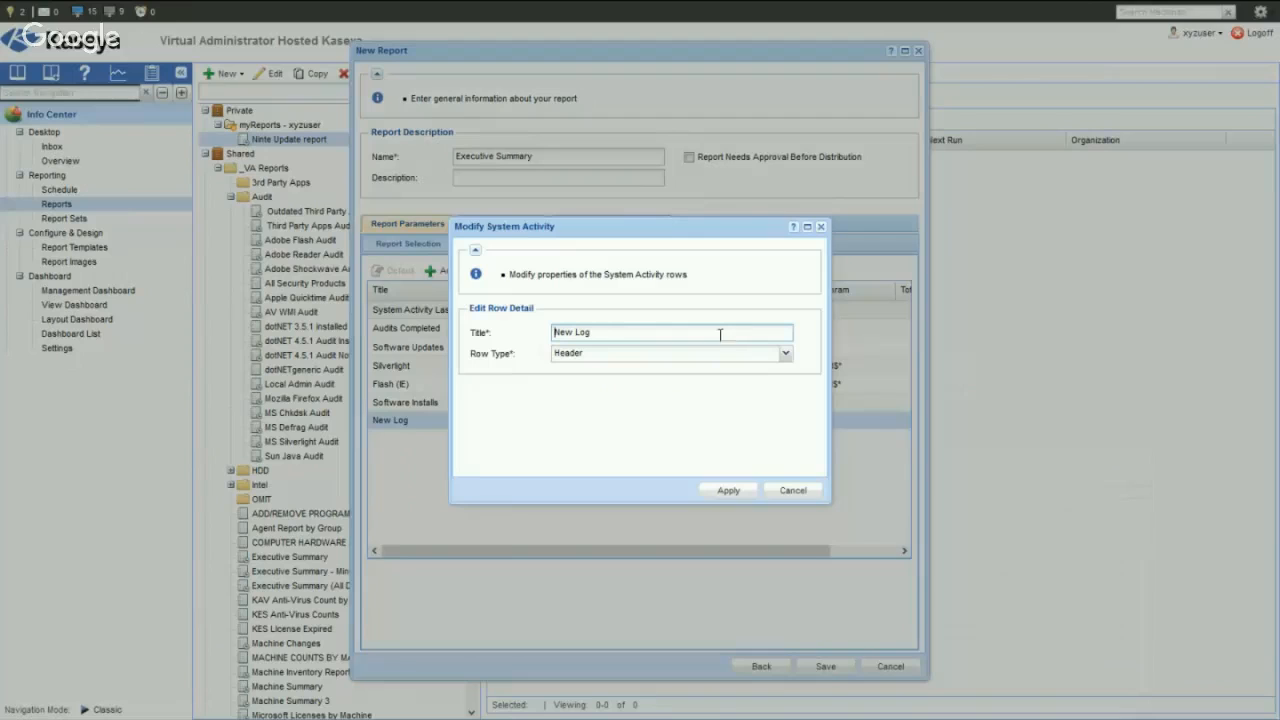
pyautogui.moveTo(602, 333); pyautogui.dragTo(519, 333)
pyautogui.write('Flash')
pyautogui.click(787, 355)
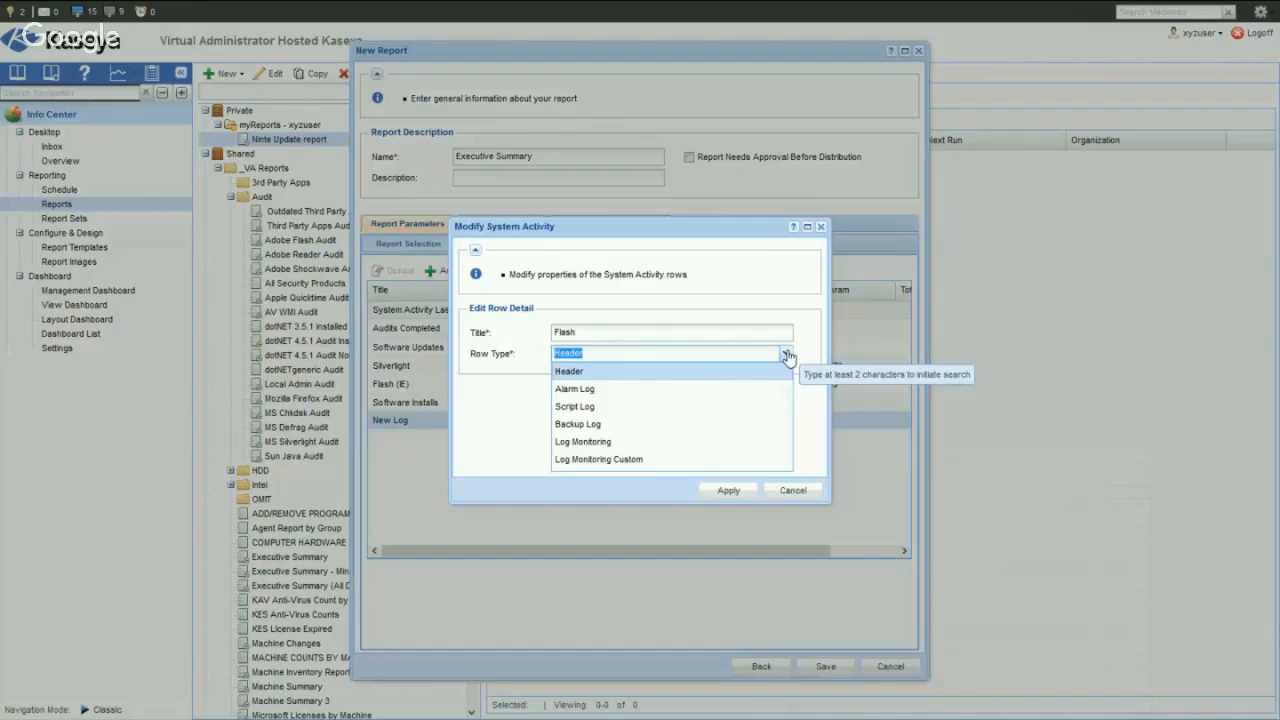
pyautogui.click(635, 405)
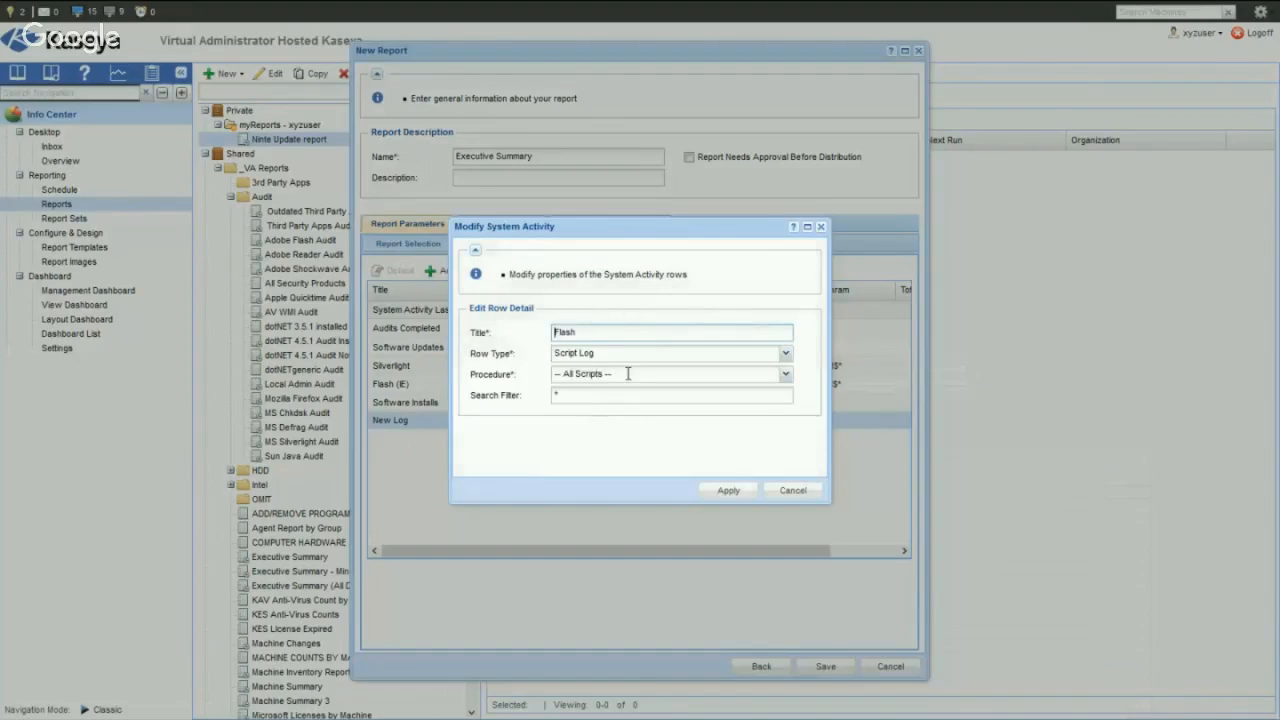
# - Set the Flash row's procedure to Ninite Improved.VA Ninite All-in-One (no cache)
pyautogui.click(628, 372)
pyautogui.write('all')
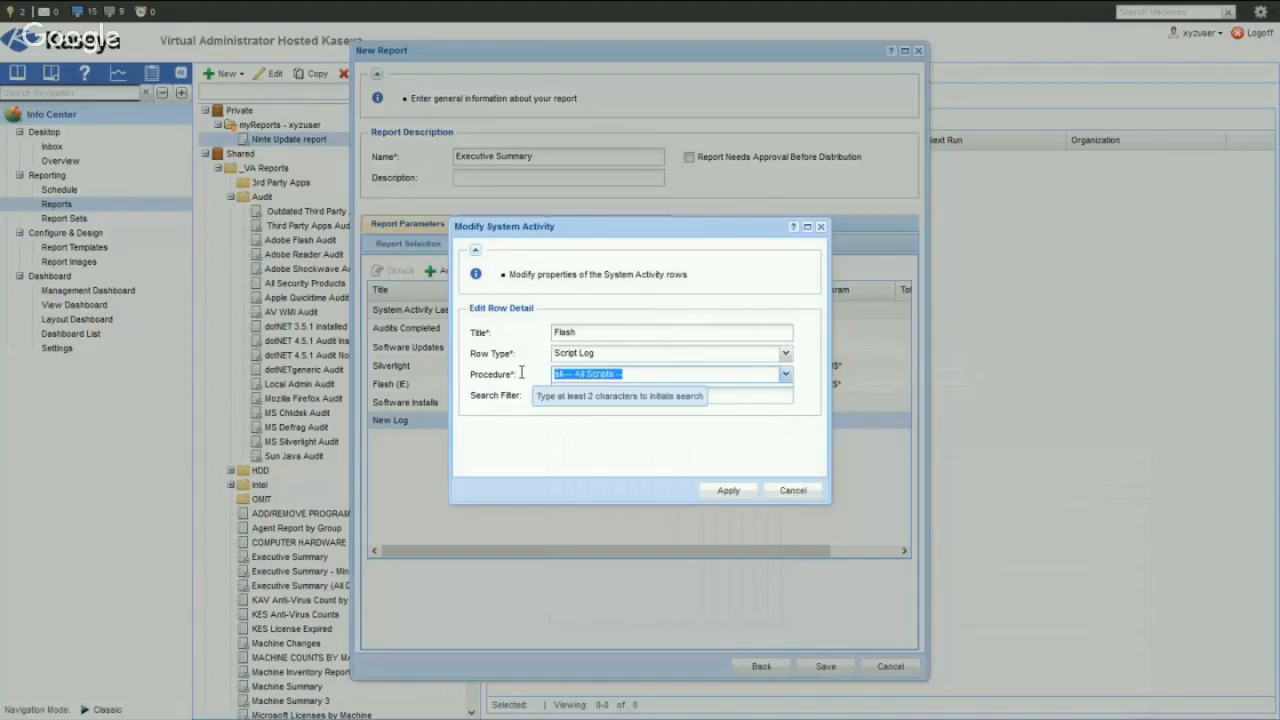
pyautogui.write('all-in')
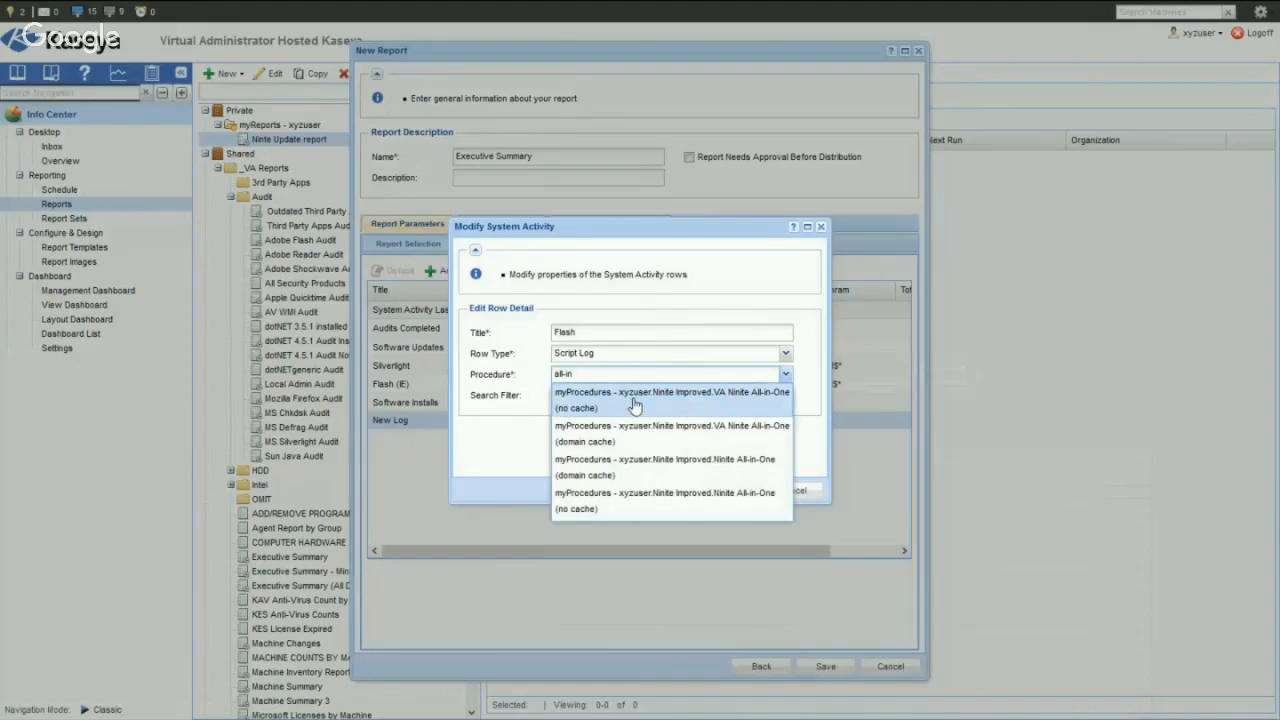
pyautogui.click(617, 400)
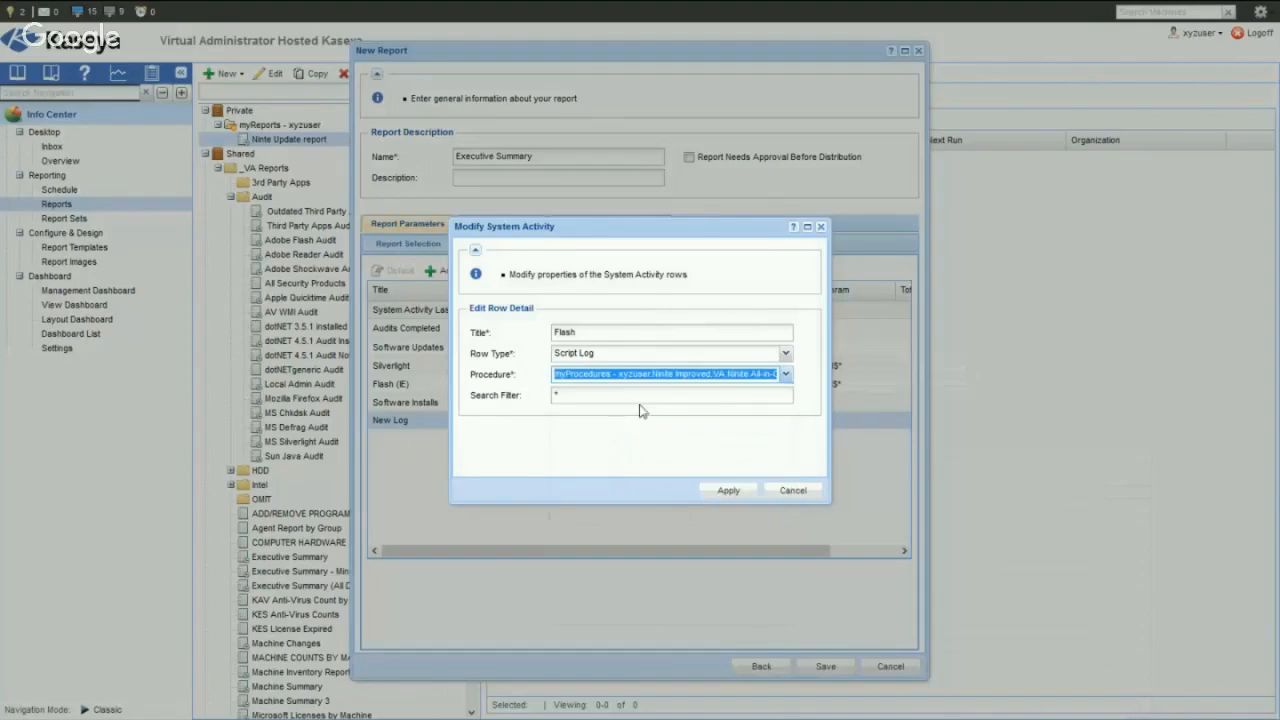
# - Copy $FlashInstalled$ from the Notepad log text, set the Flash row's search filter to *$FlashInstalled$*, and apply the changes
pyautogui.click(662, 394)
pyautogui.hotkey('alt', 'Tab')
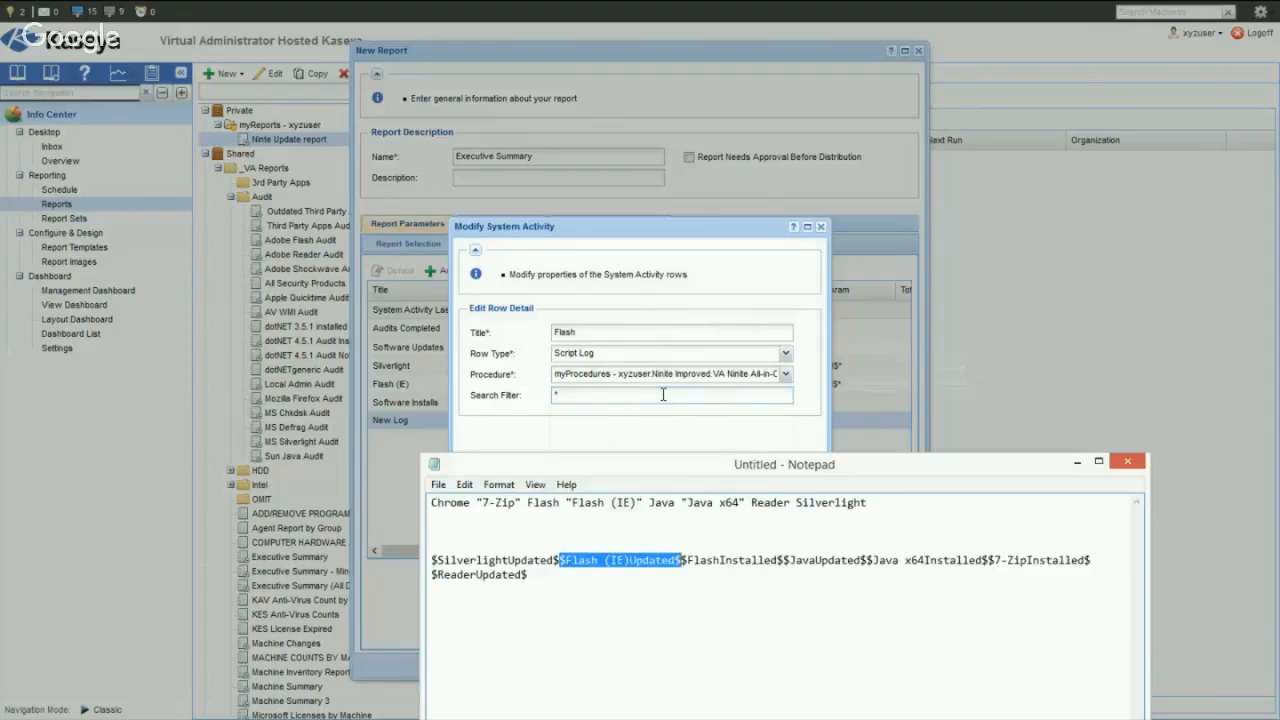
pyautogui.moveTo(684, 560); pyautogui.dragTo(786, 560)
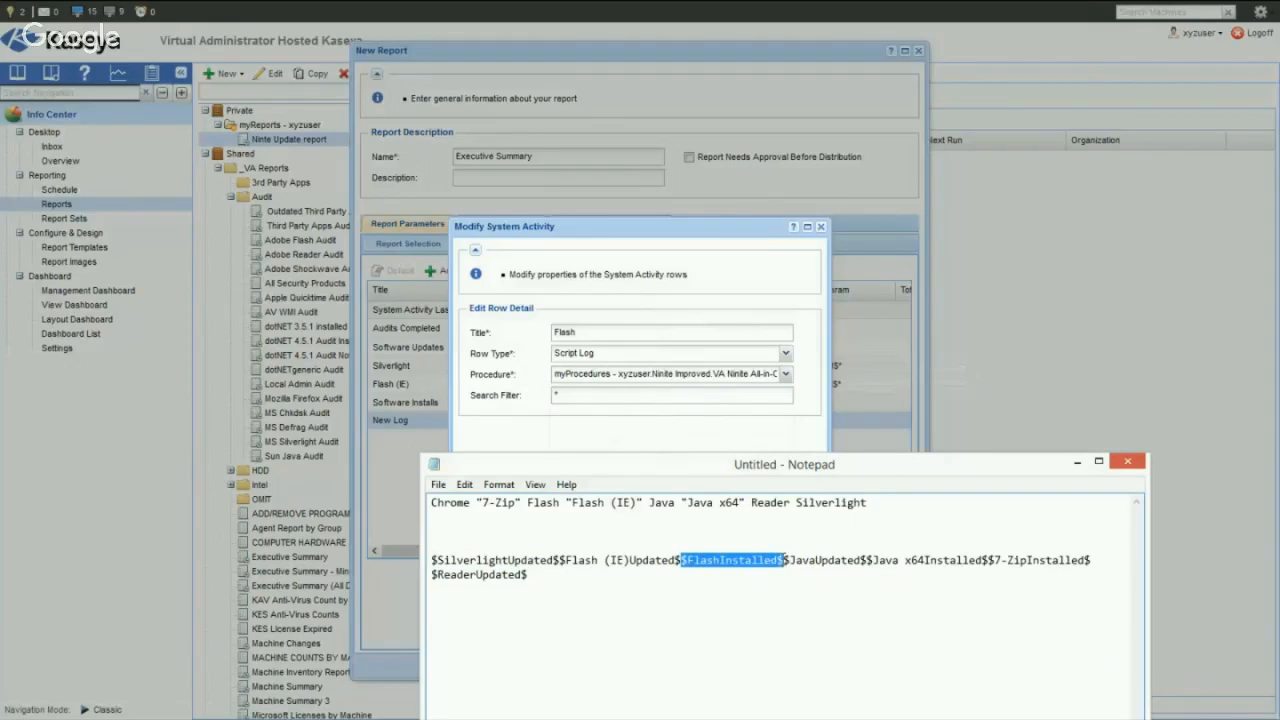
pyautogui.hotkey('ctrl', 'c')
pyautogui.click(580, 398)
pyautogui.hotkey('ctrl', 'v')
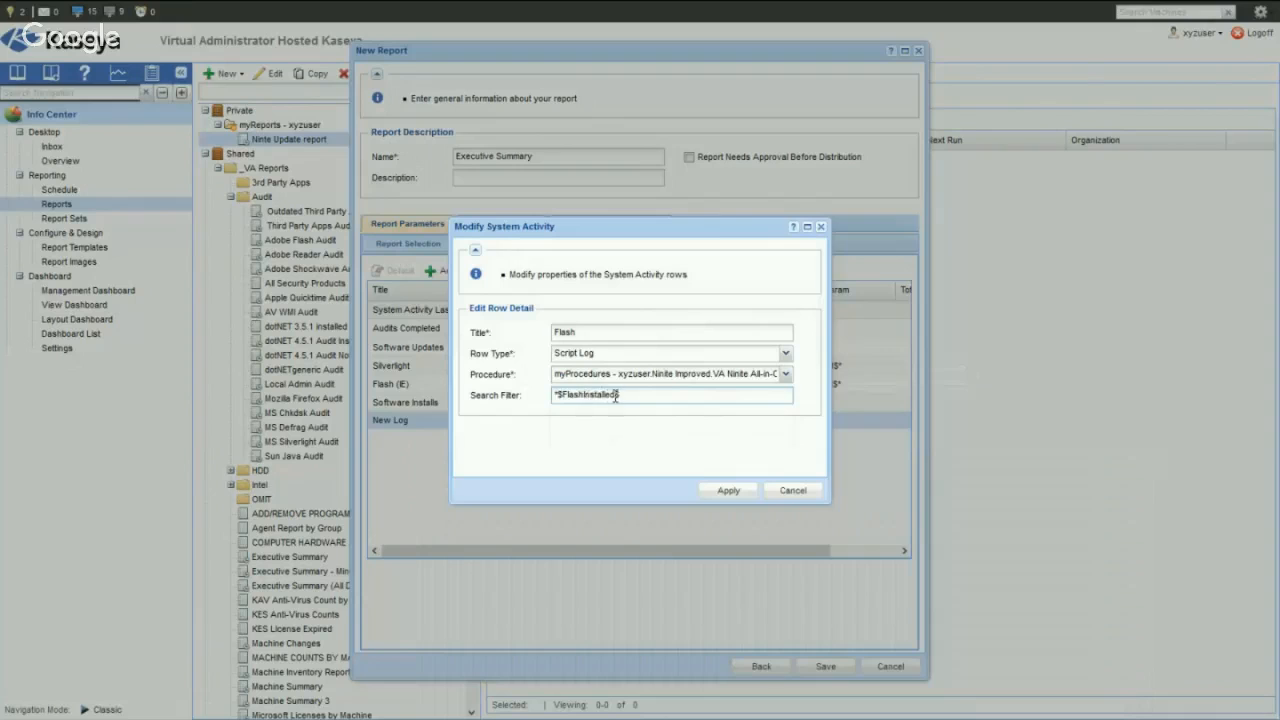
pyautogui.click(728, 491)
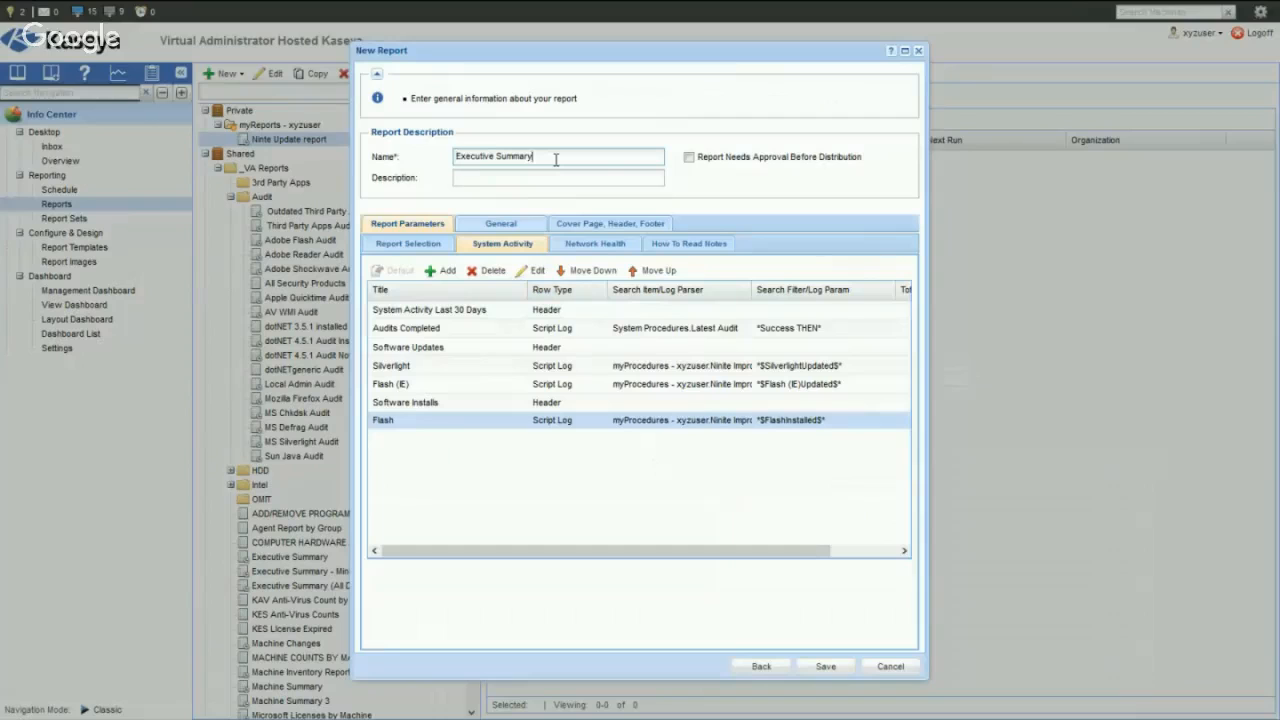
# - Rename the report "Executive Summary - Ninite" and save it
pyautogui.write('- Ninite')
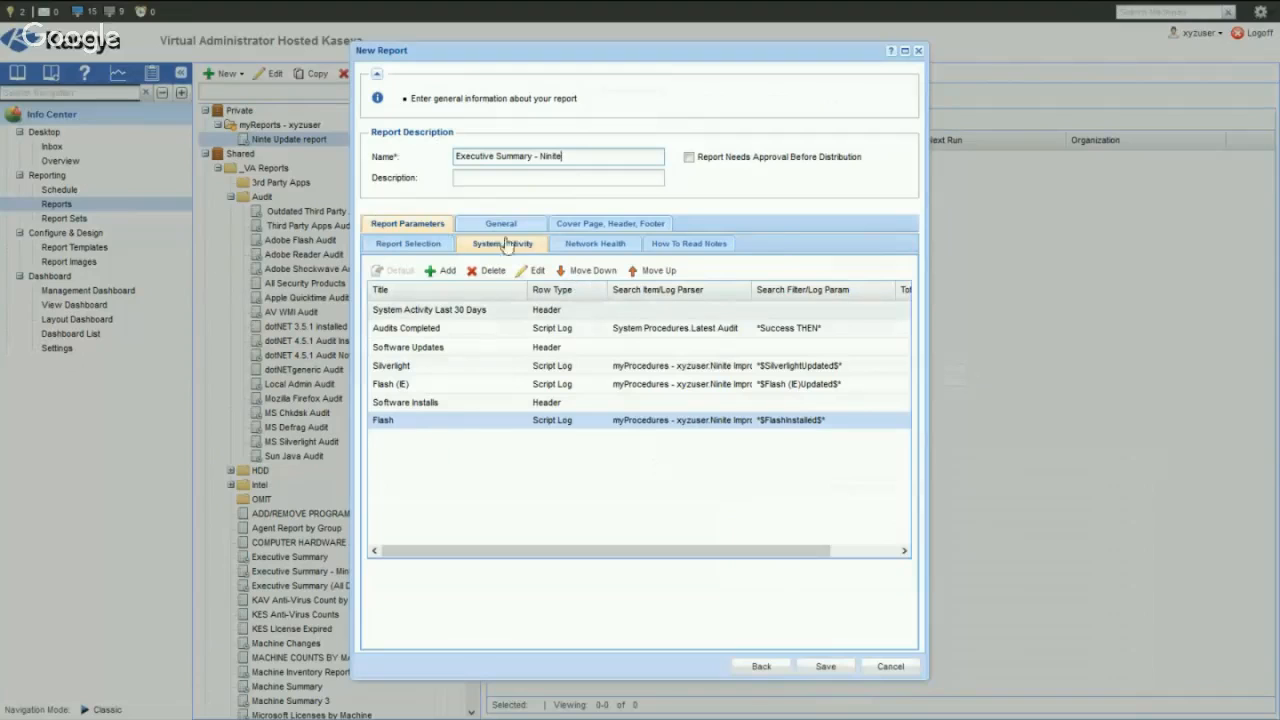
pyautogui.click(826, 668)
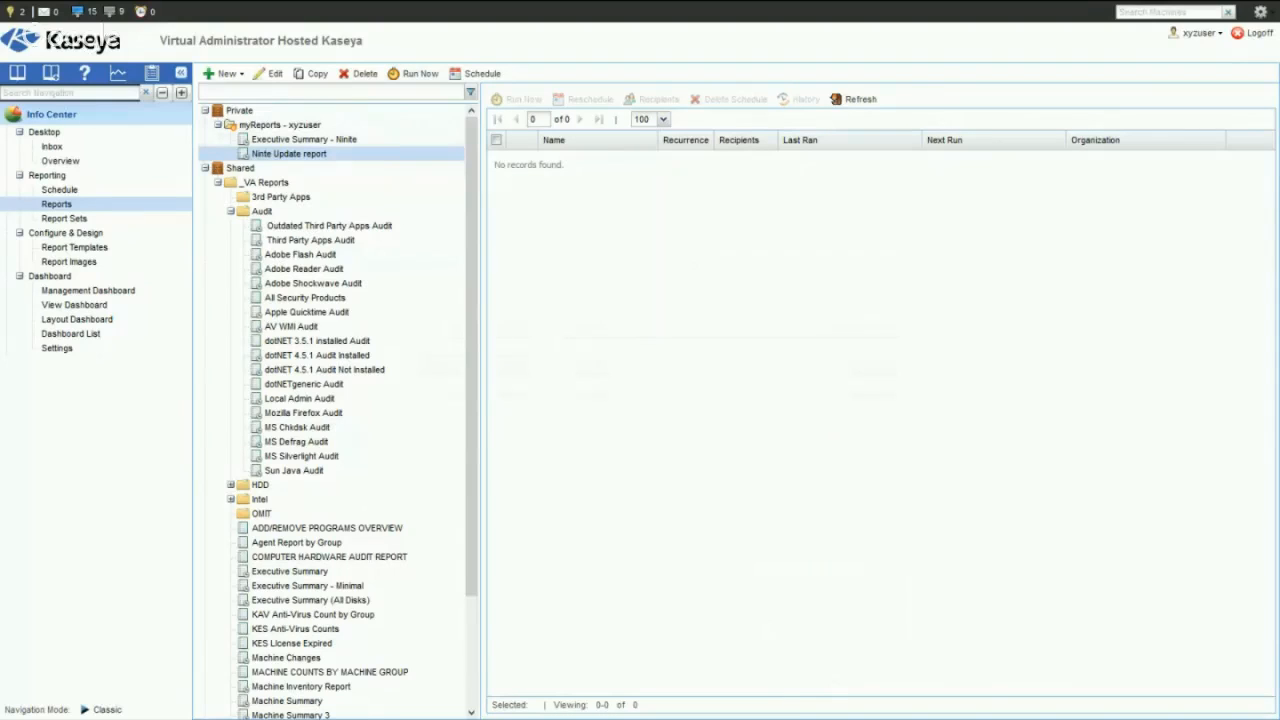
# - Submit the Ninte Update report with the existing data filters, look through its pages, and close it
pyautogui.moveTo(1100, 86); pyautogui.dragTo(508, 104)
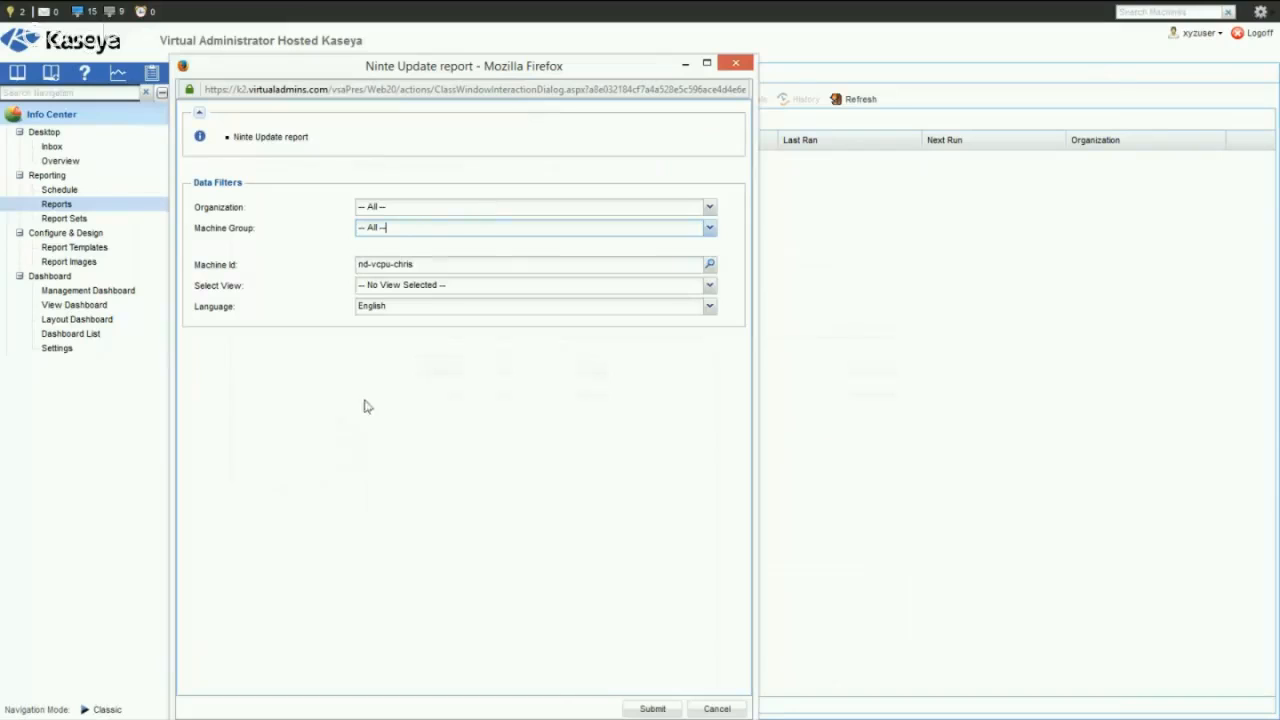
pyautogui.click(652, 708)
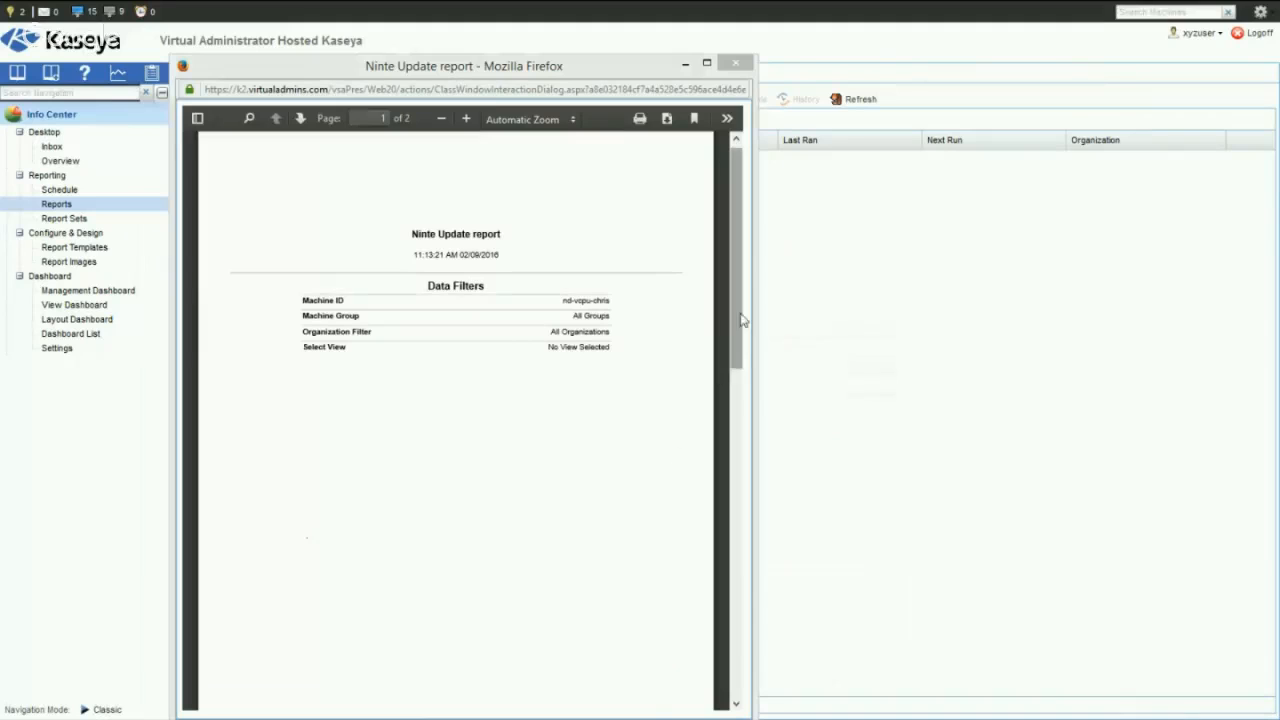
pyautogui.scroll(-6, 735, 307)
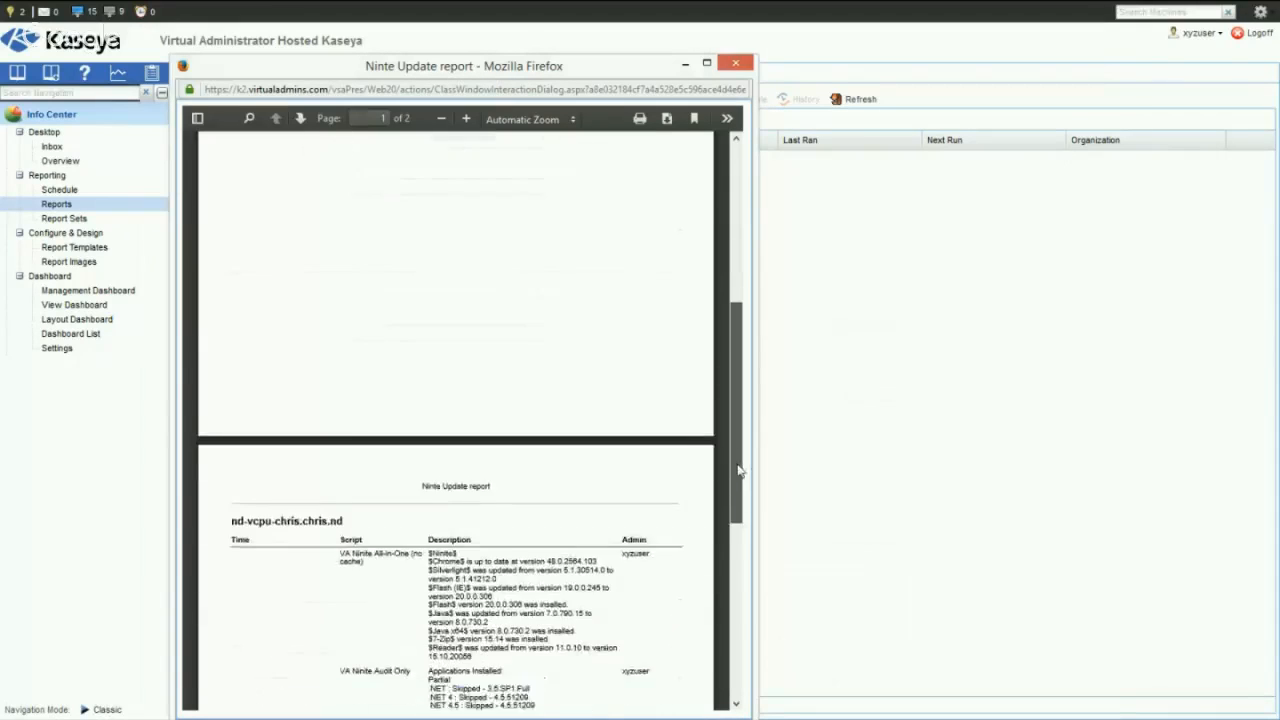
pyautogui.scroll(6, 740, 355)
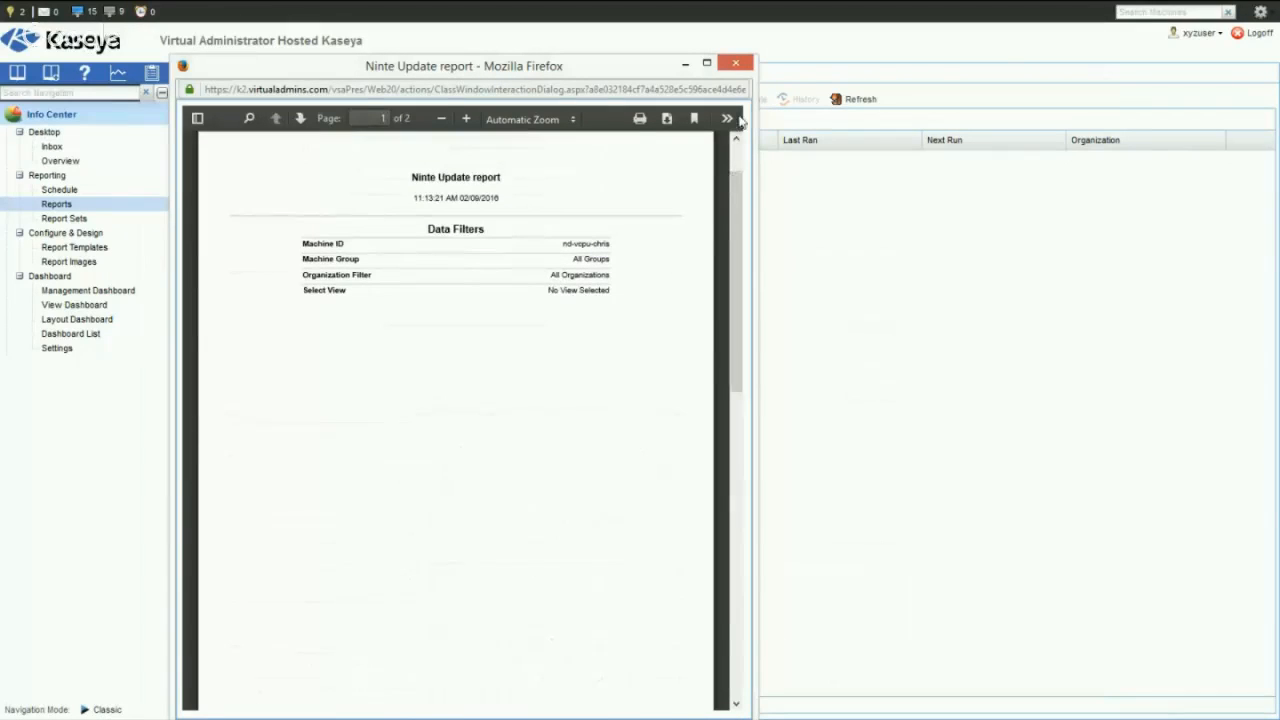
pyautogui.click(737, 64)
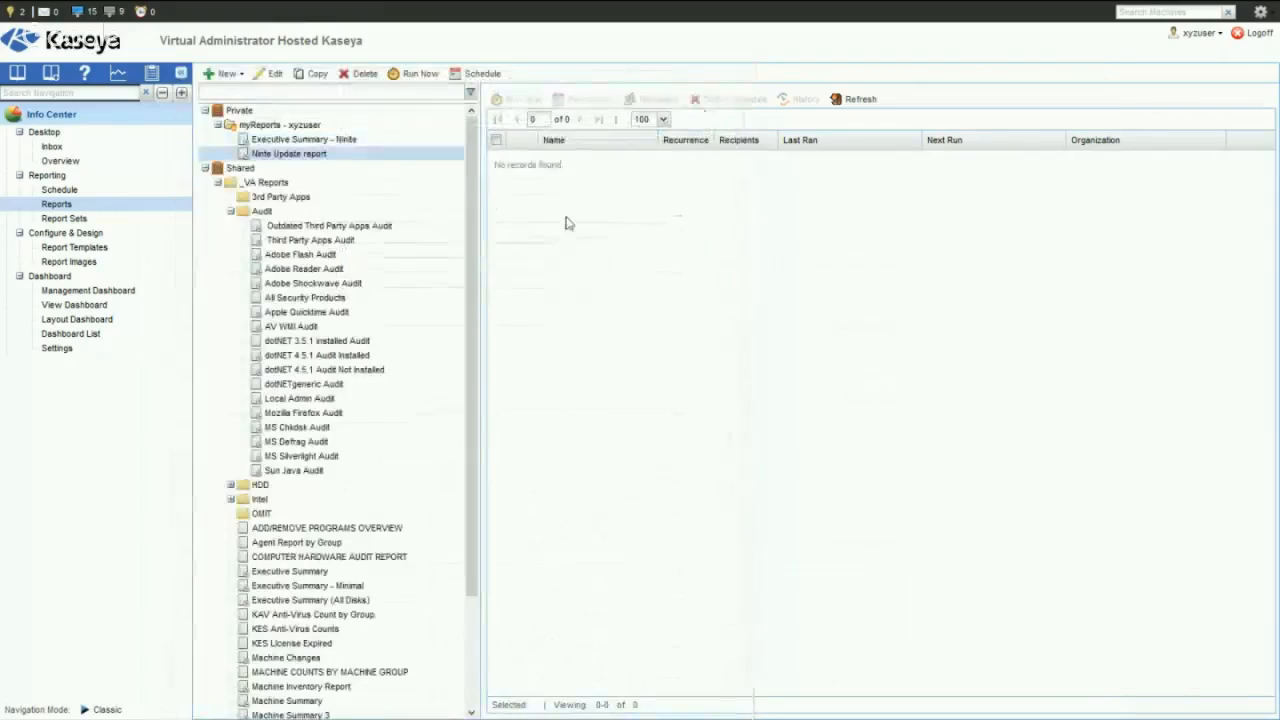
# - Run the Executive Summary - Ninite report with all organizations and machine groups and the existing machine ID filter
pyautogui.click(316, 141)
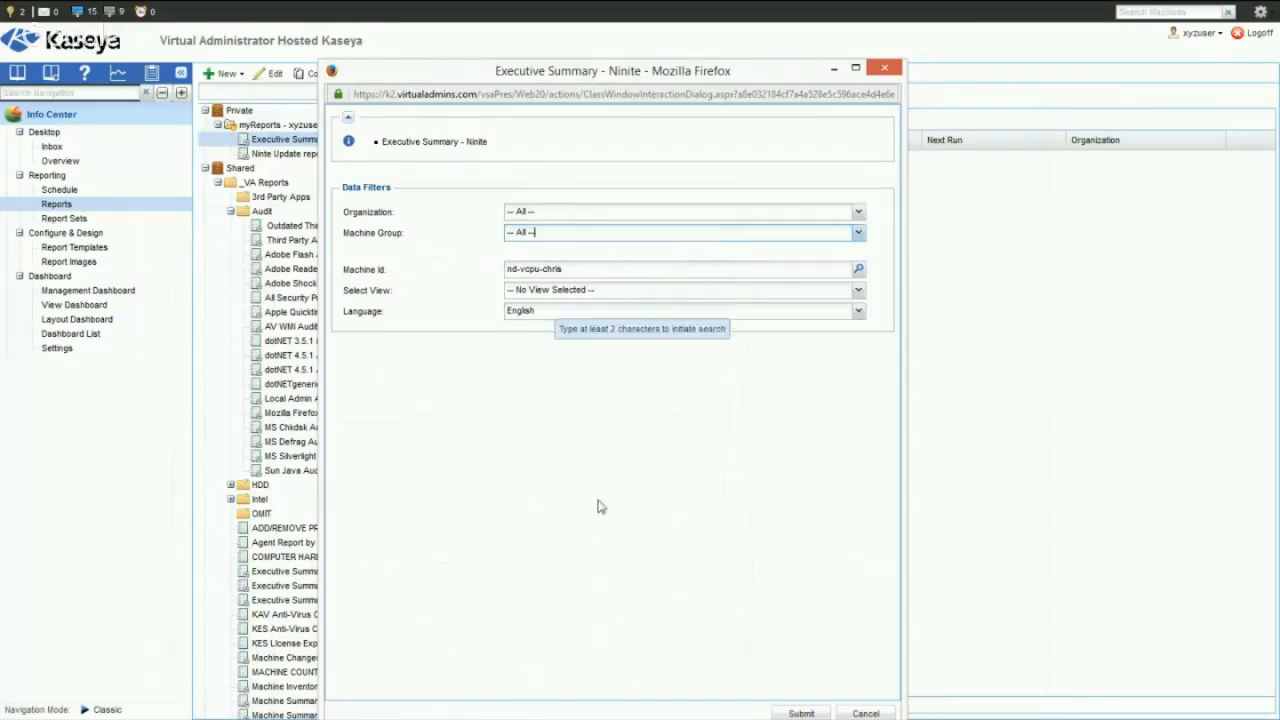
pyautogui.click(800, 713)
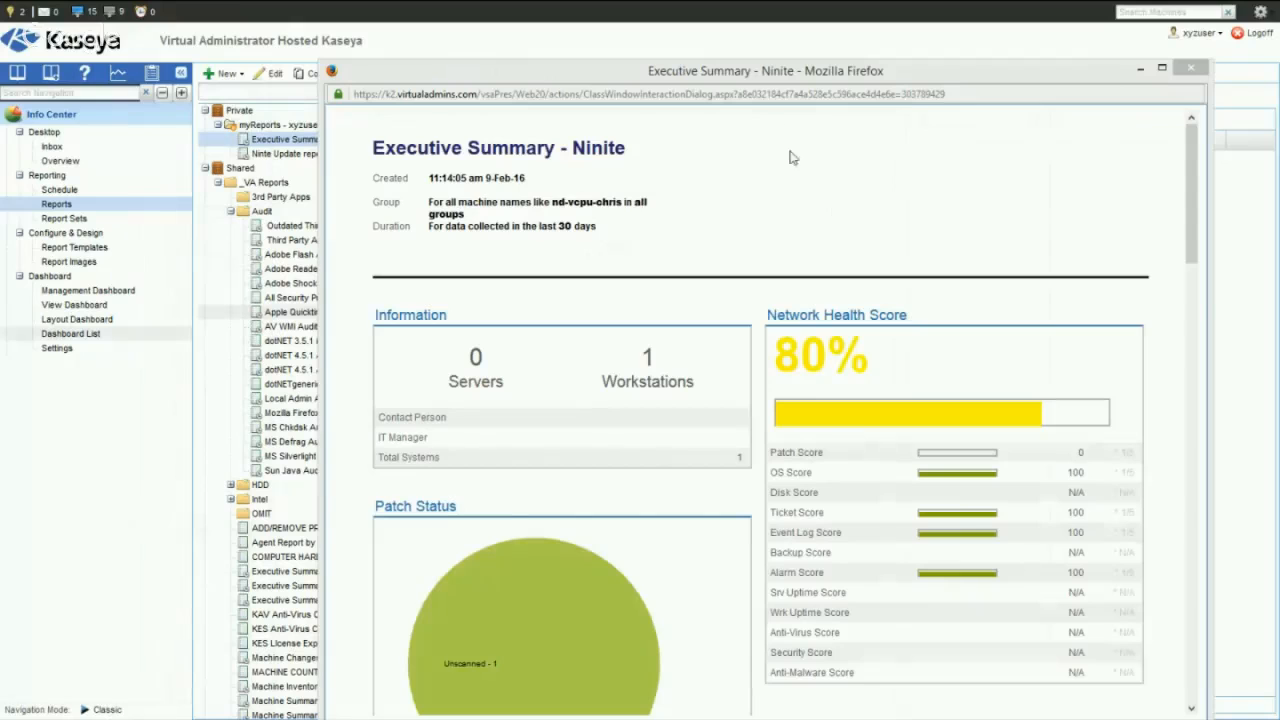
pyautogui.moveTo(794, 75); pyautogui.dragTo(696, 56)
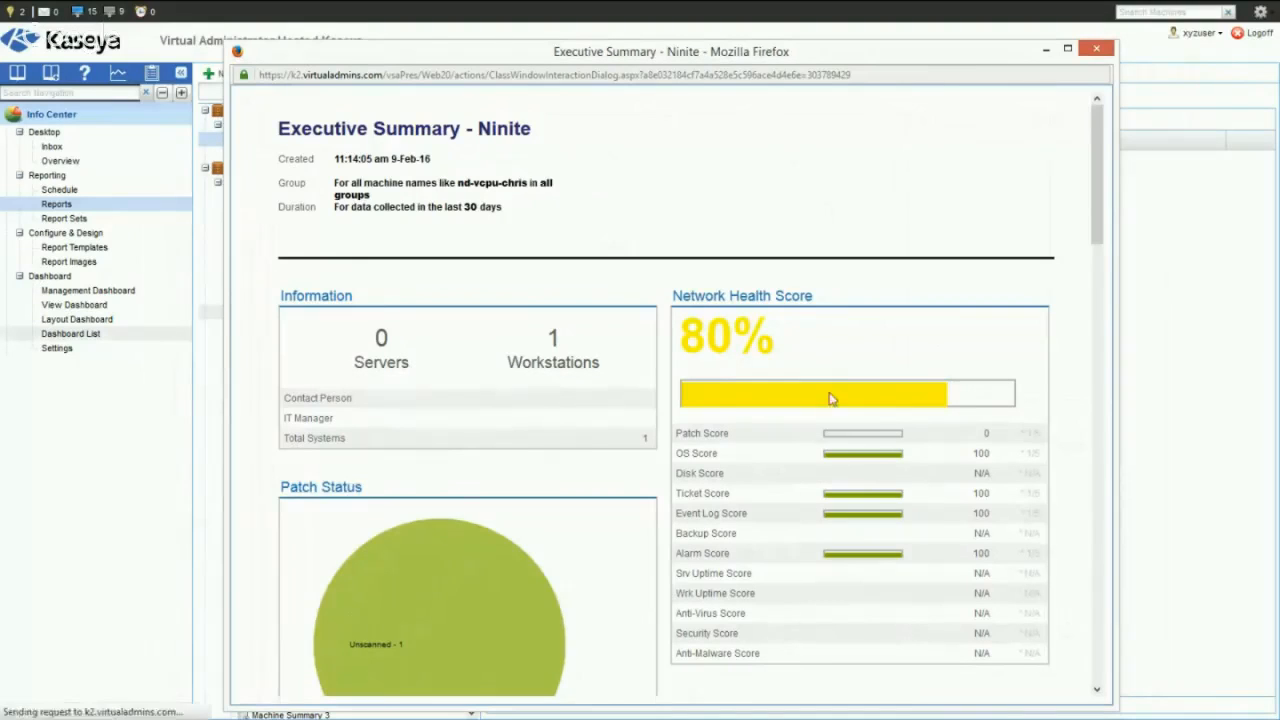
# - Examine the report's System Activity section, checking the Software Updates and Software Installs counts for Silverlight, Flash (IE) and Flash
pyautogui.scroll(-3, 894, 472)
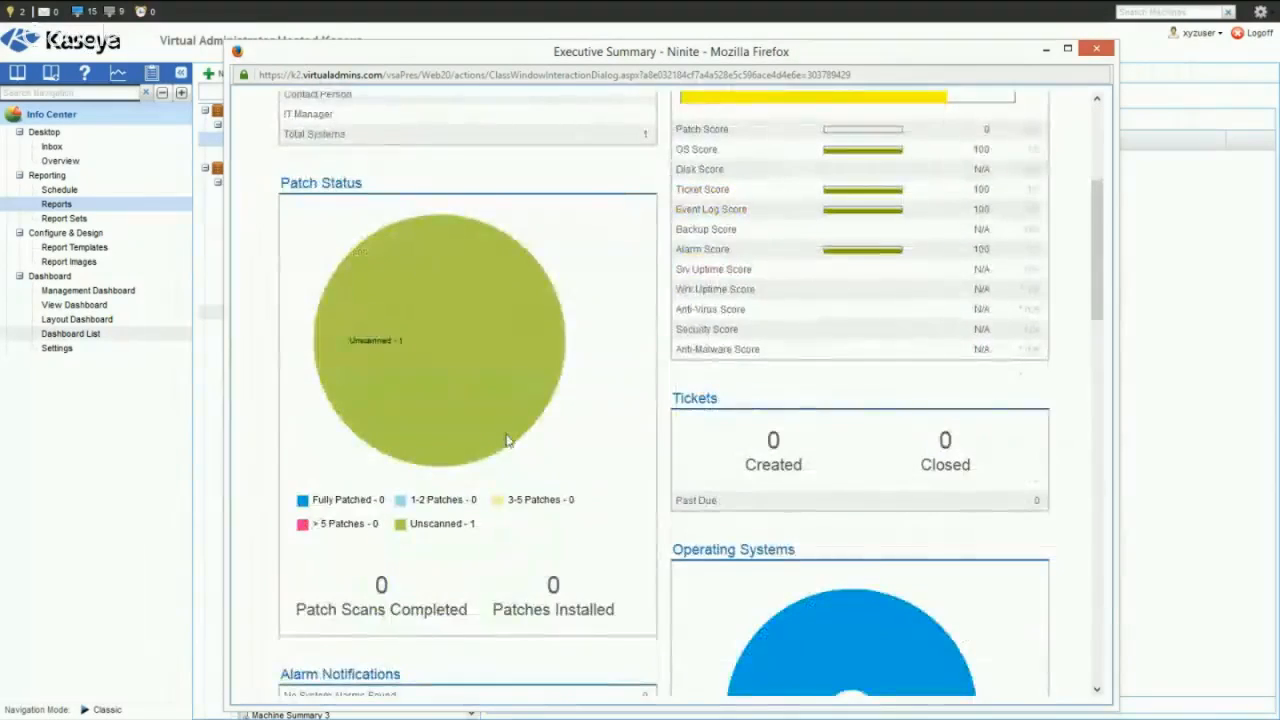
pyautogui.scroll(-3, 506, 441)
pyautogui.scroll(-3, 506, 441)
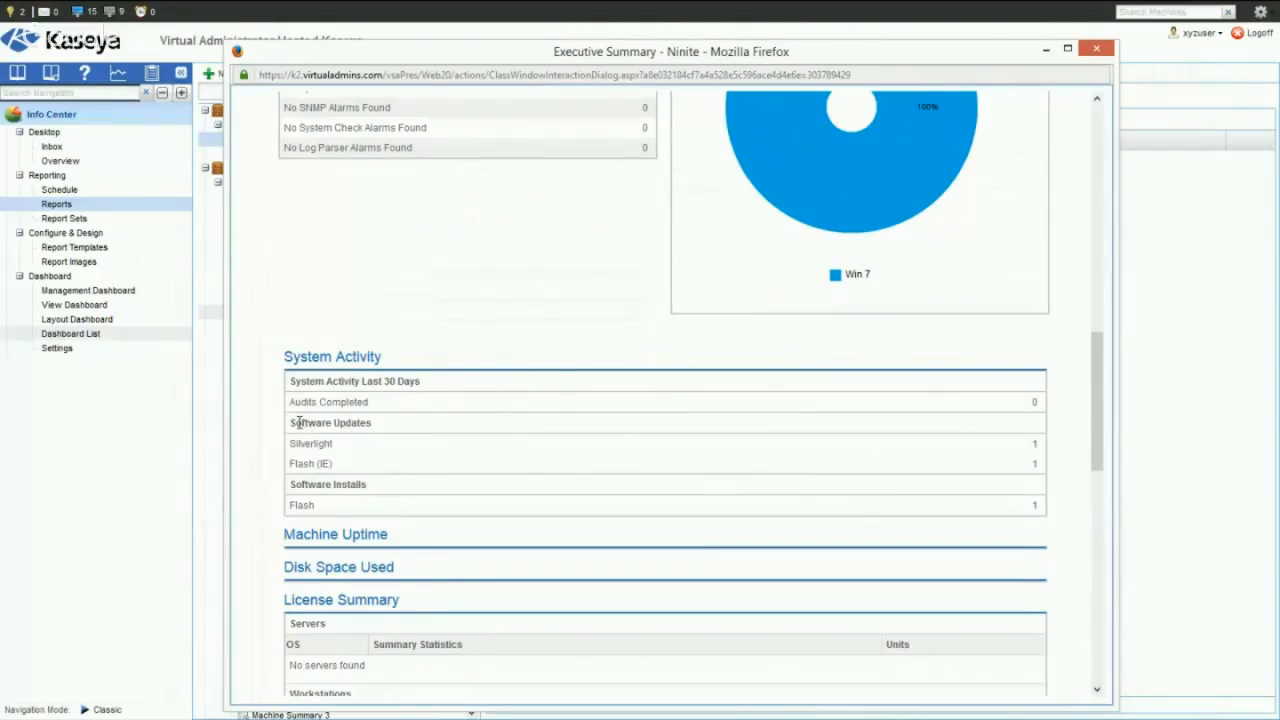
pyautogui.moveTo(298, 422); pyautogui.dragTo(396, 423)
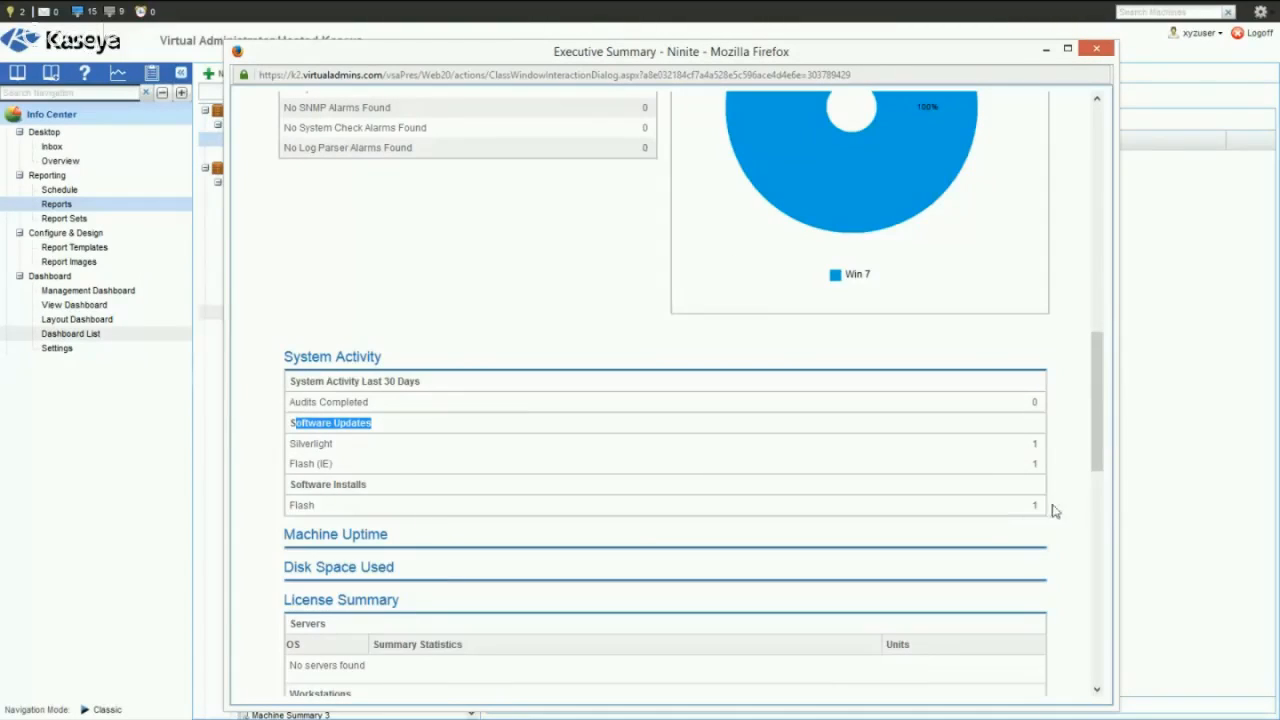
pyautogui.scroll(-3, 869, 531)
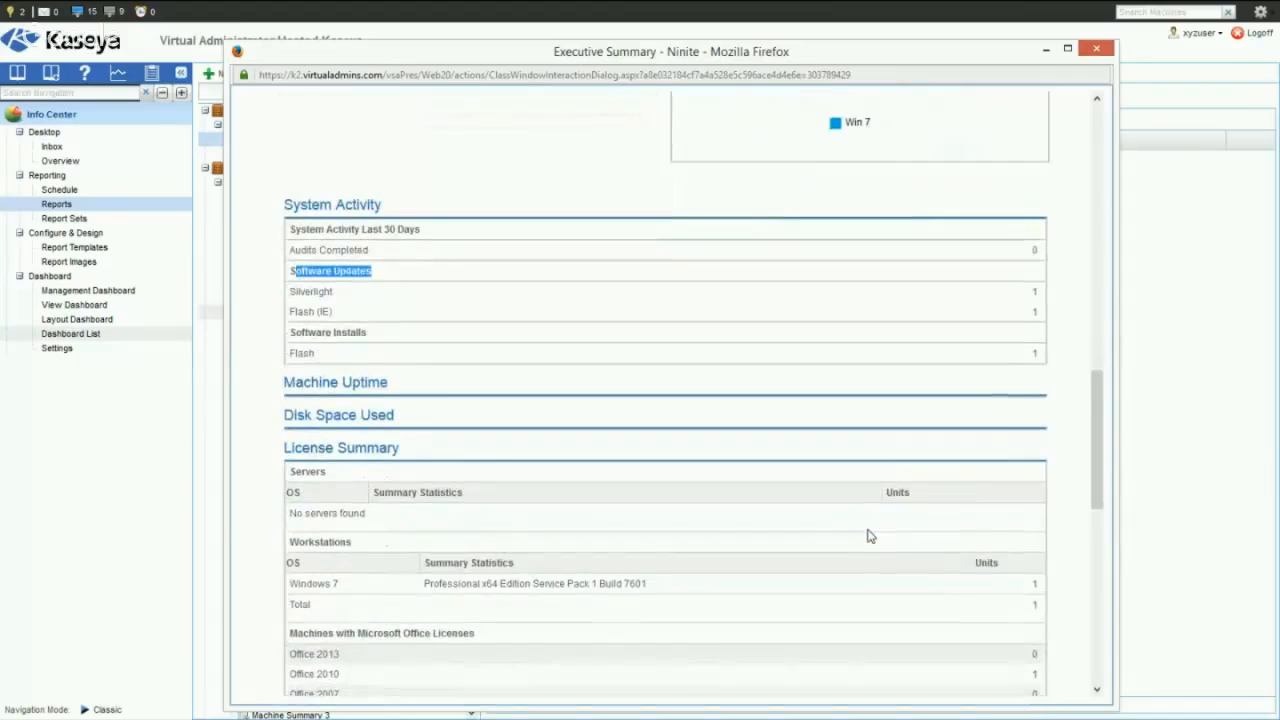
pyautogui.scroll(5, 885, 509)
pyautogui.scroll(-3, 891, 507)
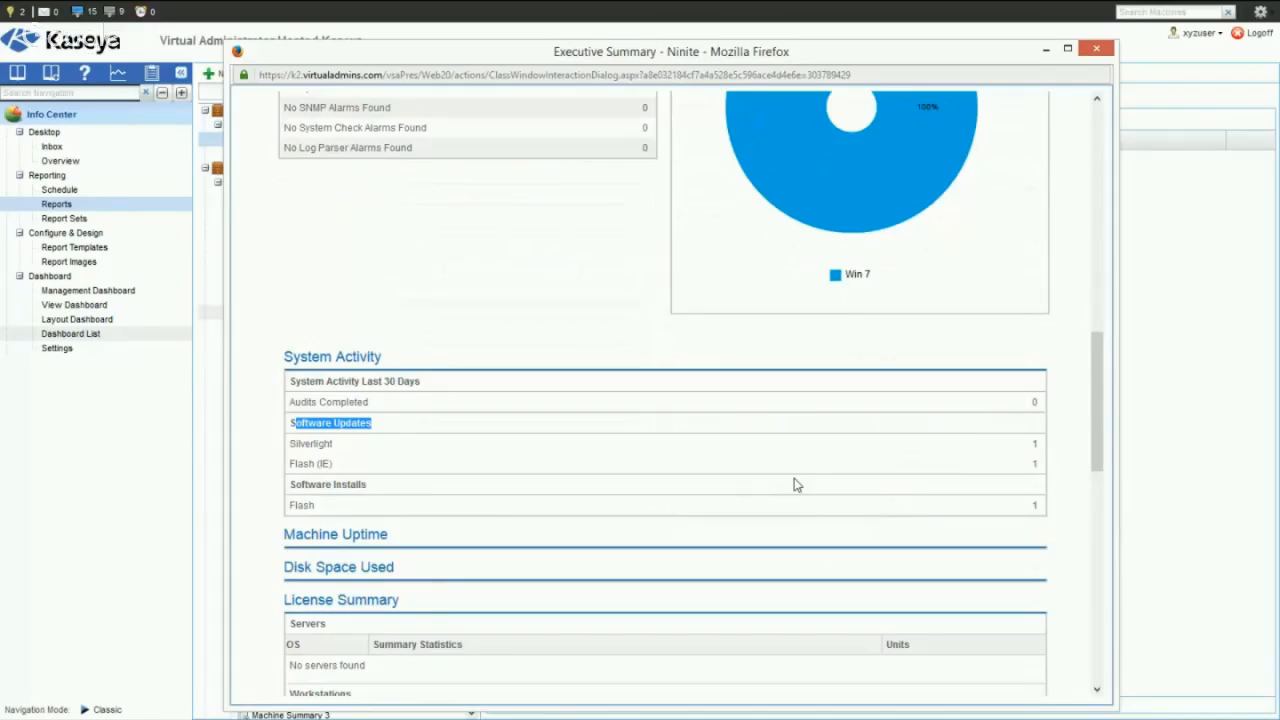
pyautogui.doubleClick(1033, 445)
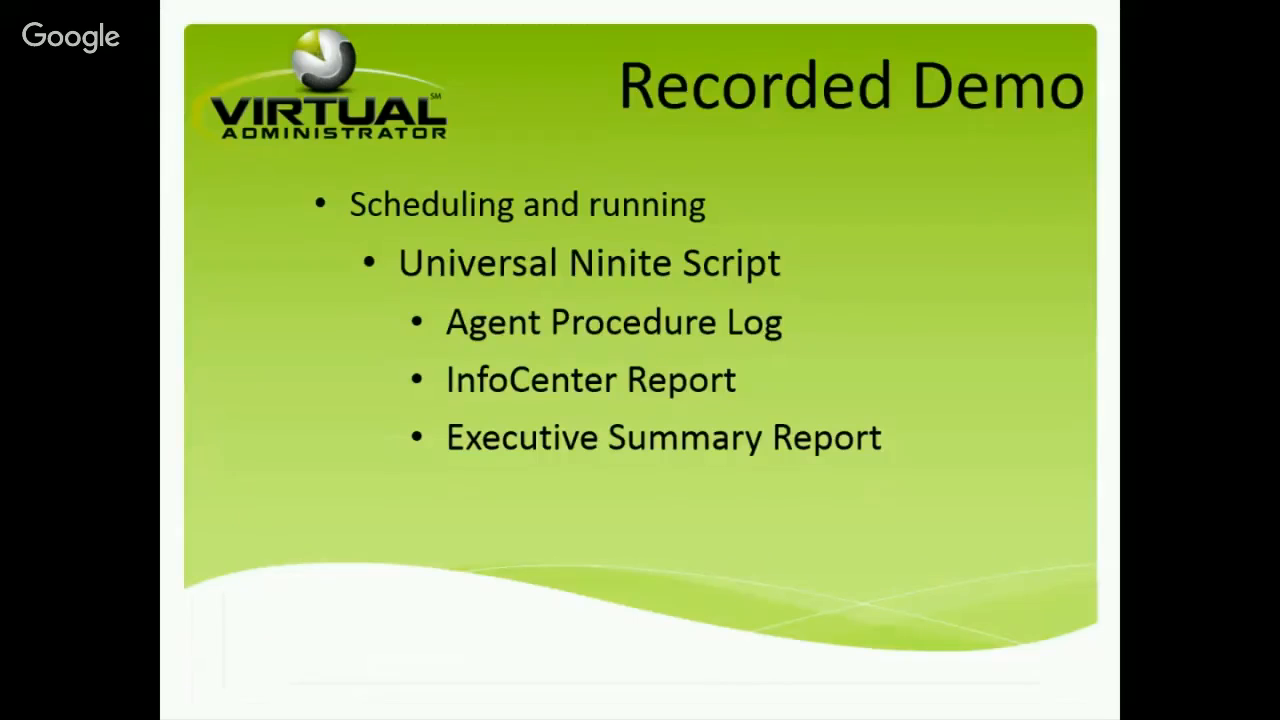
pyautogui.press('Right')
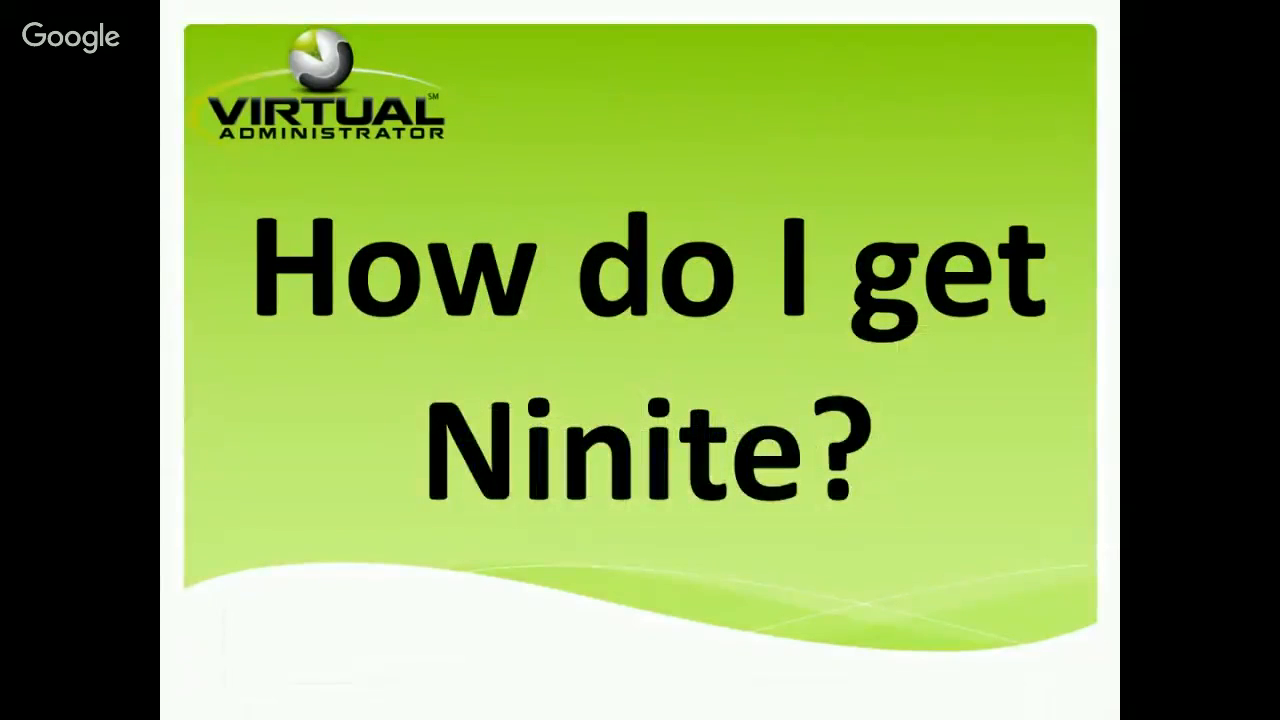